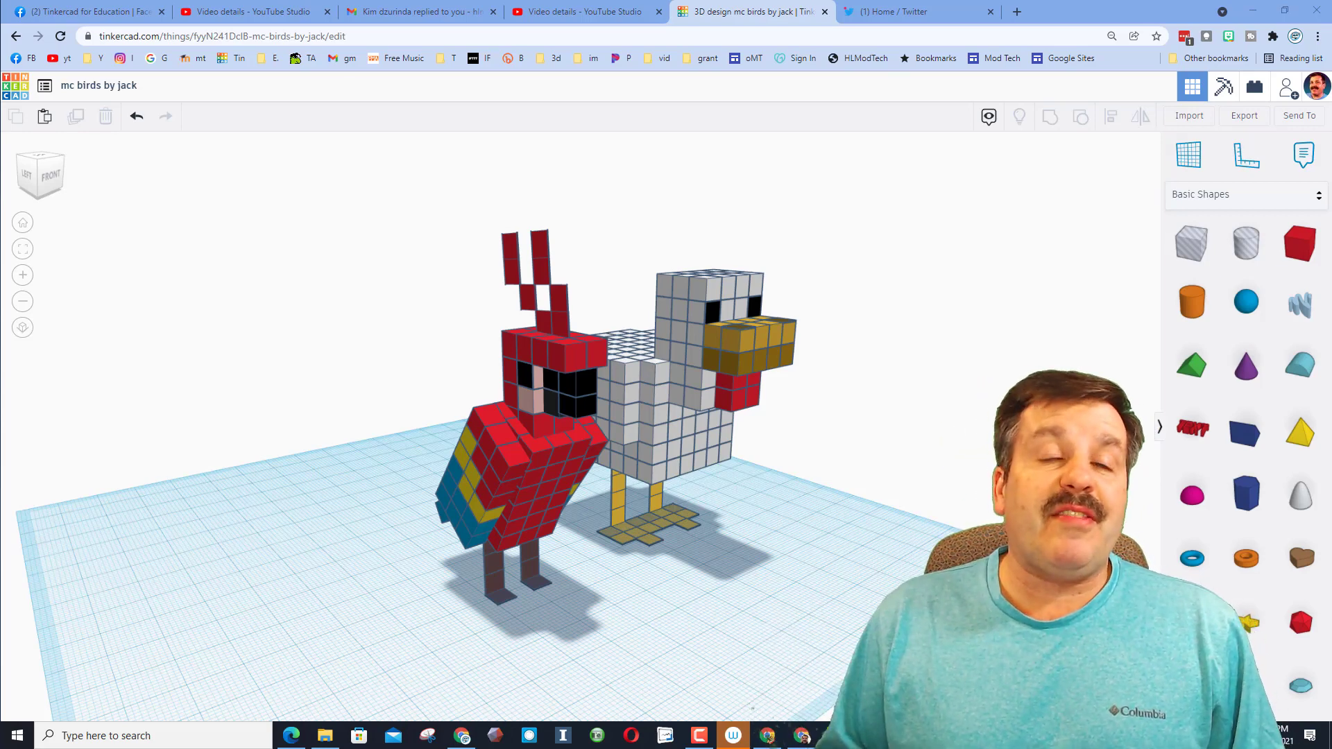
Move the whole white chicken model towards the back edge of the workplane to free up building space.
{"action": "right_click_drag", "start_coordinate": [261, 513], "coordinate": [496, 542]}
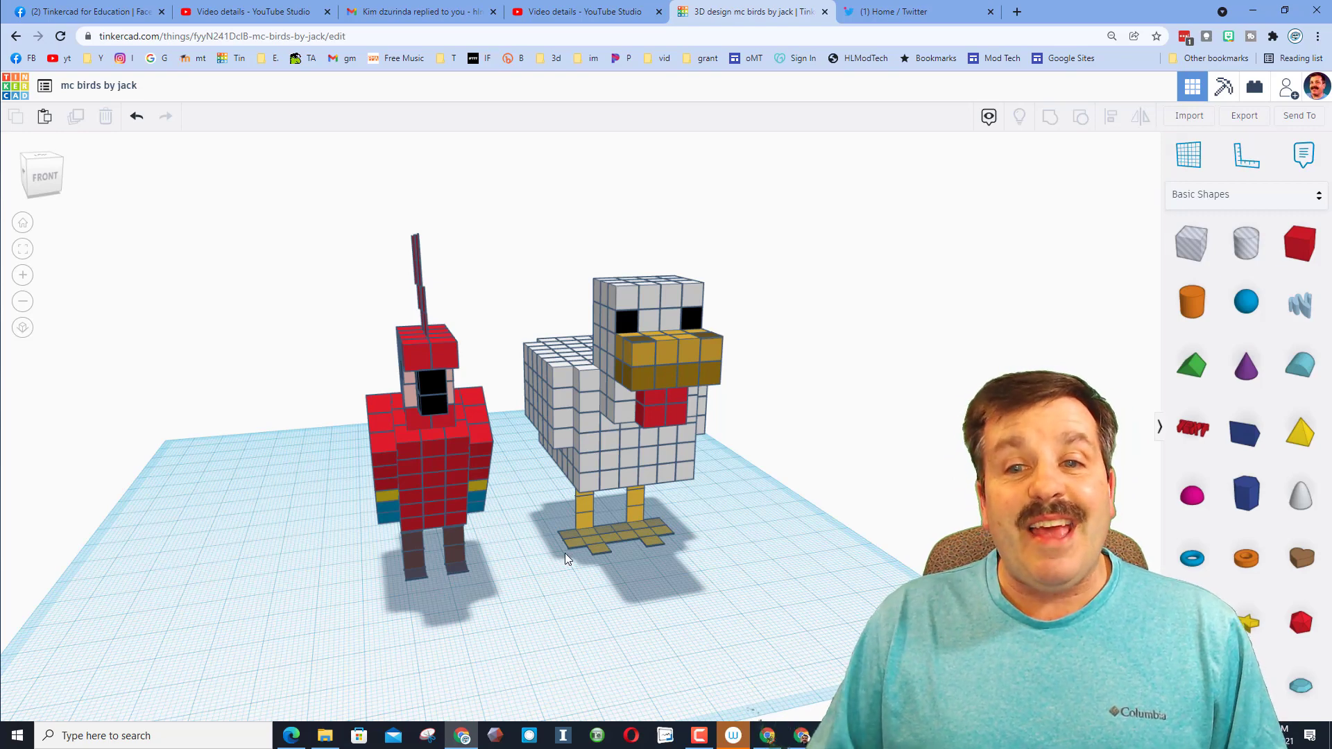
{"action": "right_click_drag", "start_coordinate": [564, 553], "coordinate": [443, 456]}
{"action": "left_click_drag", "start_coordinate": [483, 262], "coordinate": [682, 572]}
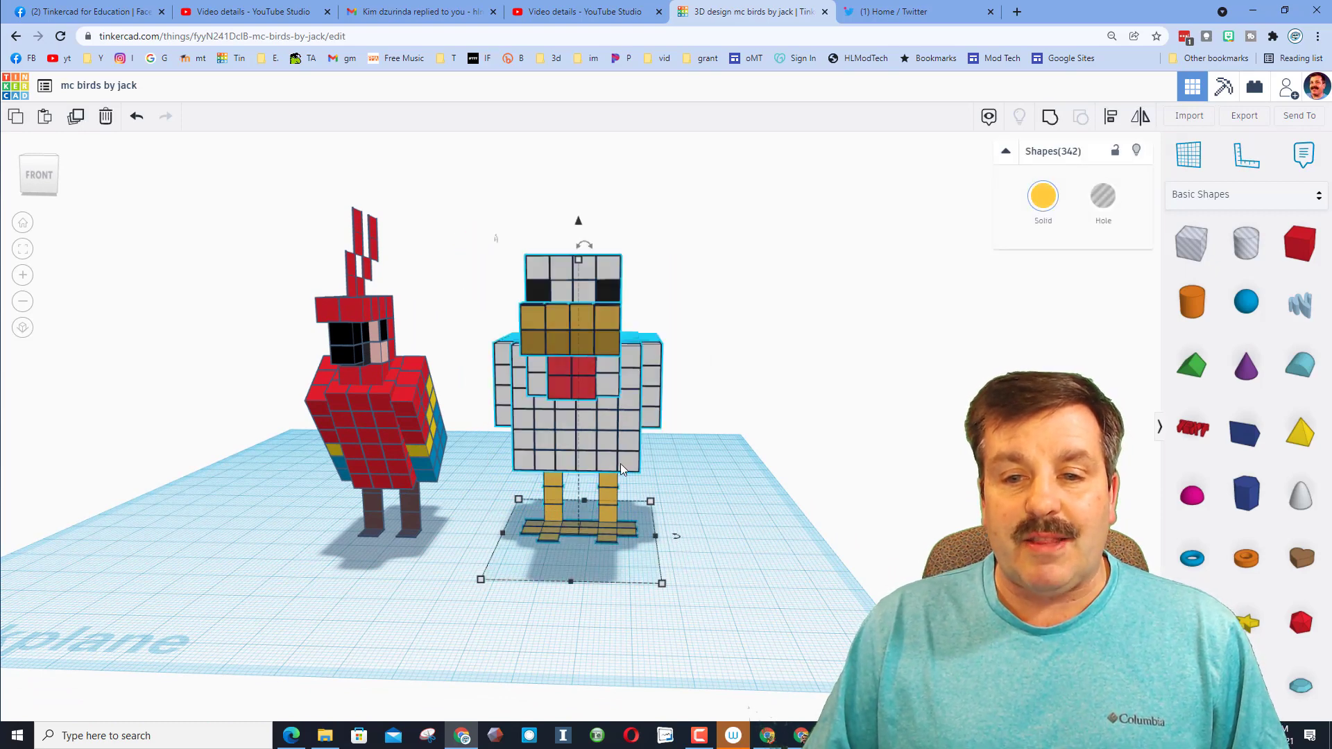
{"action": "left_click_drag", "start_coordinate": [620, 463], "coordinate": [735, 392]}
{"action": "left_click", "coordinate": [715, 458]}
{"action": "right_click_drag", "start_coordinate": [714, 457], "coordinate": [733, 464]}
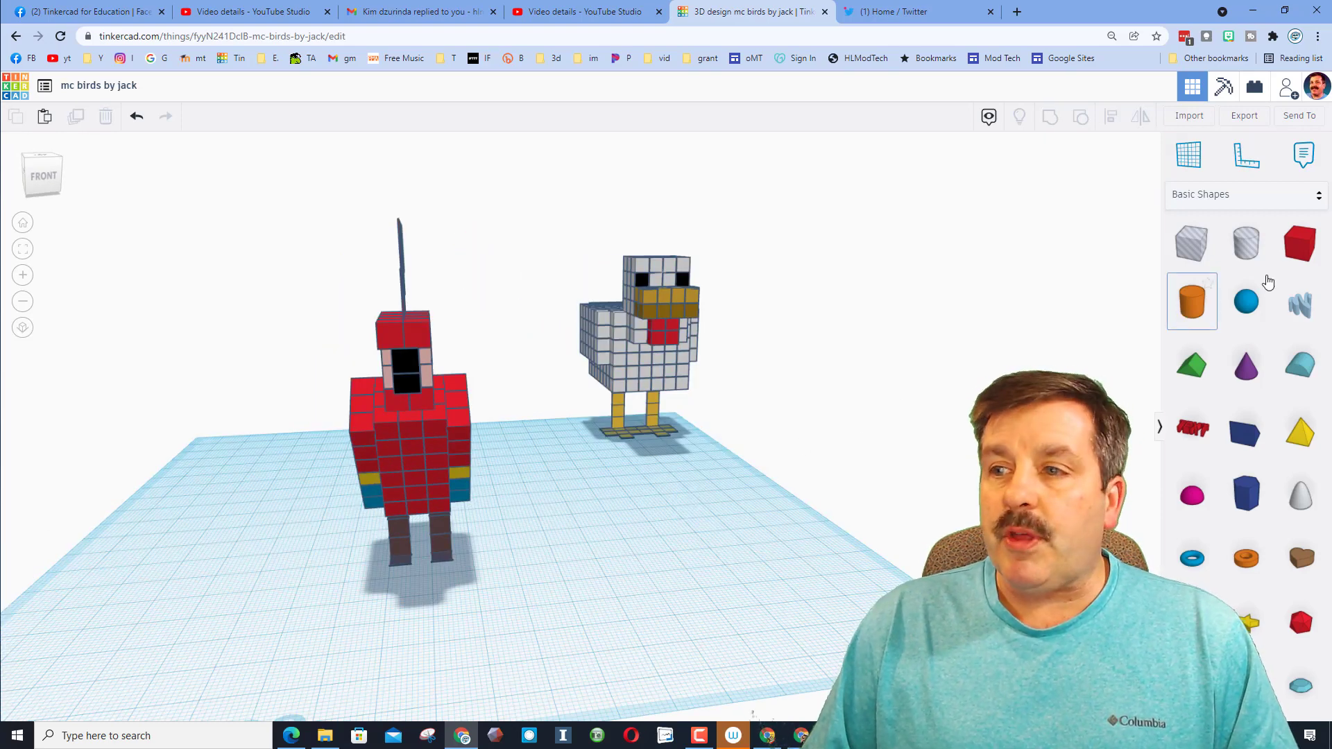
Place a red box on the open workplane beside the parrot and scale it uniformly to a 5 mm cube.
{"action": "left_click_drag", "start_coordinate": [1299, 251], "coordinate": [628, 523], "text": "shift"}
{"action": "left_click_drag", "start_coordinate": [650, 479], "coordinate": [654, 345], "text": "shift"}
{"action": "left_click", "coordinate": [728, 447]}
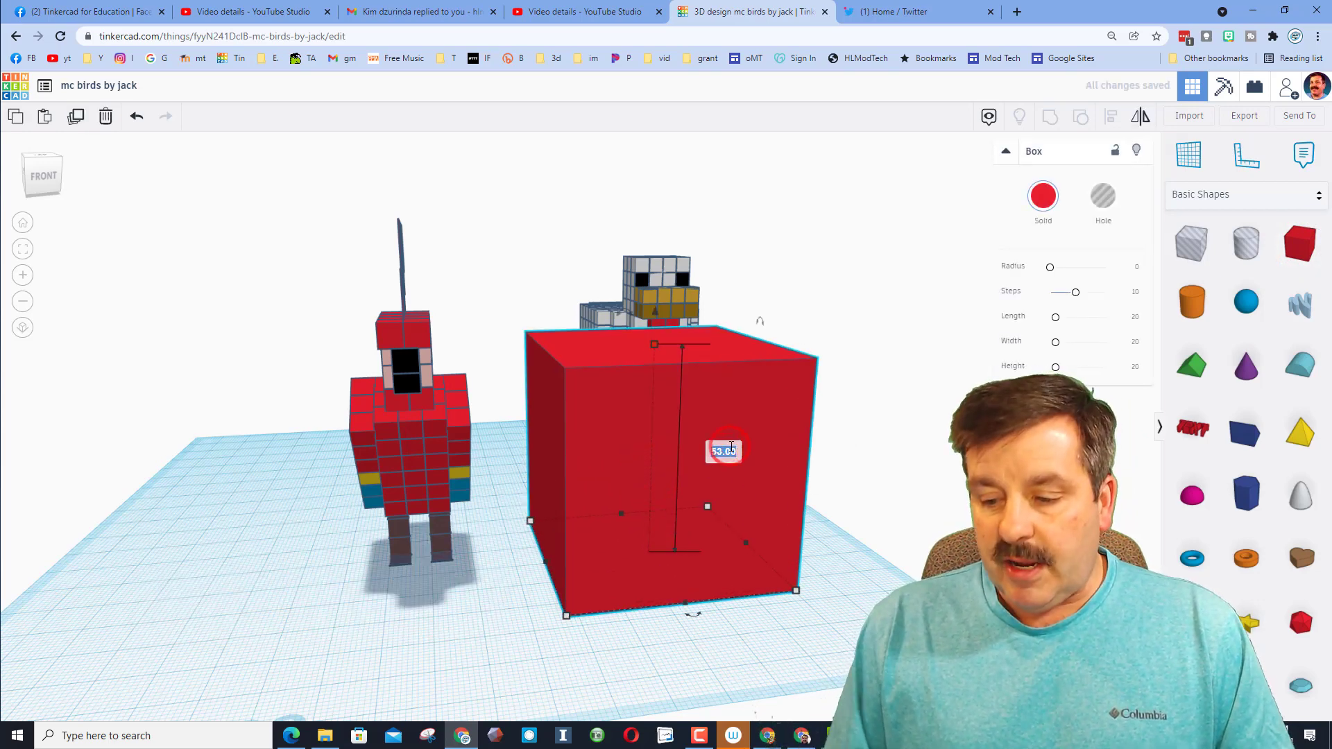
{"action": "type", "text": "5"}
{"action": "key", "text": "Return"}
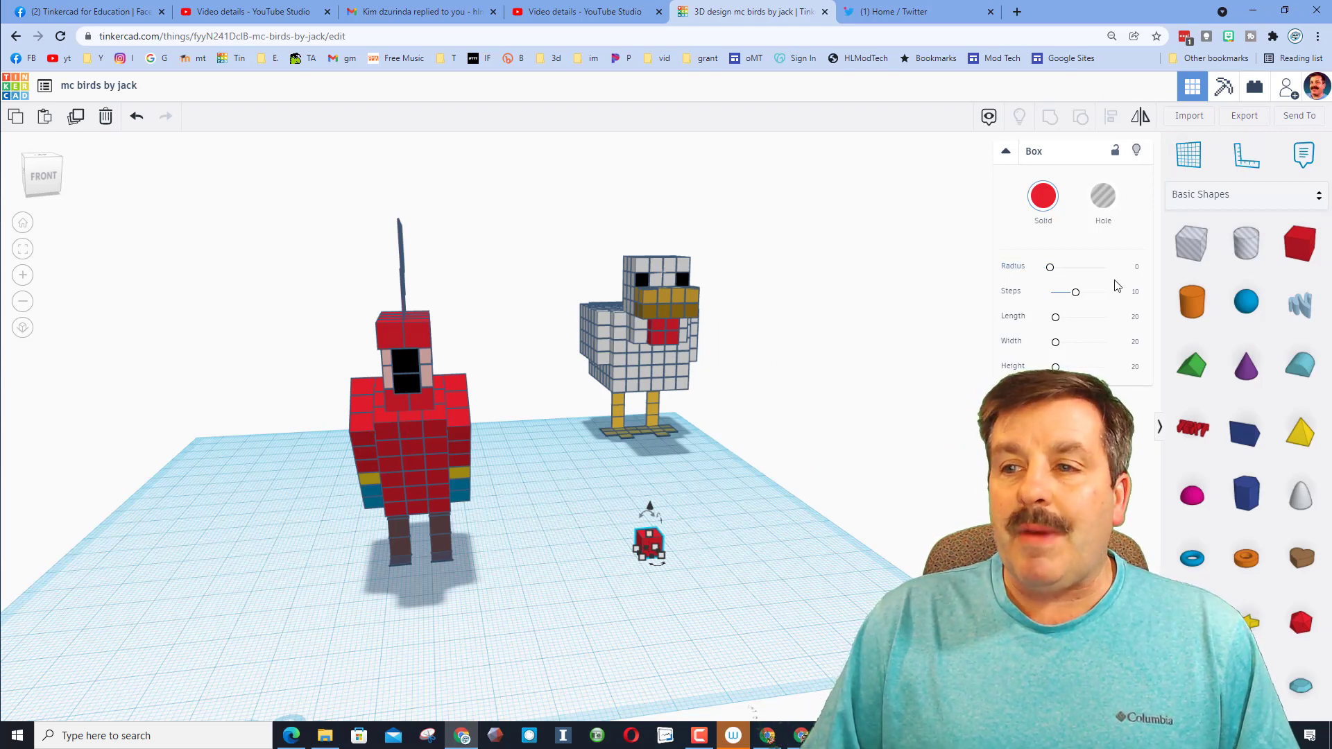
Bevel the small red box's edges with a radius of 2 and 1 step.
{"action": "left_click", "coordinate": [1137, 267]}
{"action": "type", "text": "1"}
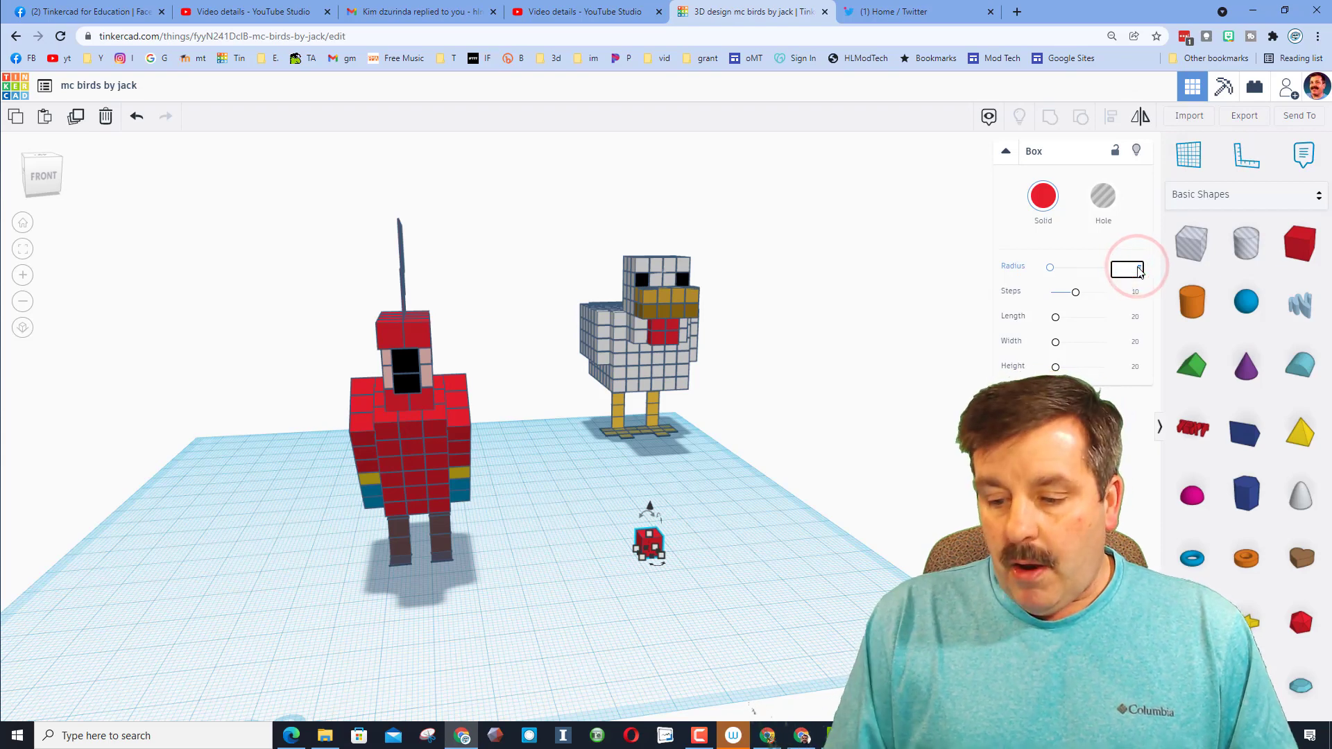
{"action": "key", "text": "Return"}
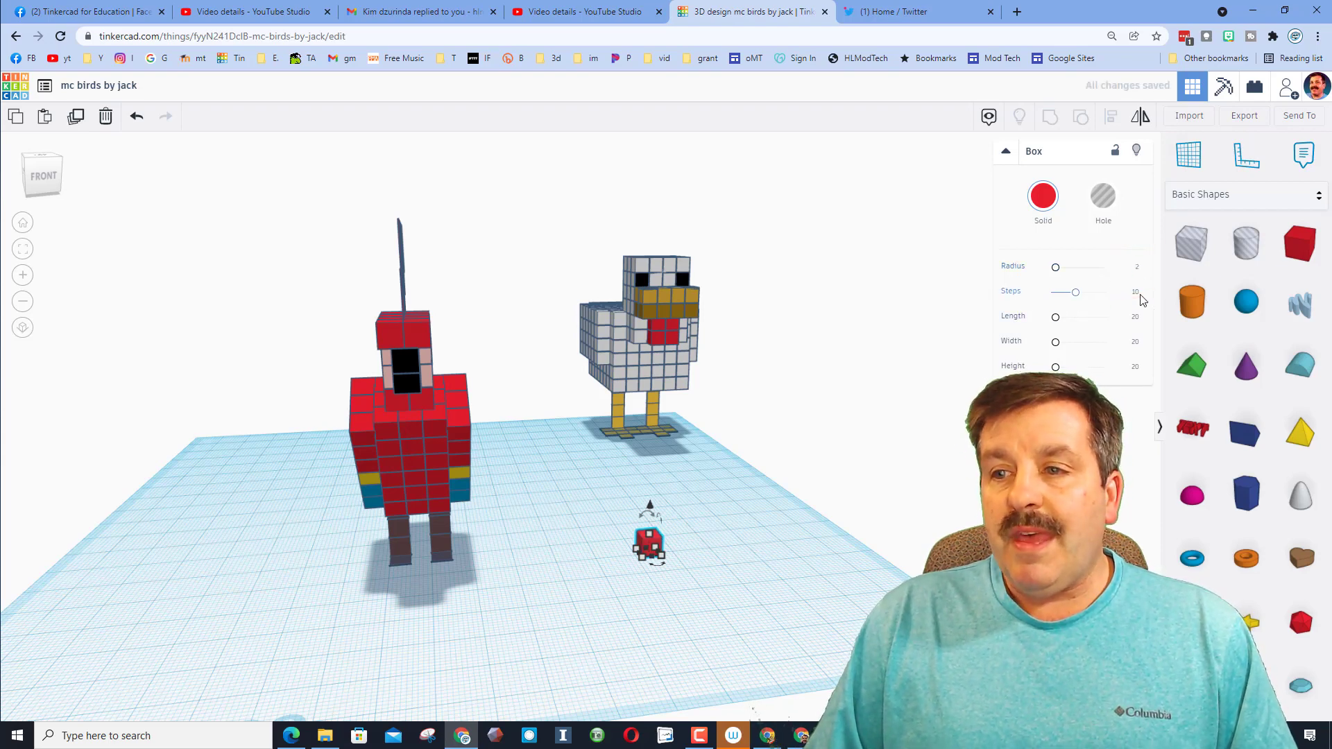
{"action": "left_click", "coordinate": [1136, 292]}
{"action": "type", "text": "1"}
{"action": "key", "text": "Return"}
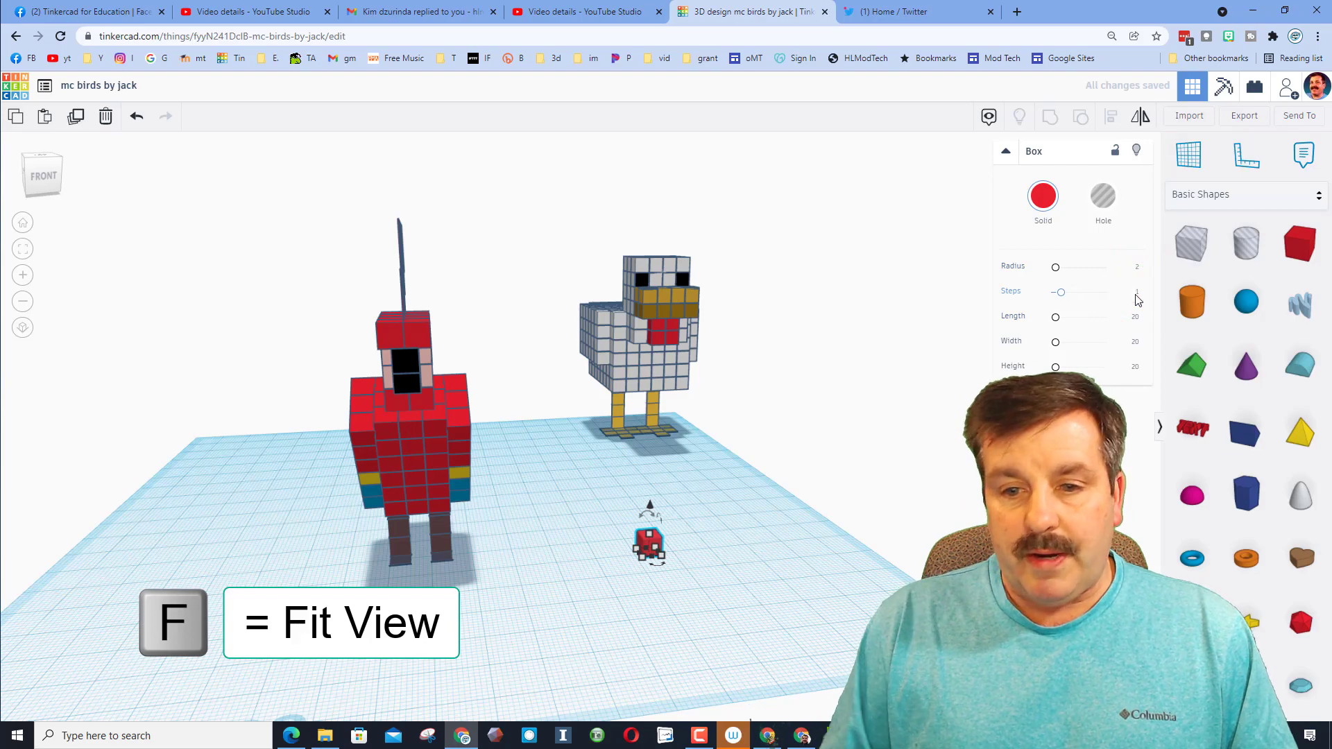
{"action": "key", "text": "f"}
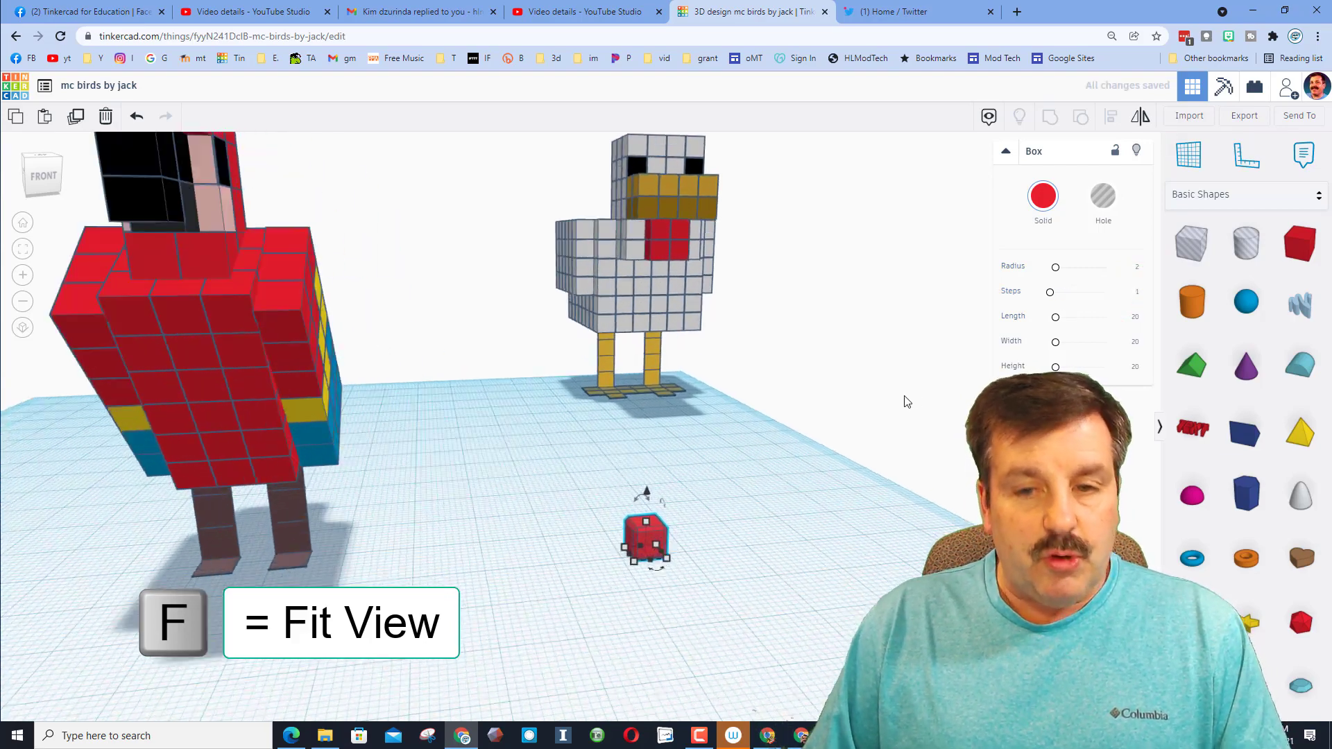
{"action": "scroll", "coordinate": [741, 425], "scroll_direction": "down", "scroll_amount": 6}
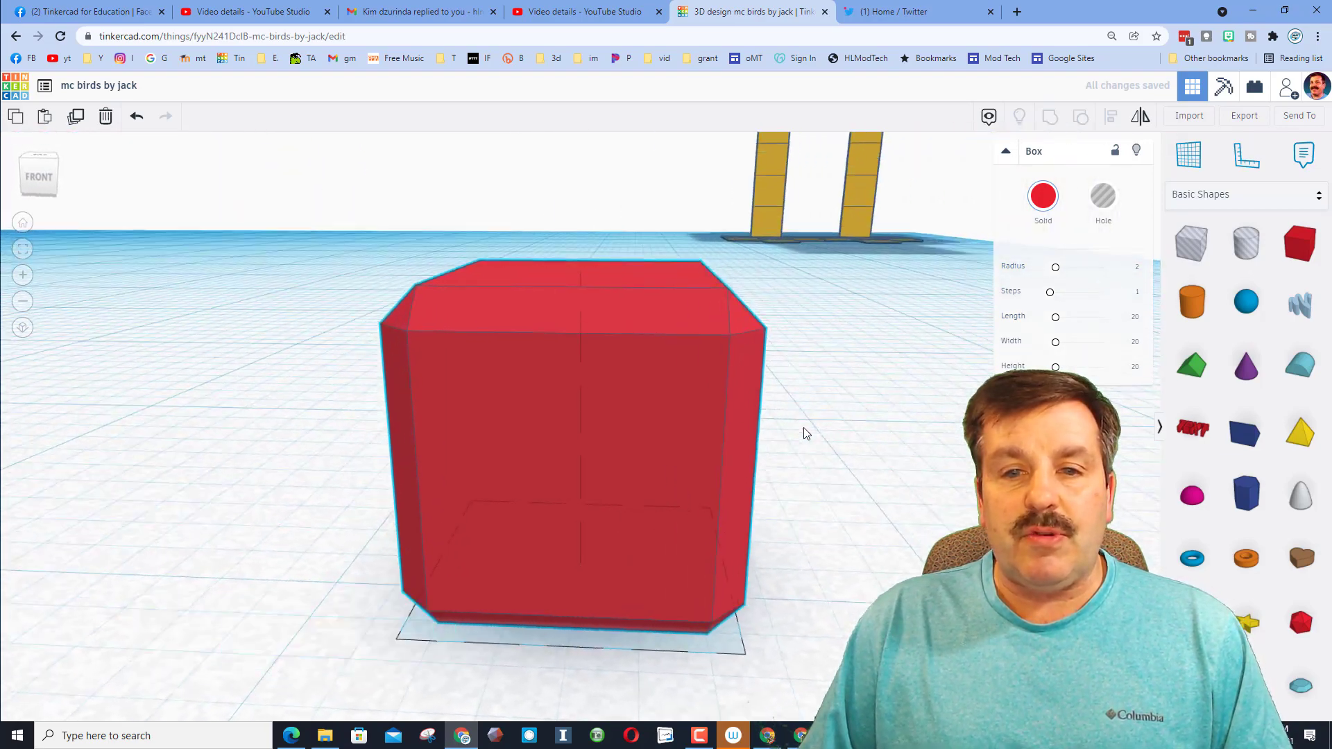
{"action": "scroll", "coordinate": [766, 422], "scroll_direction": "down", "scroll_amount": 5}
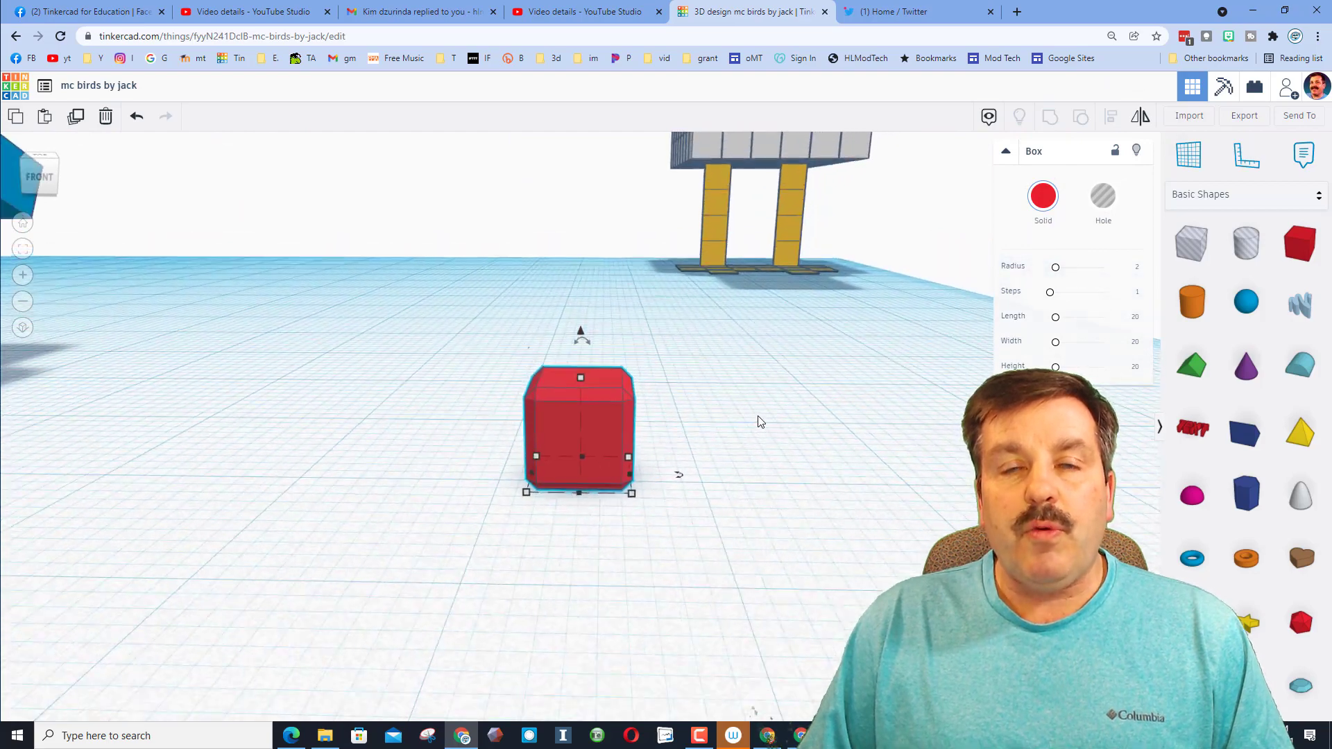
{"action": "scroll", "coordinate": [763, 419], "scroll_direction": "down", "scroll_amount": 5}
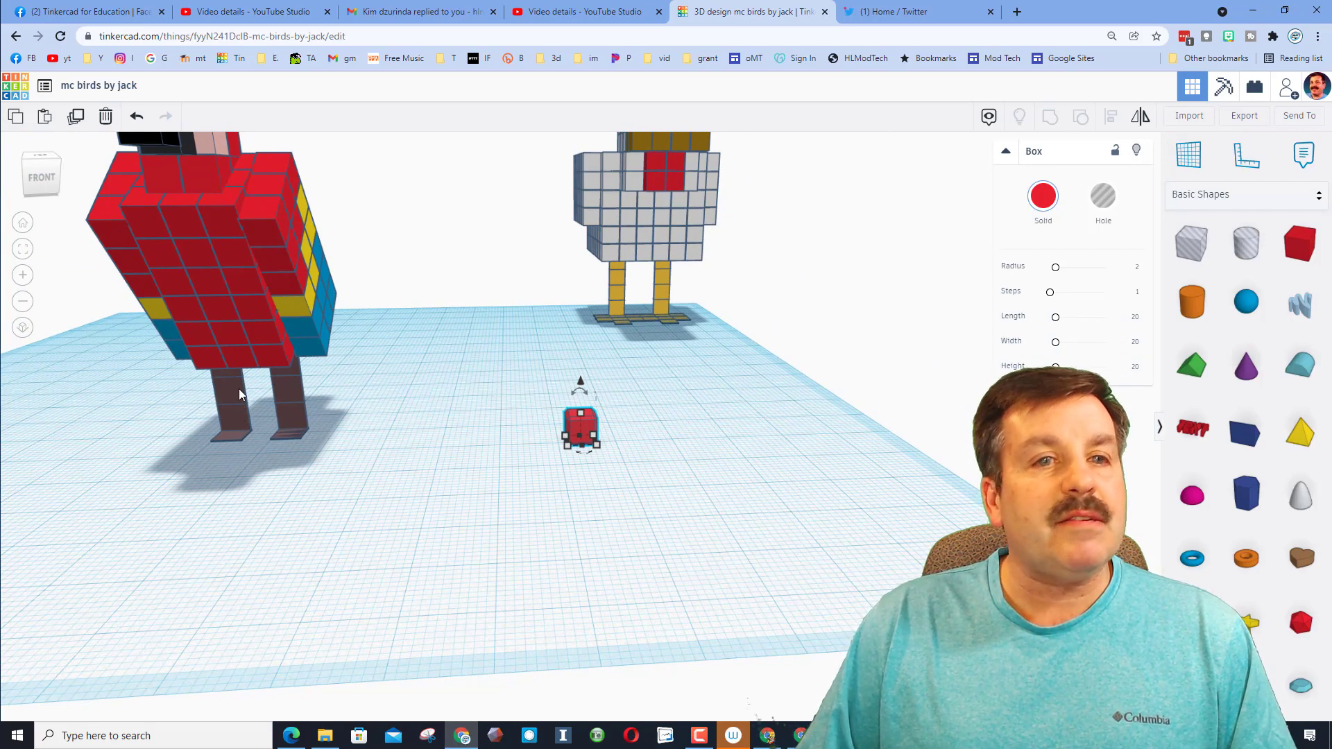
Change the snap grid increment used for moving shapes.
{"action": "right_click_drag", "start_coordinate": [239, 392], "coordinate": [318, 357]}
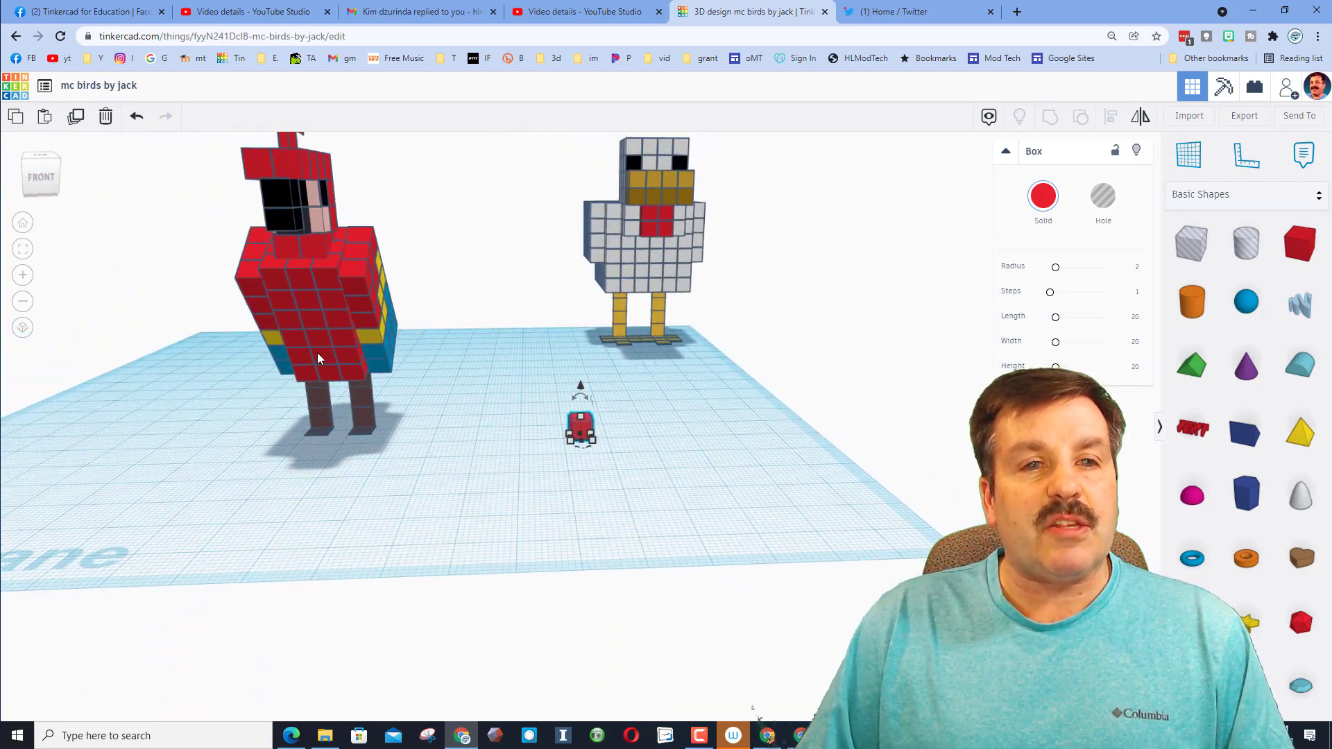
{"action": "scroll", "coordinate": [552, 430], "scroll_direction": "up", "scroll_amount": 4}
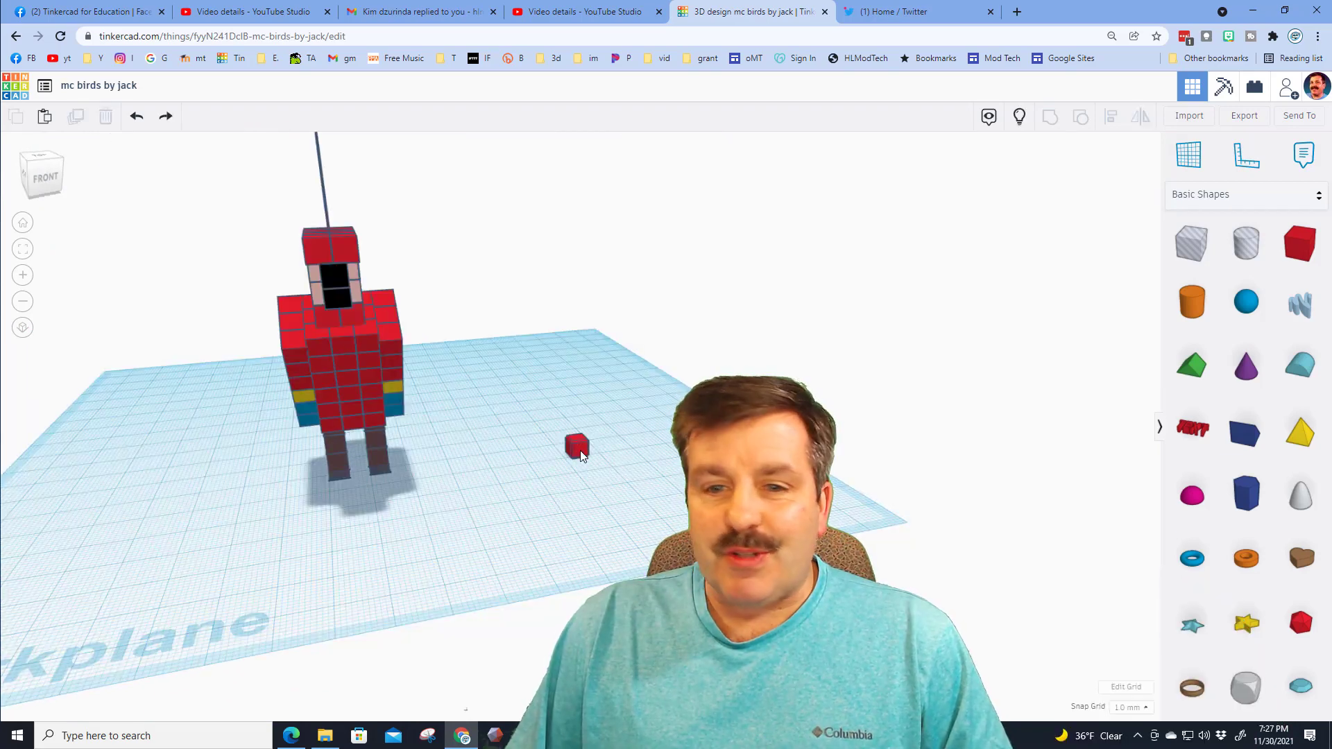
{"action": "left_click", "coordinate": [1119, 707]}
{"action": "scroll", "coordinate": [1120, 687], "scroll_direction": "down", "scroll_amount": 2}
{"action": "left_click", "coordinate": [1124, 683]}
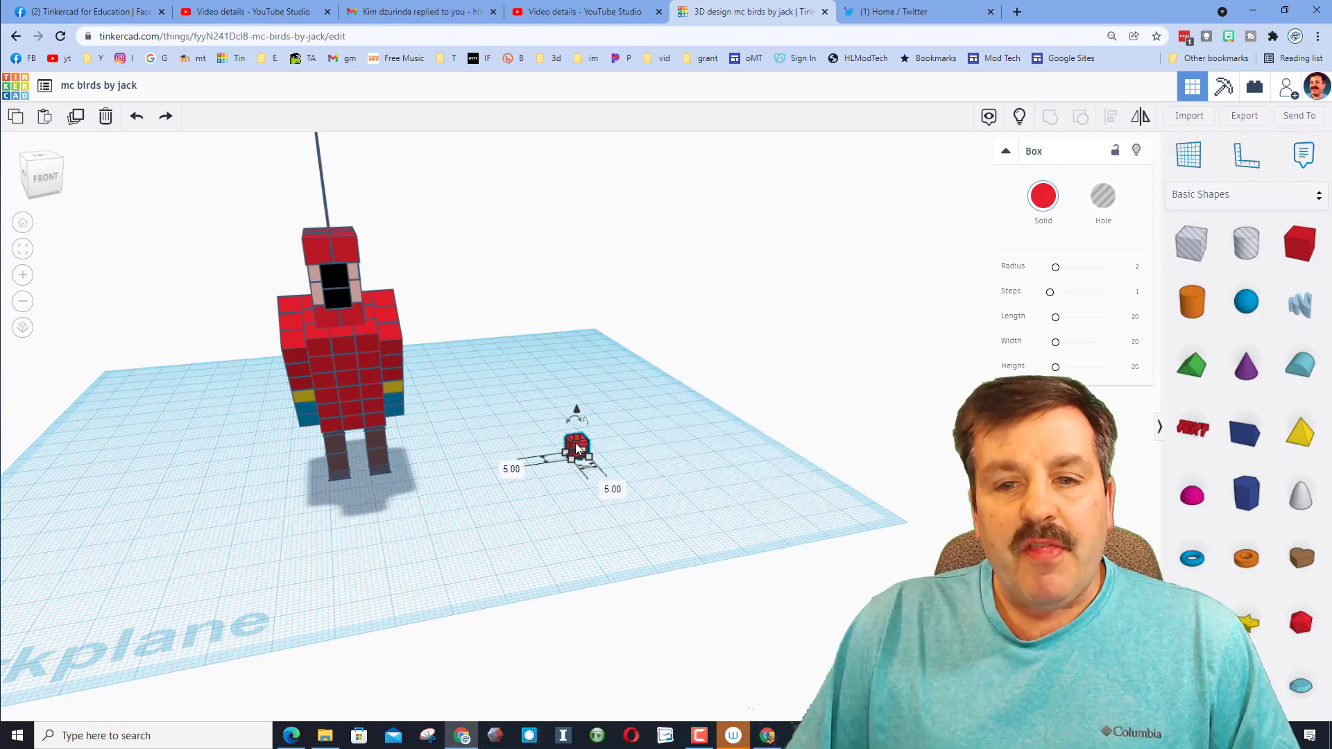
Duplicate the small red box twice, placing the copies side by side in a row of three.
{"action": "scroll", "coordinate": [573, 461], "scroll_direction": "up", "scroll_amount": 1}
{"action": "scroll", "coordinate": [572, 452], "scroll_direction": "up", "scroll_amount": 2}
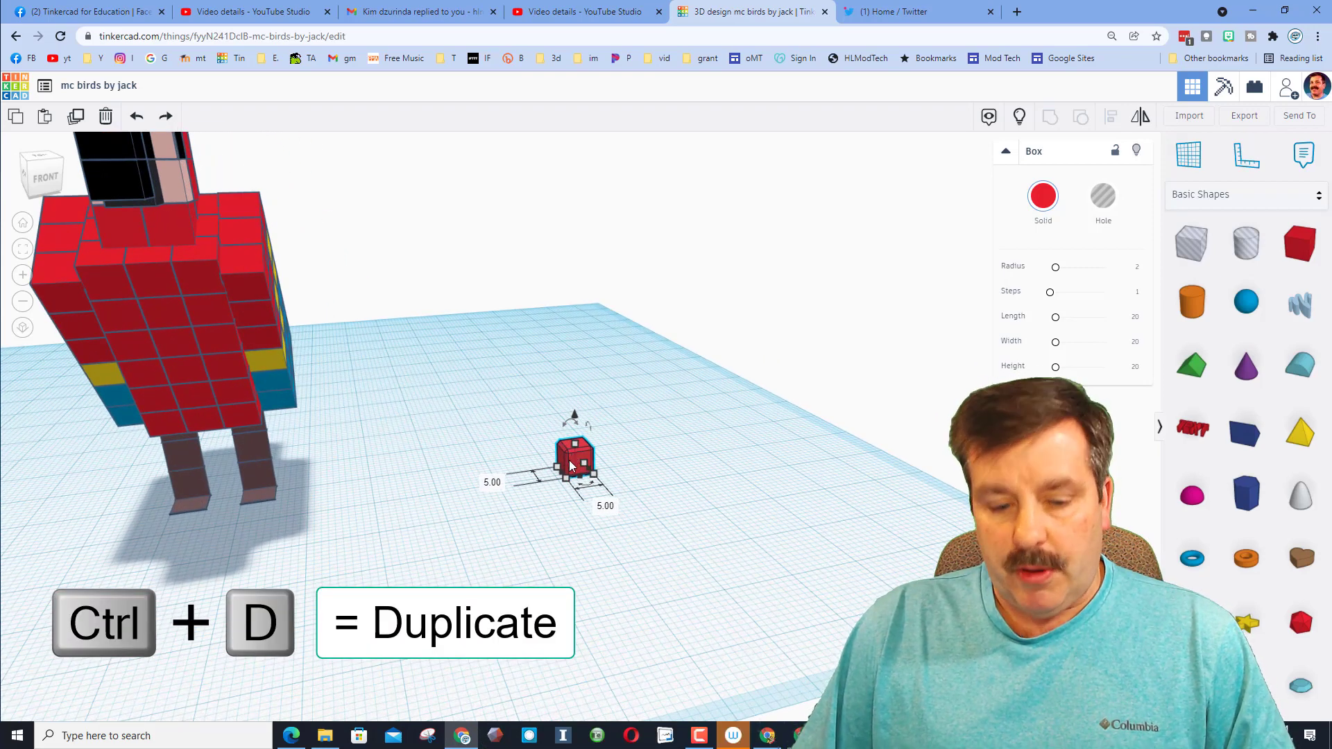
{"action": "key", "text": "ctrl+d"}
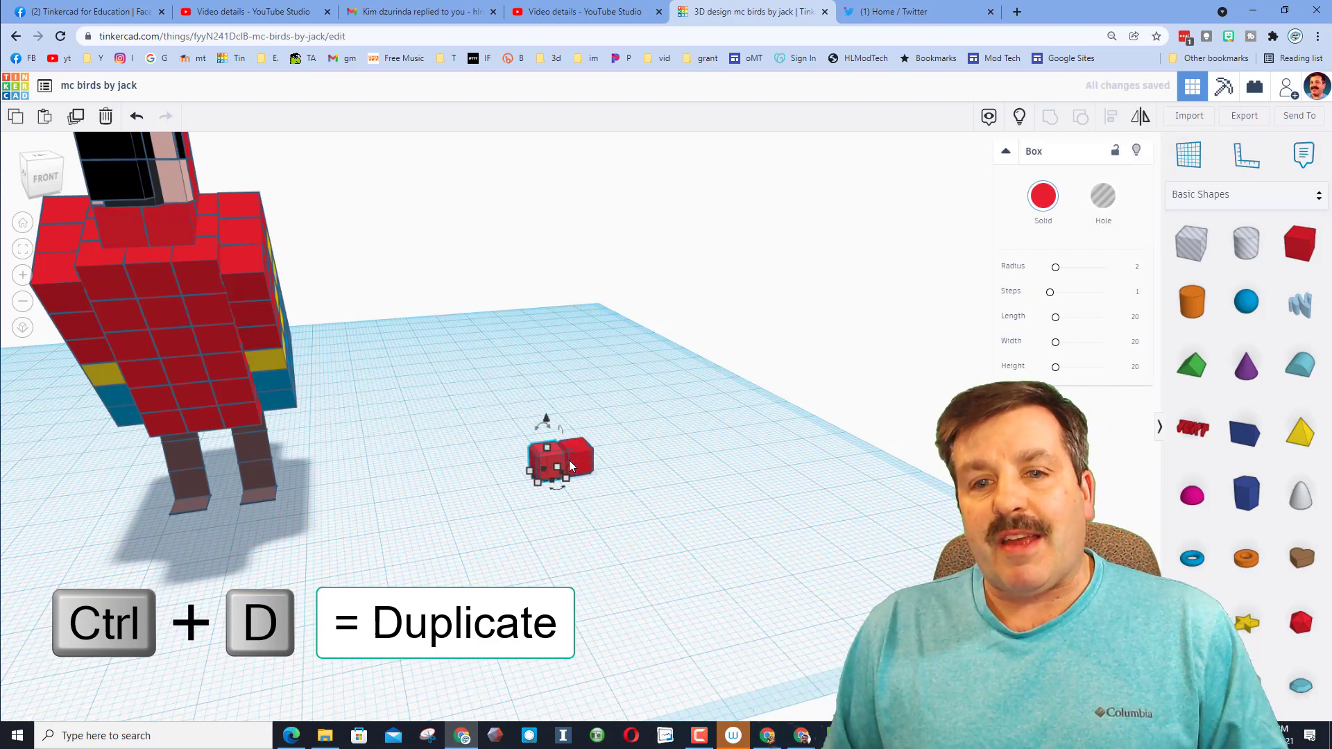
{"action": "right_click_drag", "start_coordinate": [616, 492], "coordinate": [553, 470]}
{"action": "scroll", "coordinate": [548, 464], "scroll_direction": "up", "scroll_amount": 2}
{"action": "key", "text": "ctrl+d"}
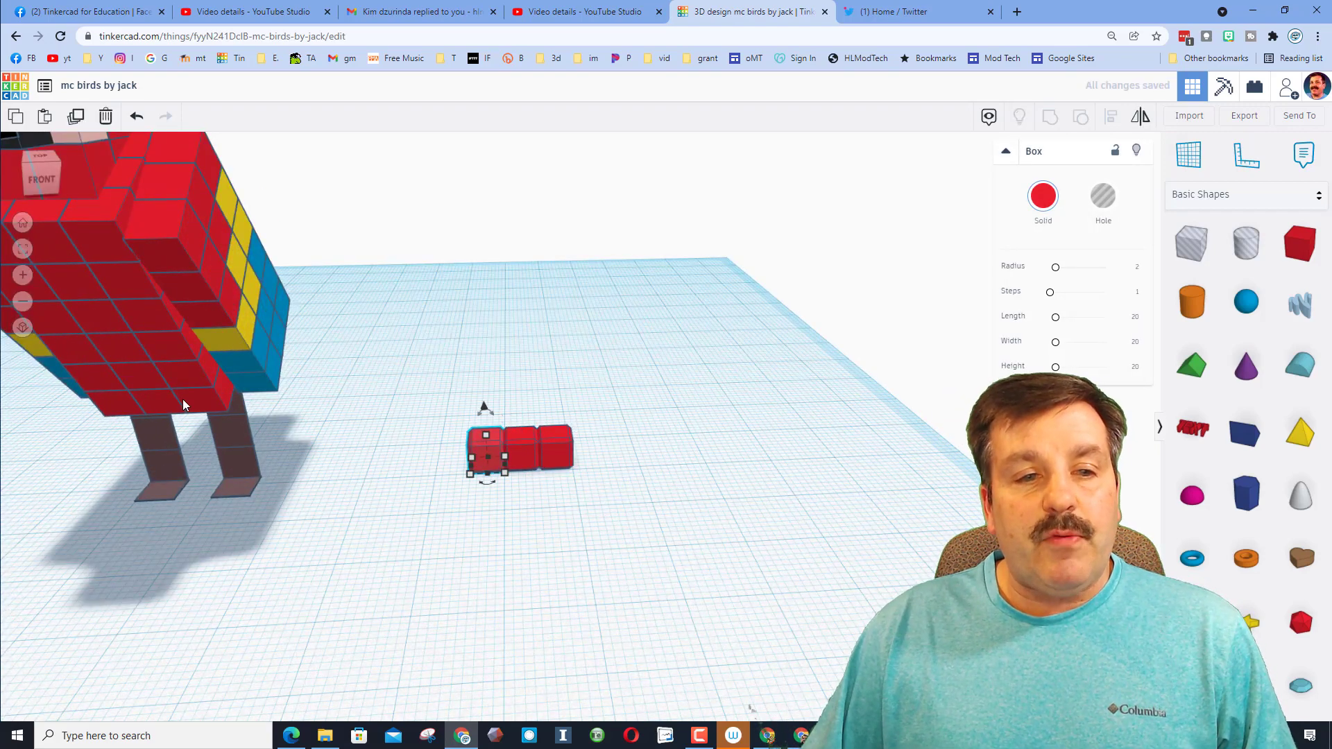
{"action": "left_click", "coordinate": [439, 410]}
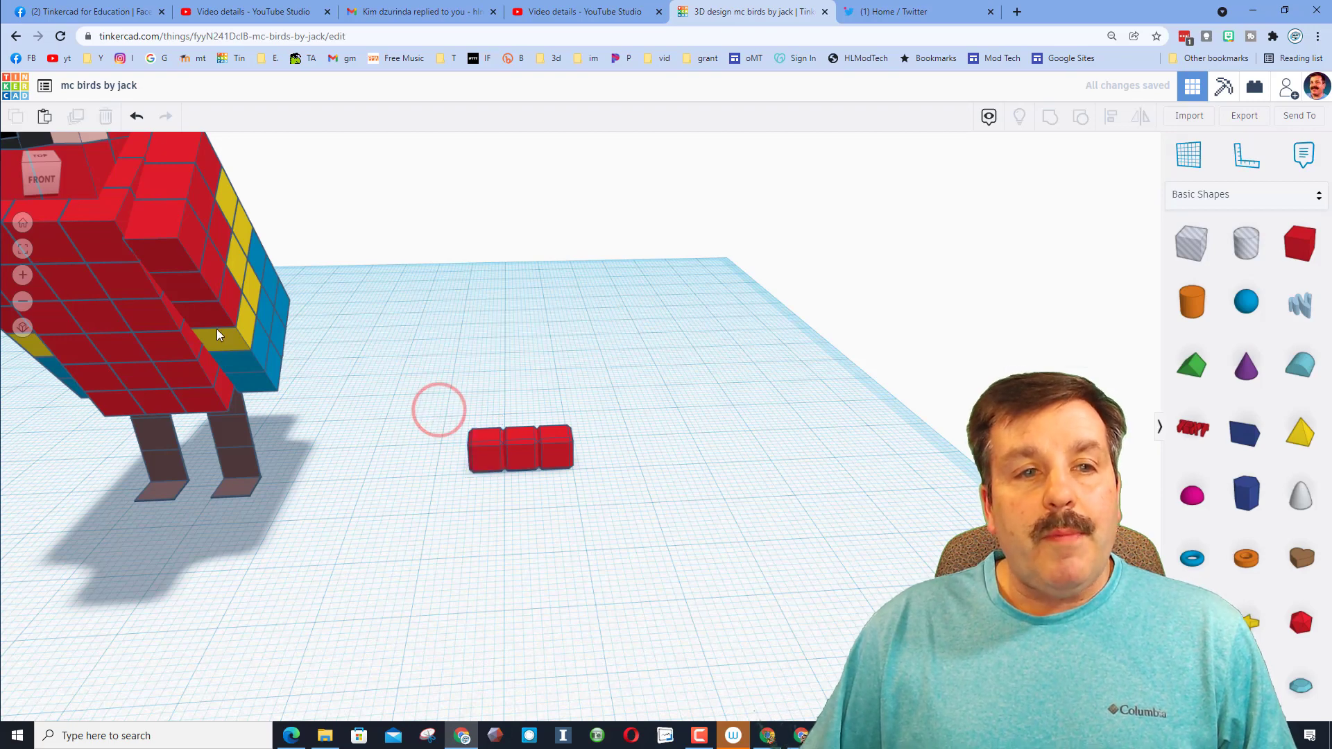
Duplicate the row of three boxes backwards twice to form a three-by-three layer.
{"action": "left_click_drag", "start_coordinate": [413, 395], "coordinate": [600, 524]}
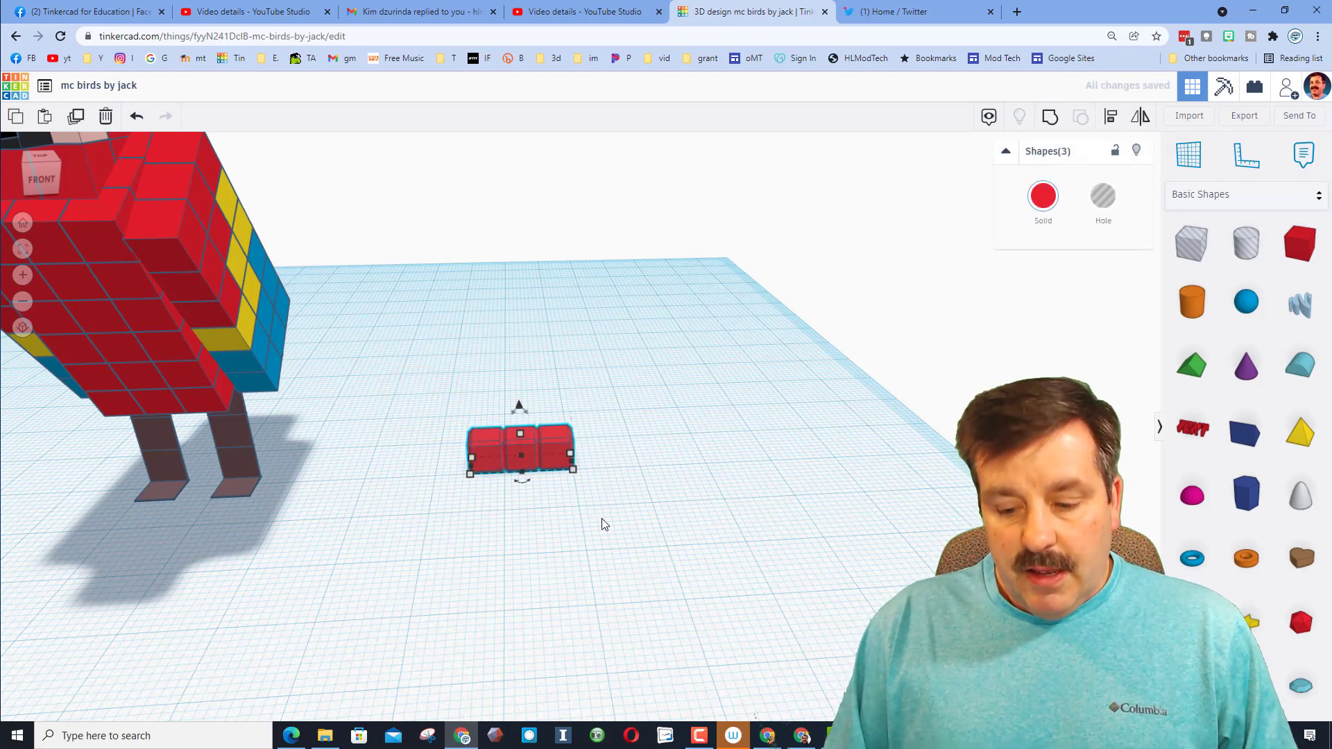
{"action": "key", "text": "ctrl+d"}
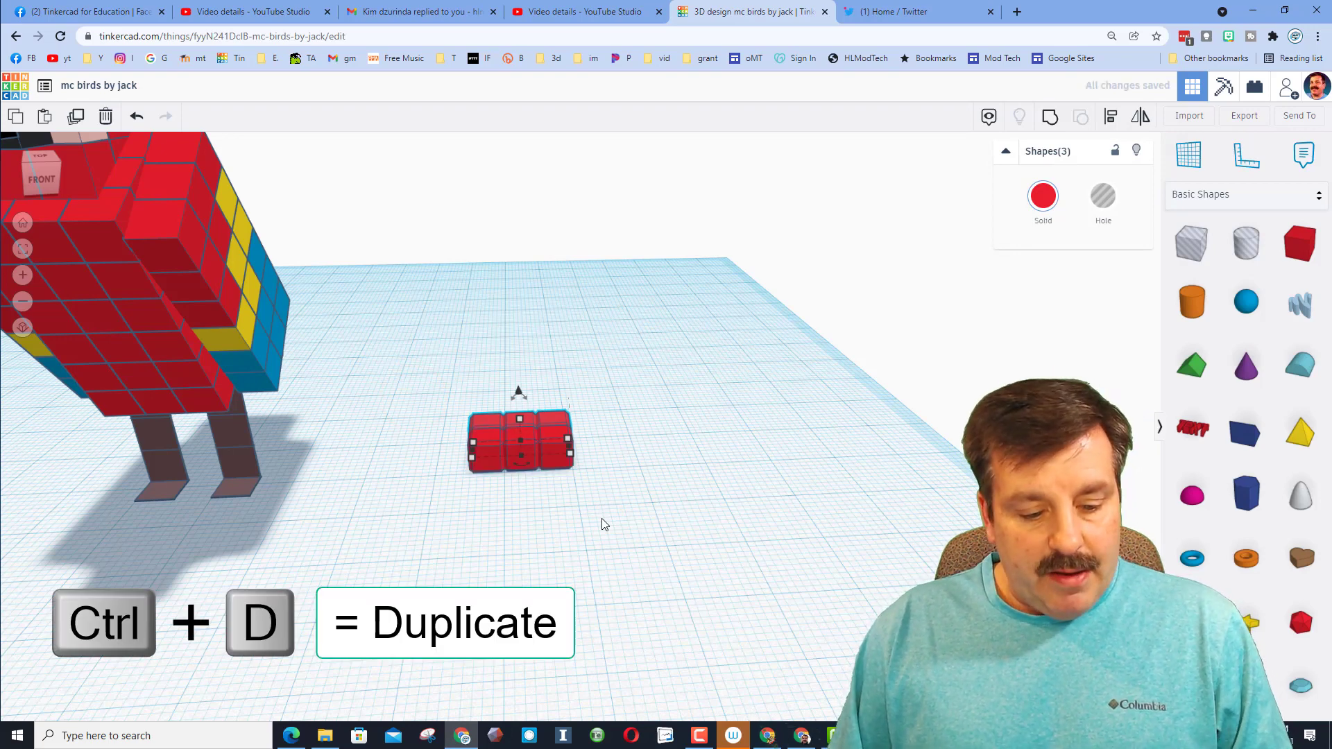
{"action": "key", "text": "Up"}
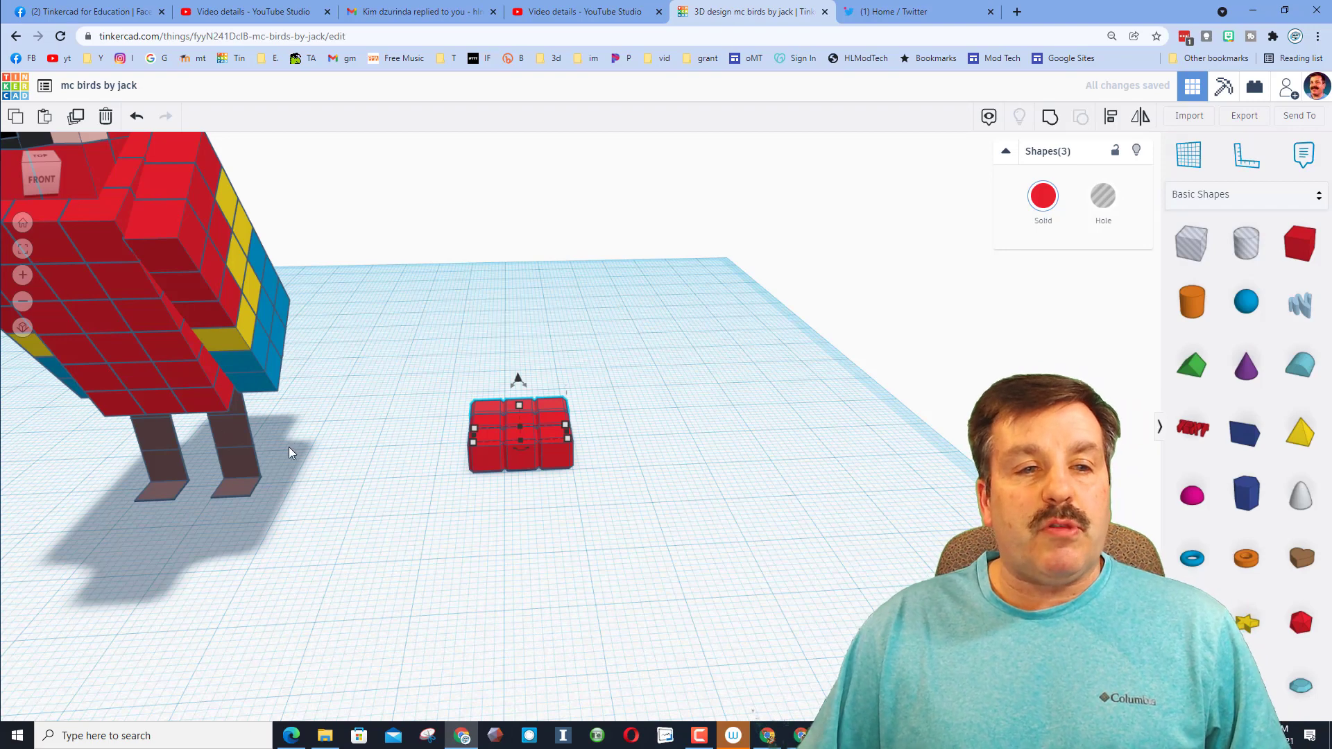
{"action": "key", "text": "ctrl+d"}
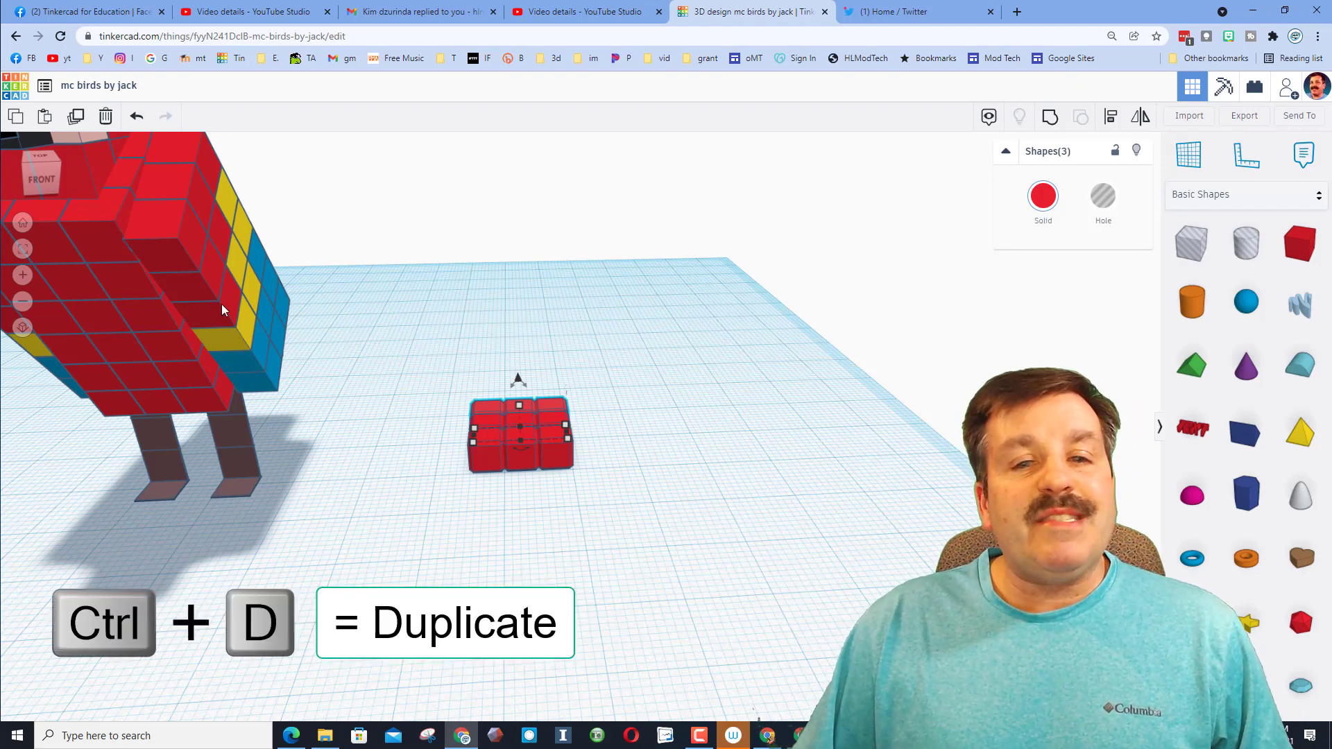
{"action": "left_click", "coordinate": [386, 355]}
Stack duplicates of the nine-box layer upwards, one box height apart, to build a block six boxes tall.
{"action": "left_click_drag", "start_coordinate": [401, 356], "coordinate": [612, 513]}
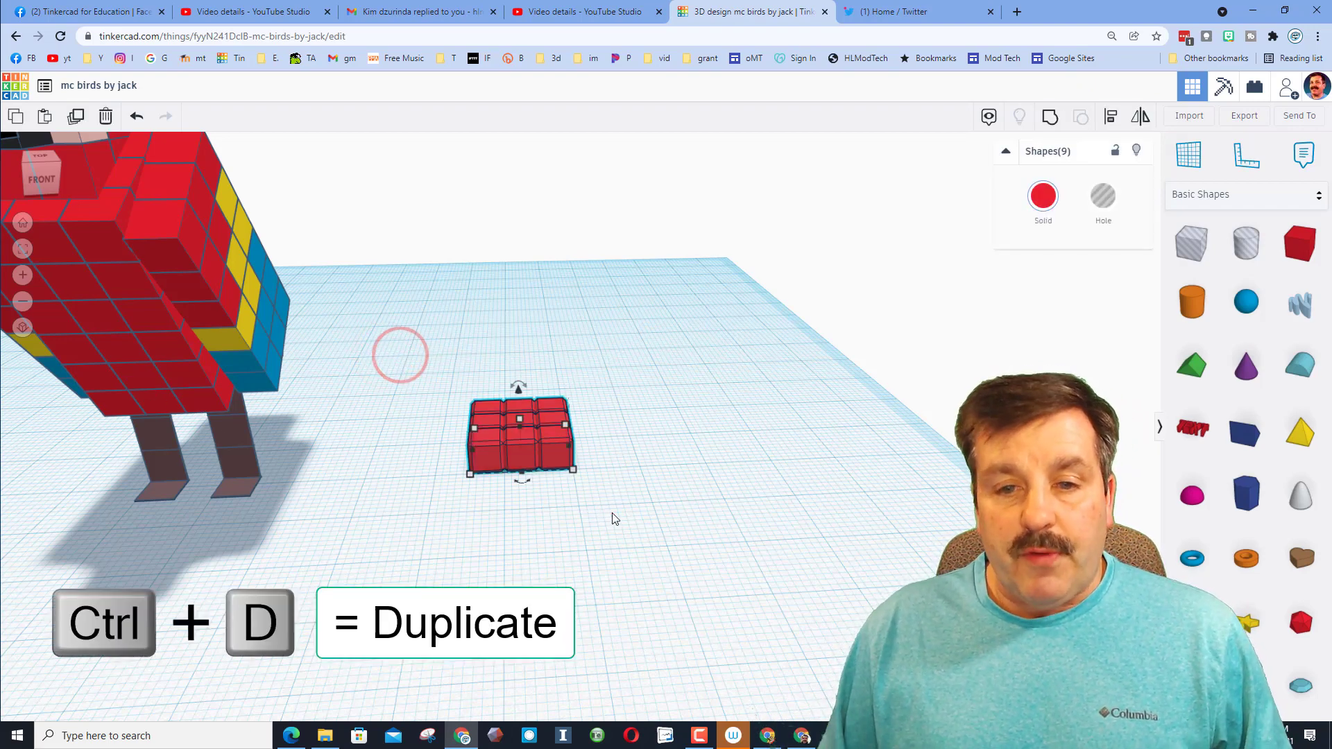
{"action": "key", "text": "ctrl+Up"}
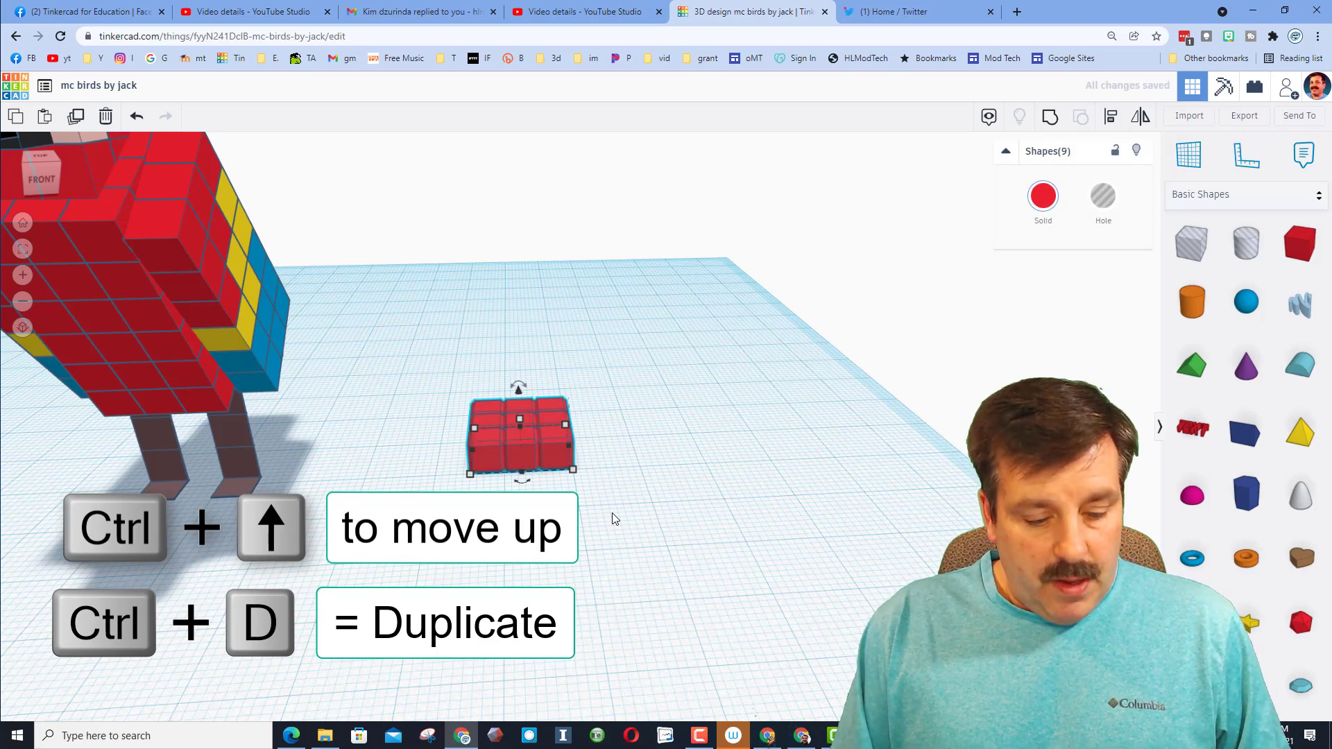
{"action": "key", "text": "ctrl+Up"}
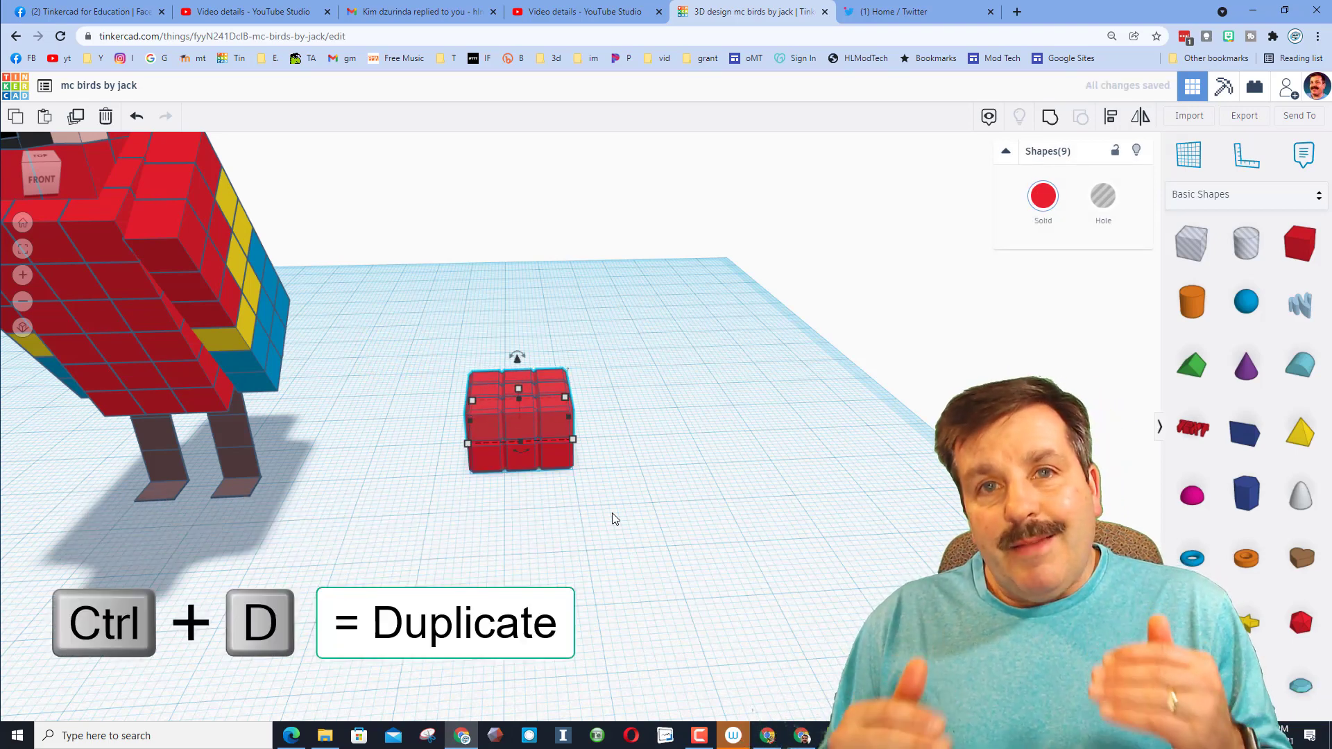
{"action": "key", "text": "ctrl+d"}
{"action": "key", "text": "ctrl+Up"}
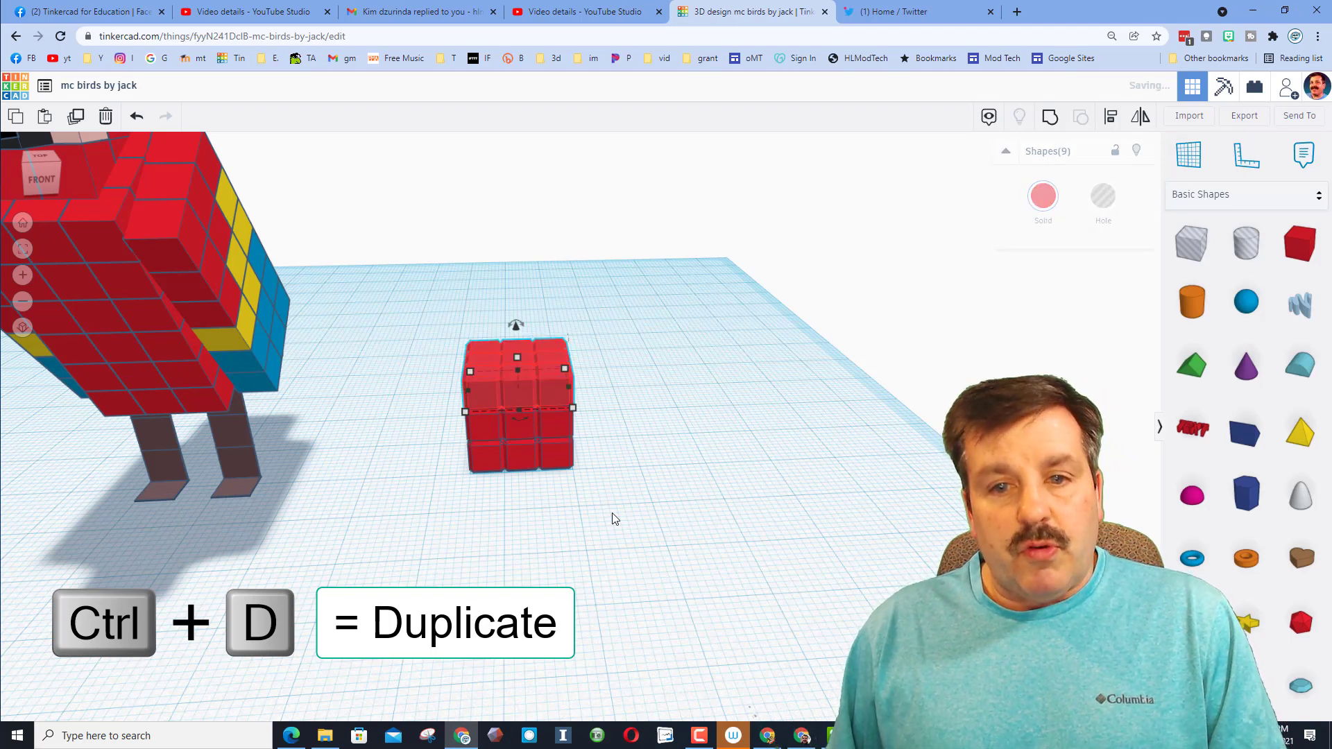
{"action": "key", "text": "ctrl+d"}
{"action": "key", "text": "ctrl+Up"}
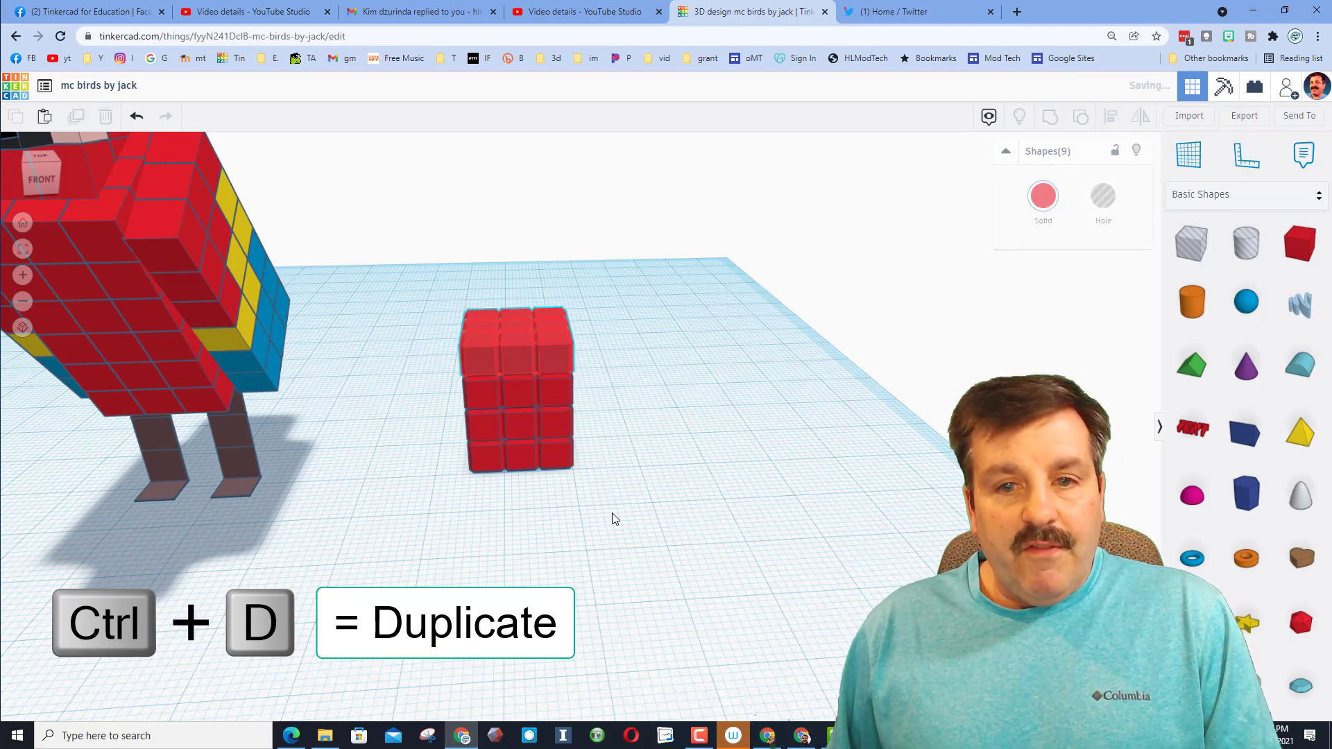
{"action": "key", "text": "ctrl+d"}
{"action": "key", "text": "ctrl+Up"}
{"action": "key", "text": "ctrl+d"}
{"action": "key", "text": "ctrl+Up"}
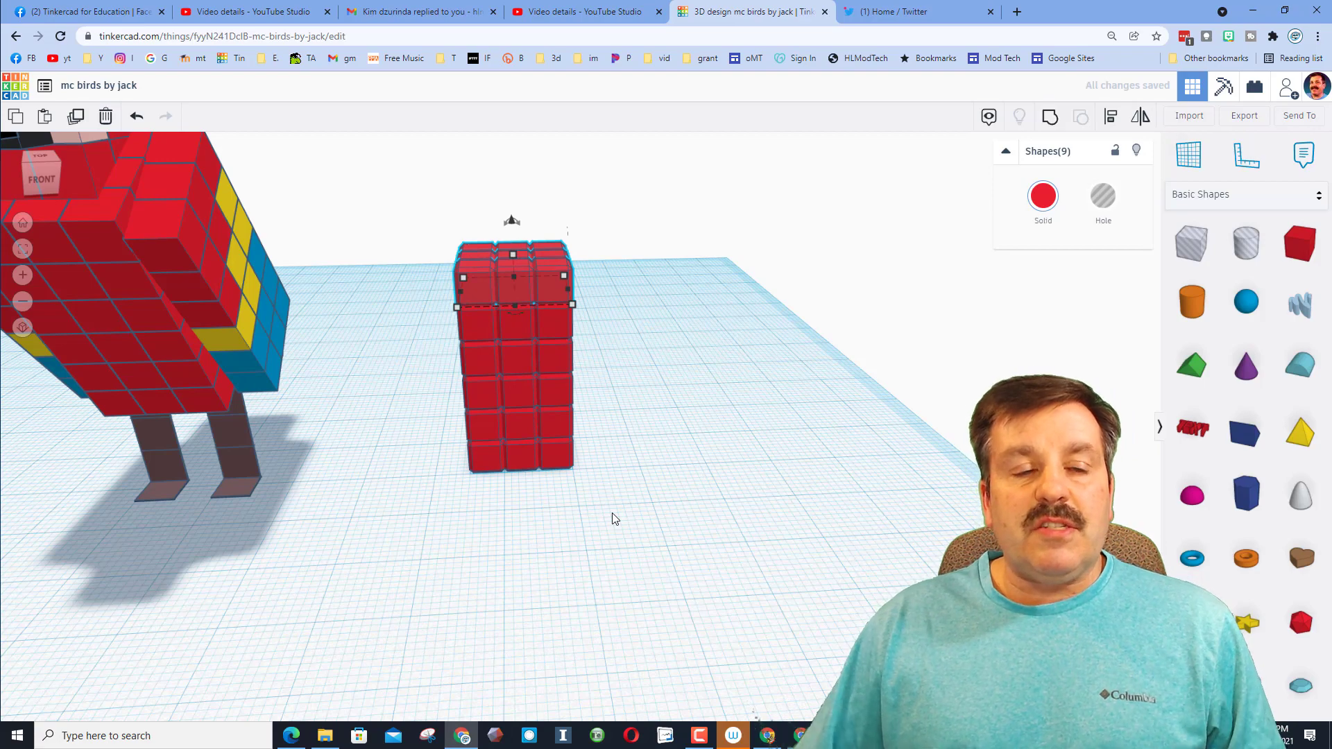
Duplicate the 18 boxes of the block's outermost right column and shift the copy right to make it four boxes wide.
{"action": "scroll", "coordinate": [613, 518], "scroll_direction": "down", "scroll_amount": 3}
{"action": "right_click_drag", "start_coordinate": [471, 477], "coordinate": [624, 421]}
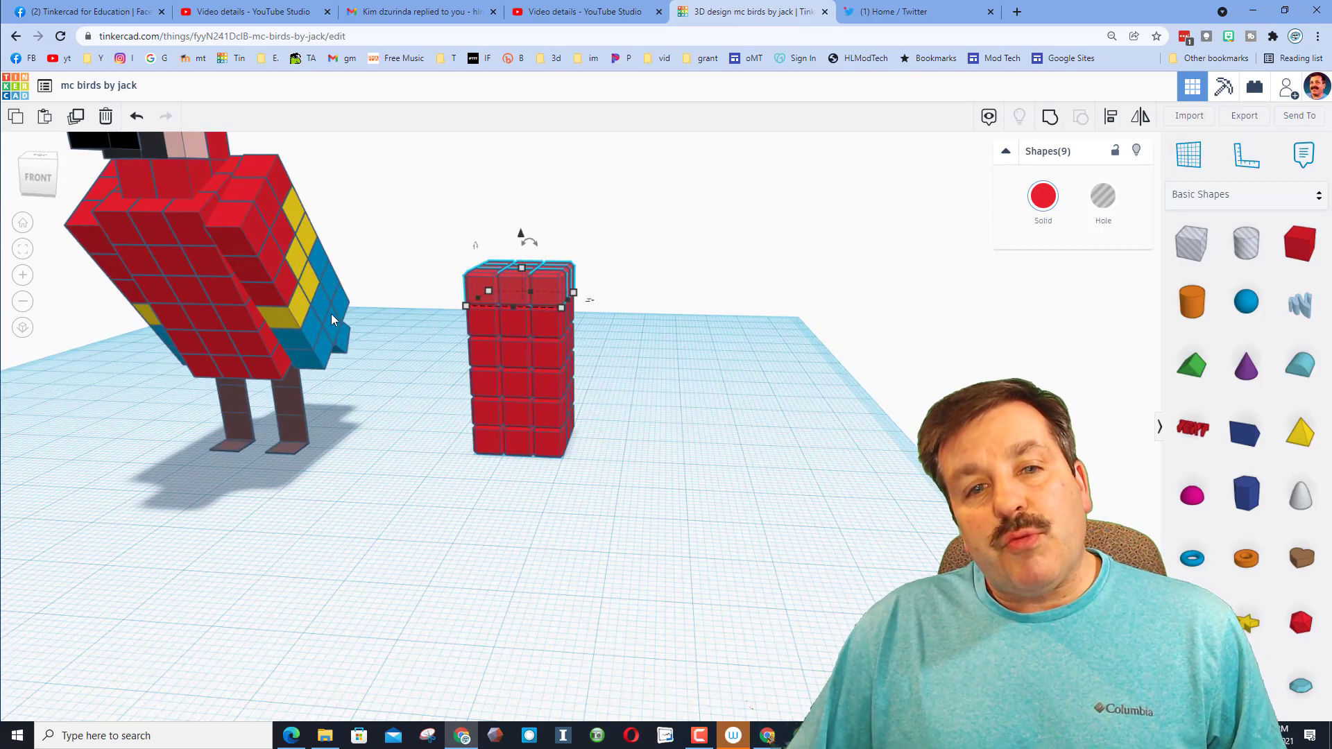
{"action": "right_click_drag", "start_coordinate": [522, 407], "coordinate": [633, 407]}
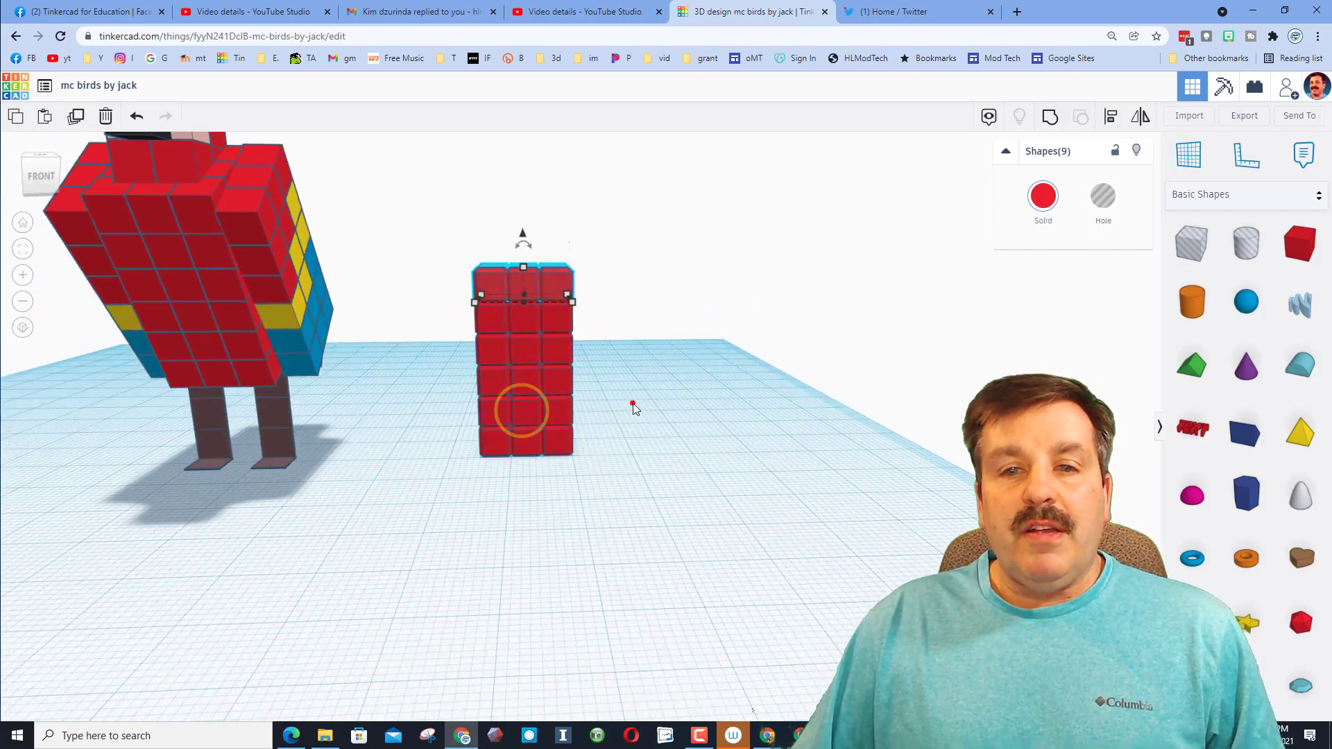
{"action": "left_click", "coordinate": [630, 400]}
{"action": "left_click_drag", "start_coordinate": [576, 250], "coordinate": [553, 504]}
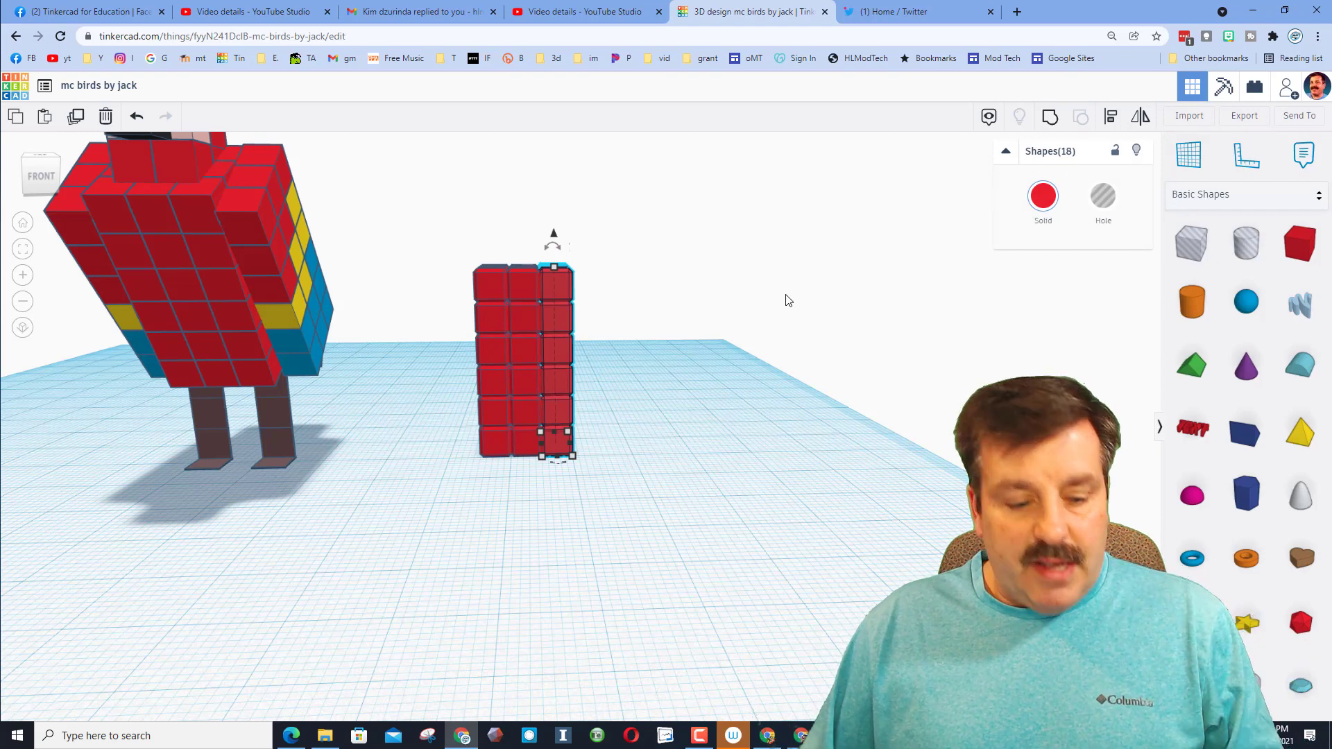
{"action": "key", "text": "ctrl+d"}
{"action": "key", "text": "Right"}
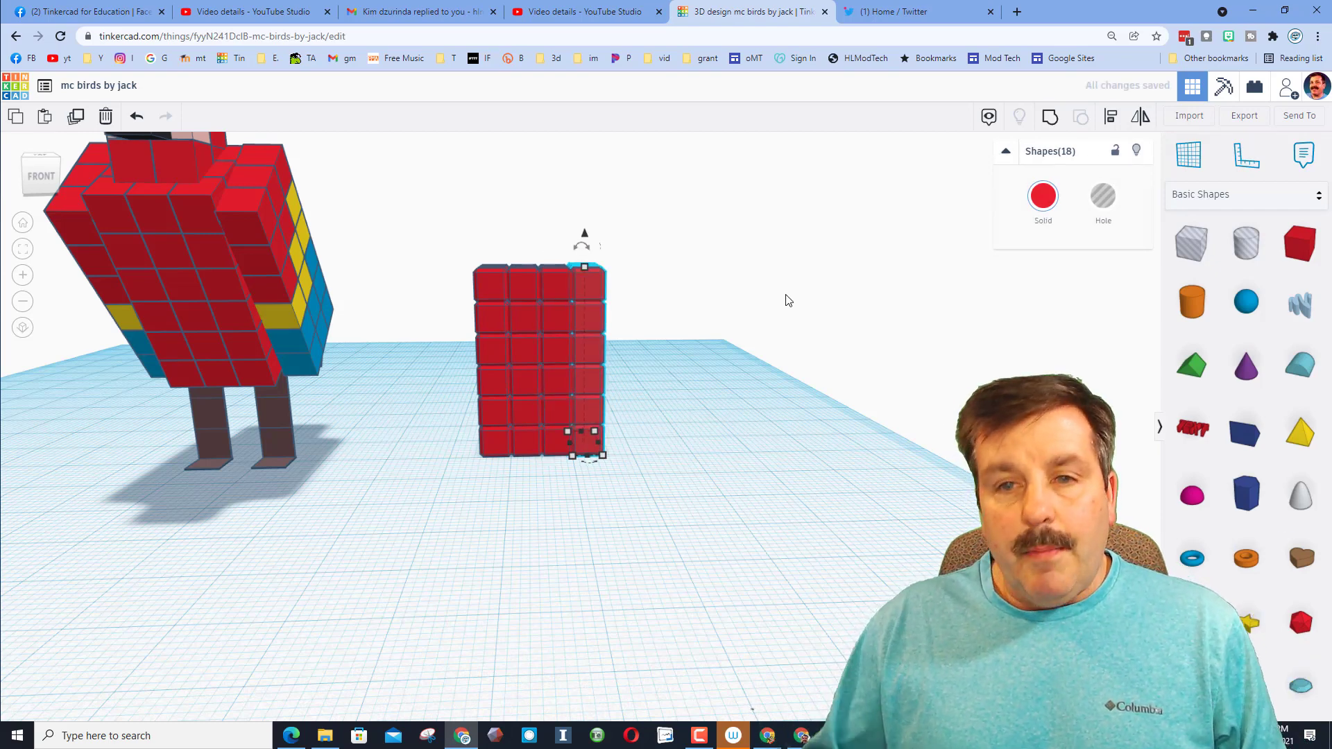
Recolor five boxes on the block's right side yellow, following the stepped band on the sample parrot's wing.
{"action": "right_click_drag", "start_coordinate": [696, 320], "coordinate": [485, 335]}
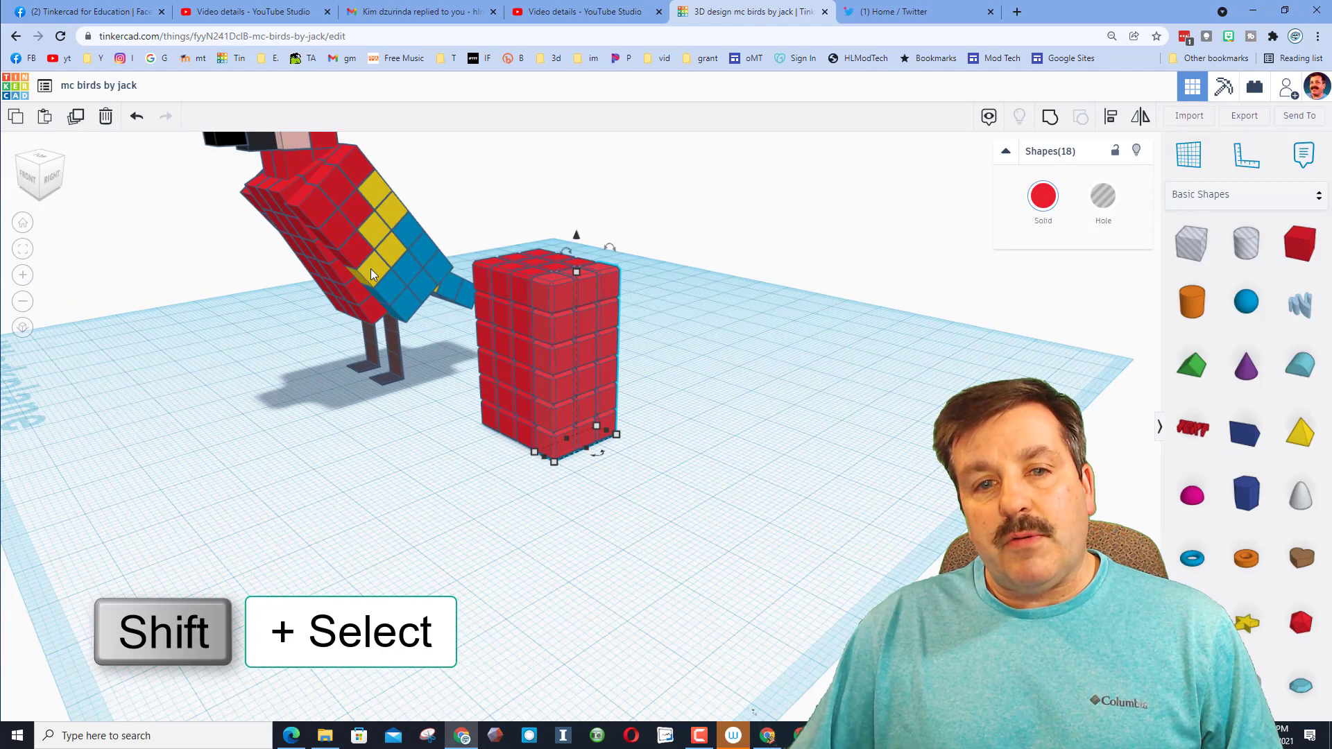
{"action": "left_click", "coordinate": [680, 366]}
{"action": "left_click", "coordinate": [611, 320], "text": "shift"}
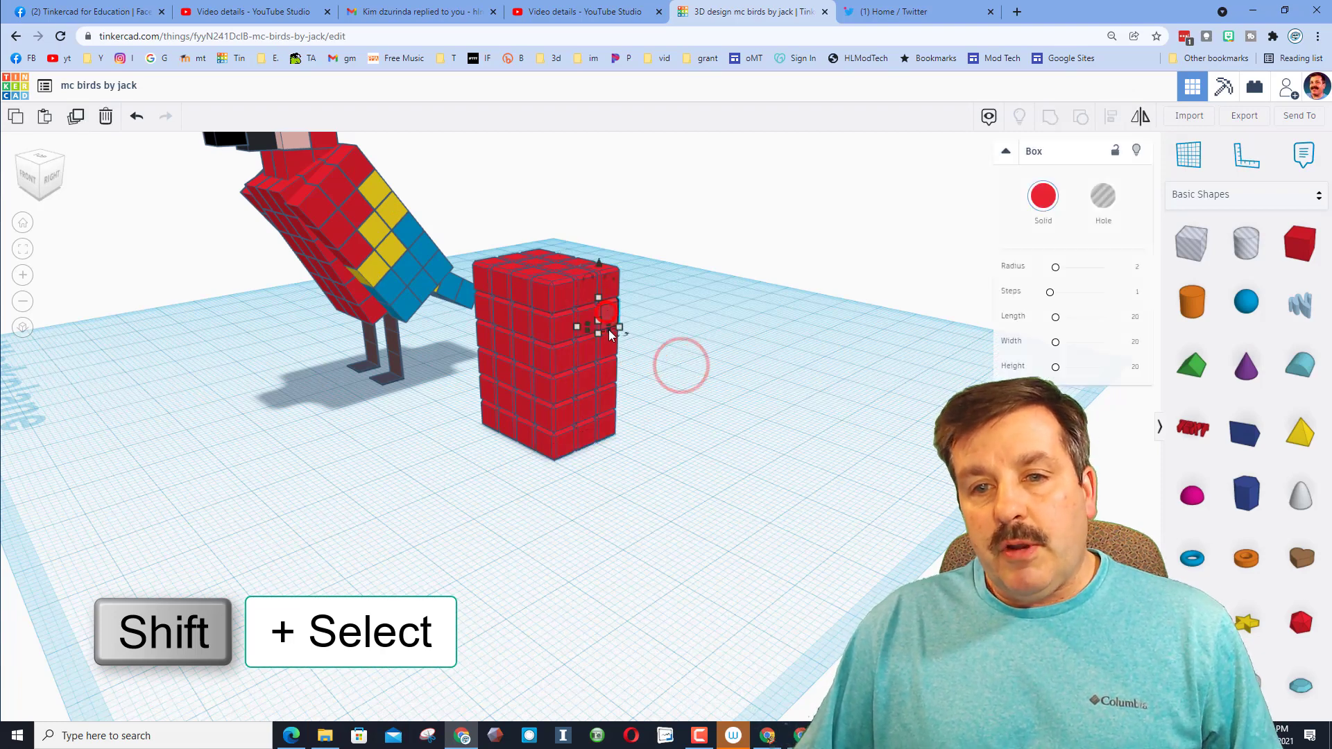
{"action": "left_click", "coordinate": [610, 340], "text": "shift"}
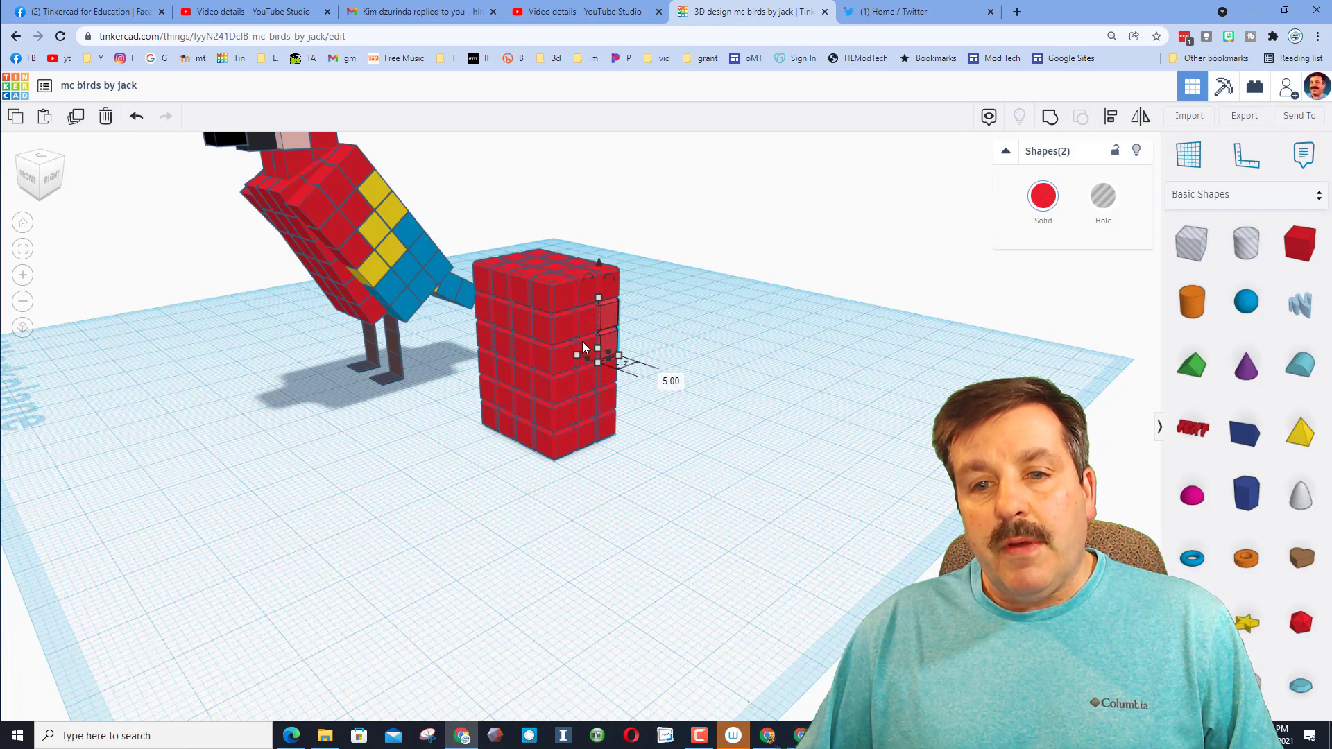
{"action": "left_click", "coordinate": [583, 346], "text": "shift"}
{"action": "left_click", "coordinate": [589, 377], "text": "shift"}
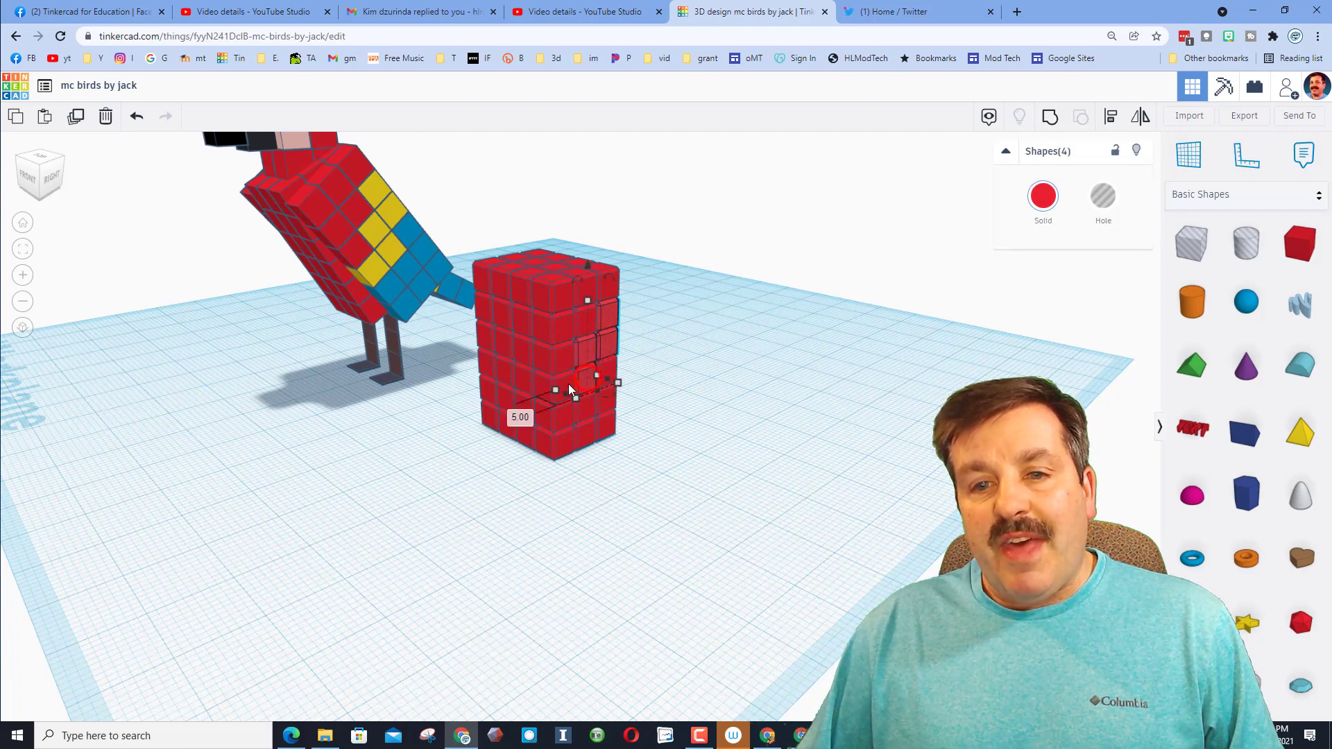
{"action": "left_click", "coordinate": [562, 379], "text": "shift"}
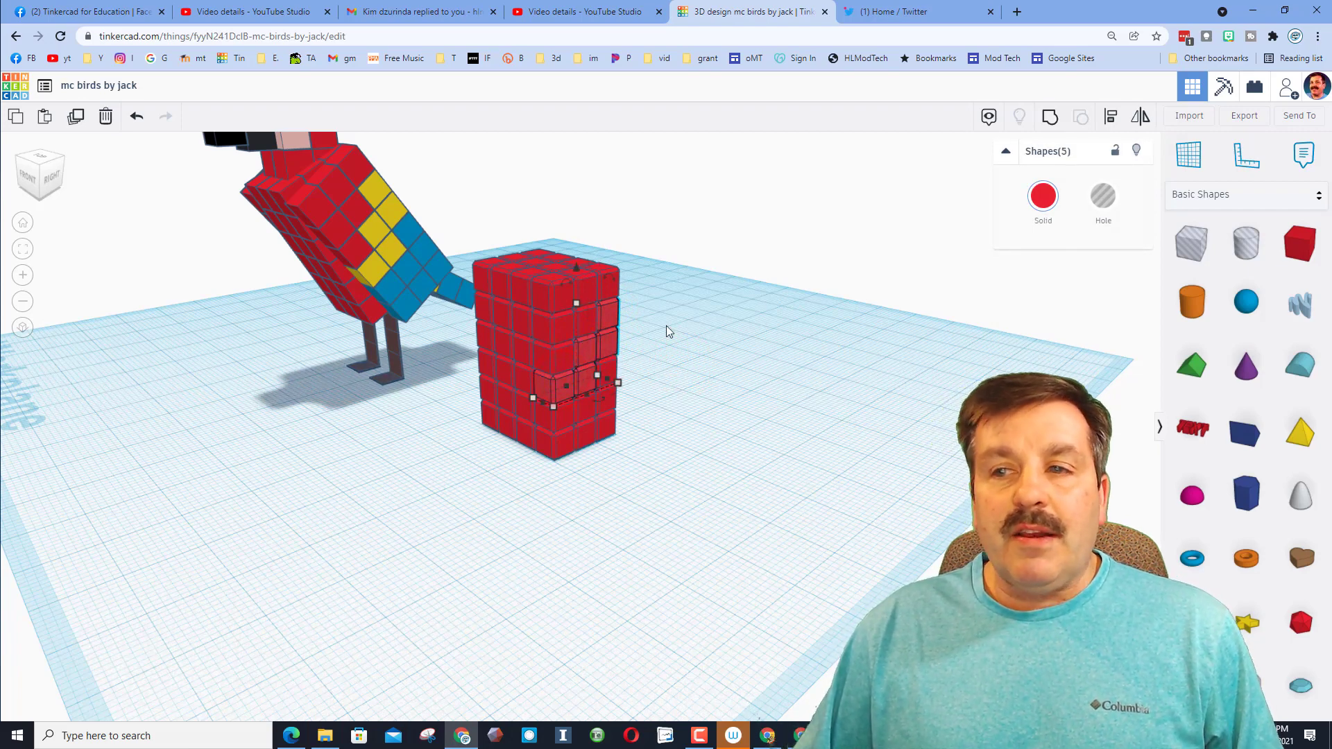
{"action": "left_click", "coordinate": [1043, 196]}
{"action": "left_click", "coordinate": [1073, 311]}
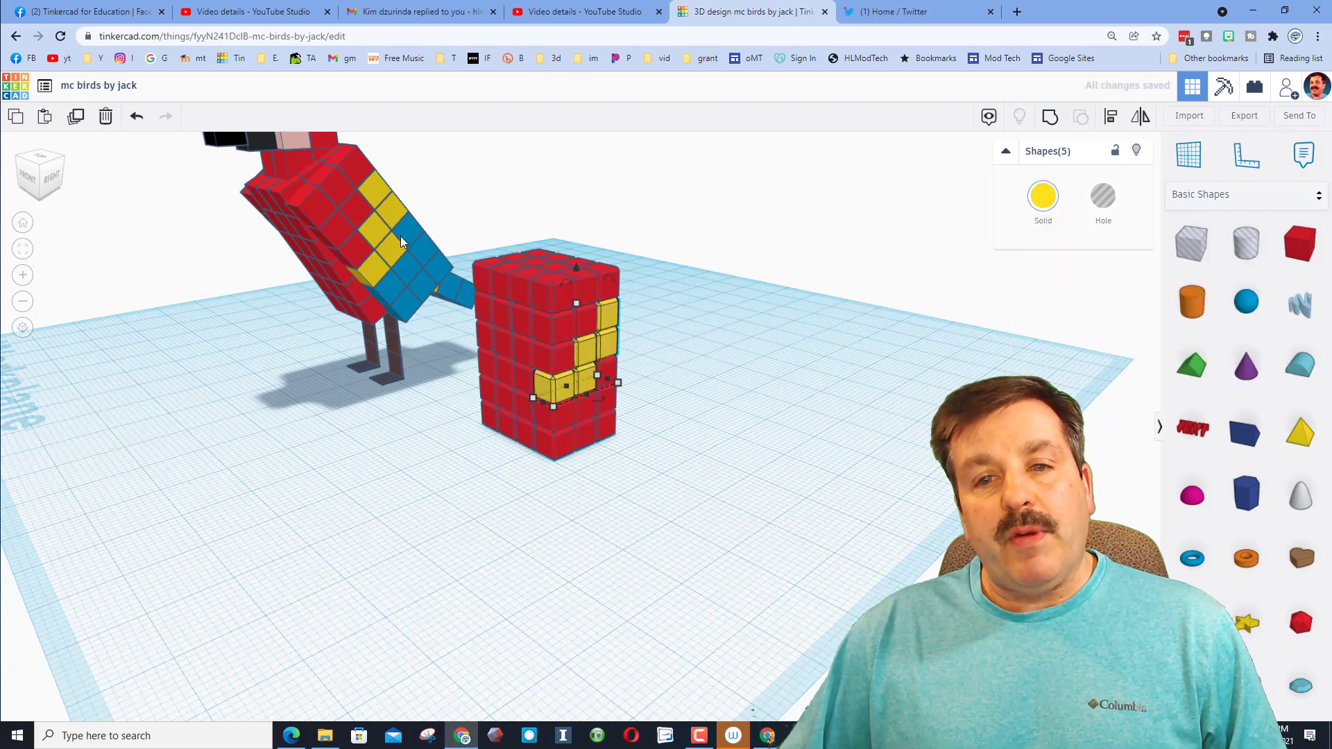
Recolor the seven red boxes below the yellow band on the block's right side custom blue, hex 1ea2ed.
{"action": "left_click", "coordinate": [679, 424]}
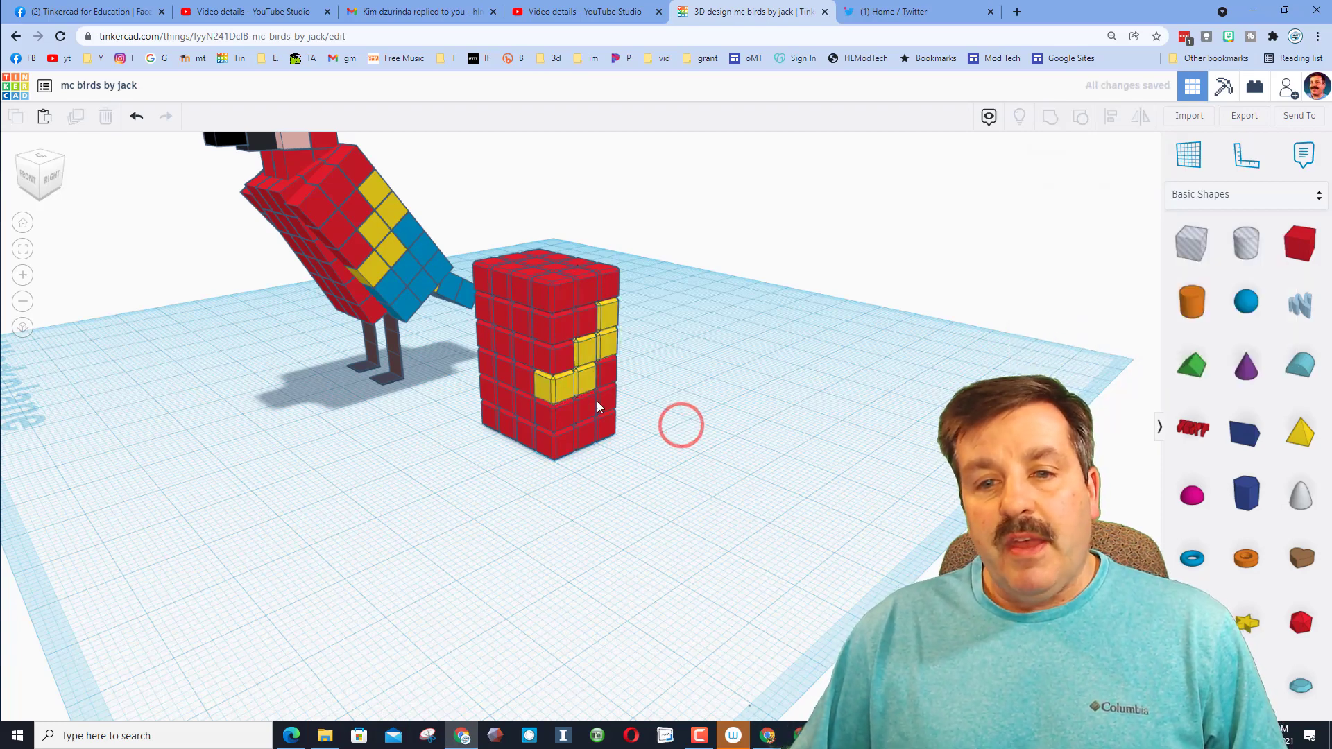
{"action": "left_click", "coordinate": [605, 378]}
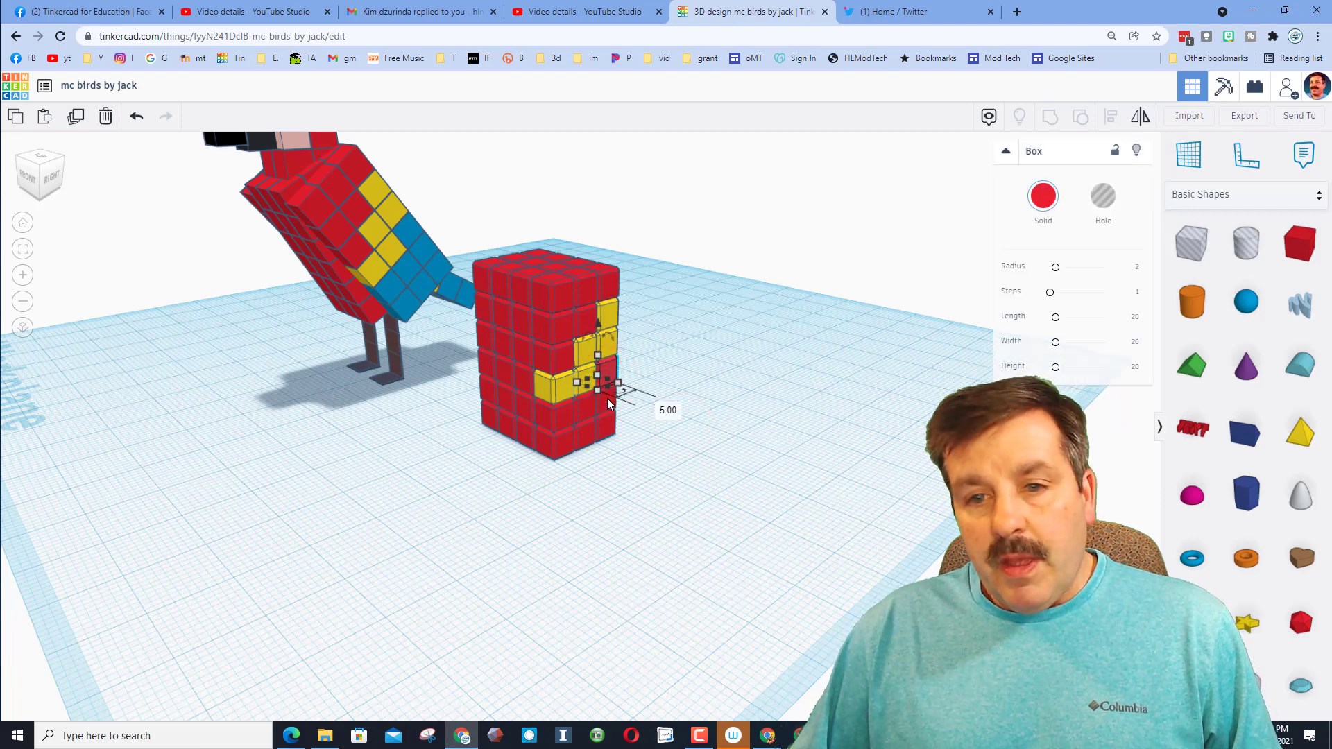
{"action": "left_click", "coordinate": [589, 402], "text": "shift"}
{"action": "left_click", "coordinate": [562, 423], "text": "shift"}
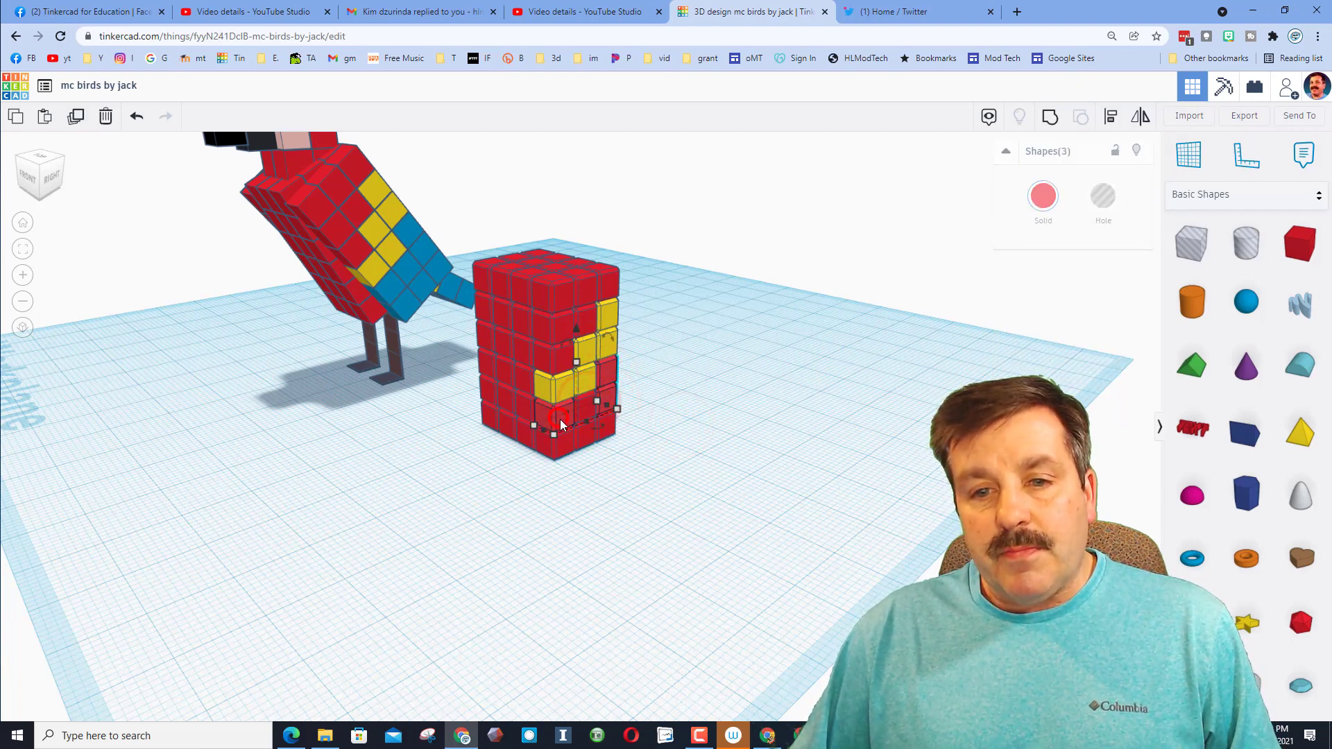
{"action": "left_click", "coordinate": [563, 440], "text": "shift"}
{"action": "left_click", "coordinate": [584, 438], "text": "shift"}
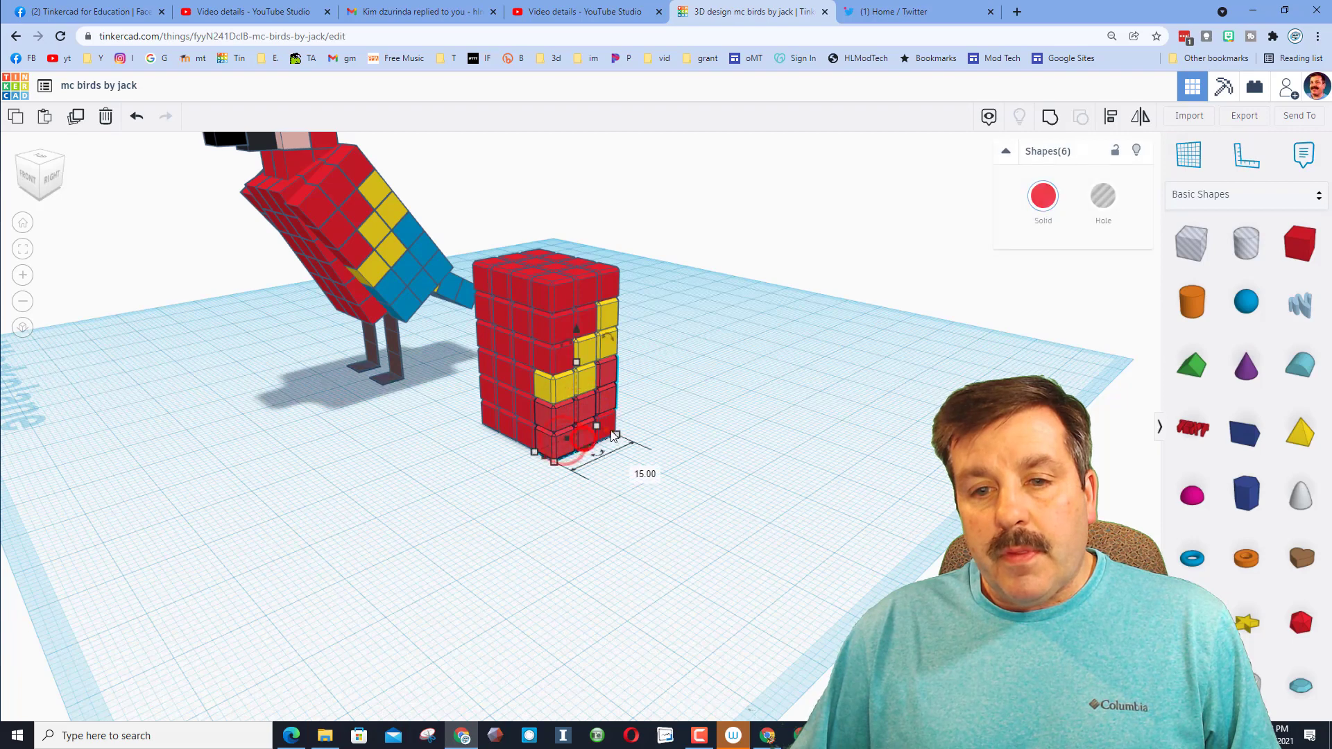
{"action": "left_click", "coordinate": [609, 421], "text": "shift"}
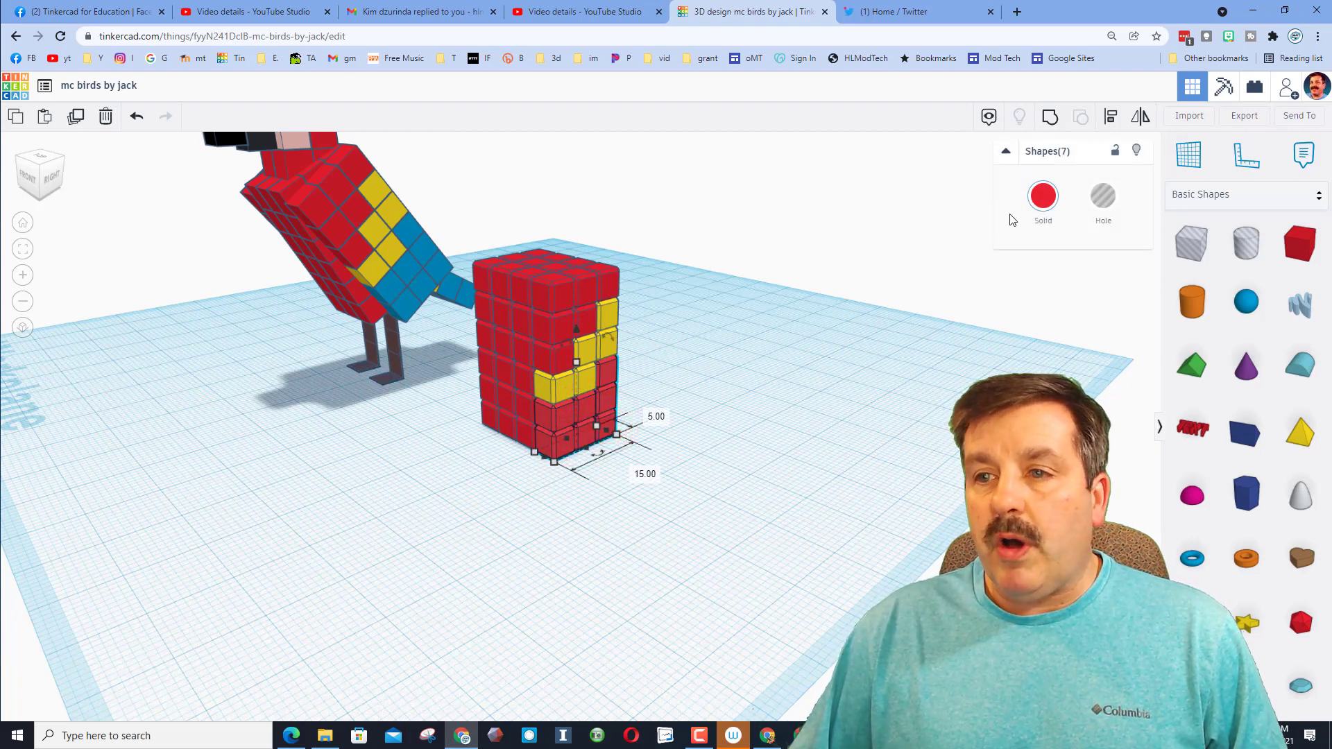
{"action": "left_click", "coordinate": [1042, 197]}
{"action": "left_click", "coordinate": [1110, 255]}
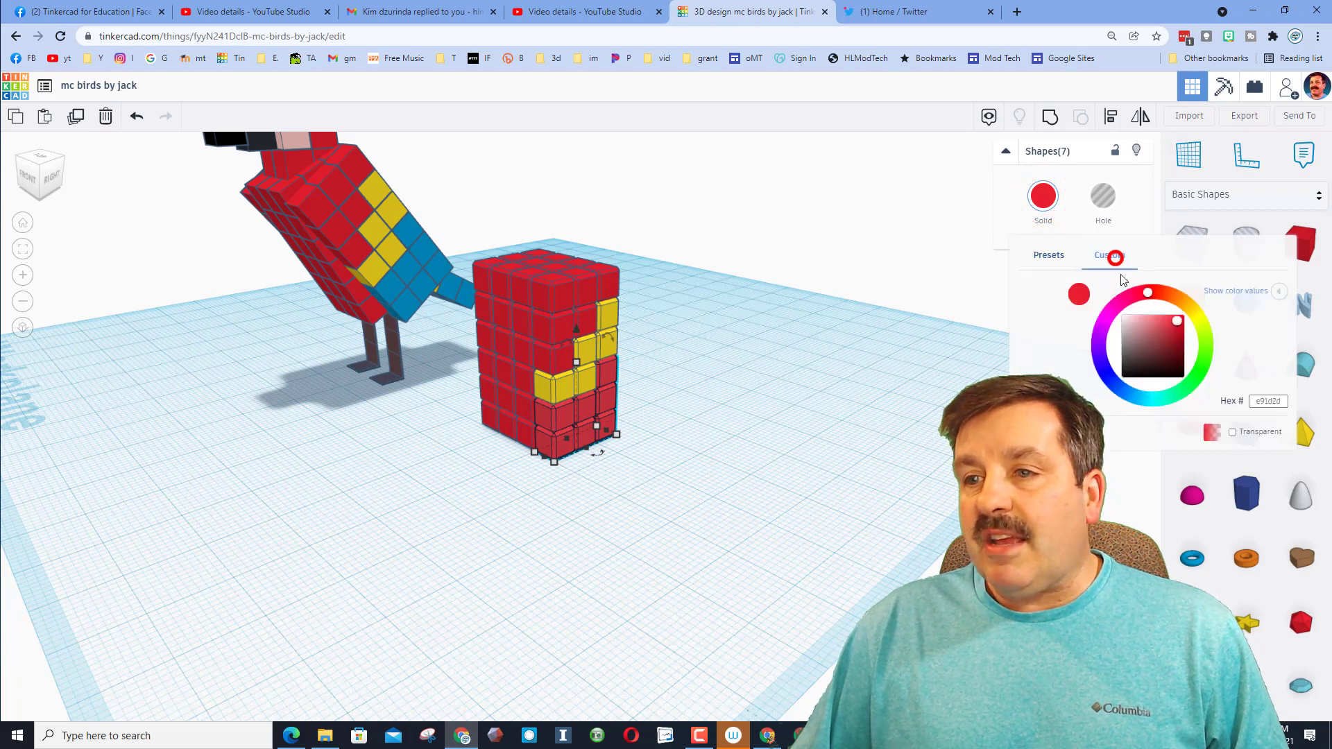
{"action": "left_click", "coordinate": [1129, 384]}
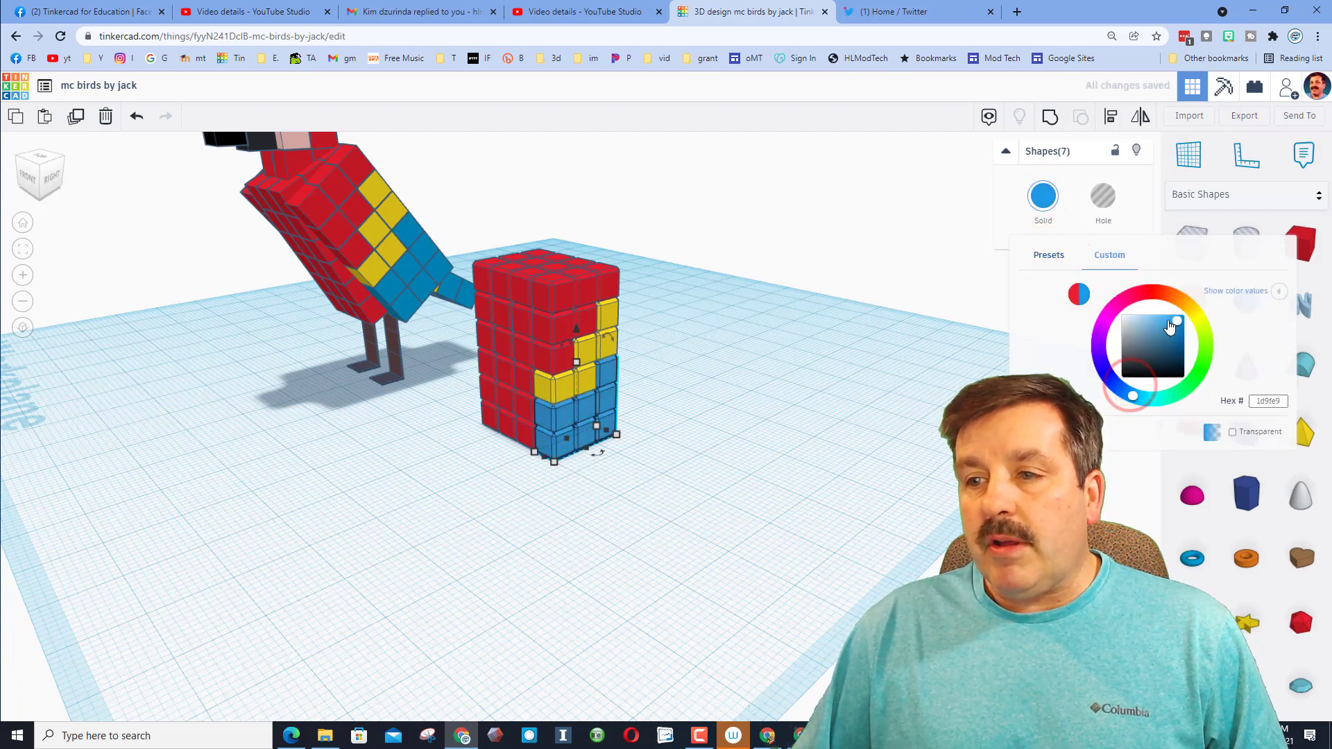
{"action": "left_click", "coordinate": [1182, 324]}
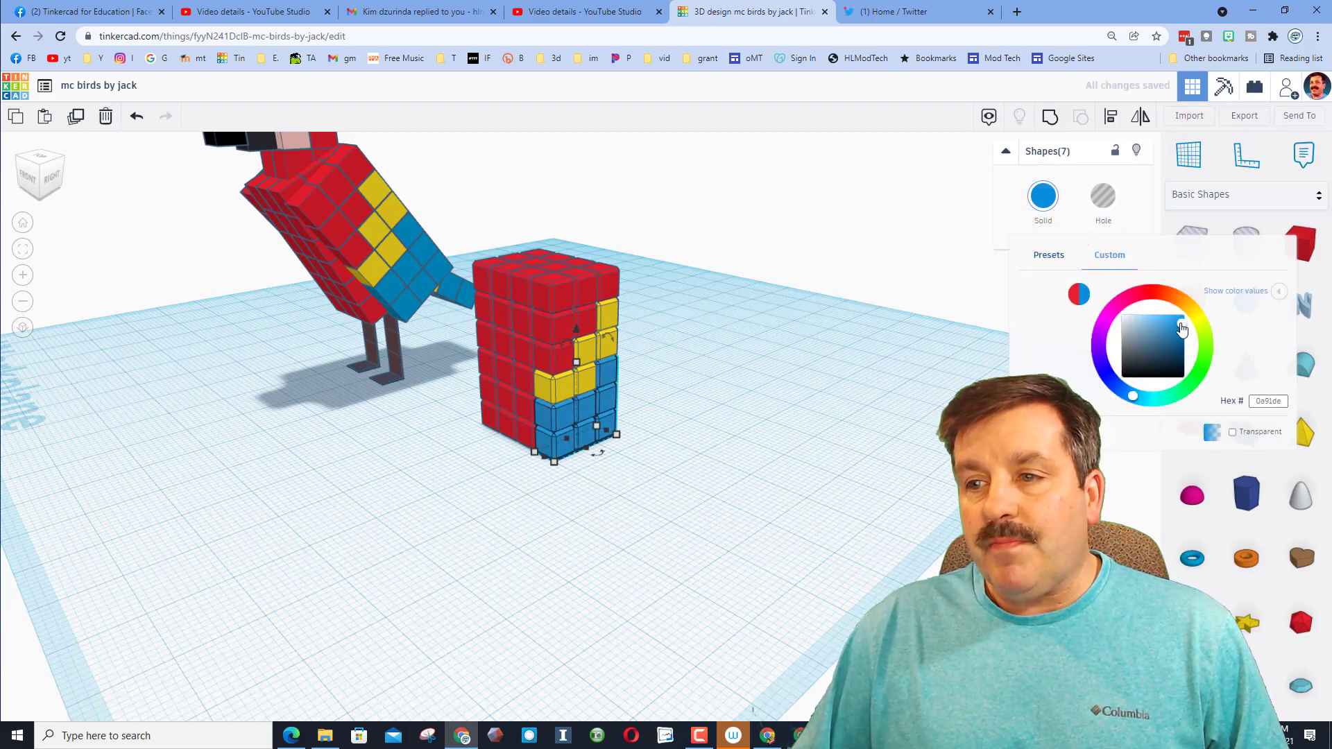
{"action": "left_click", "coordinate": [1176, 320]}
{"action": "left_click", "coordinate": [756, 390]}
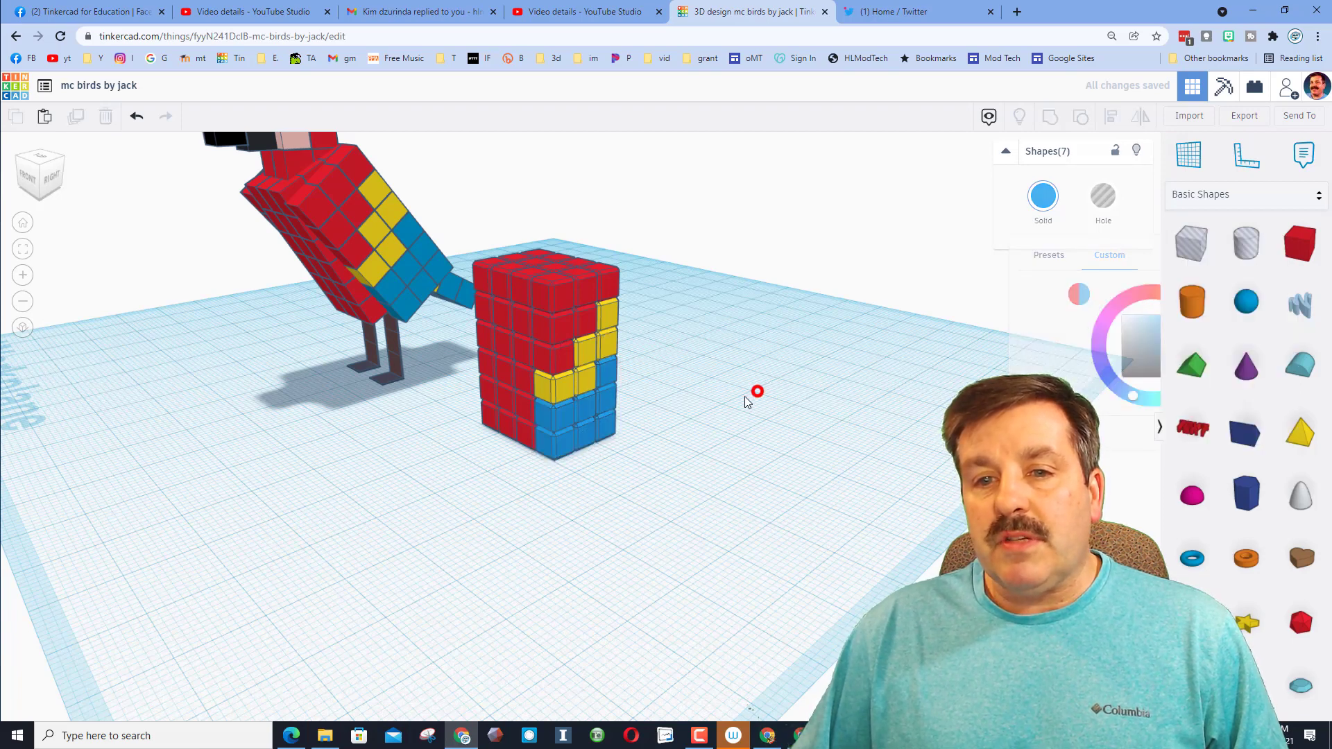
Duplicate the 18-box colored outer column and shift the copy to the block's opposite side, making it five boxes wide.
{"action": "right_click_drag", "start_coordinate": [689, 407], "coordinate": [863, 398]}
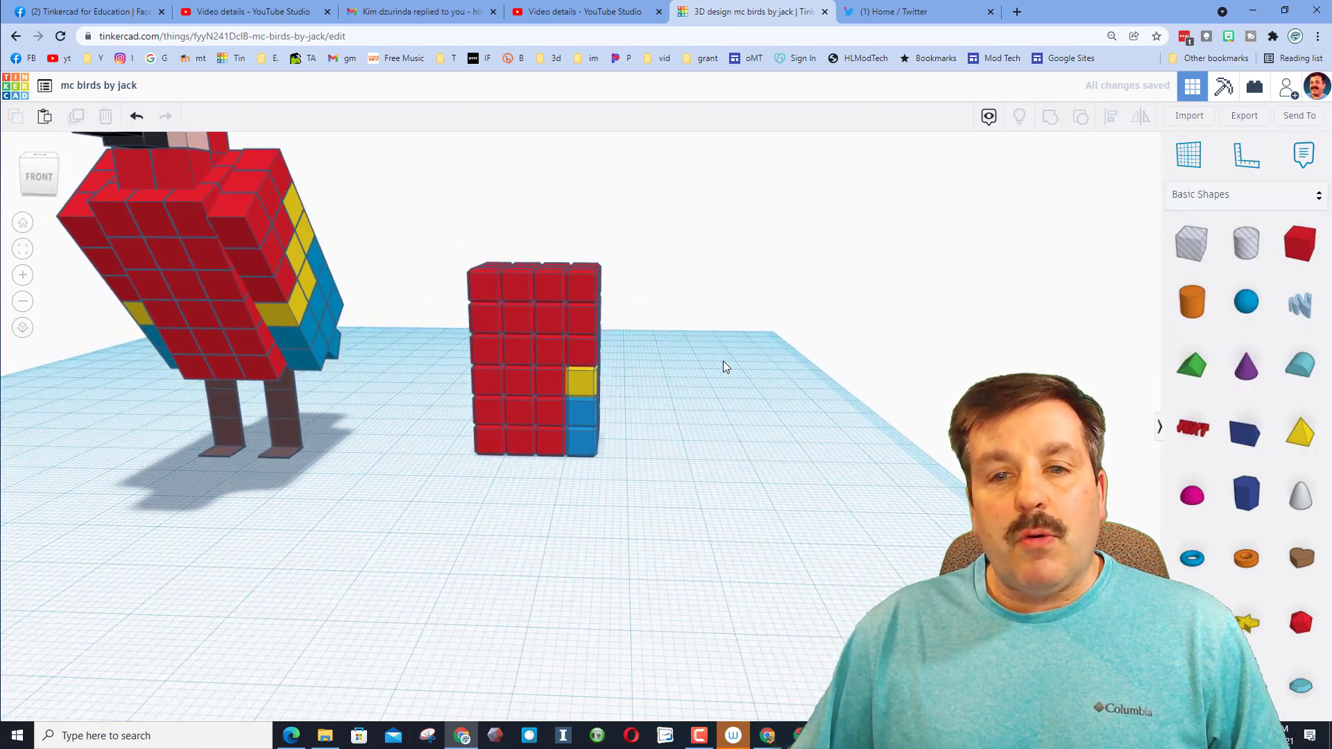
{"action": "left_click_drag", "start_coordinate": [620, 242], "coordinate": [589, 455]}
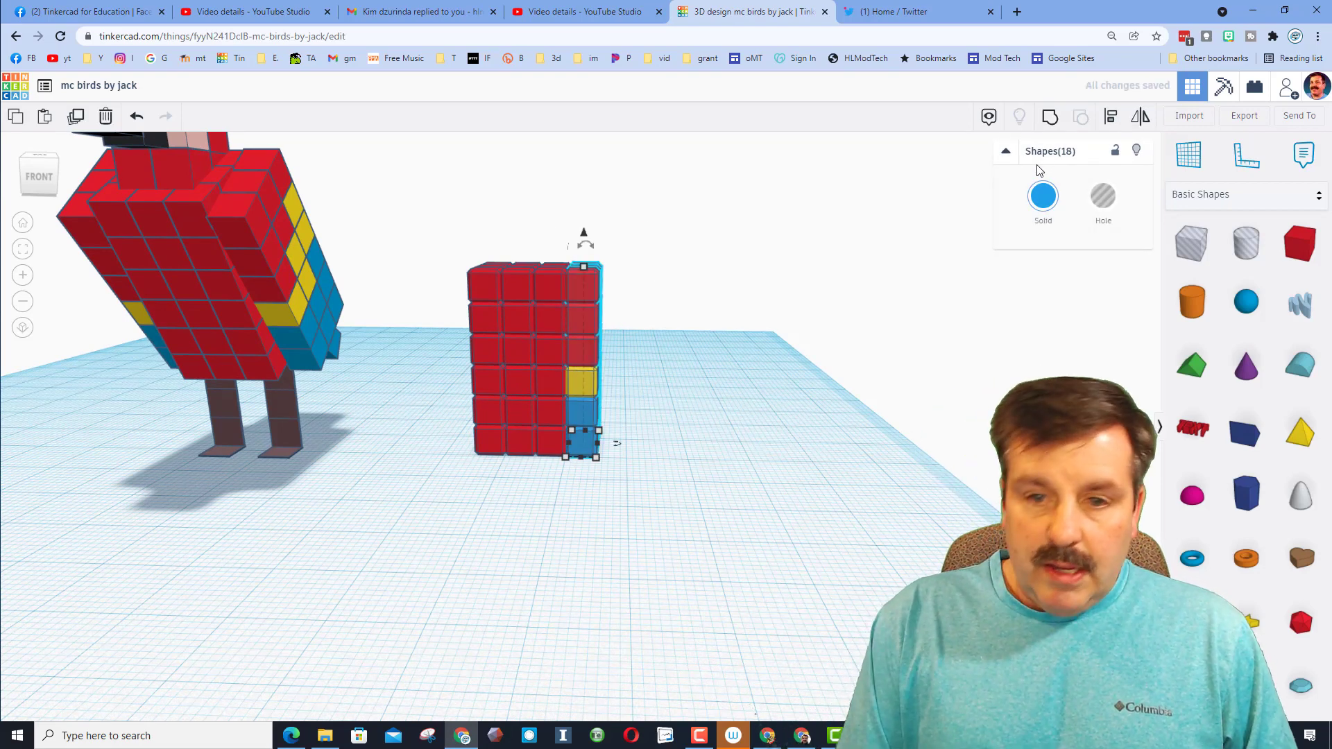
{"action": "key", "text": "ctrl+d"}
{"action": "key", "text": "Left"}
{"action": "key", "text": "Left"}
{"action": "key", "text": "Left"}
{"action": "key", "text": "Left"}
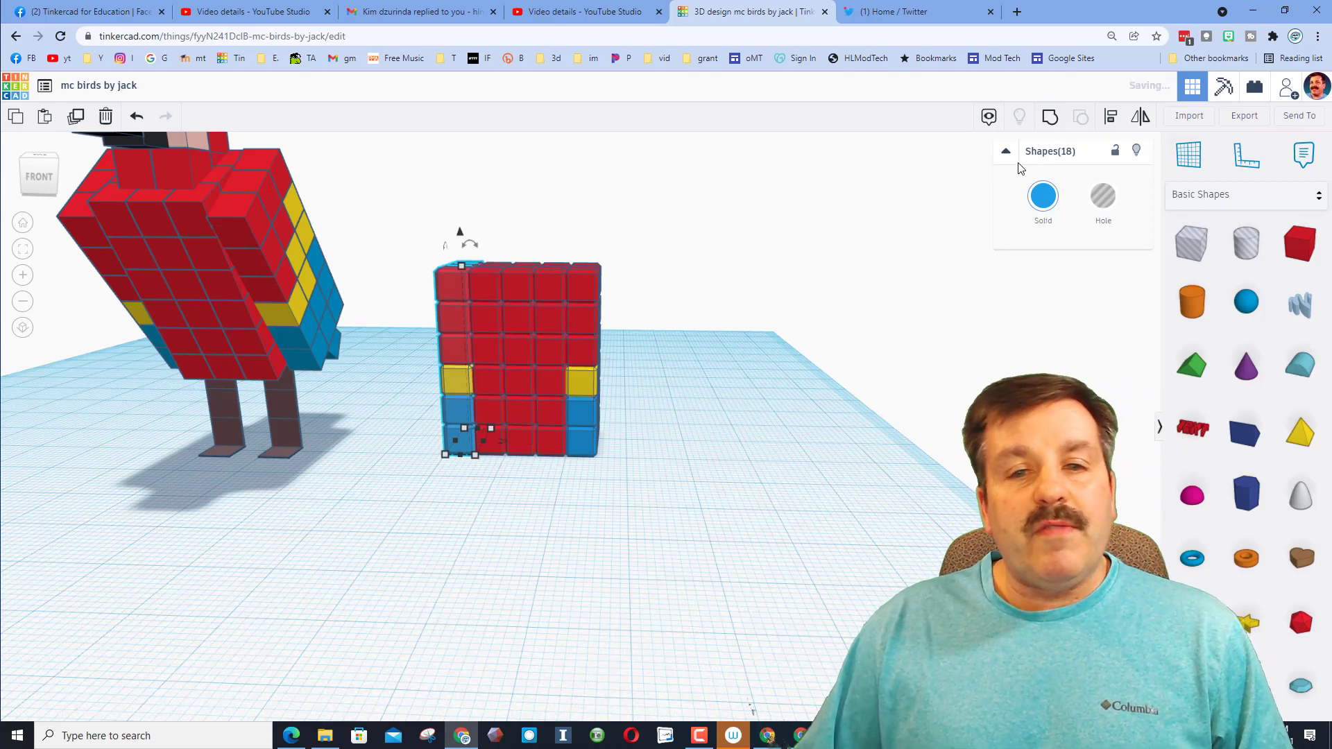
Place a red box directly behind the block's bottom row, beside the blue corner column.
{"action": "right_click_drag", "start_coordinate": [753, 314], "coordinate": [734, 244]}
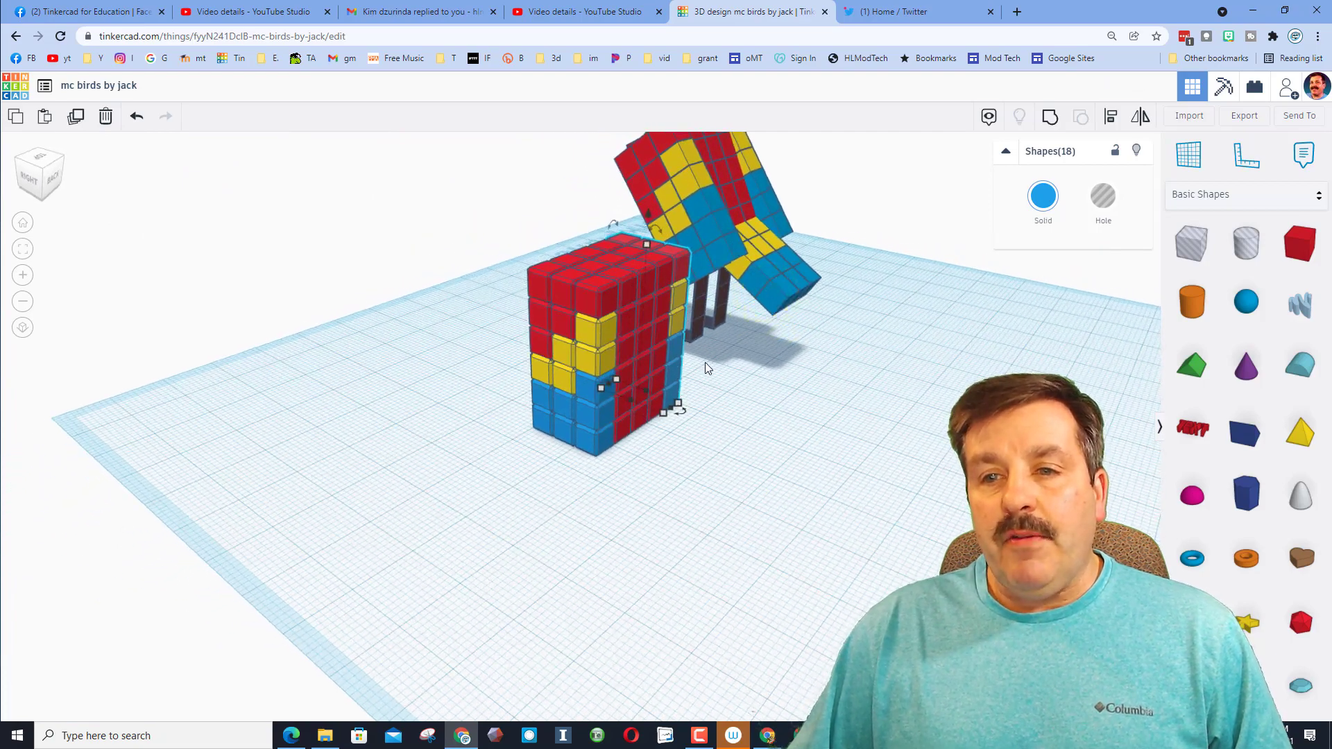
{"action": "left_click", "coordinate": [624, 429]}
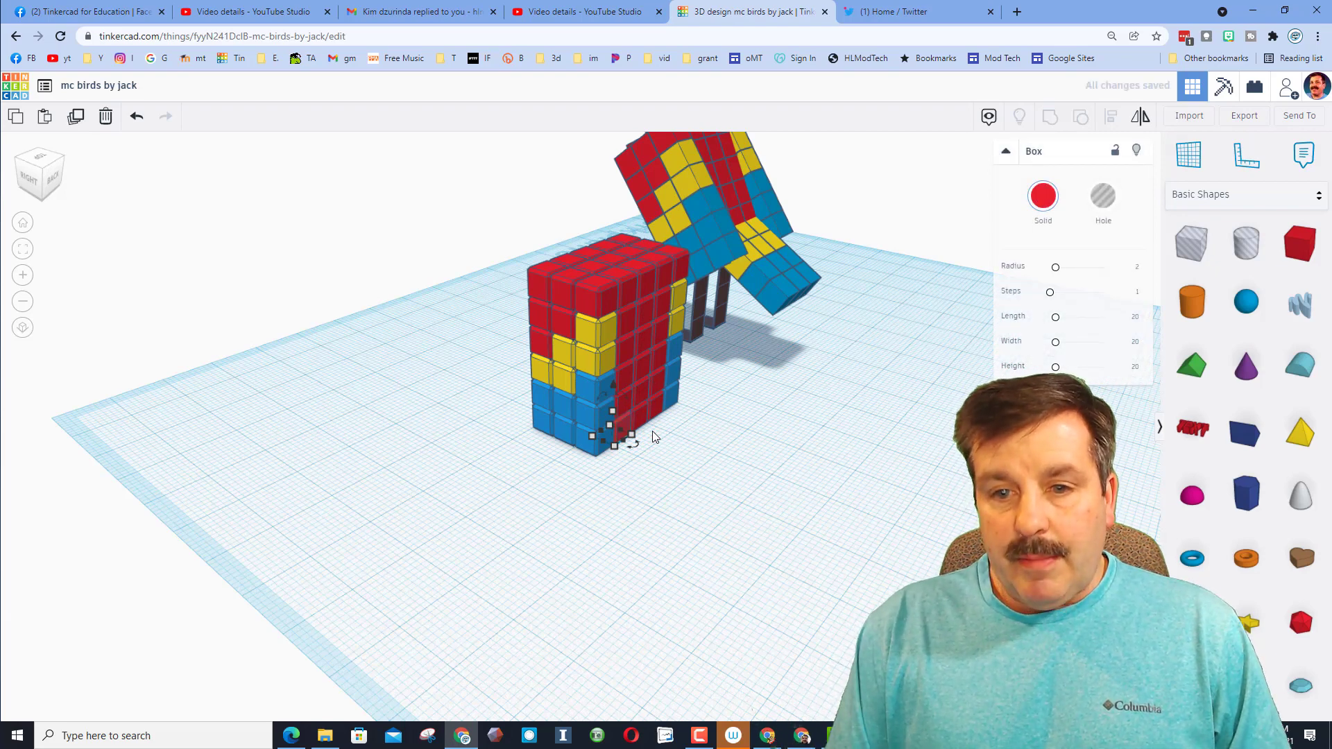
{"action": "key", "text": "Right"}
{"action": "key", "text": "Right"}
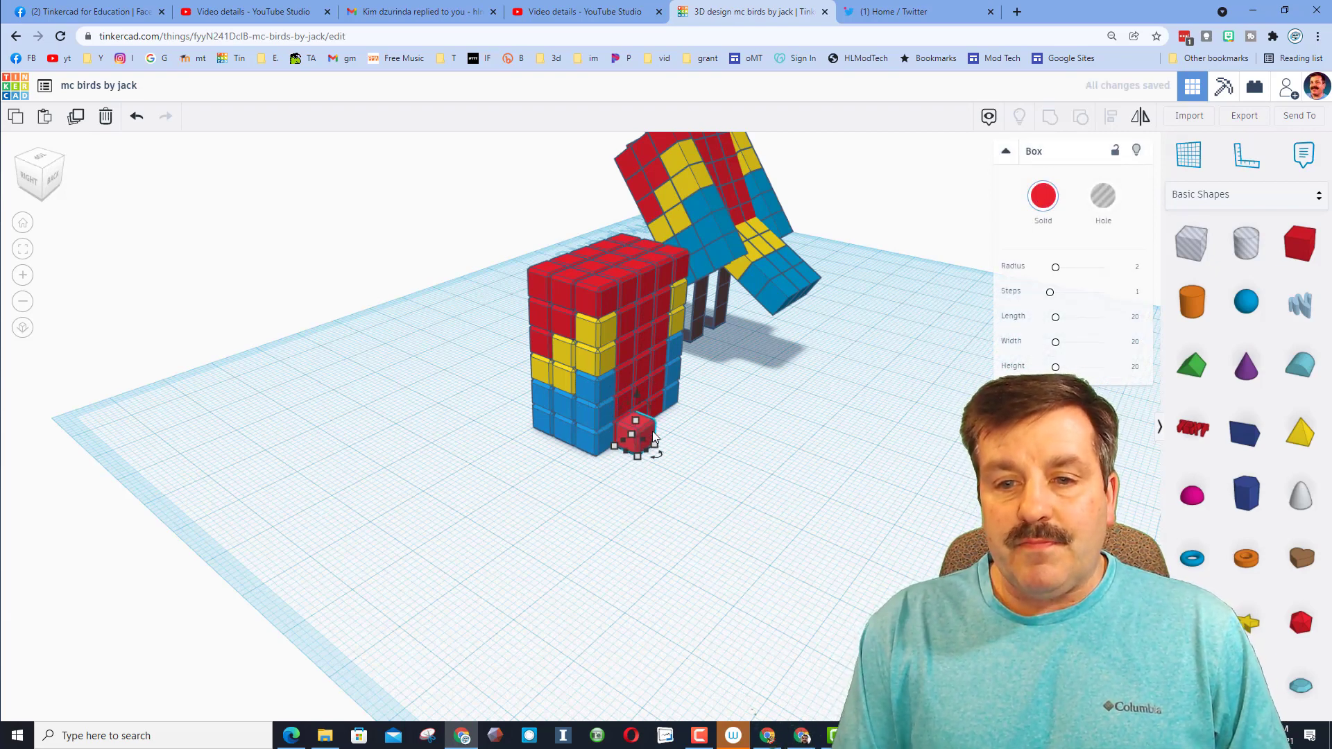
{"action": "left_click", "coordinate": [752, 444]}
{"action": "right_click_drag", "start_coordinate": [753, 441], "coordinate": [540, 482]}
{"action": "left_click", "coordinate": [587, 470]}
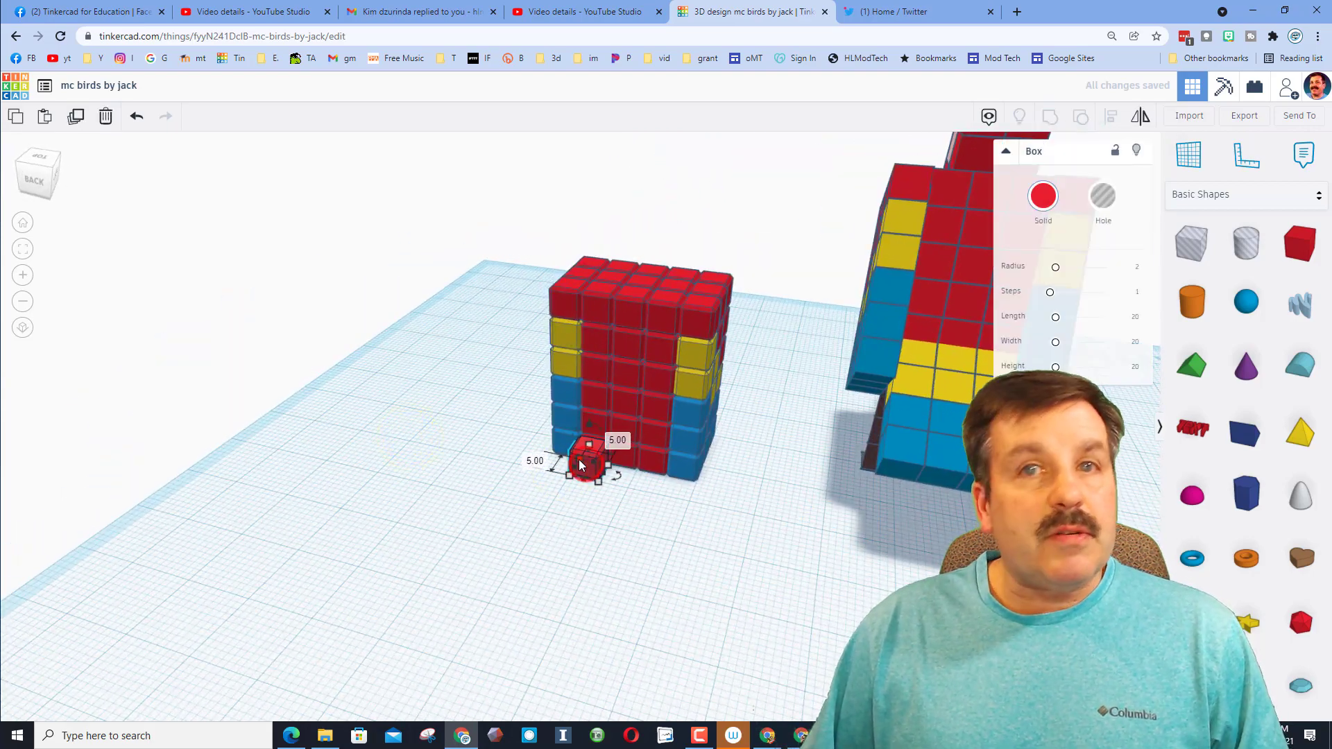
Duplicate the protruding red box twice to form a row of three across the block's bottom back.
{"action": "key", "text": "ctrl+d"}
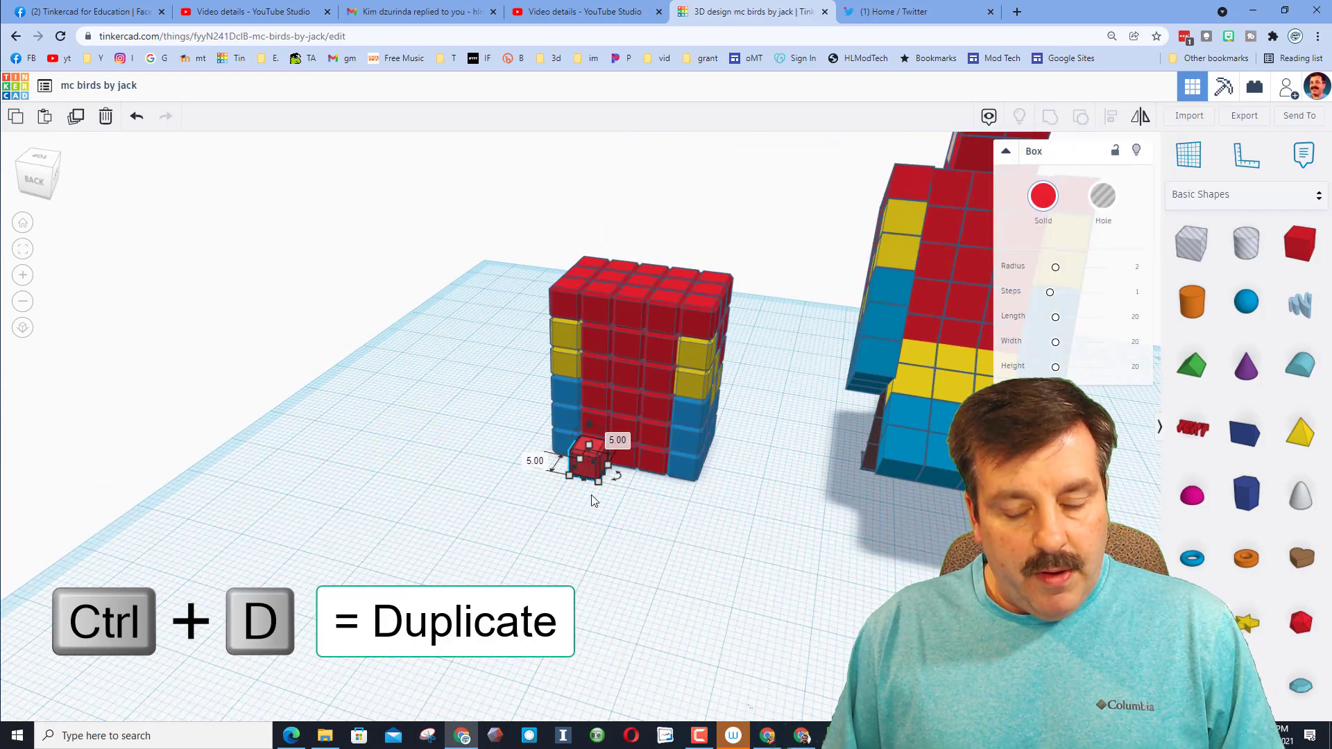
{"action": "key", "text": "ctrl+d"}
{"action": "key", "text": "Right"}
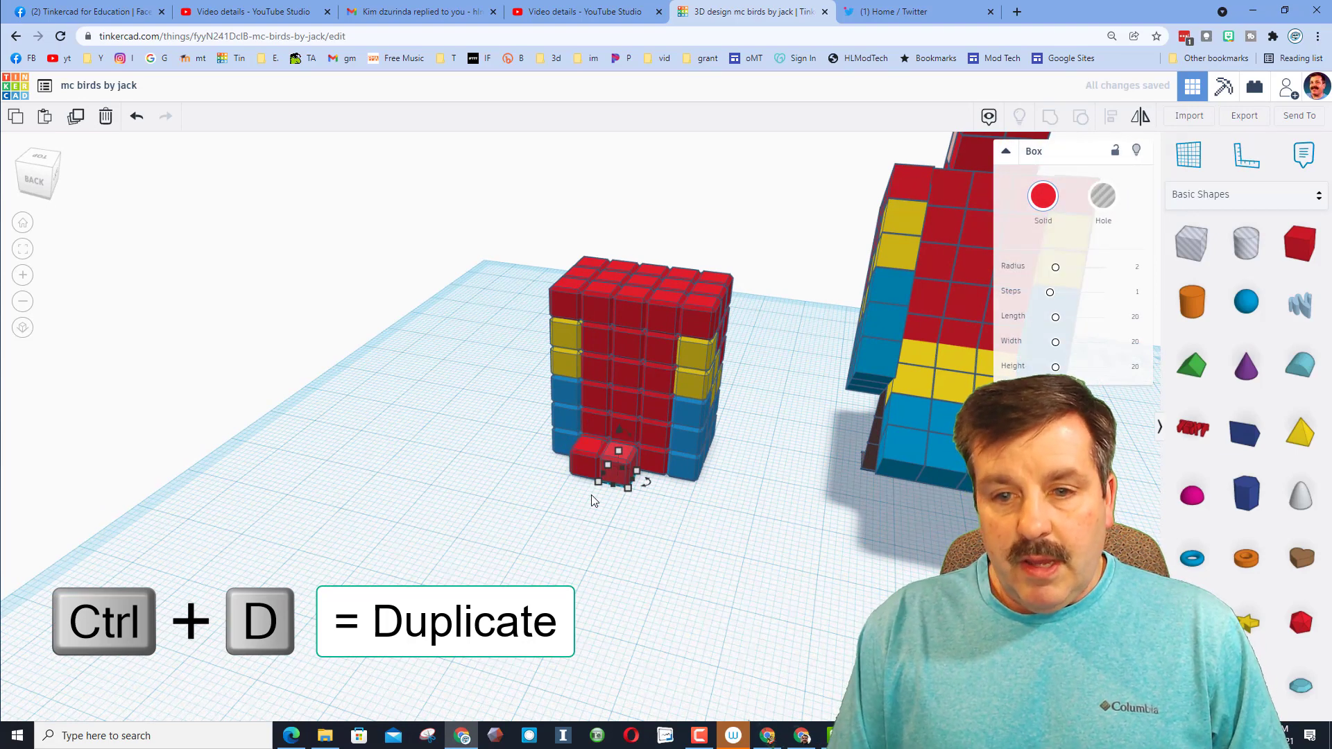
{"action": "key", "text": "ctrl+d"}
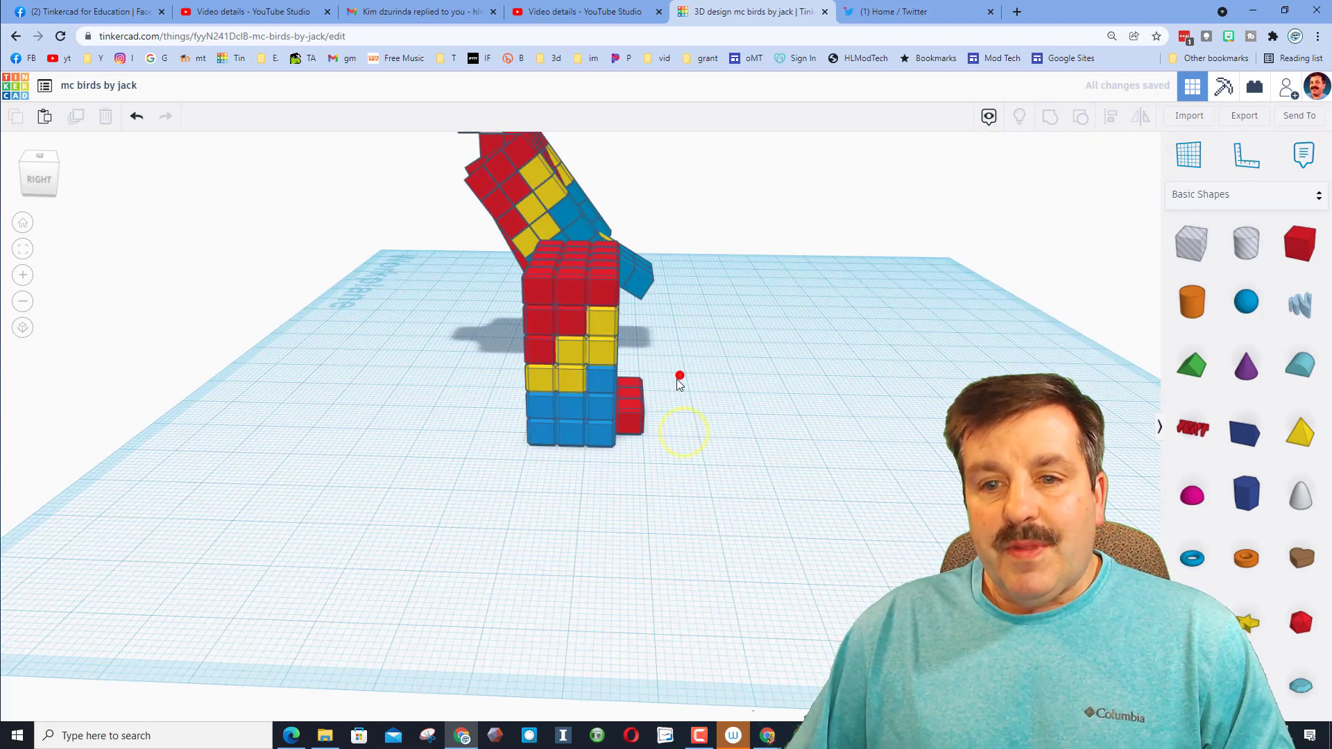
Copy the custom color hex value 1ea2ed from a blue box in the block's bottom row.
{"action": "left_click", "coordinate": [678, 374]}
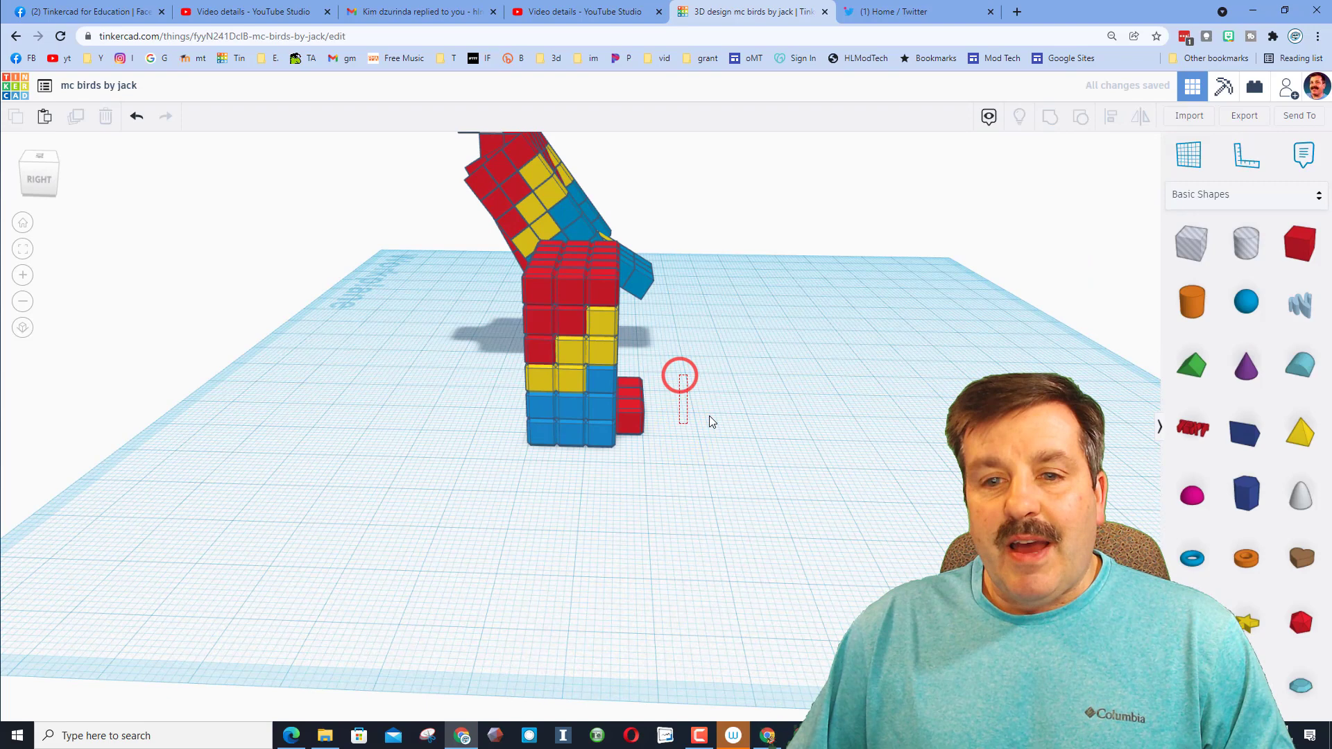
{"action": "left_click", "coordinate": [595, 435]}
{"action": "left_click", "coordinate": [1042, 198]}
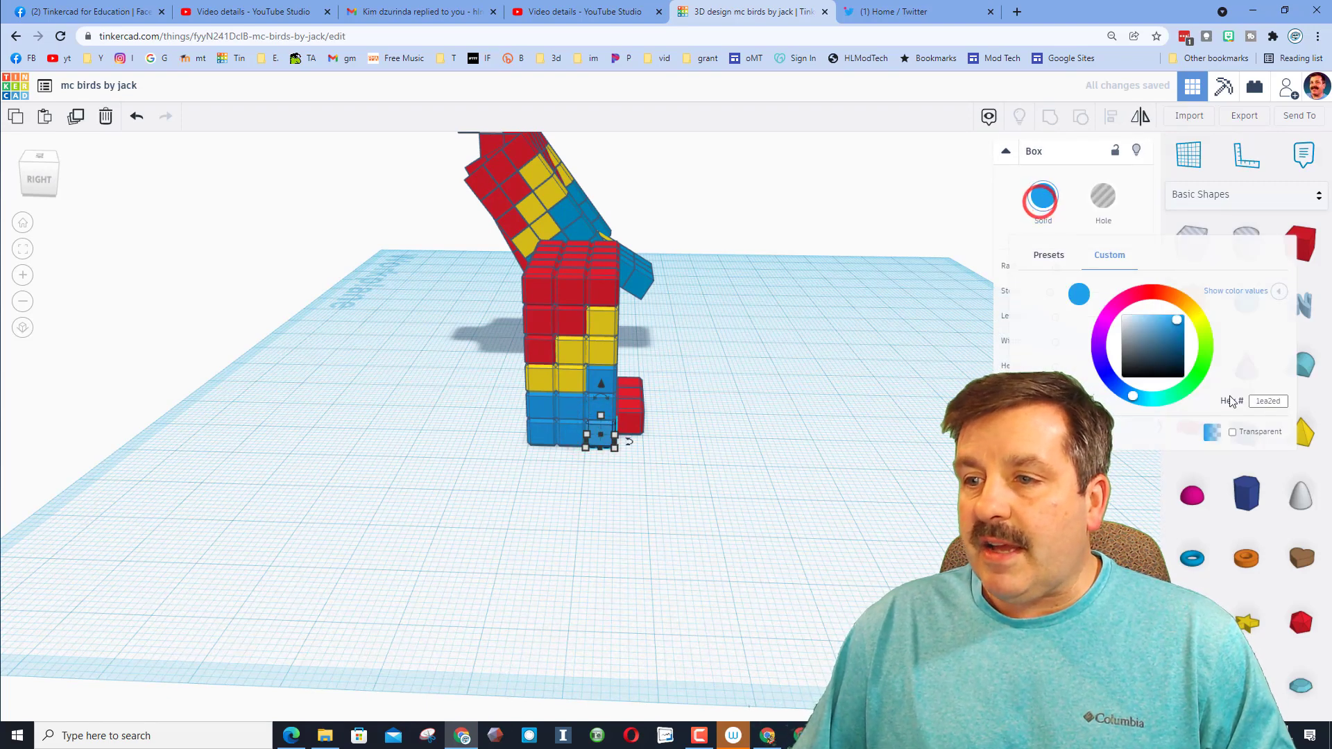
{"action": "double_click", "coordinate": [1279, 401]}
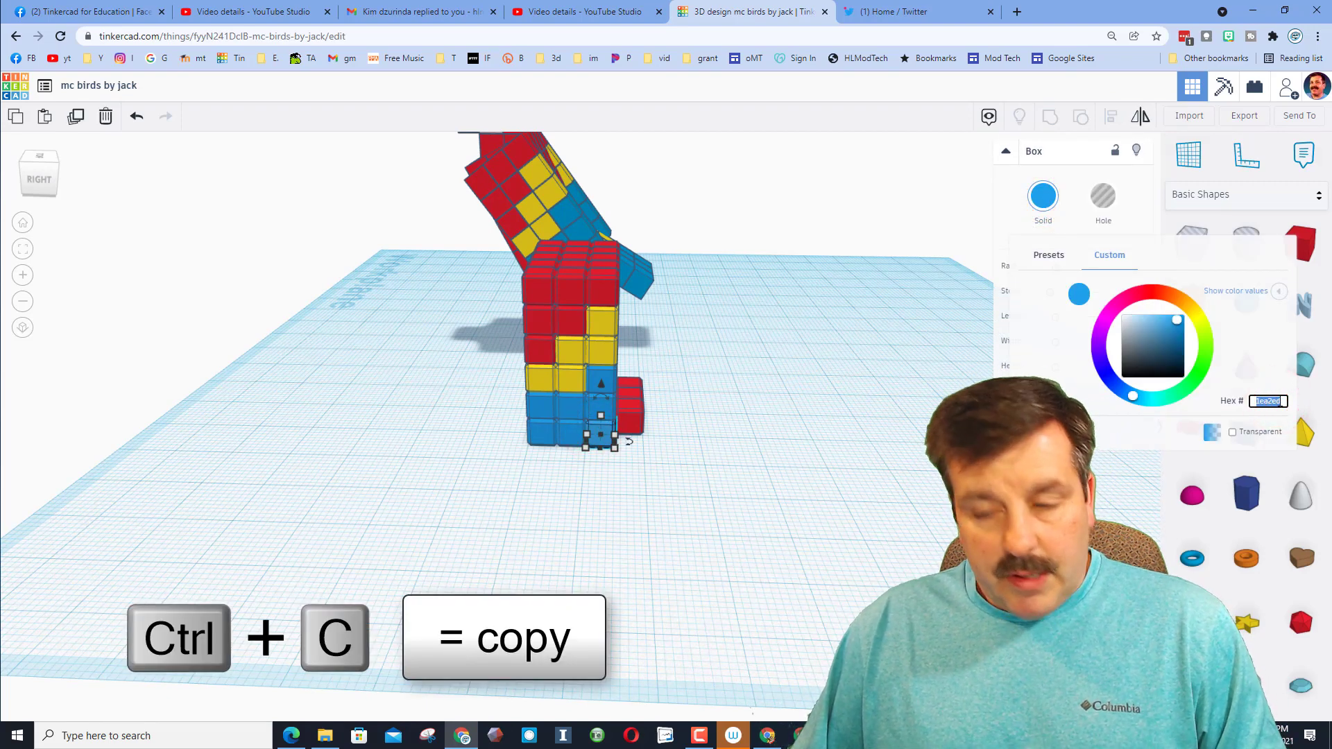
{"action": "left_click", "coordinate": [687, 363]}
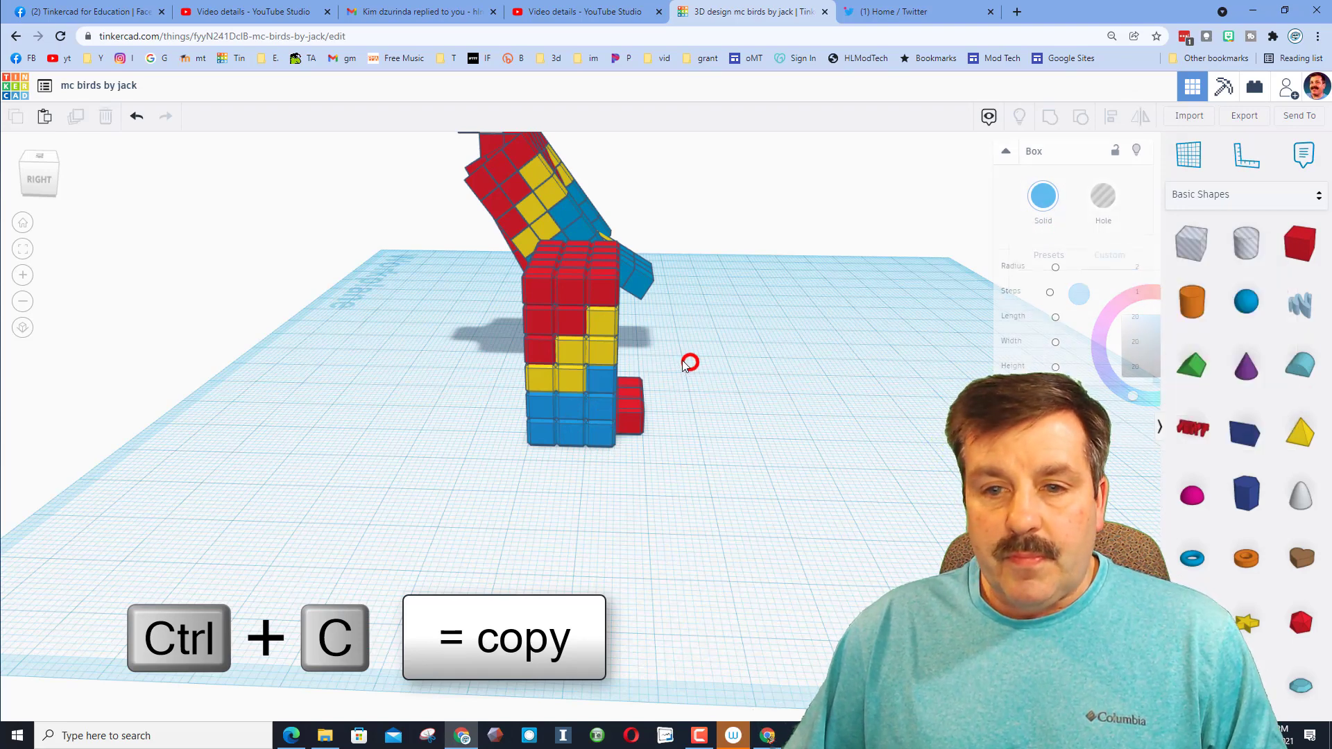
Recolor the three protruding red boxes behind the block blue using the copied hex value 1ea2ed.
{"action": "left_click", "coordinate": [629, 416]}
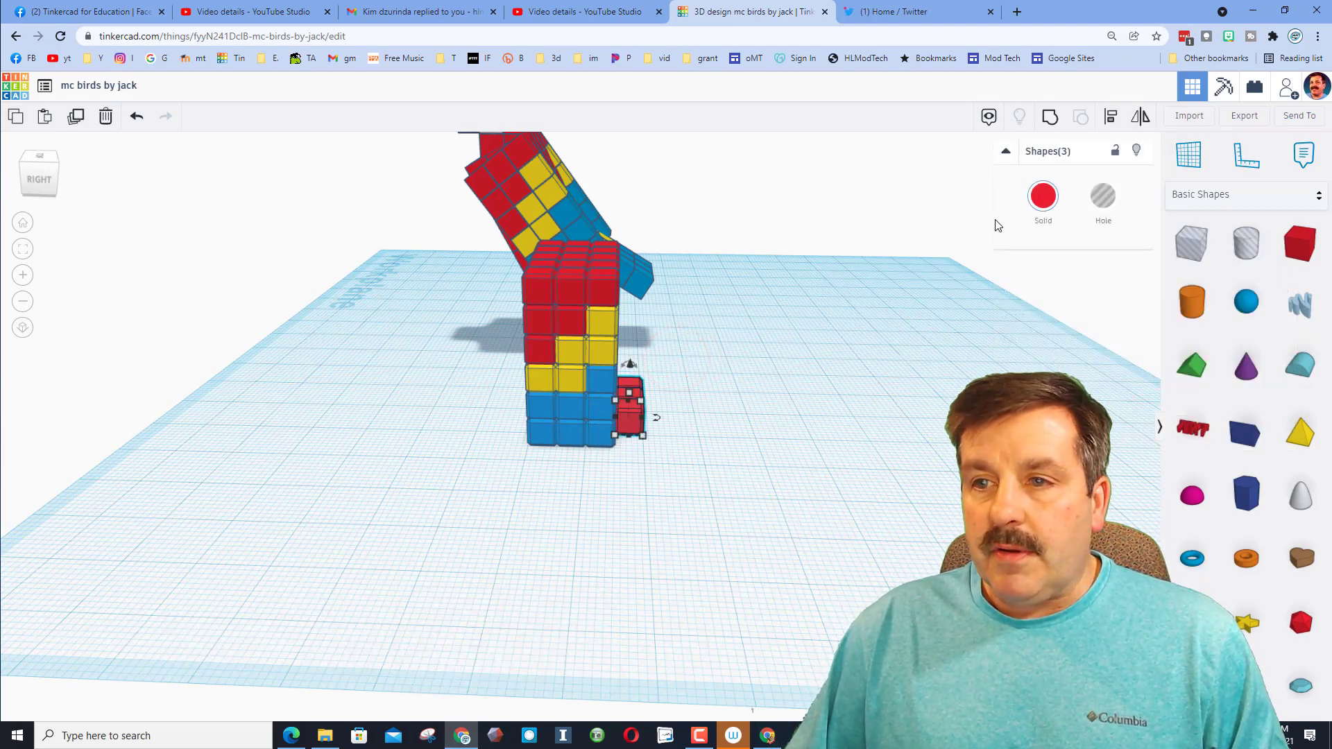
{"action": "left_click", "coordinate": [1043, 197]}
{"action": "left_click", "coordinate": [1261, 402]}
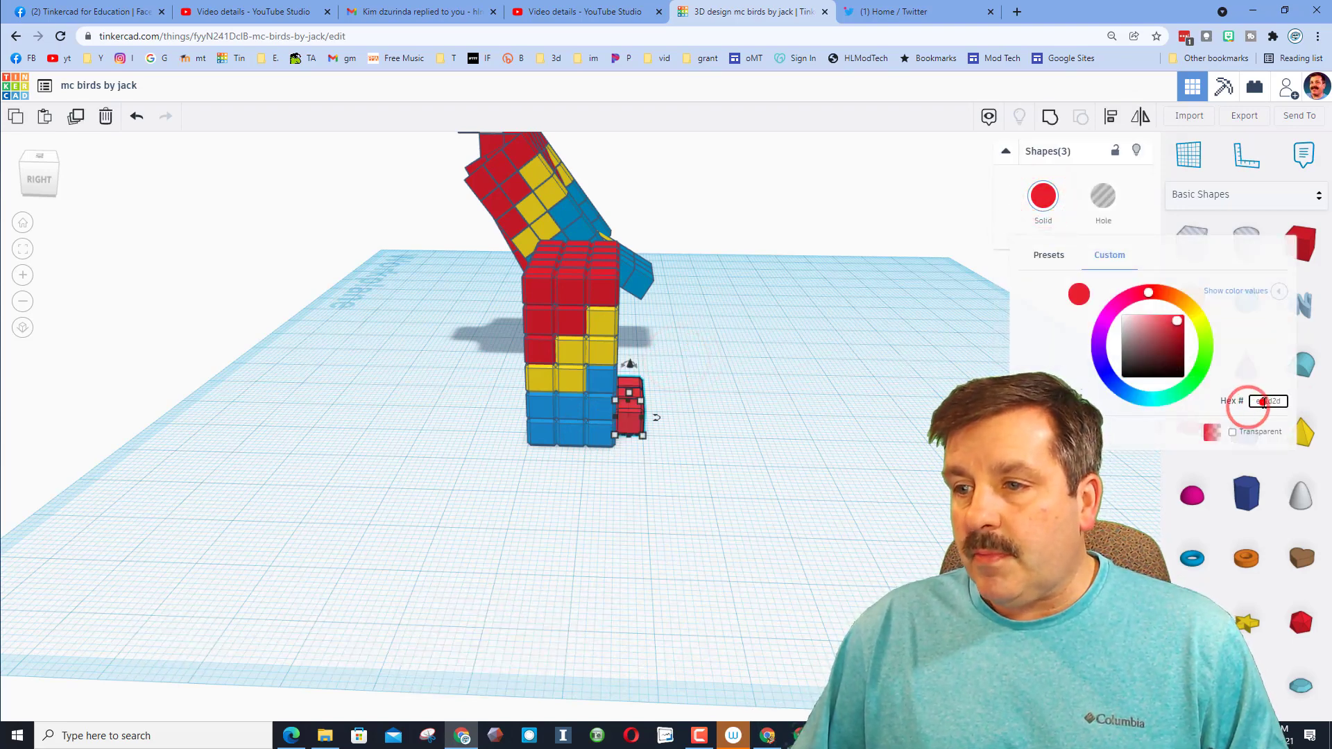
{"action": "right_click", "coordinate": [1261, 403]}
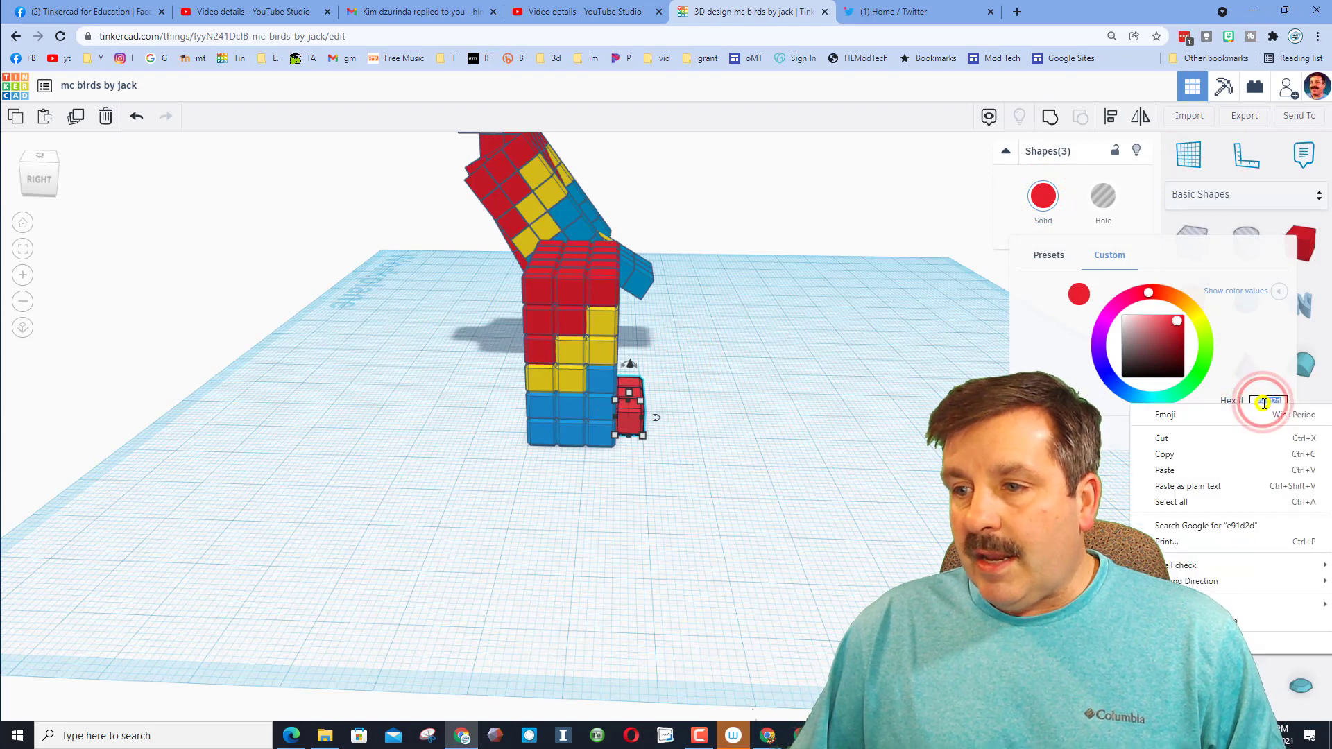
{"action": "left_click", "coordinate": [1188, 470]}
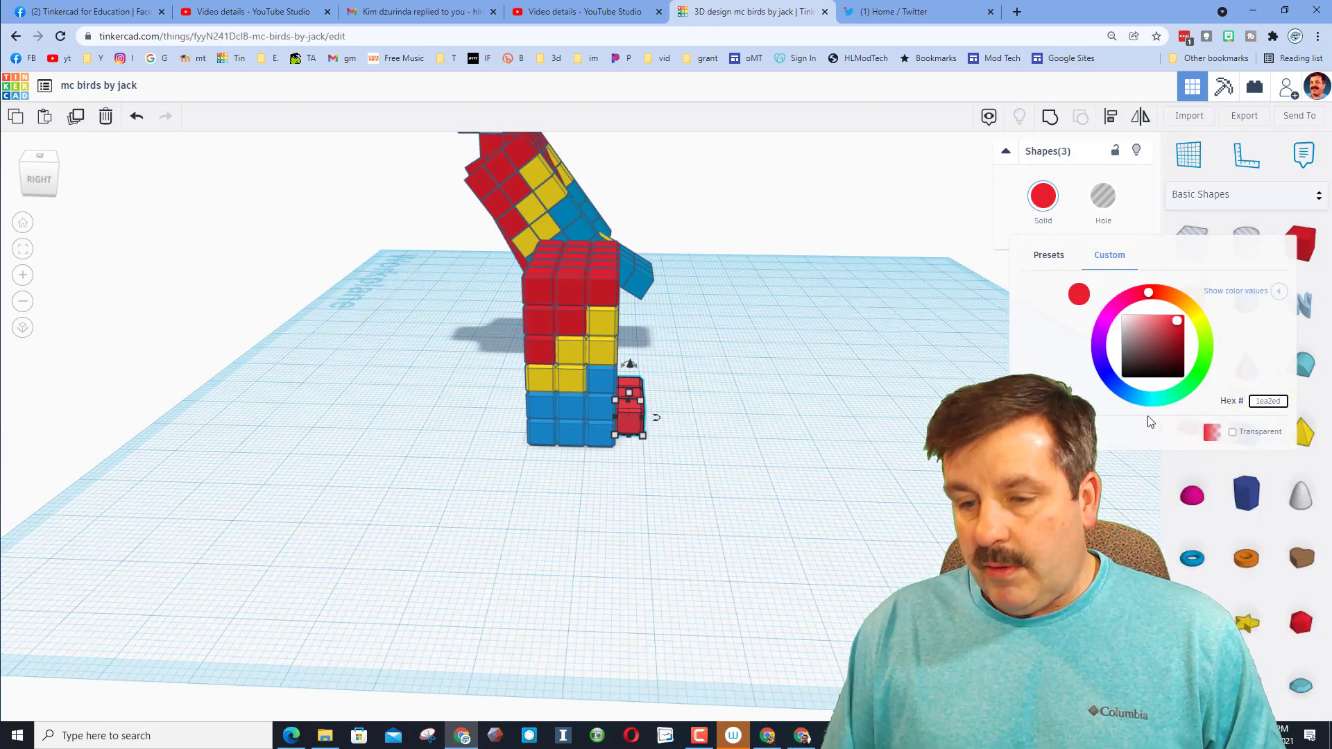
{"action": "left_click", "coordinate": [908, 430]}
Duplicate the protruding row of three blue boxes upward until the stack behind the block is four rows high.
{"action": "right_click_drag", "start_coordinate": [890, 394], "coordinate": [677, 386]}
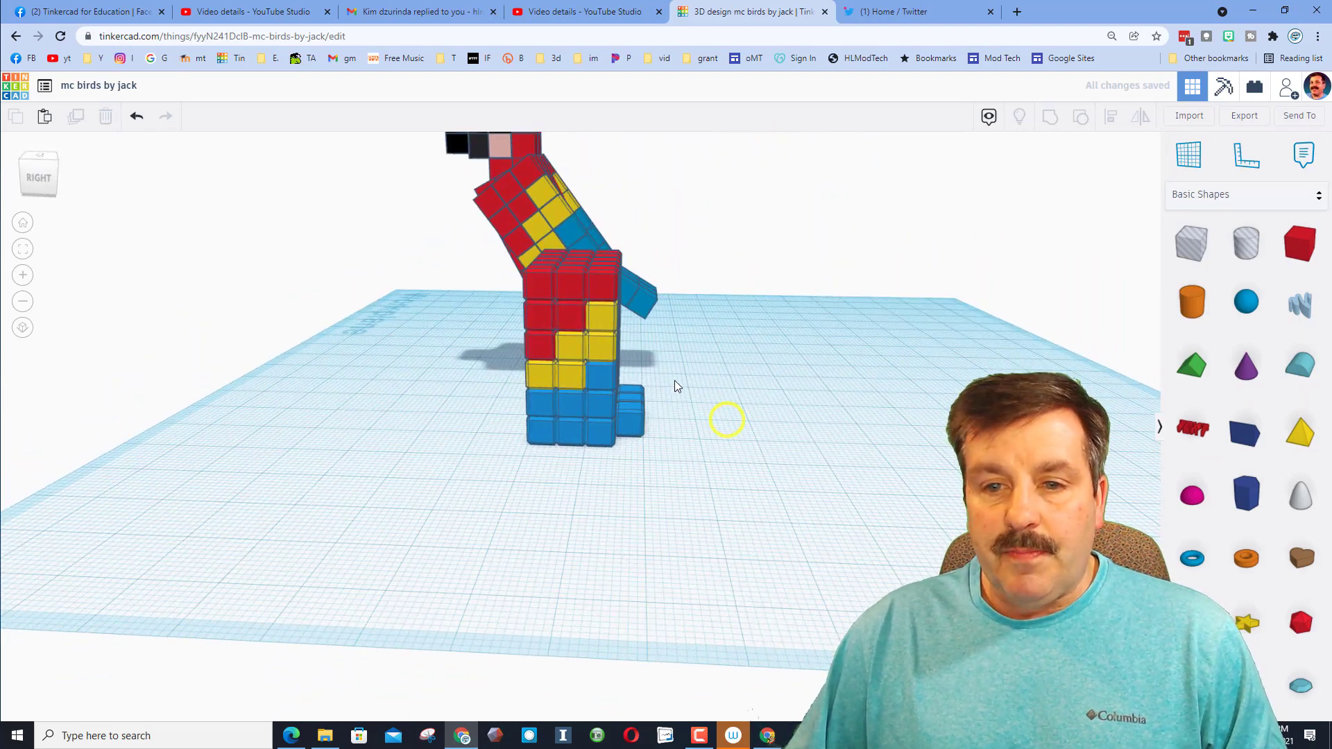
{"action": "left_click", "coordinate": [638, 438]}
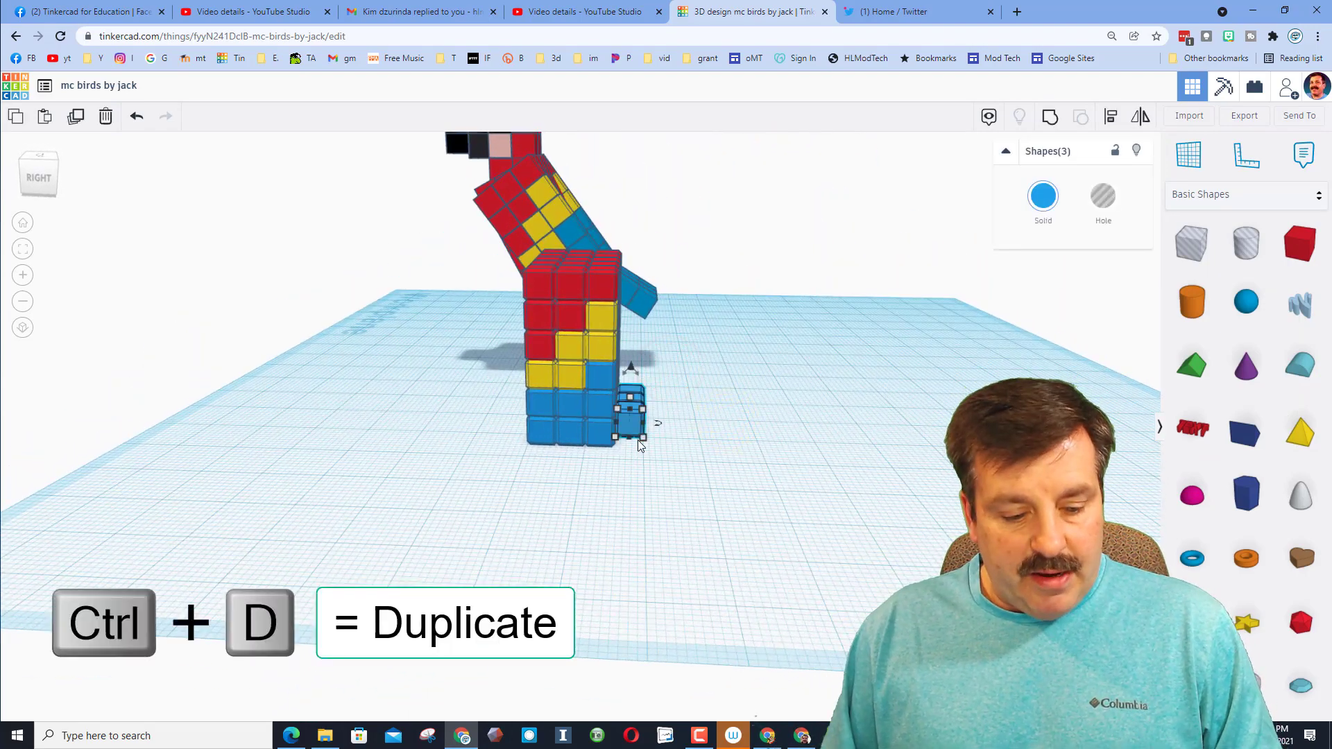
{"action": "key", "text": "ctrl+d"}
{"action": "key", "text": "ctrl+Up"}
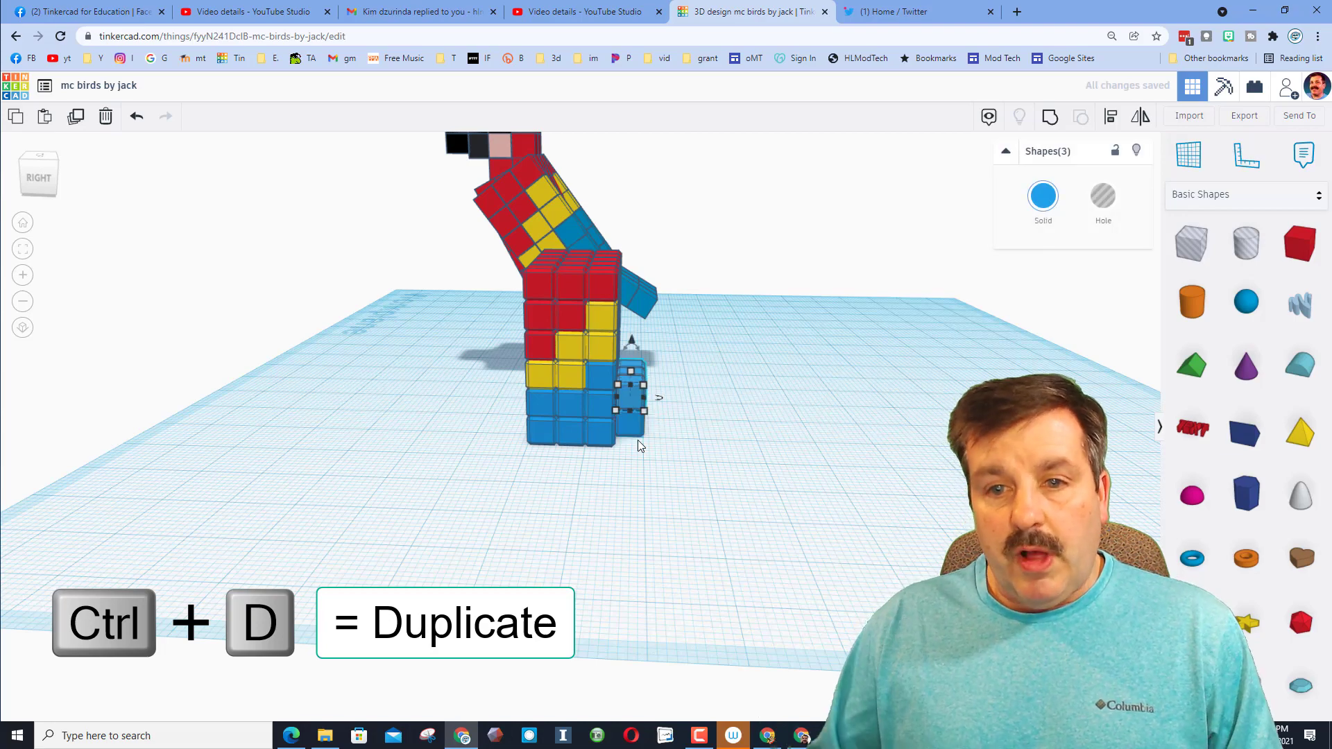
{"action": "mouse_move", "coordinate": [690, 422]}
{"action": "right_mouse_down"}
{"action": "mouse_move", "coordinate": [478, 423]}
{"action": "mouse_move", "coordinate": [705, 435]}
{"action": "right_mouse_up"}
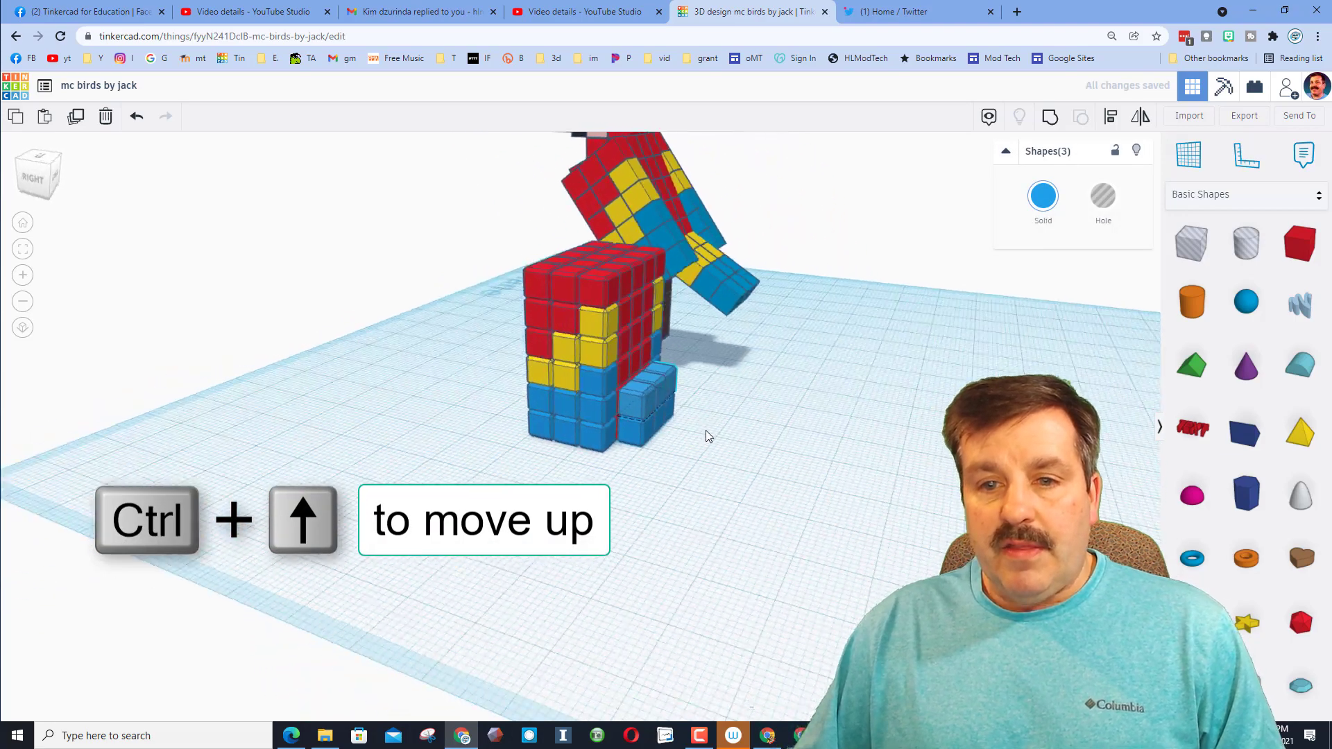
{"action": "key", "text": "ctrl+Up"}
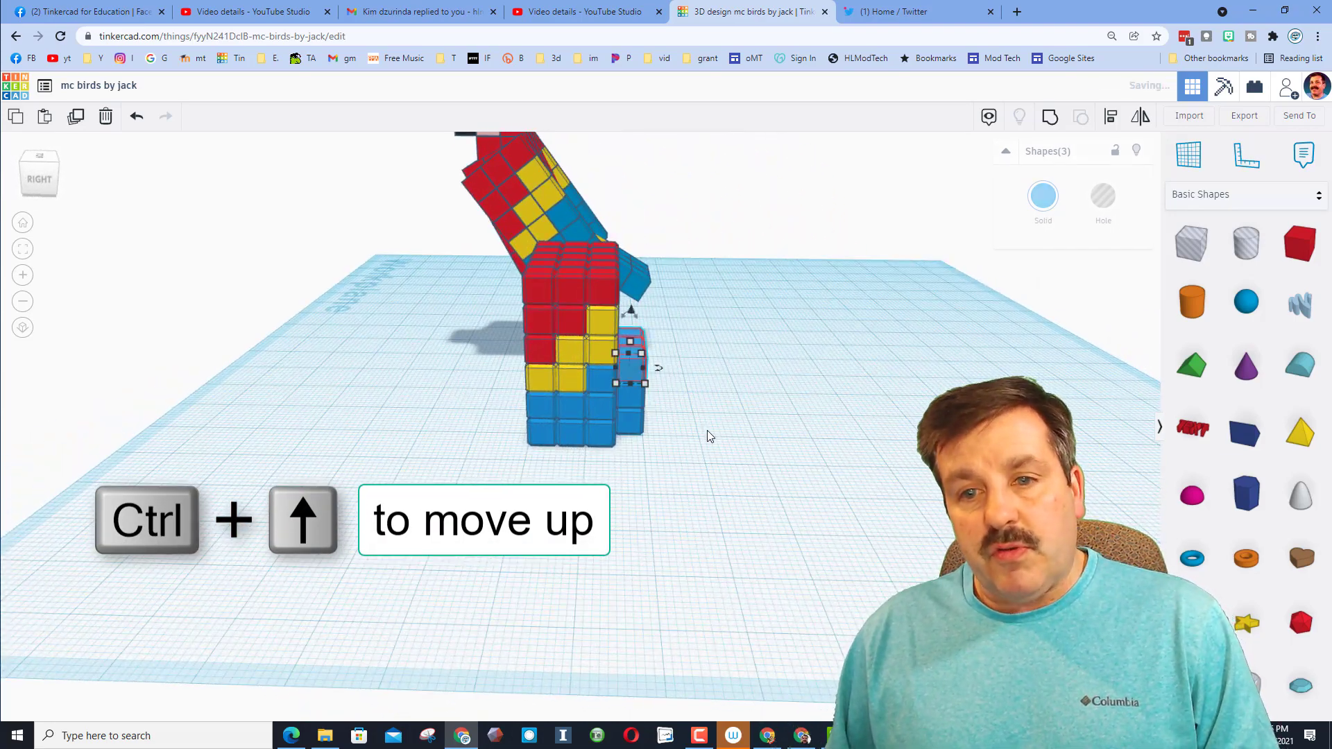
{"action": "key", "text": "ctrl+Up"}
Hide the sample parrot so only the new block remains on the workplane.
{"action": "right_click_drag", "start_coordinate": [746, 409], "coordinate": [674, 285]}
{"action": "scroll", "coordinate": [760, 444], "scroll_direction": "down", "scroll_amount": 5}
{"action": "left_click_drag", "start_coordinate": [688, 381], "coordinate": [727, 450]}
{"action": "left_click", "coordinate": [1134, 154]}
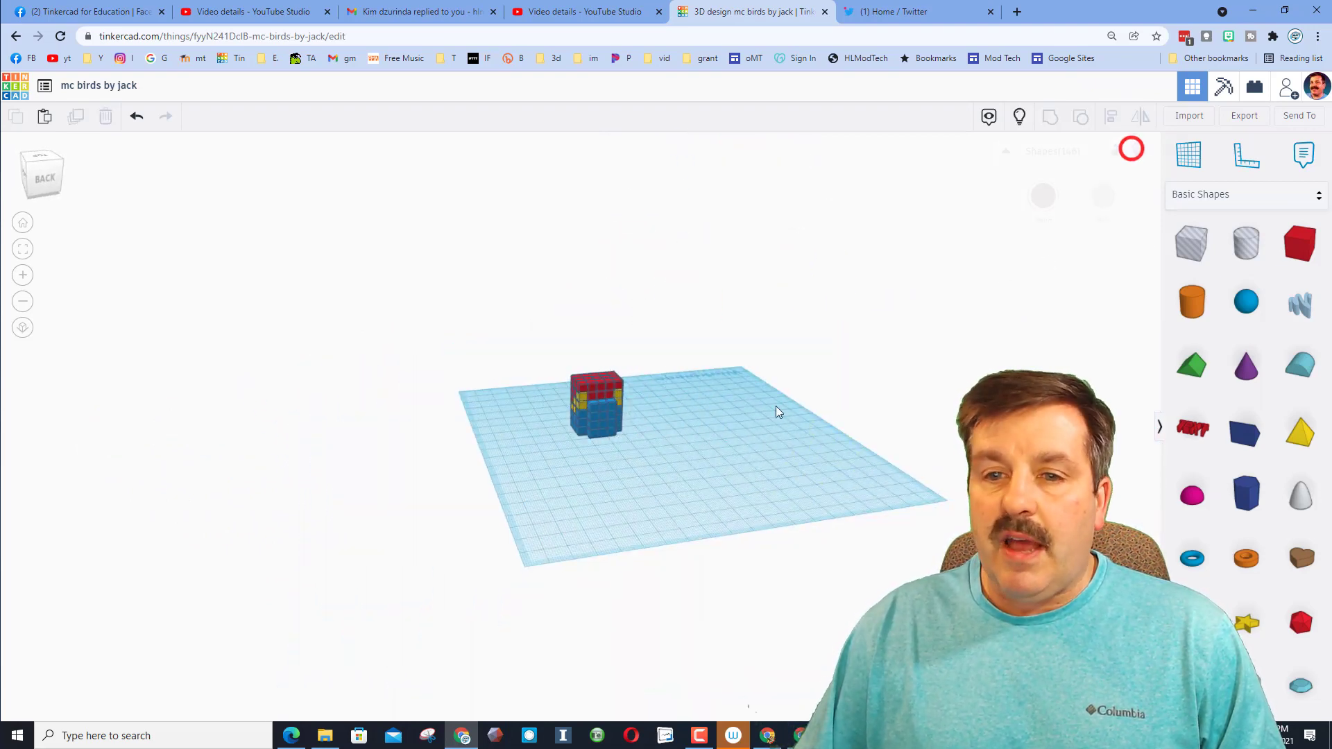
Recolor the upper two rows of the protruding blue boxes, six boxes in all, yellow.
{"action": "right_click_drag", "start_coordinate": [841, 431], "coordinate": [810, 421]}
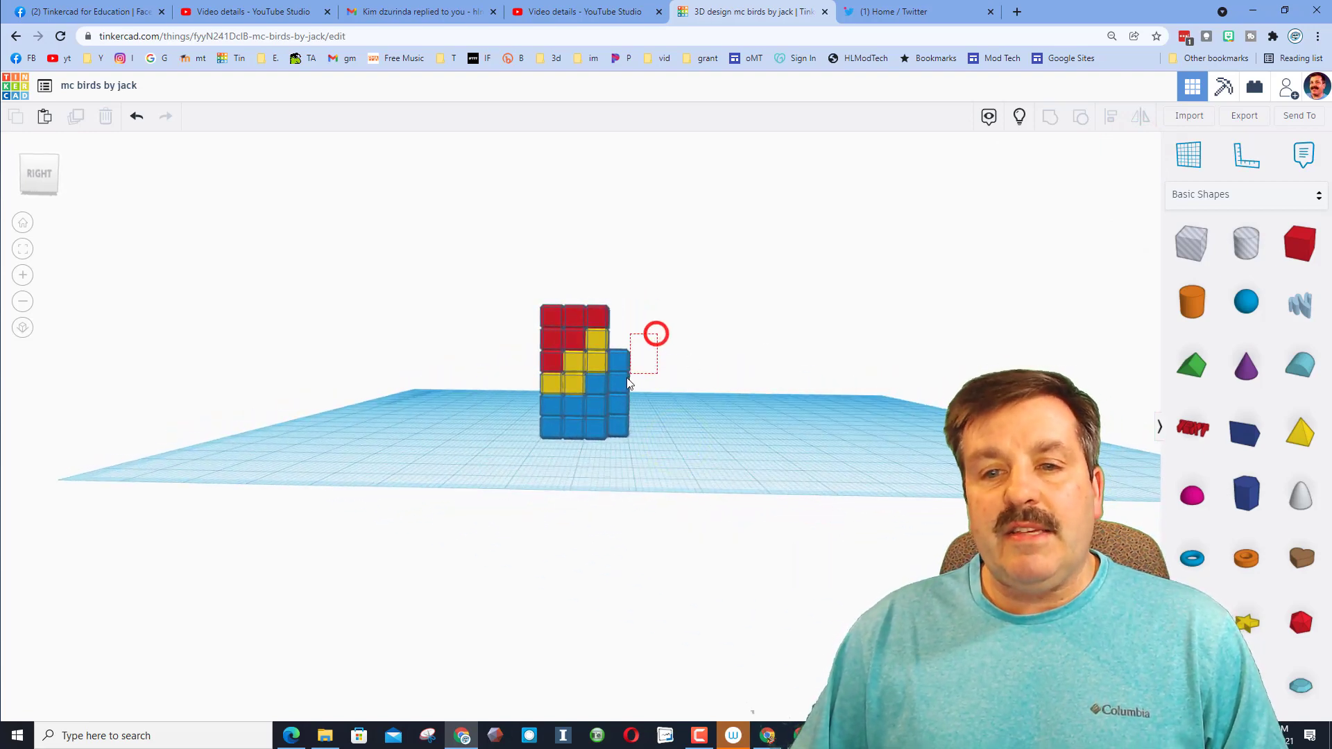
{"action": "left_click_drag", "start_coordinate": [628, 382], "coordinate": [618, 380]}
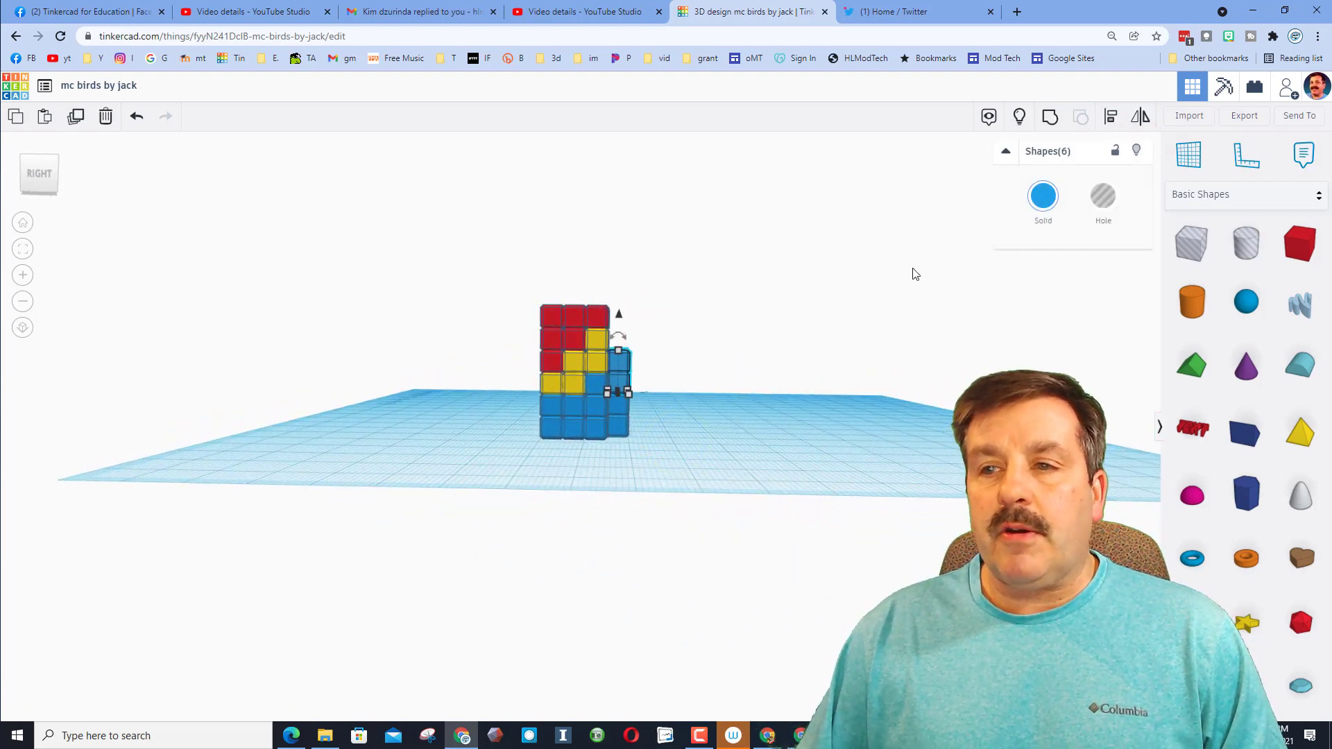
{"action": "left_click", "coordinate": [1036, 215]}
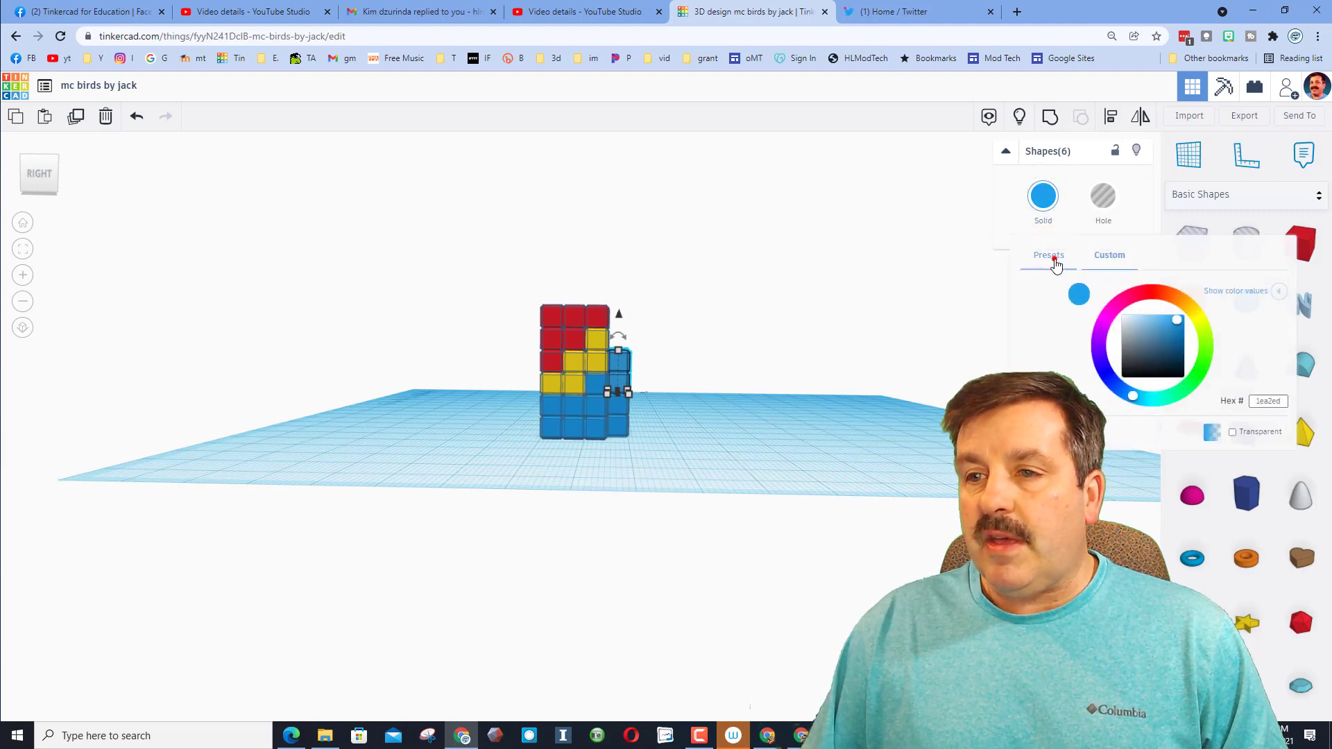
{"action": "left_click", "coordinate": [1054, 262]}
{"action": "left_click", "coordinate": [1075, 310]}
{"action": "left_click", "coordinate": [844, 413]}
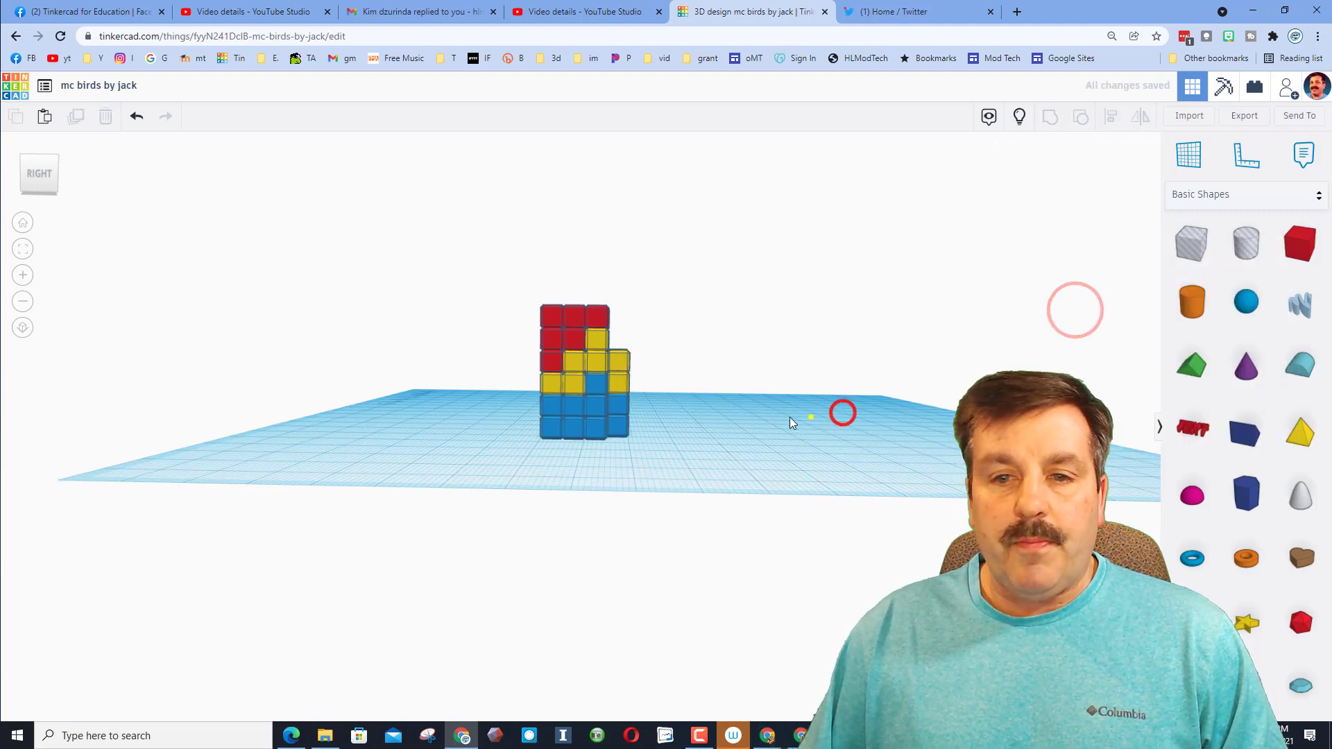
Show all hidden shapes again to bring back the sample parrot.
{"action": "right_click_drag", "start_coordinate": [809, 415], "coordinate": [480, 235]}
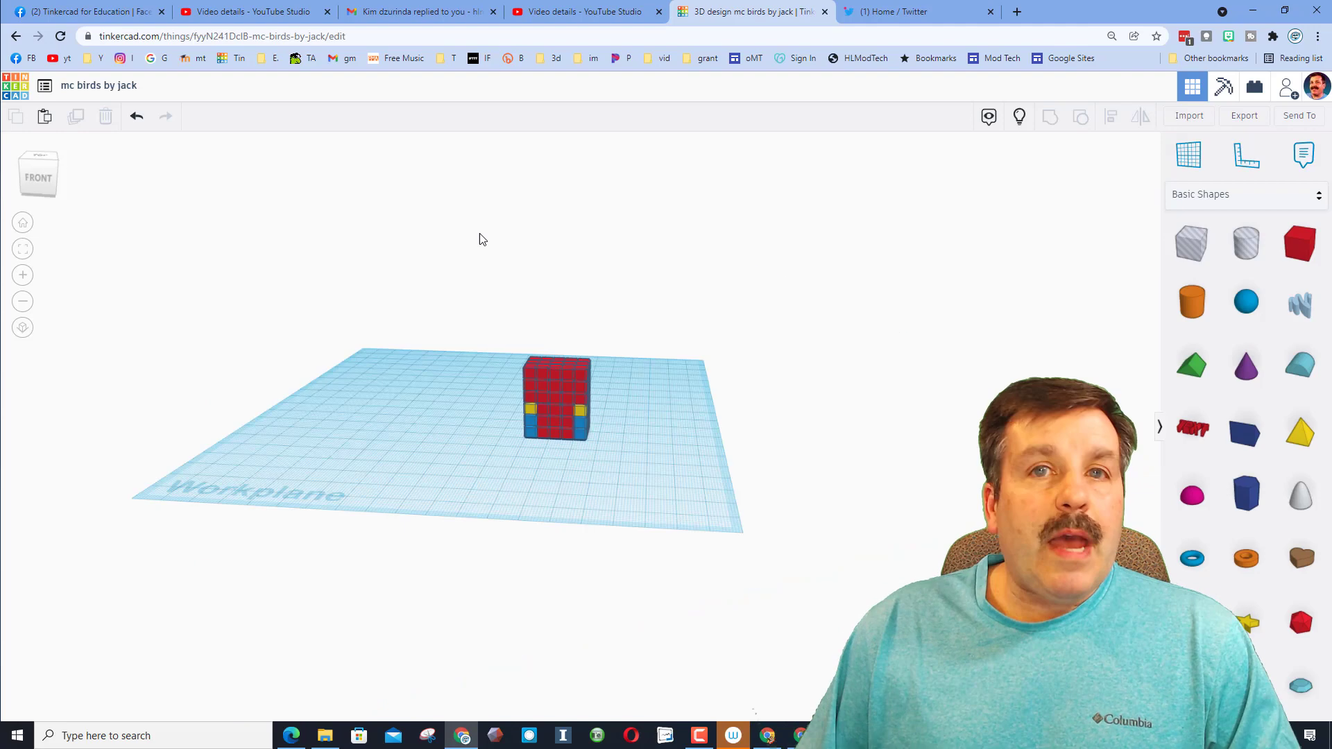
{"action": "left_click", "coordinate": [1017, 131]}
{"action": "right_click_drag", "start_coordinate": [634, 241], "coordinate": [610, 267]}
{"action": "scroll", "coordinate": [296, 233], "scroll_direction": "up", "scroll_amount": 3}
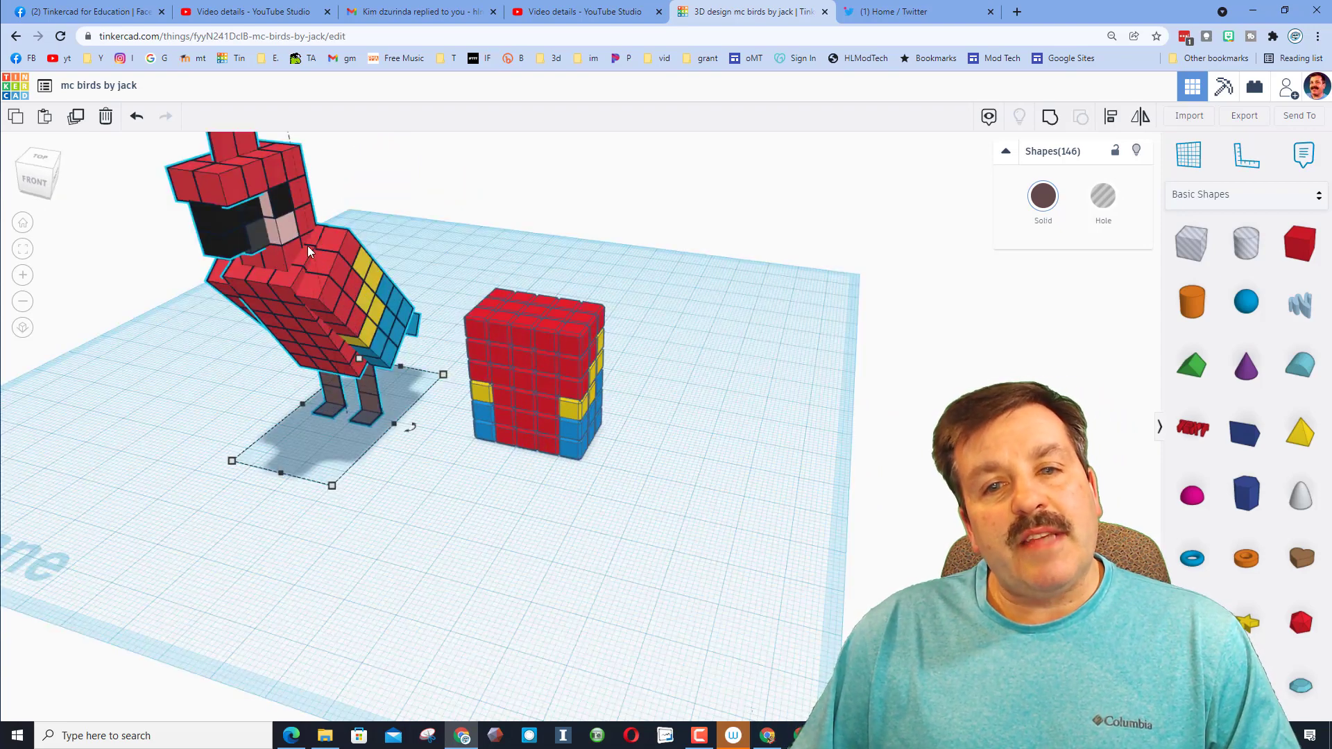
Duplicate a red box from the block's top layer and raise the copy by one box height.
{"action": "mouse_move", "coordinate": [550, 302]}
{"action": "right_mouse_down"}
{"action": "mouse_move", "coordinate": [530, 299]}
{"action": "mouse_move", "coordinate": [547, 315]}
{"action": "right_mouse_up"}
{"action": "left_click", "coordinate": [555, 316]}
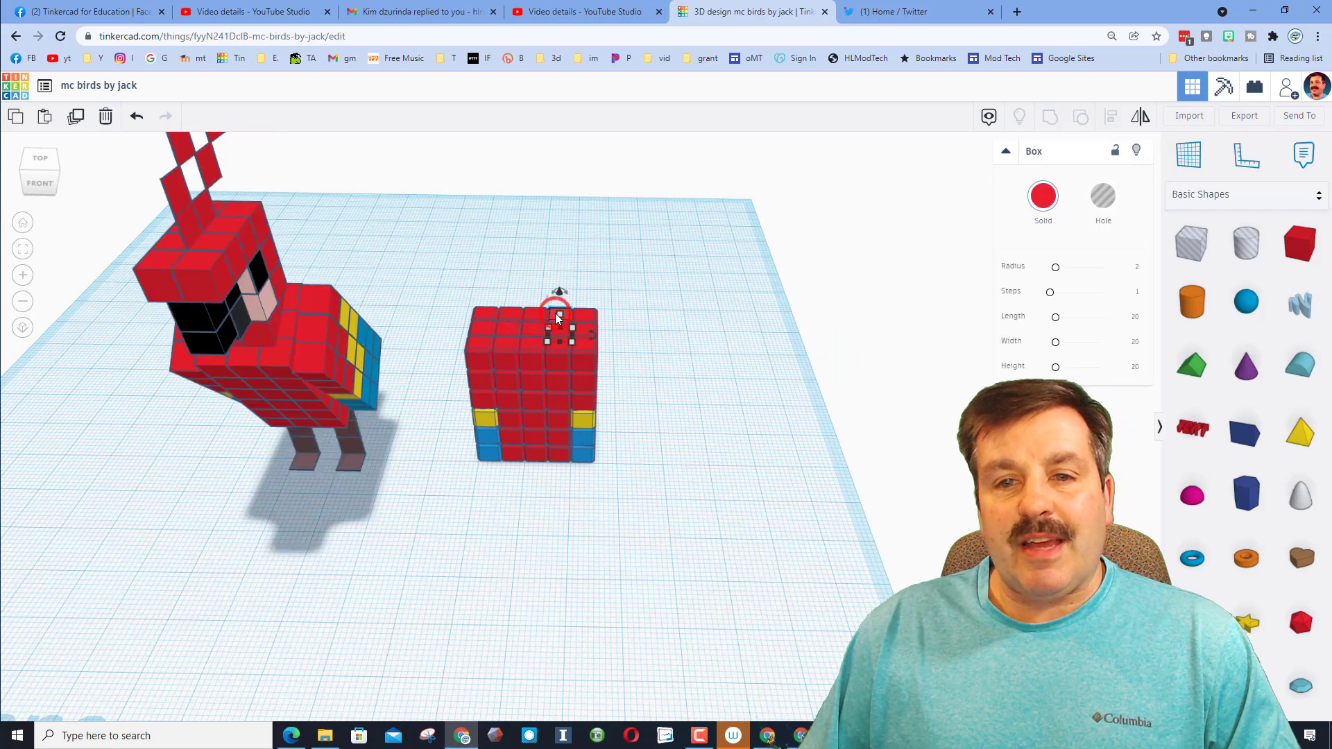
{"action": "key", "text": "ctrl+Up"}
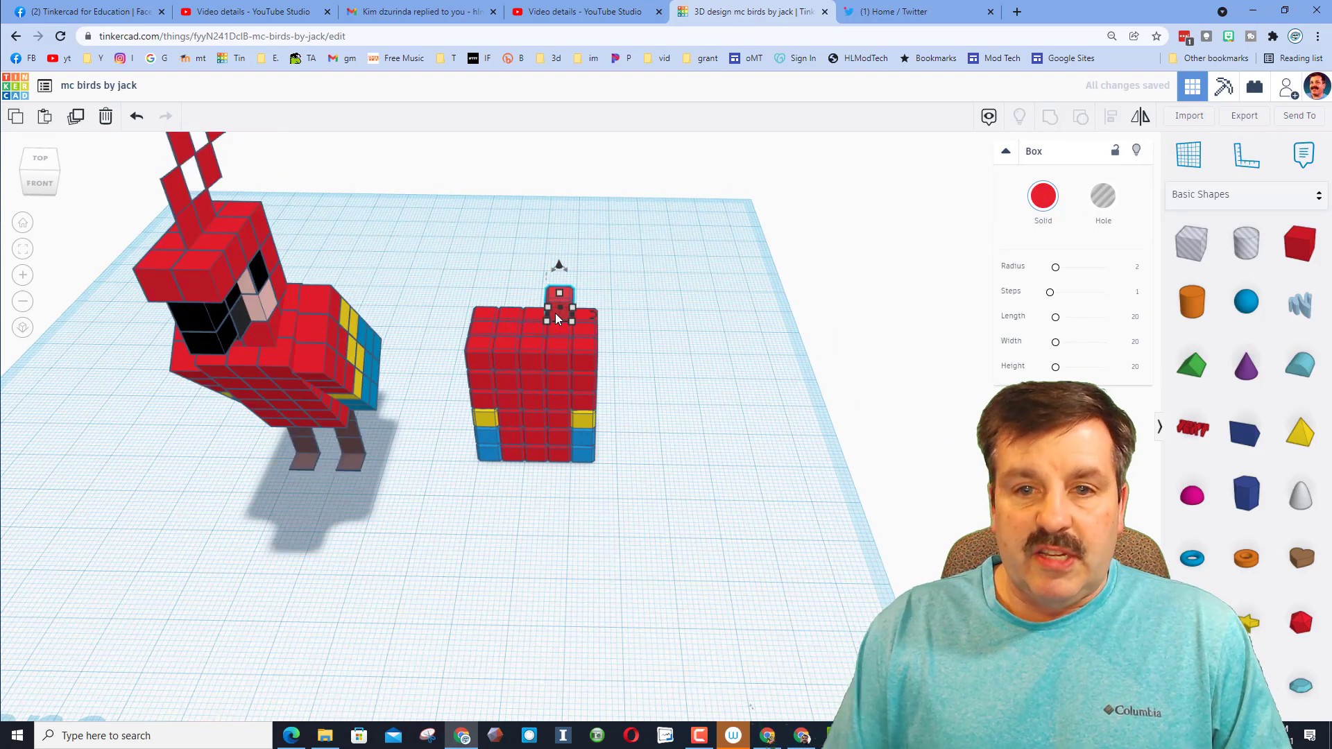
{"action": "right_click_drag", "start_coordinate": [257, 319], "coordinate": [271, 290]}
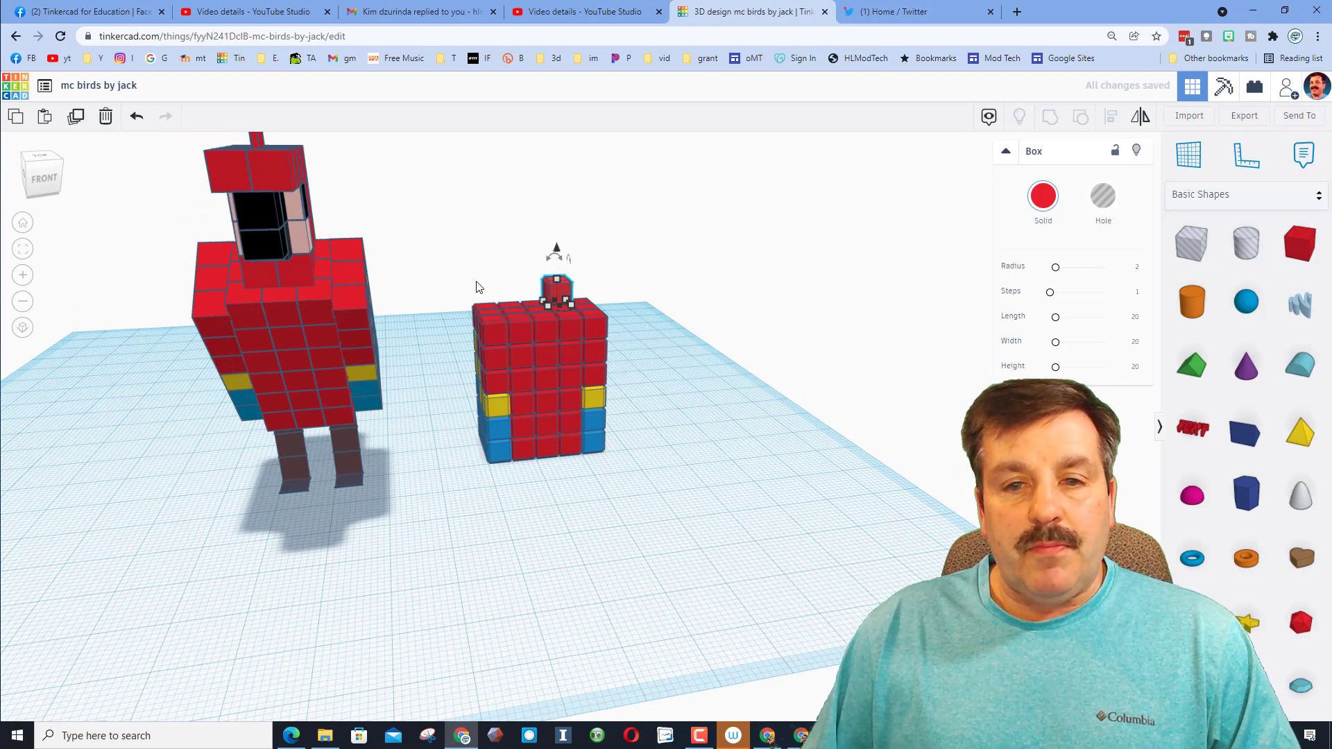
{"action": "right_click_drag", "start_coordinate": [477, 287], "coordinate": [507, 275]}
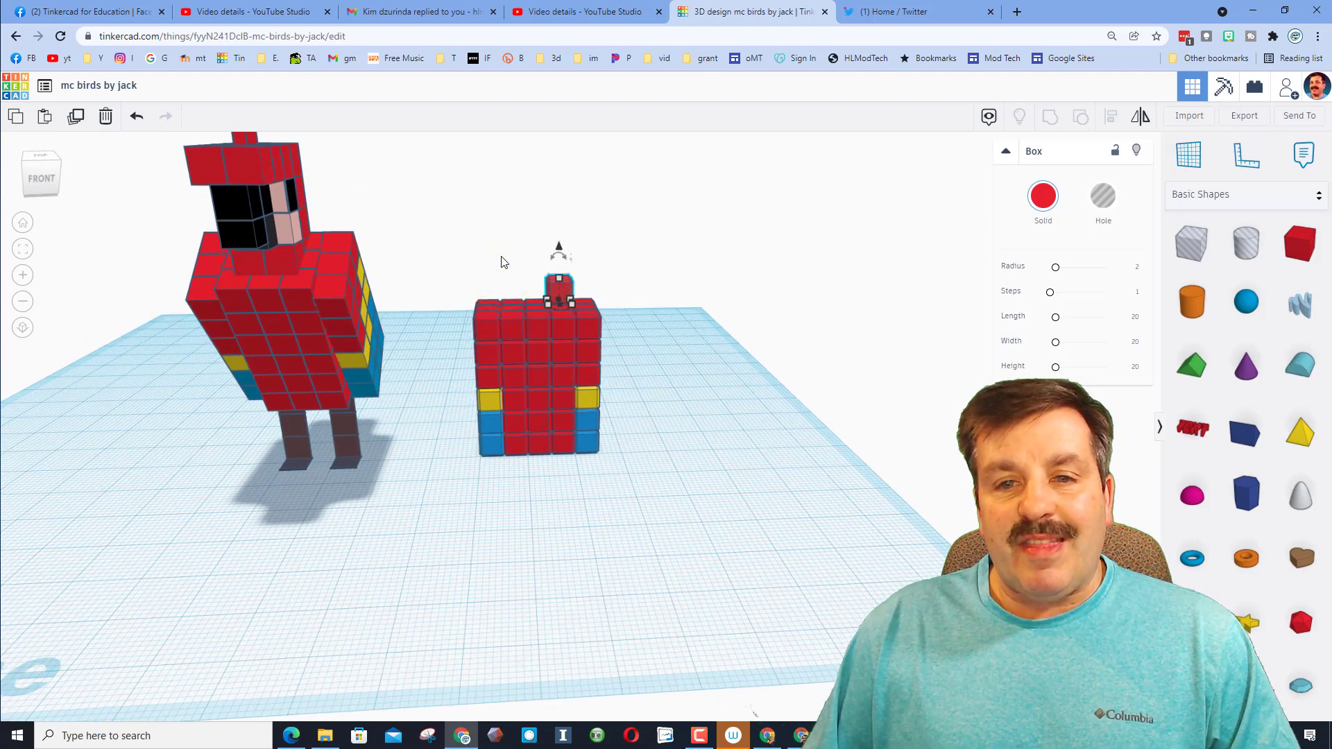
Group all the body block's boxes, without the raised red box, into one shape.
{"action": "left_click_drag", "start_coordinate": [447, 323], "coordinate": [673, 459]}
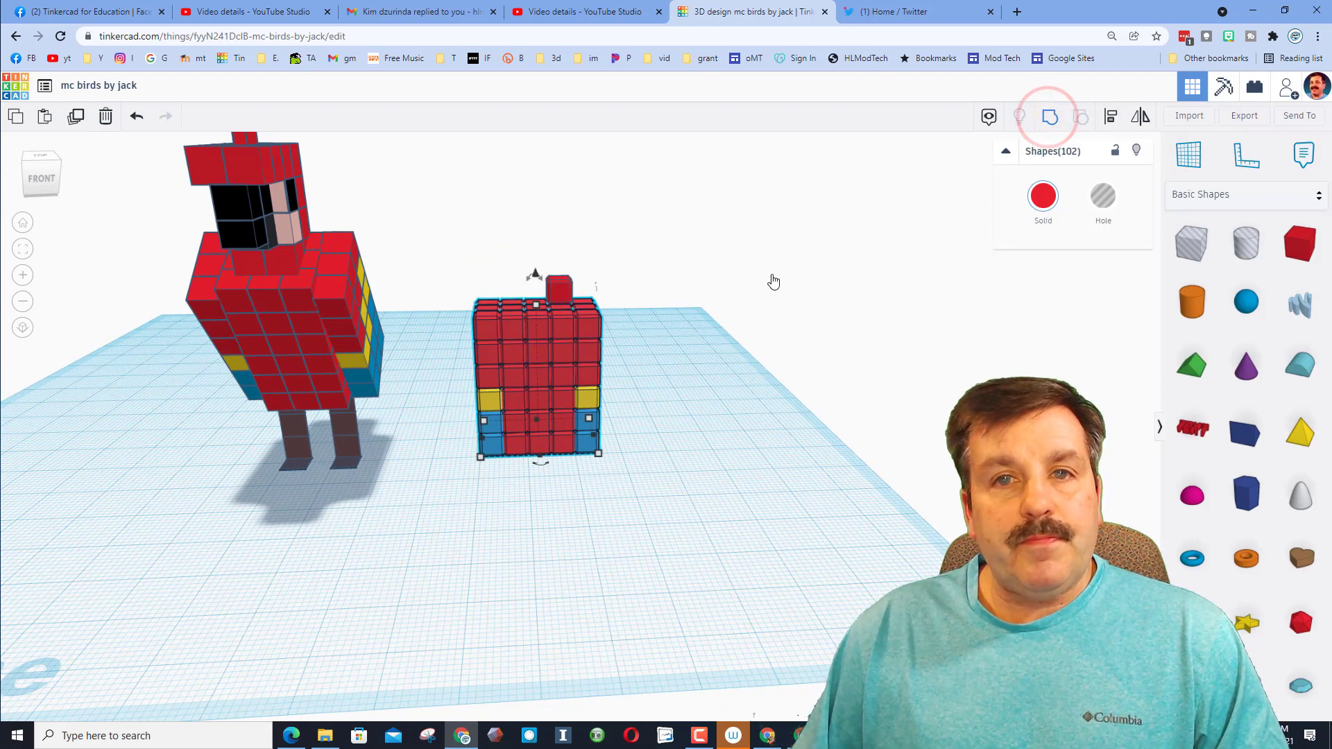
{"action": "key", "text": "ctrl+g"}
{"action": "right_click", "coordinate": [624, 306]}
Duplicate the raised red box sideways and duplicate the resulting pair toward the front, forming a two-by-two layer on the block.
{"action": "left_click", "coordinate": [559, 298]}
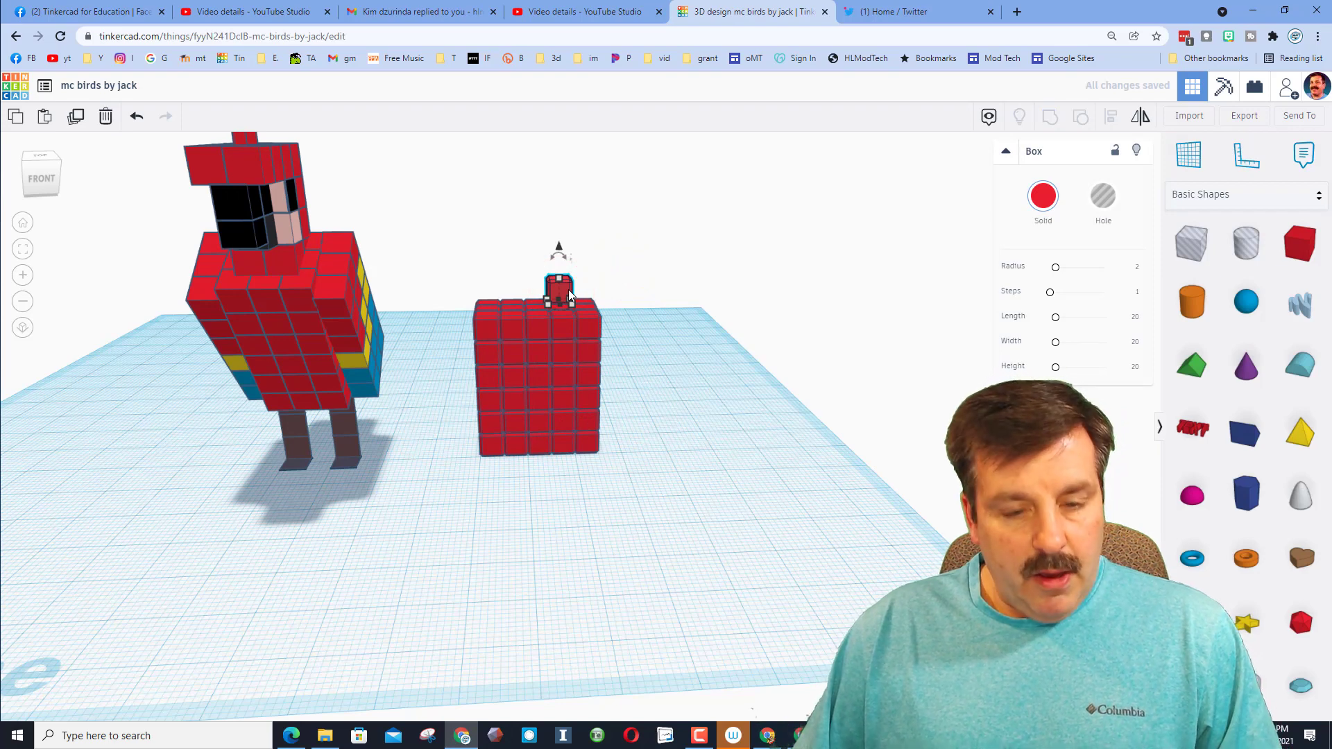
{"action": "key", "text": "ctrl+d"}
{"action": "key", "text": "Left"}
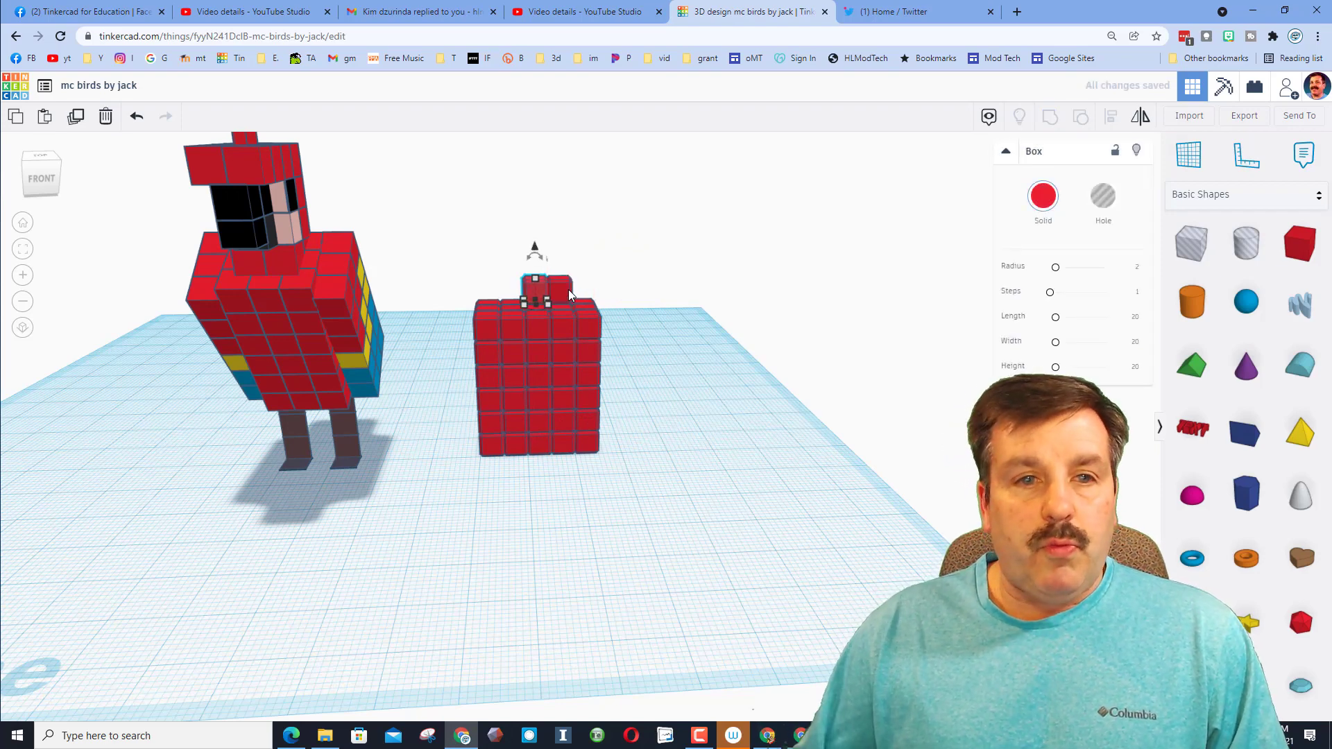
{"action": "right_click_drag", "start_coordinate": [614, 298], "coordinate": [555, 298]}
{"action": "left_click", "coordinate": [668, 295]}
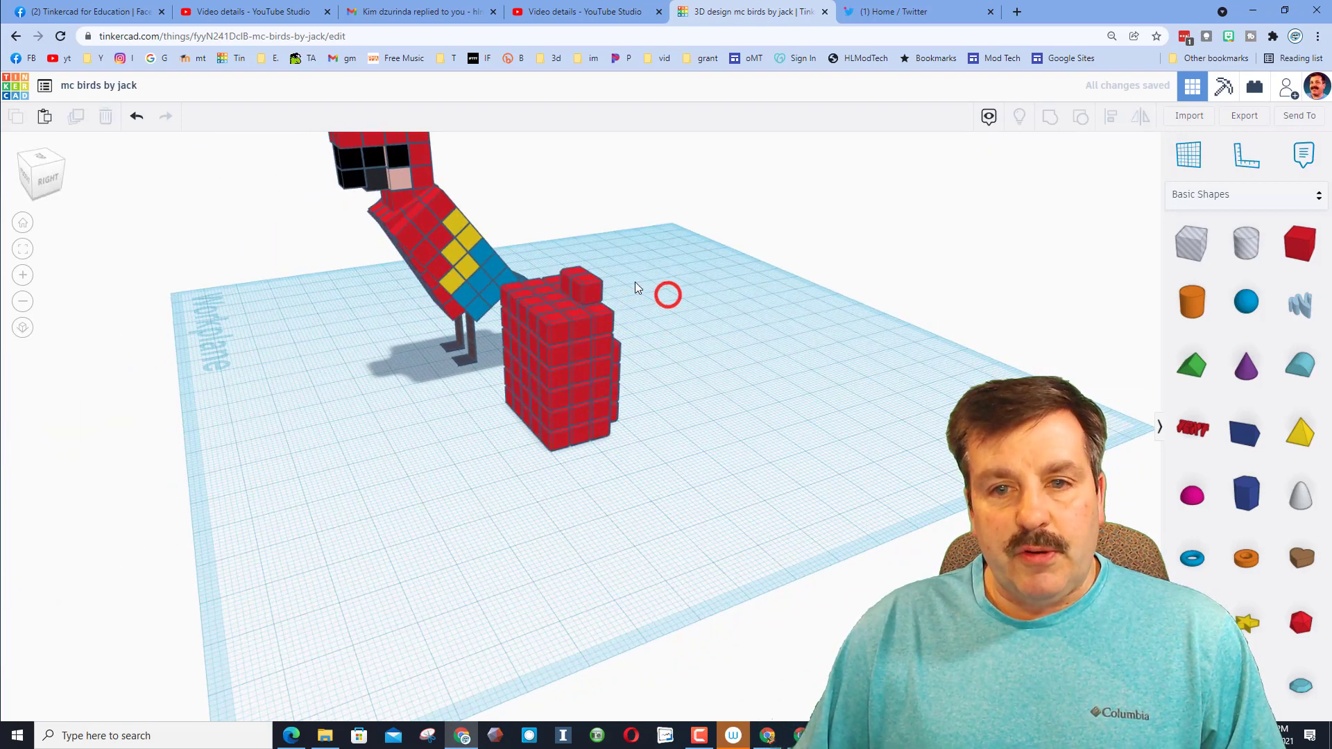
{"action": "left_click", "coordinate": [600, 282]}
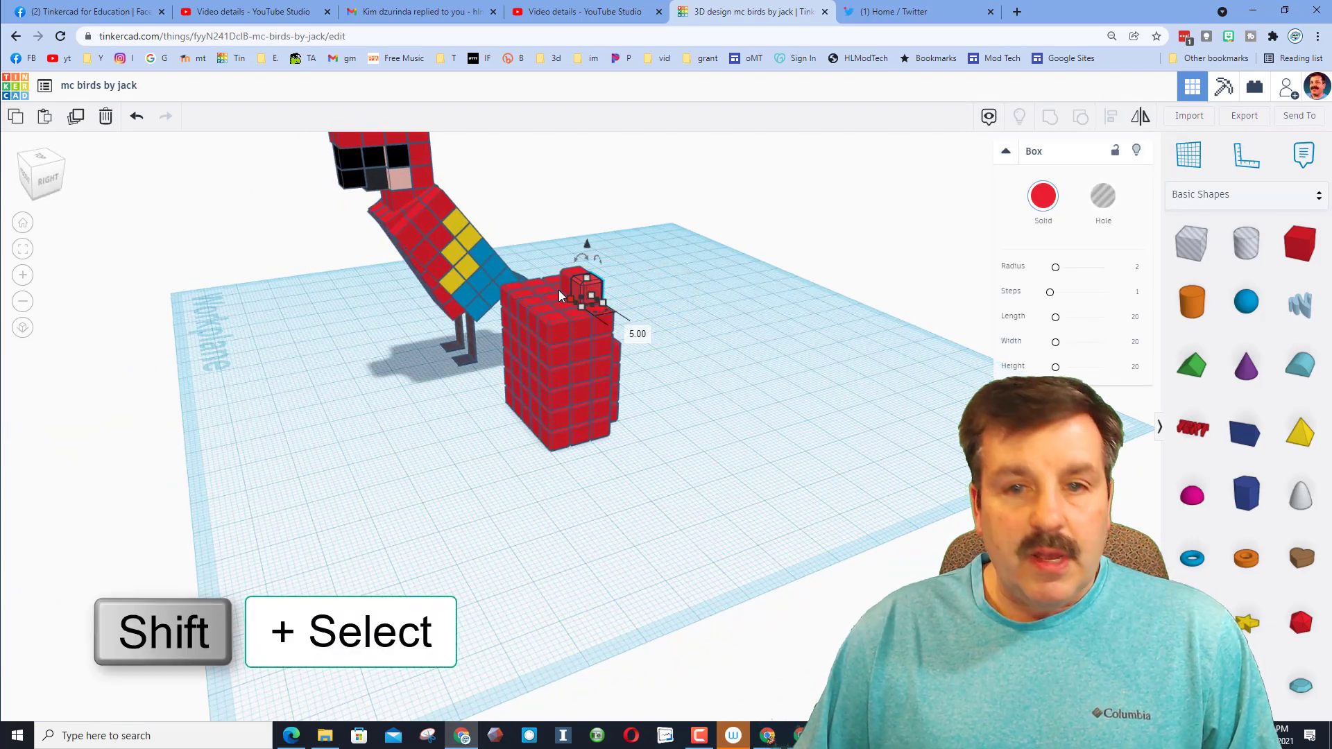
{"action": "left_click", "coordinate": [566, 283], "text": "shift"}
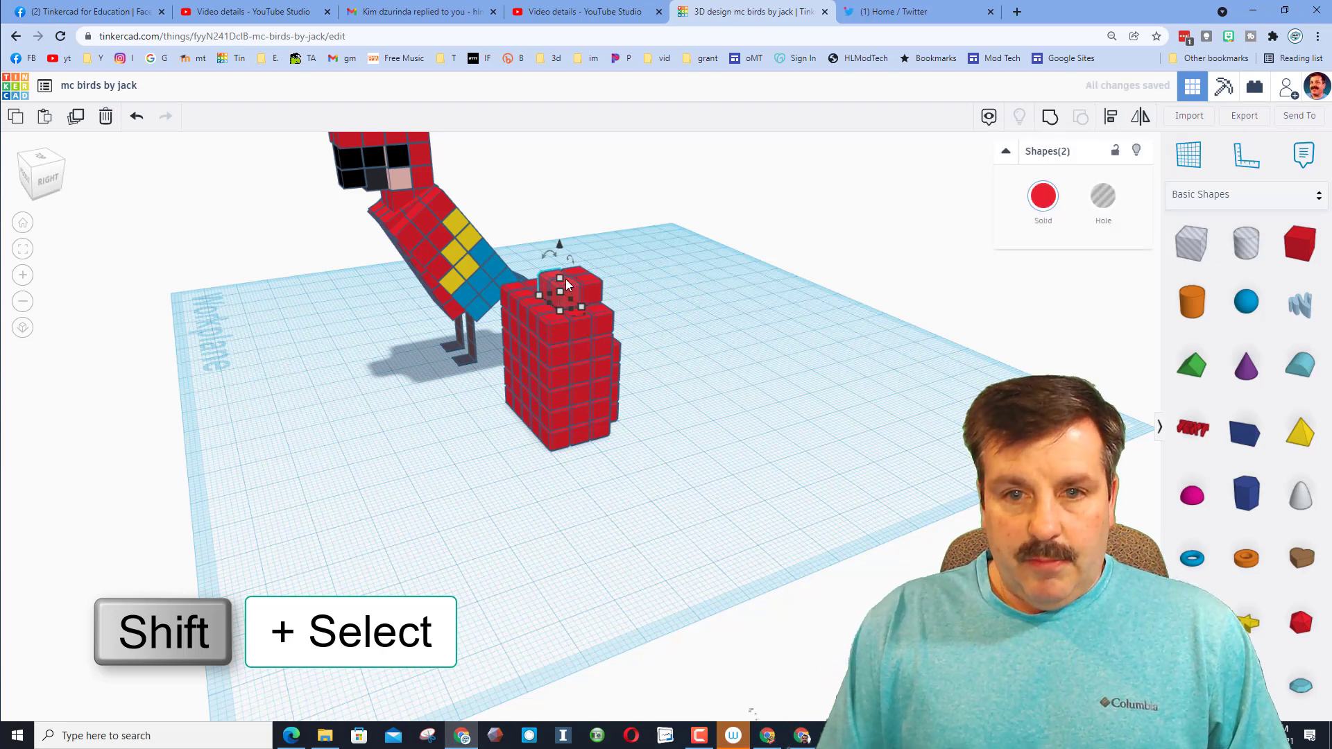
{"action": "right_click_drag", "start_coordinate": [388, 376], "coordinate": [652, 368]}
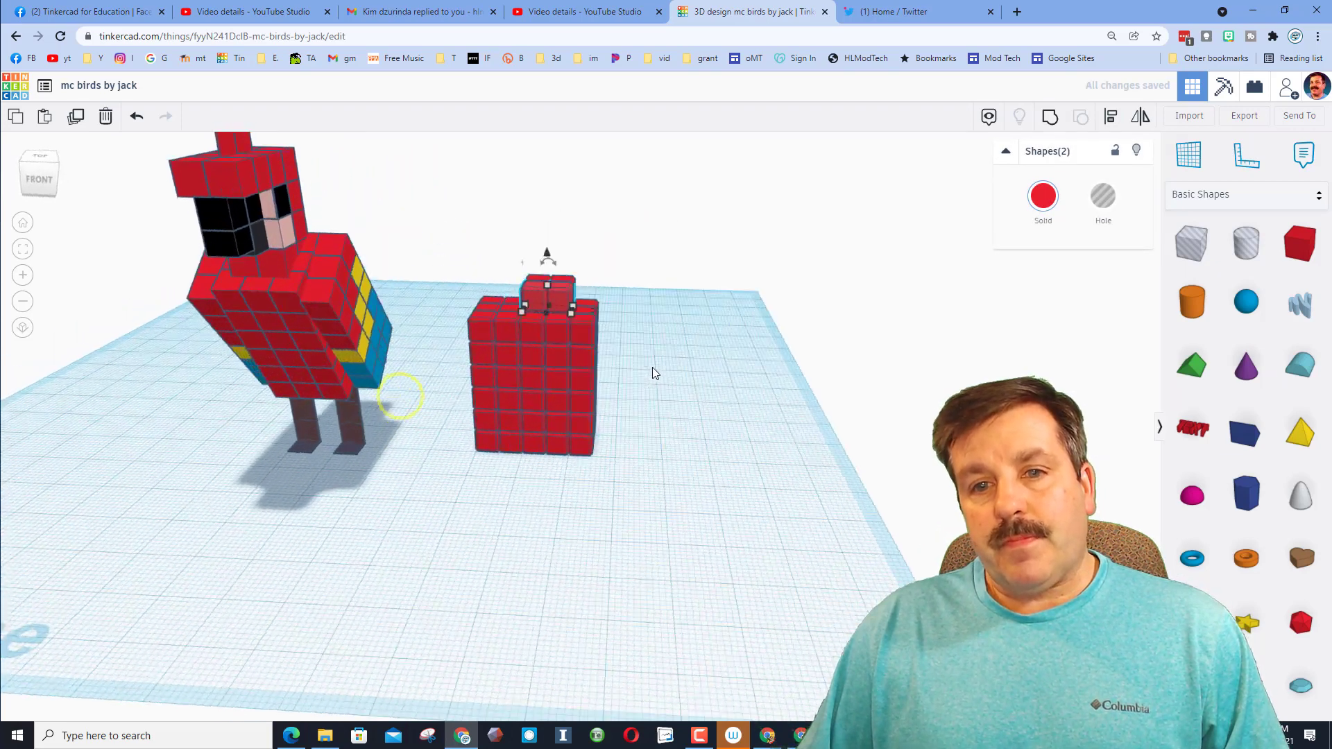
Group the four raised red boxes on top of the block into one shape.
{"action": "left_click", "coordinate": [629, 303]}
{"action": "right_click_drag", "start_coordinate": [617, 299], "coordinate": [608, 261]}
{"action": "left_click_drag", "start_coordinate": [521, 264], "coordinate": [580, 299]}
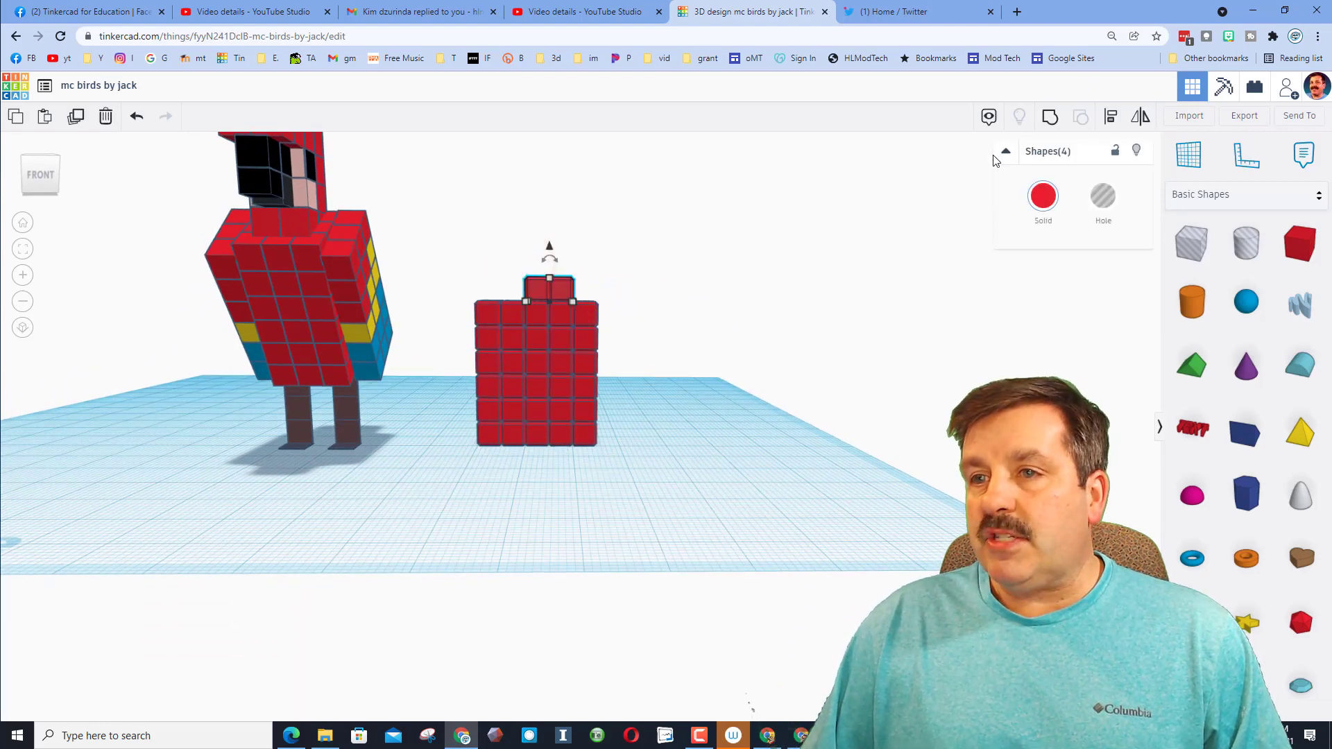
{"action": "left_click", "coordinate": [1051, 118]}
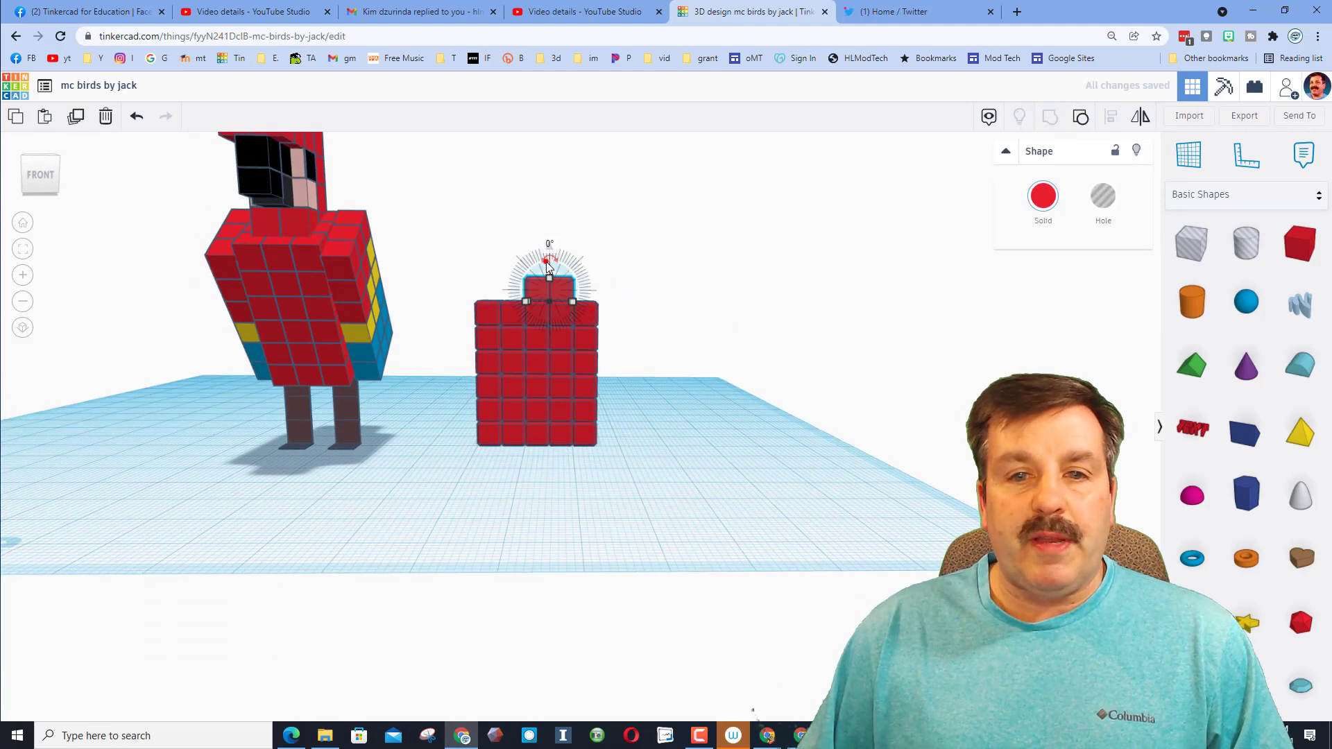
Align the four-box group with the body block, centered across both its width and its depth.
{"action": "left_click", "coordinate": [517, 218]}
{"action": "left_click_drag", "start_coordinate": [446, 236], "coordinate": [590, 391]}
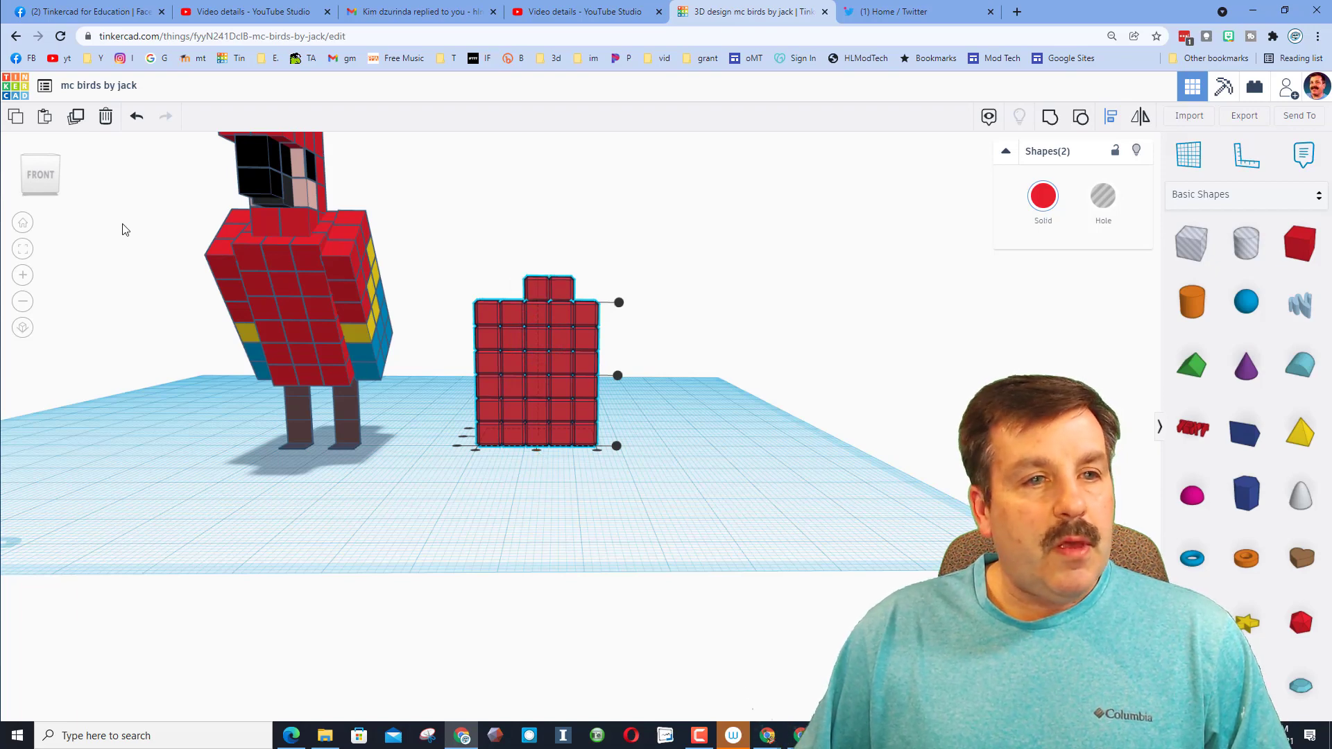
{"action": "left_click", "coordinate": [42, 163]}
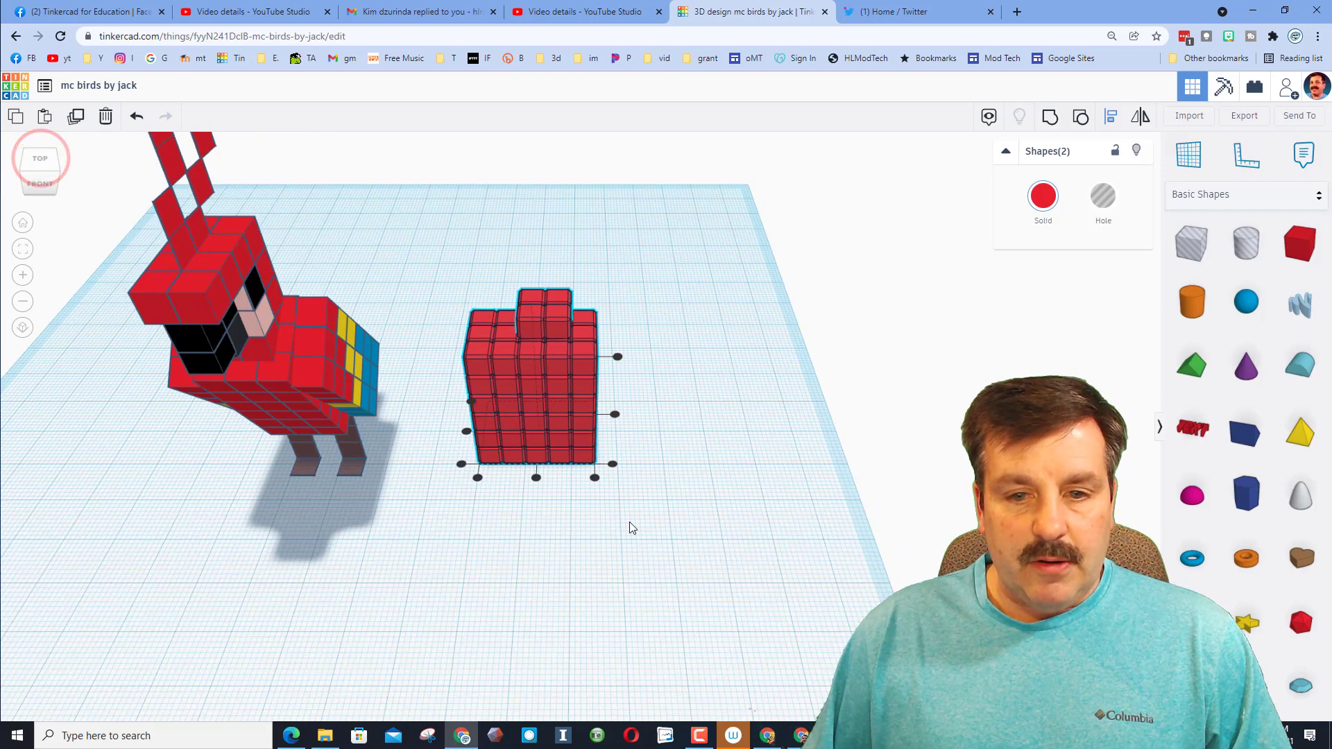
{"action": "right_click_drag", "start_coordinate": [534, 477], "coordinate": [447, 455]}
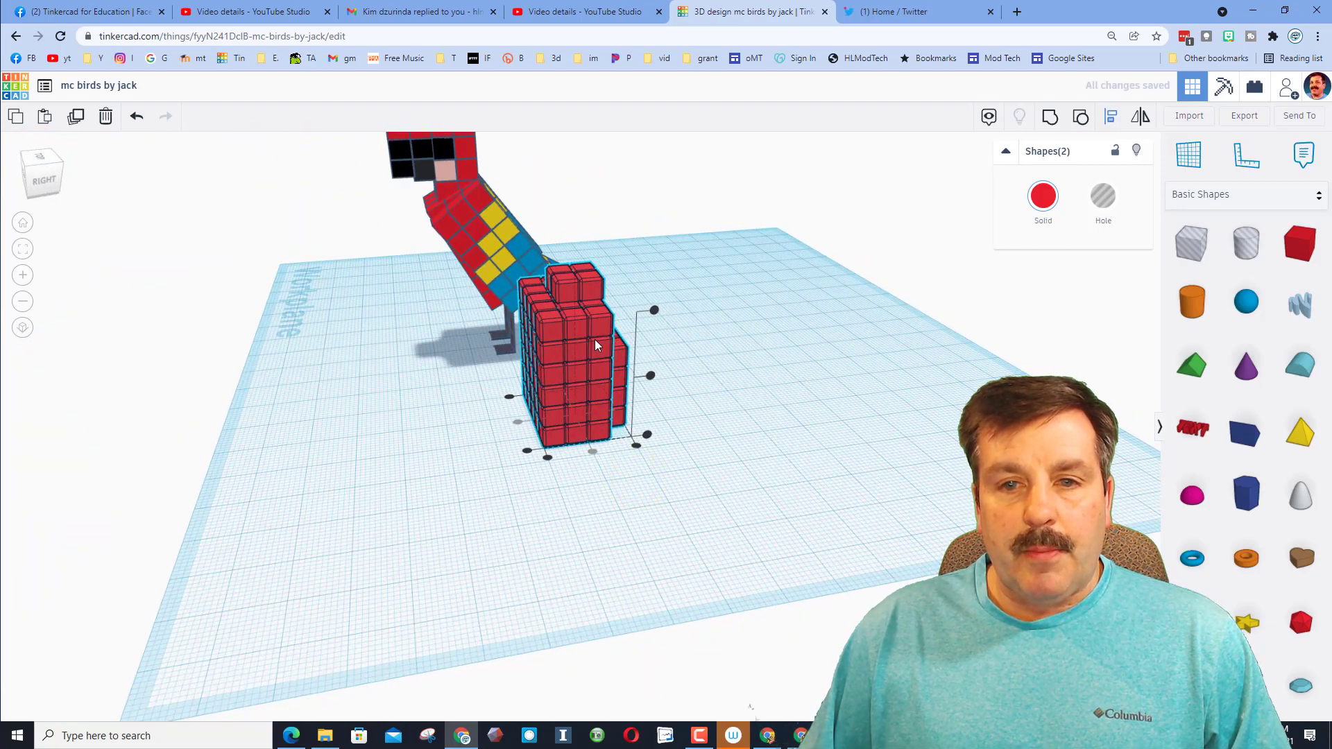
Ungroup the body block to restore its separate boxes and their blue and yellow colors.
{"action": "left_click", "coordinate": [476, 433]}
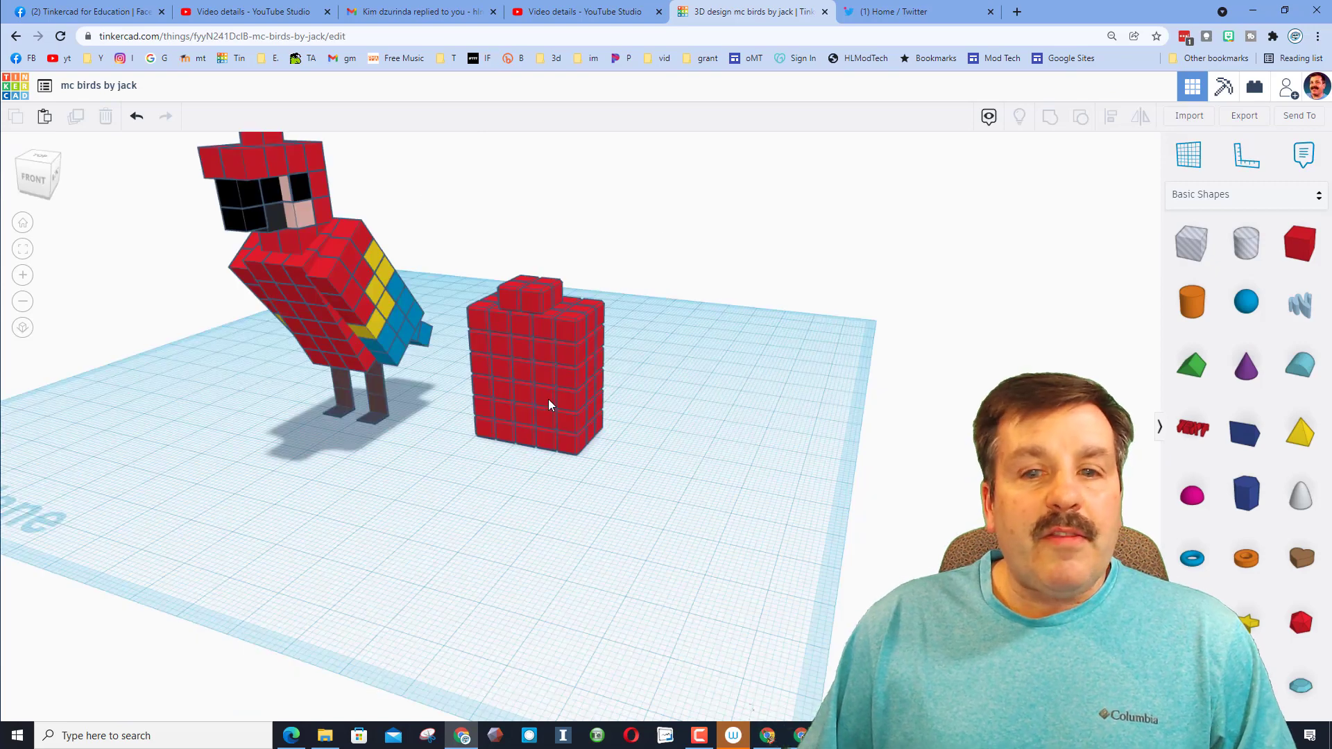
{"action": "left_click", "coordinate": [547, 398]}
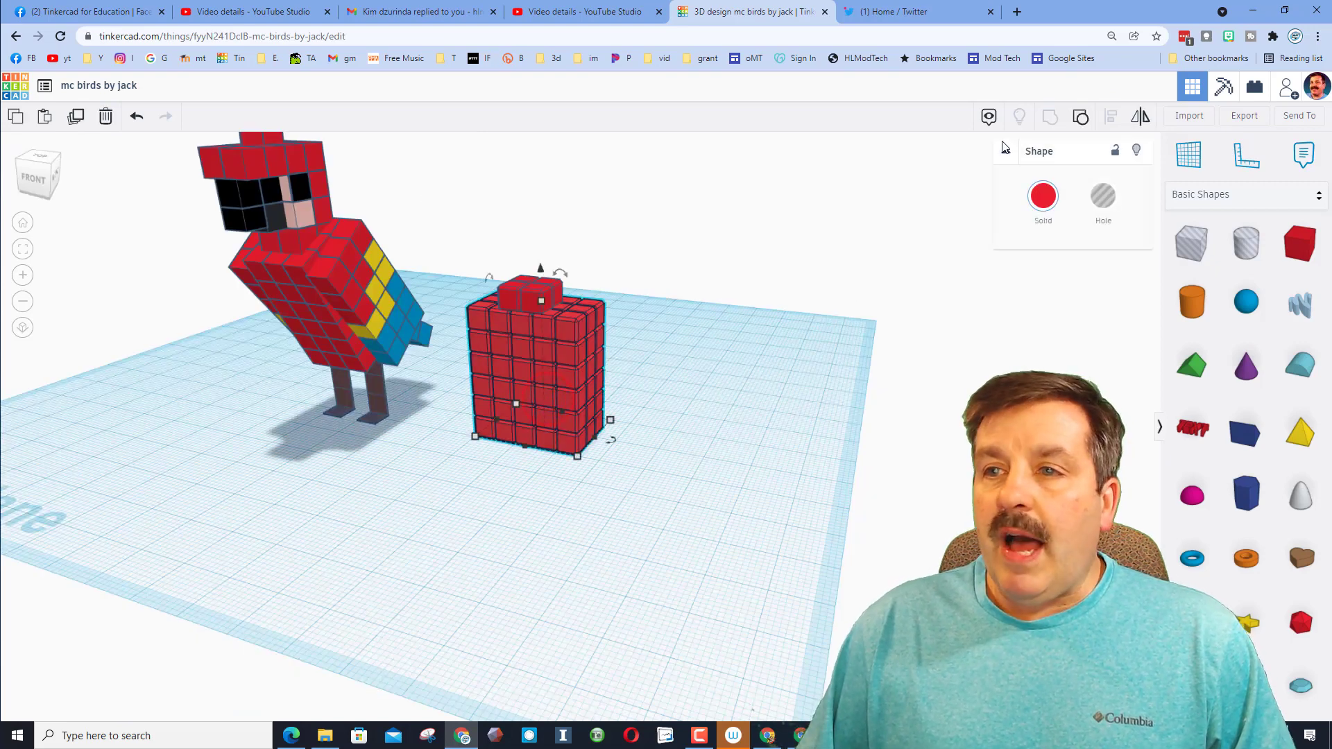
{"action": "left_click", "coordinate": [1075, 121]}
{"action": "left_click", "coordinate": [680, 244]}
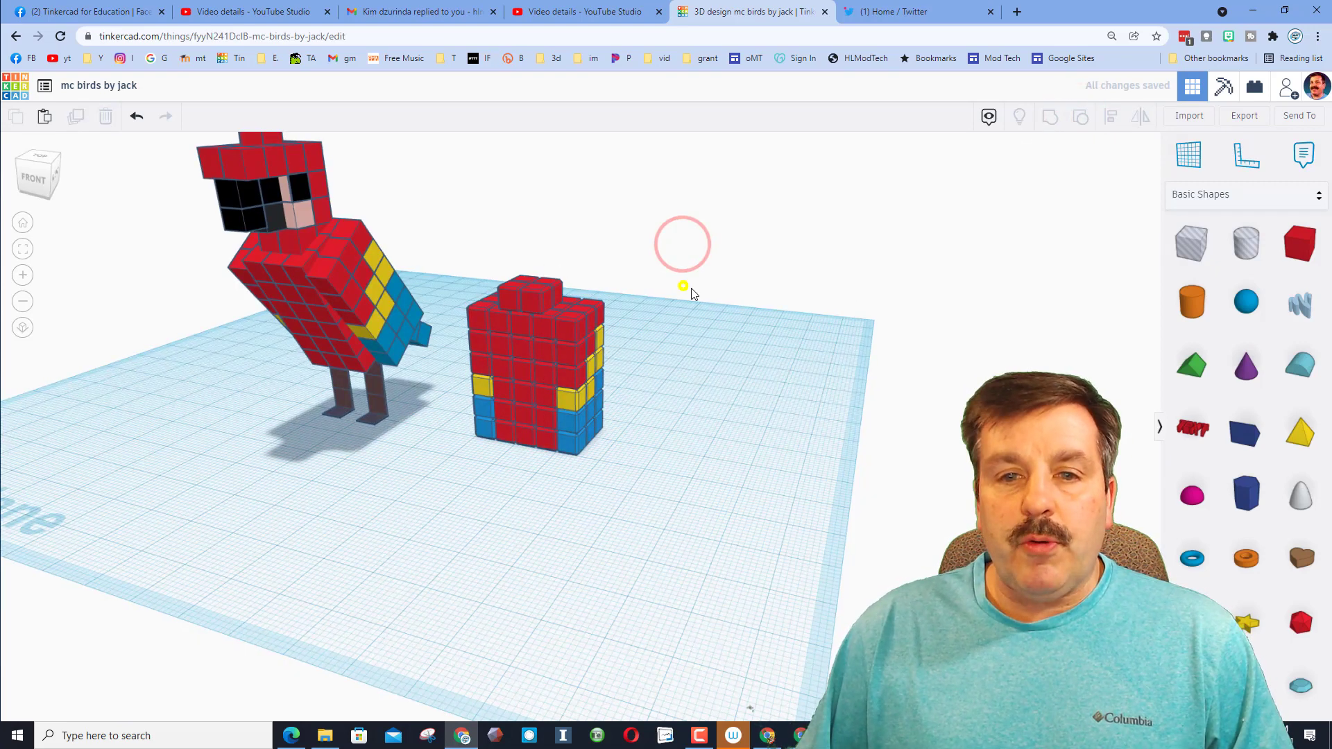
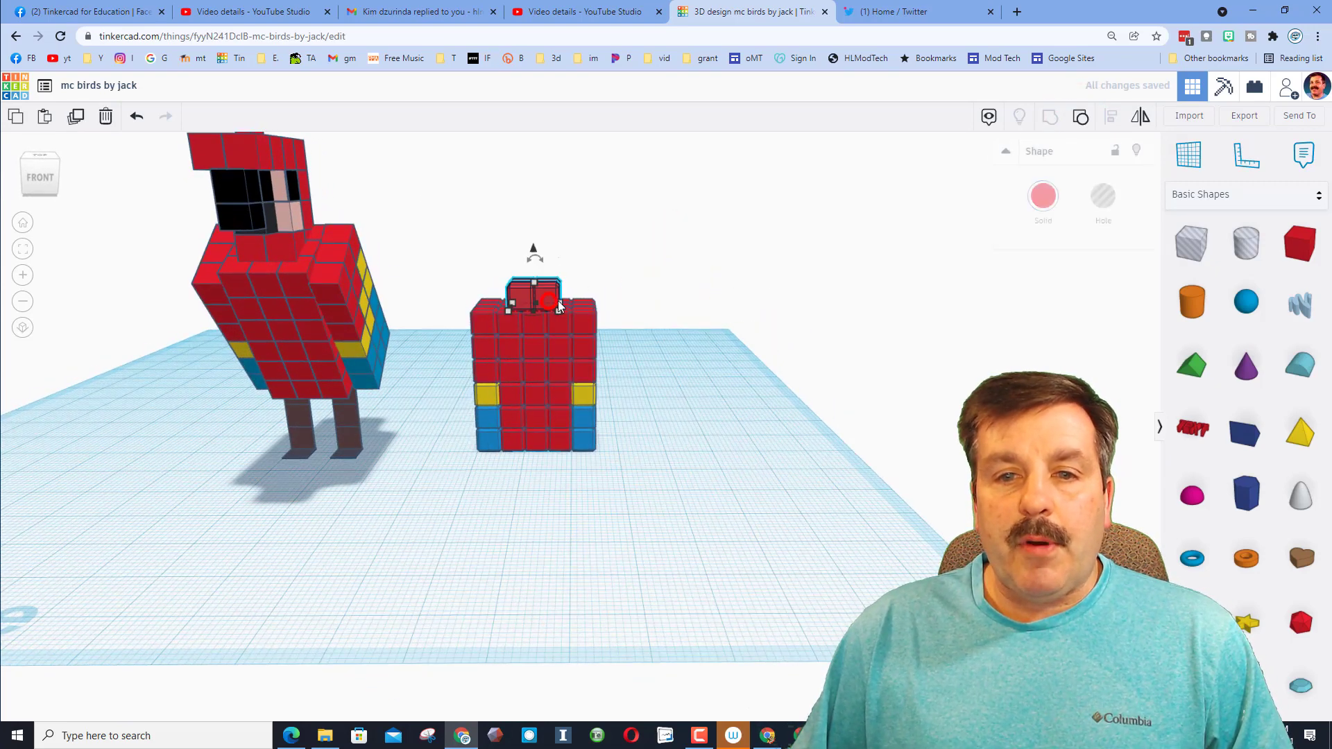
Ungroup the four-box layer on top of the body block into separate boxes.
{"action": "left_click", "coordinate": [1079, 119]}
{"action": "left_click", "coordinate": [782, 245]}
{"action": "right_click_drag", "start_coordinate": [546, 251], "coordinate": [553, 240]}
{"action": "right_click_drag", "start_coordinate": [465, 242], "coordinate": [377, 246]}
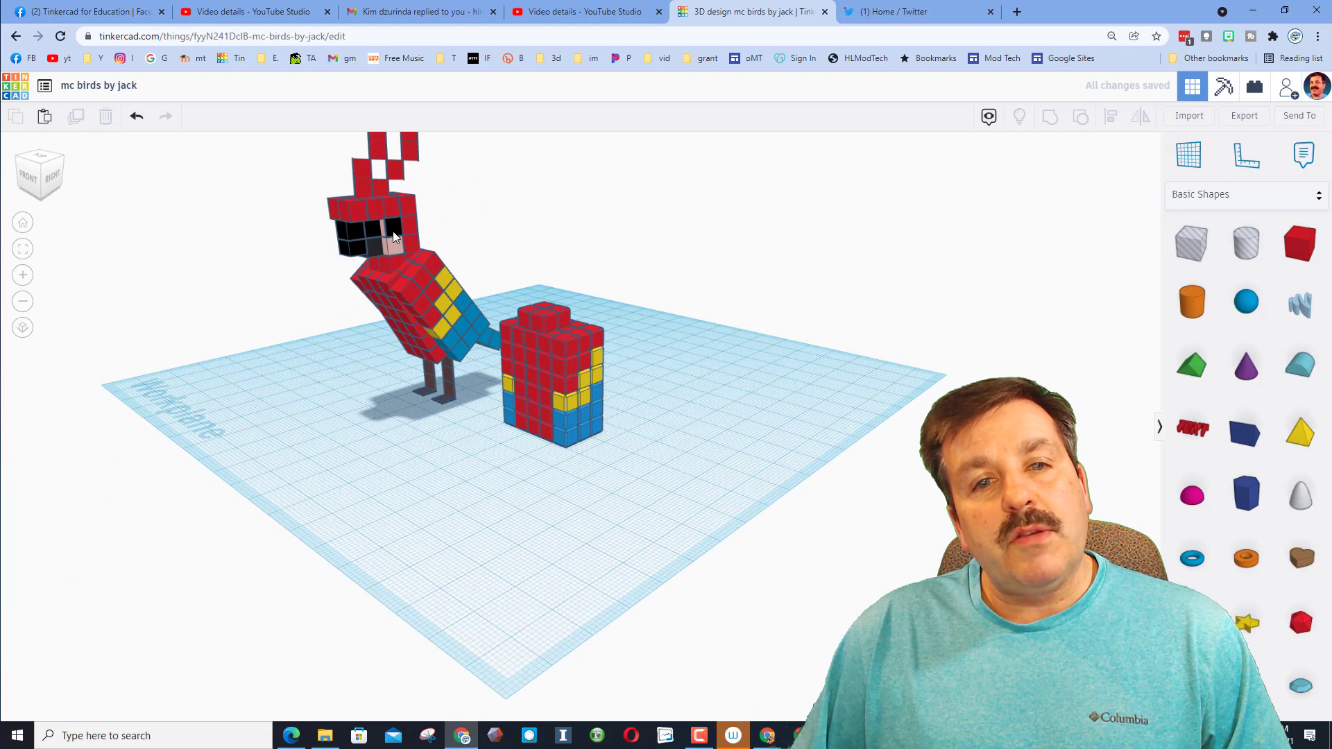
Duplicate the two-by-two red layer upward three times, stacking a four-layer neck and head on the body.
{"action": "right_click_drag", "start_coordinate": [515, 270], "coordinate": [521, 298]}
{"action": "left_click_drag", "start_coordinate": [560, 311], "coordinate": [562, 312]}
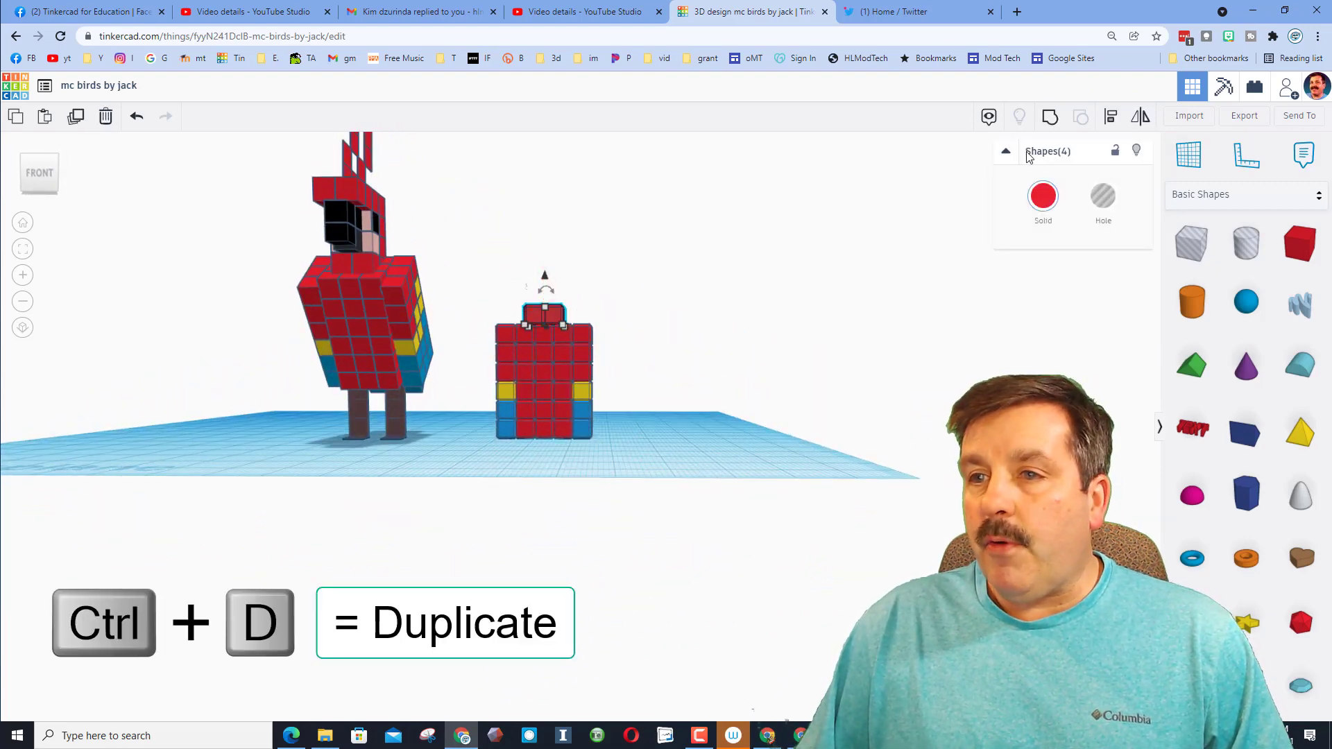
{"action": "key", "text": "ctrl+d"}
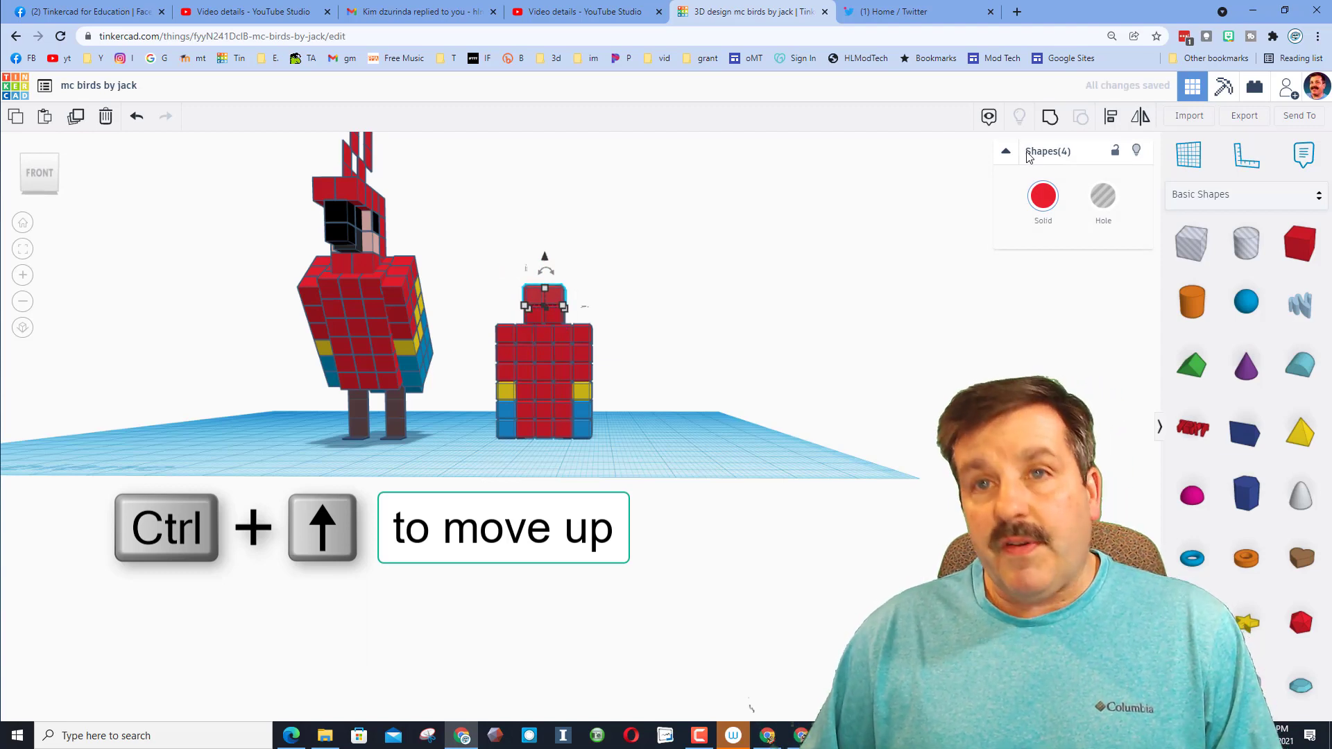
{"action": "key", "text": "ctrl+Up"}
{"action": "key", "text": "ctrl+Up"}
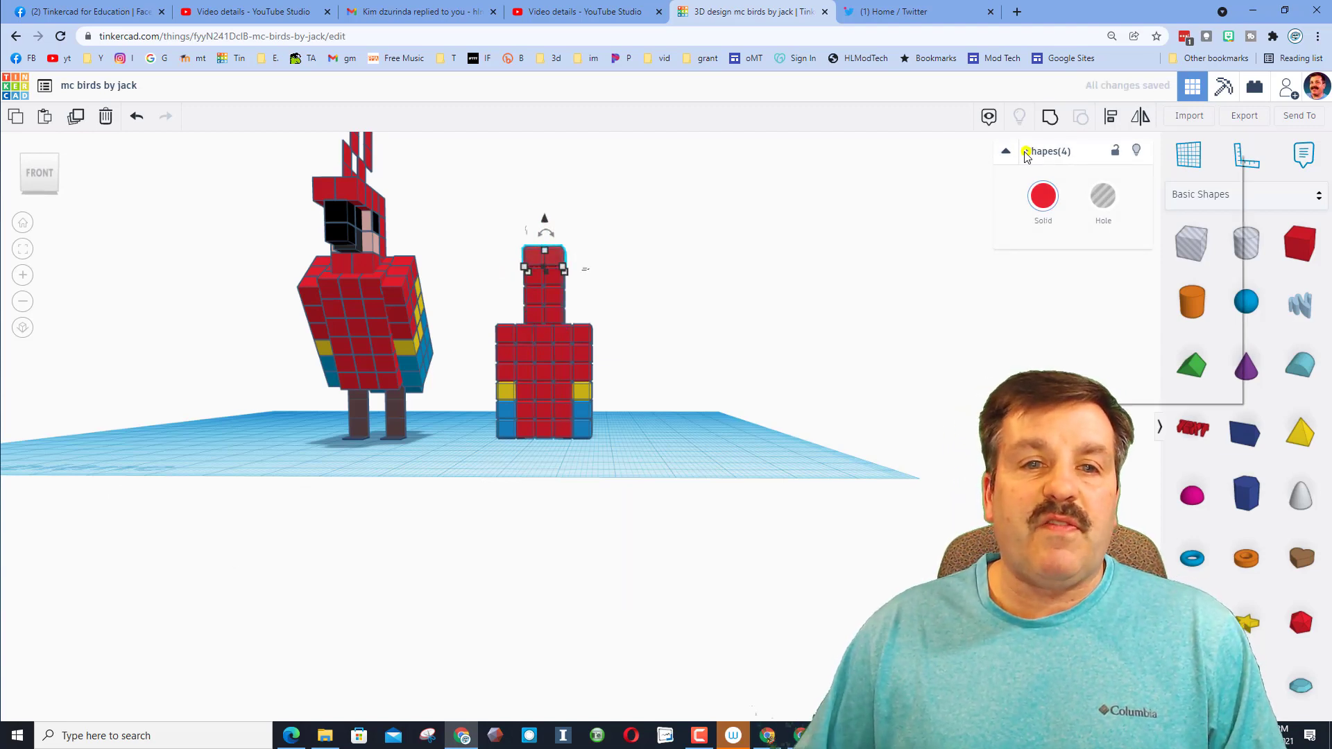
Duplicate the top four-box layer toward the front so it overhangs the neck by two boxes.
{"action": "left_click", "coordinate": [749, 216]}
{"action": "right_click_drag", "start_coordinate": [791, 217], "coordinate": [518, 274]}
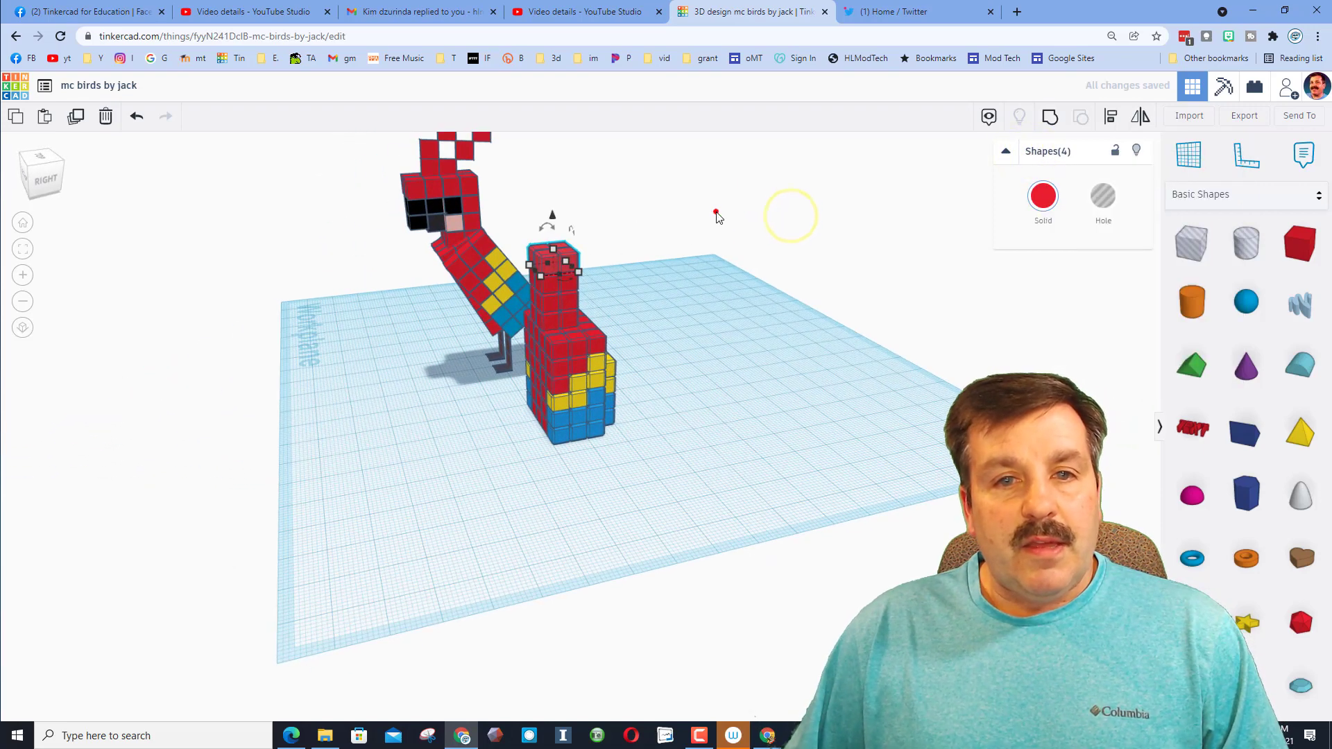
{"action": "left_click", "coordinate": [719, 218]}
{"action": "right_click_drag", "start_coordinate": [656, 243], "coordinate": [368, 232]}
{"action": "right_click_drag", "start_coordinate": [518, 228], "coordinate": [536, 229]}
{"action": "left_click_drag", "start_coordinate": [548, 226], "coordinate": [633, 256]}
{"action": "right_click_drag", "start_coordinate": [414, 264], "coordinate": [734, 260]}
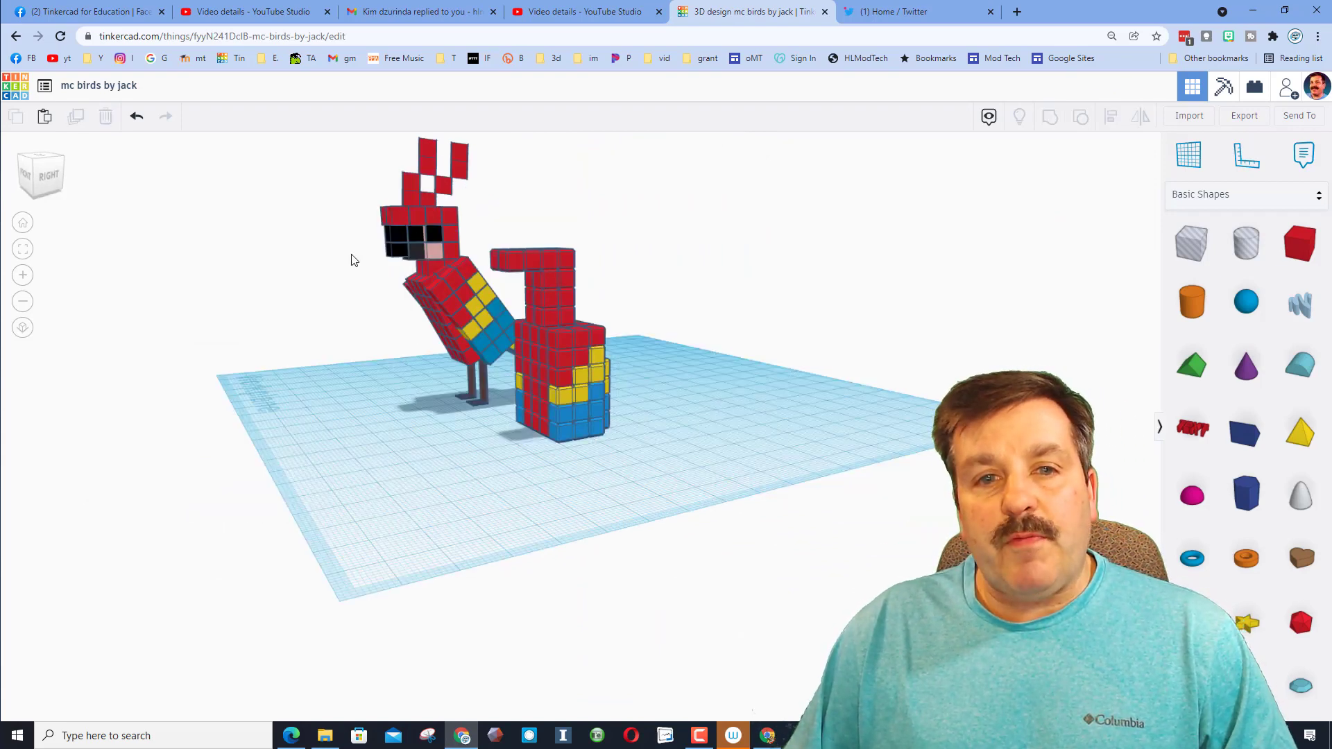
Duplicate a front box from the lowest neck layer and move the copy out in front of the neck.
{"action": "right_click_drag", "start_coordinate": [358, 257], "coordinate": [496, 257]}
{"action": "right_click_drag", "start_coordinate": [395, 248], "coordinate": [400, 283]}
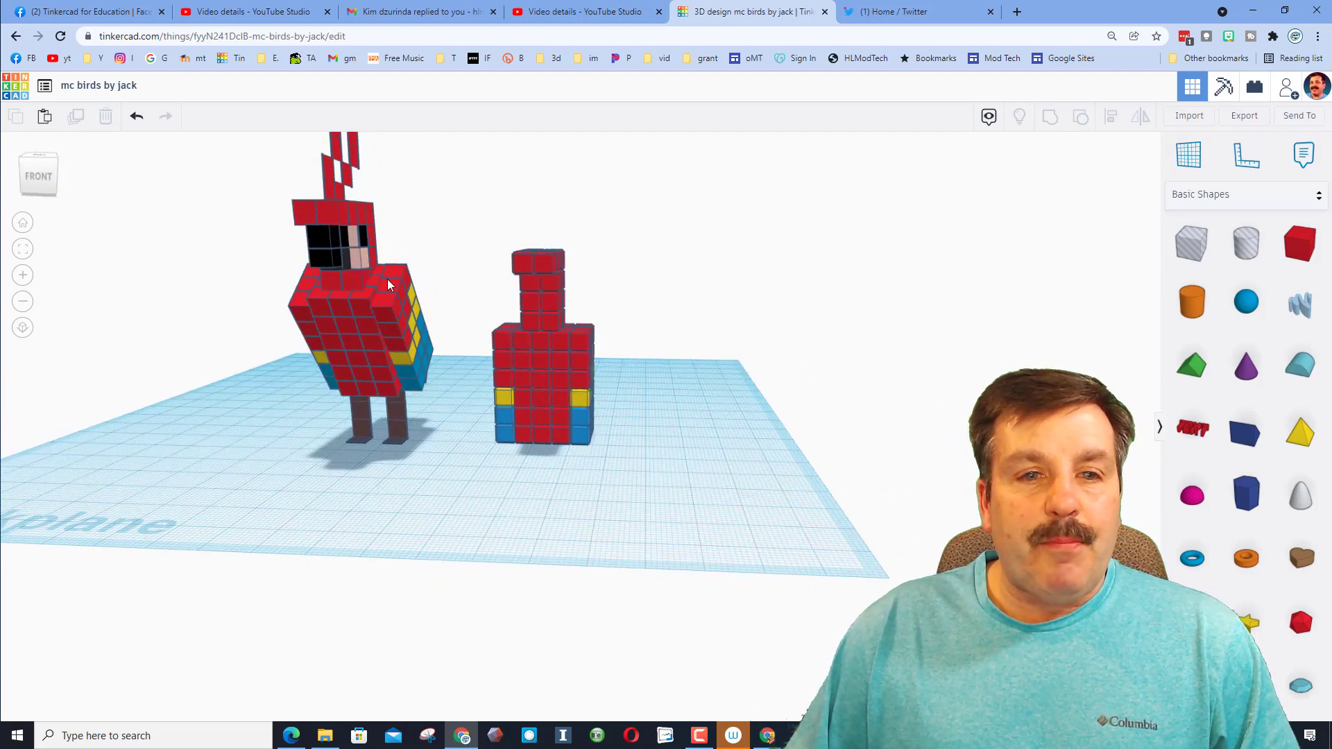
{"action": "left_click", "coordinate": [553, 330]}
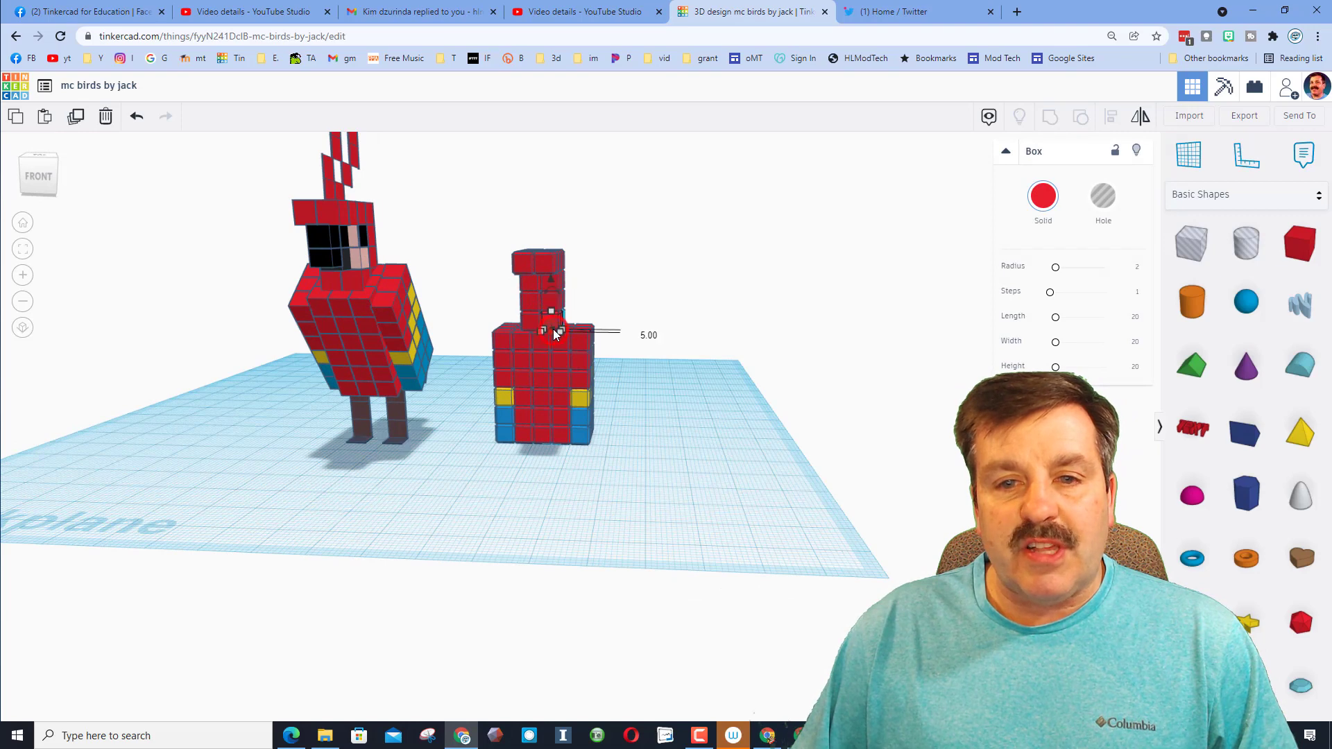
{"action": "key", "text": "ctrl+d"}
{"action": "key", "text": "Down"}
{"action": "key", "text": "Down"}
{"action": "key", "text": "Down"}
{"action": "key", "text": "Down"}
{"action": "key", "text": "Down"}
{"action": "key", "text": "Down"}
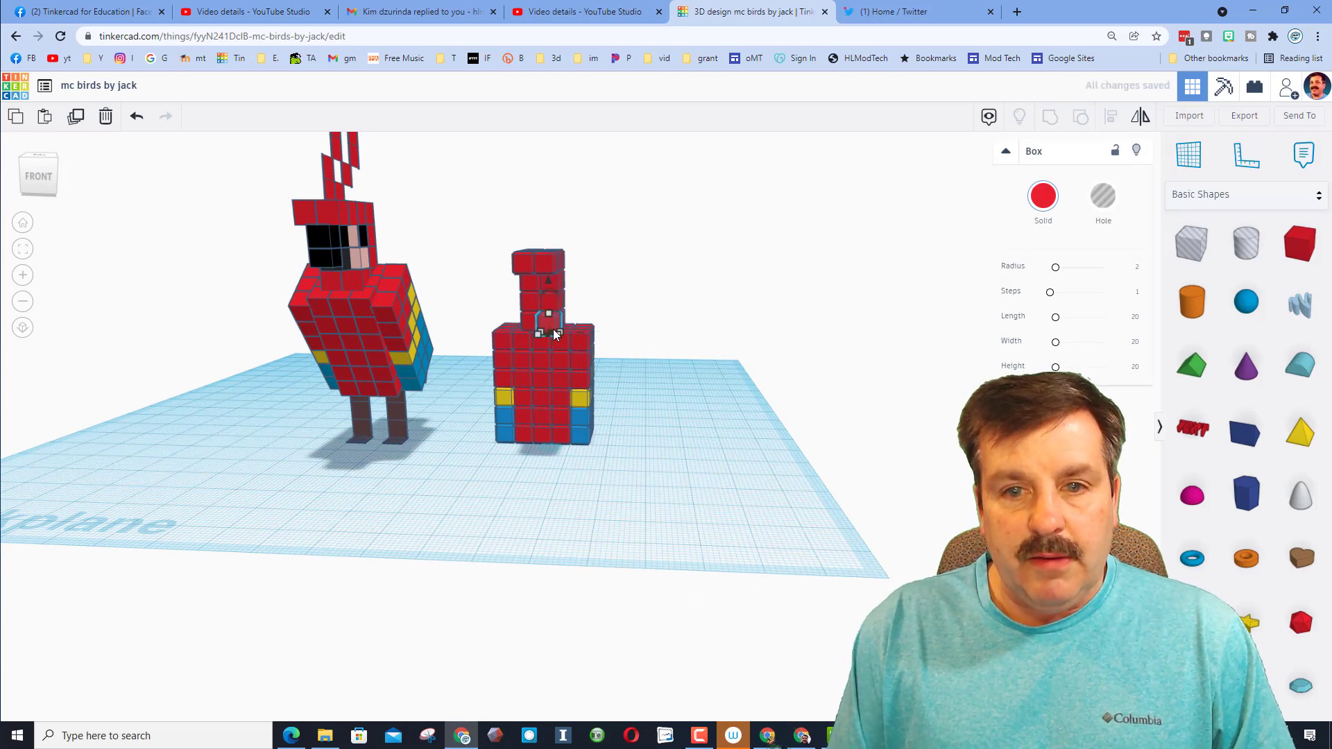
{"action": "key", "text": "Down"}
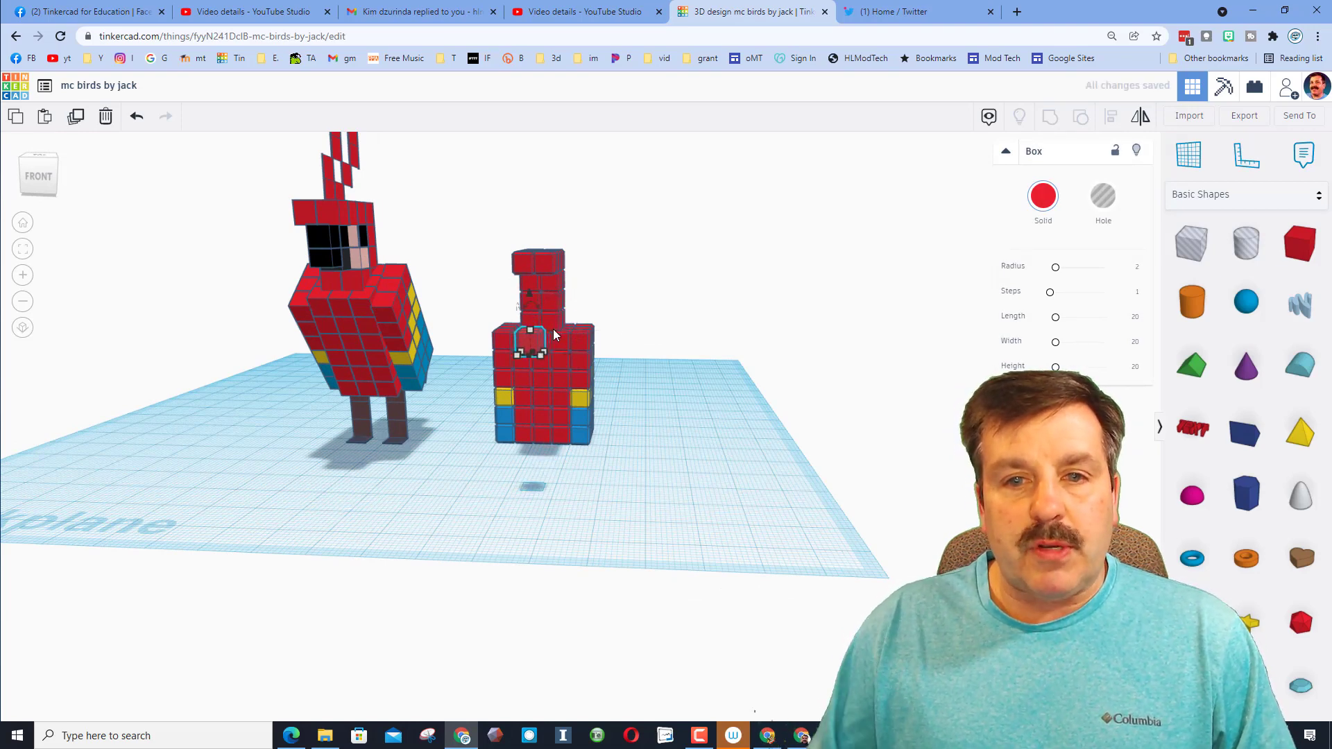
Group the 12 red boxes in the top two head layers into one shape.
{"action": "left_click", "coordinate": [623, 272]}
{"action": "right_click_drag", "start_coordinate": [605, 282], "coordinate": [576, 264]}
{"action": "left_click_drag", "start_coordinate": [502, 242], "coordinate": [594, 285]}
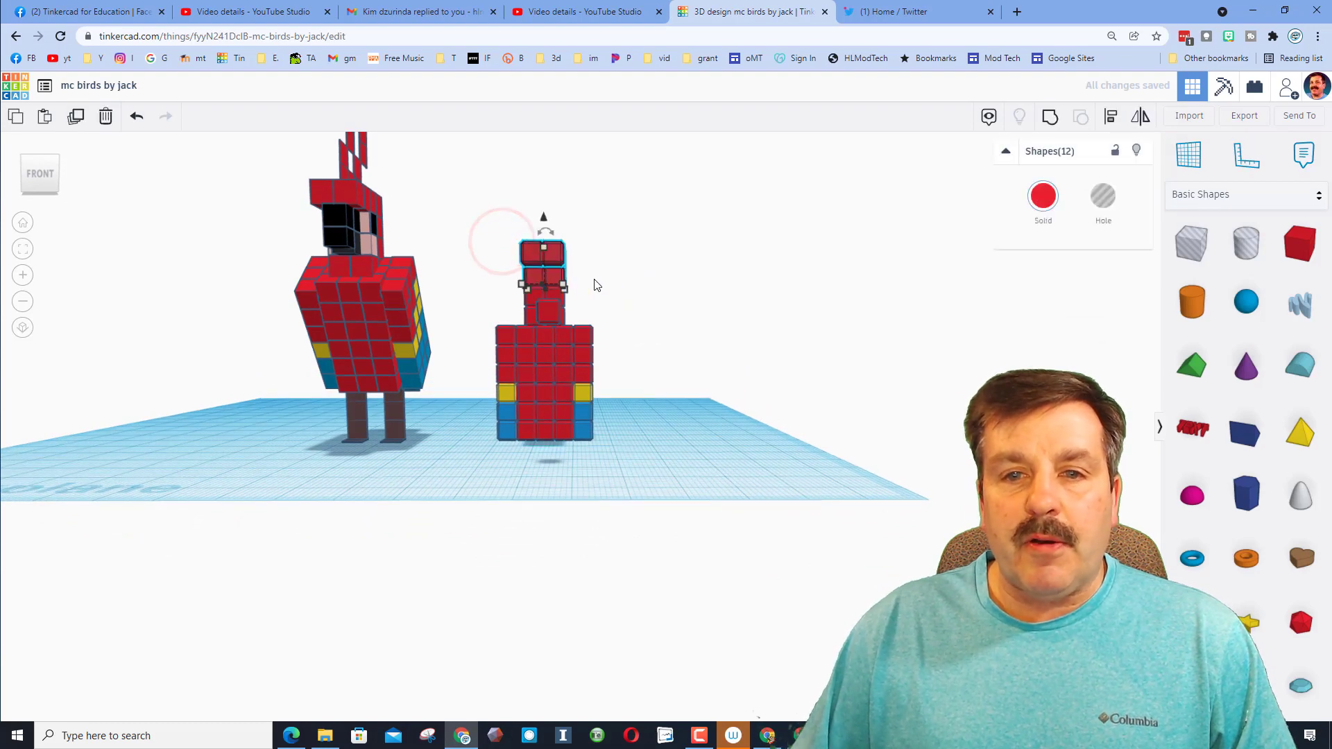
{"action": "left_click", "coordinate": [1049, 119]}
Place a workplane on the front face of the neck and drop the loose red box onto it.
{"action": "right_click_drag", "start_coordinate": [363, 490], "coordinate": [575, 354]}
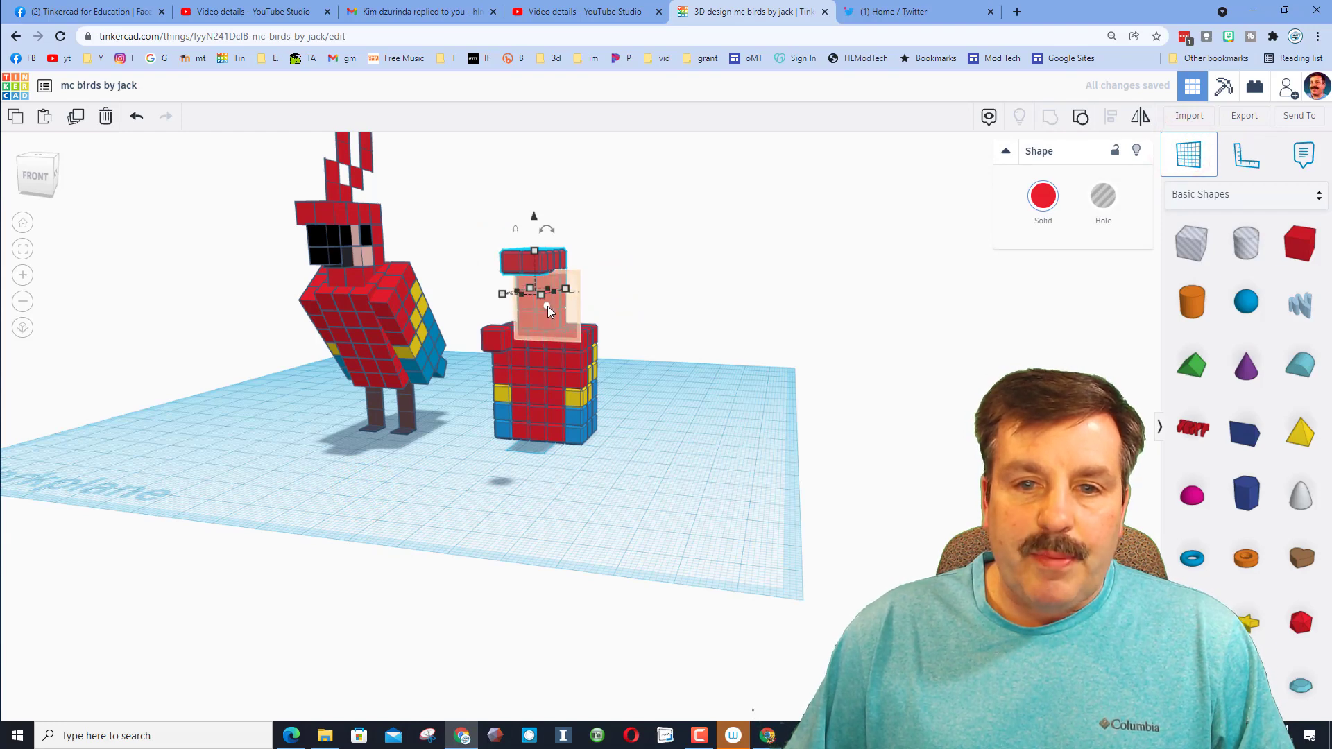
{"action": "left_click", "coordinate": [547, 307]}
{"action": "left_click", "coordinate": [495, 339]}
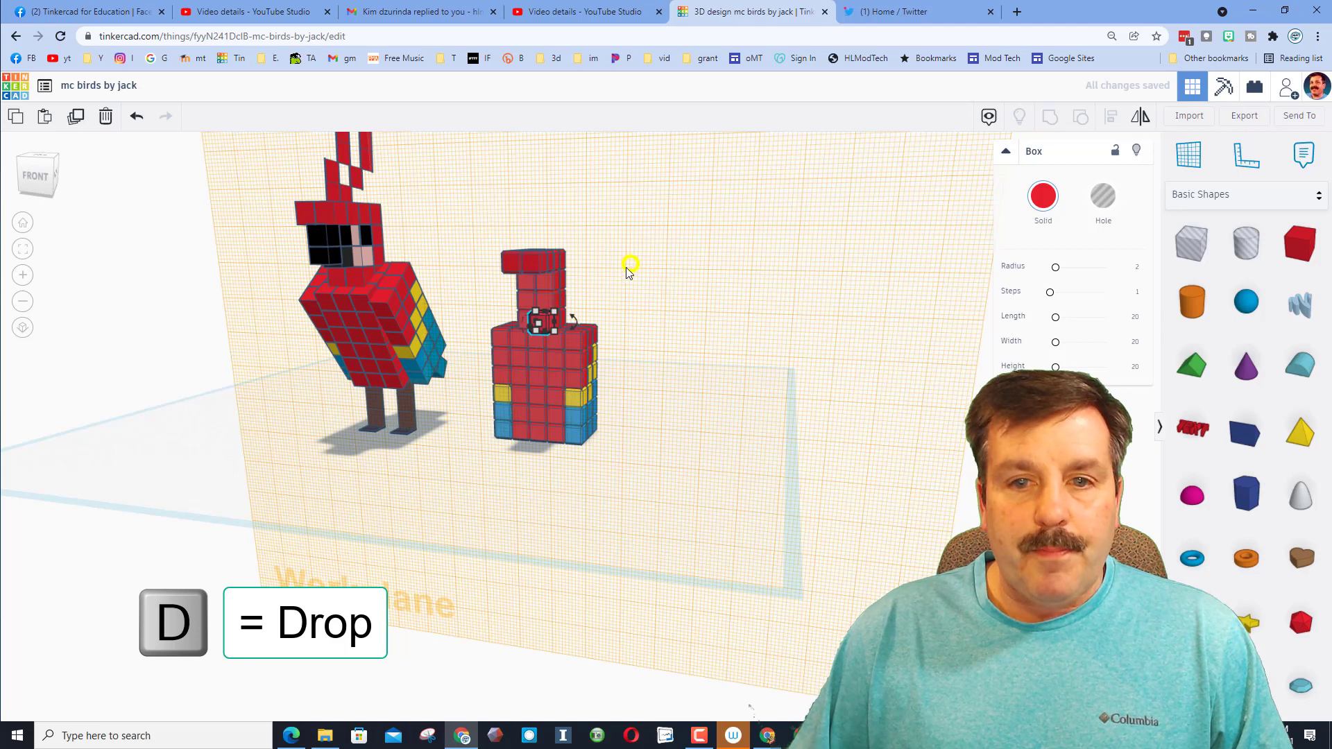
{"action": "left_click", "coordinate": [621, 287]}
{"action": "left_click", "coordinate": [538, 326]}
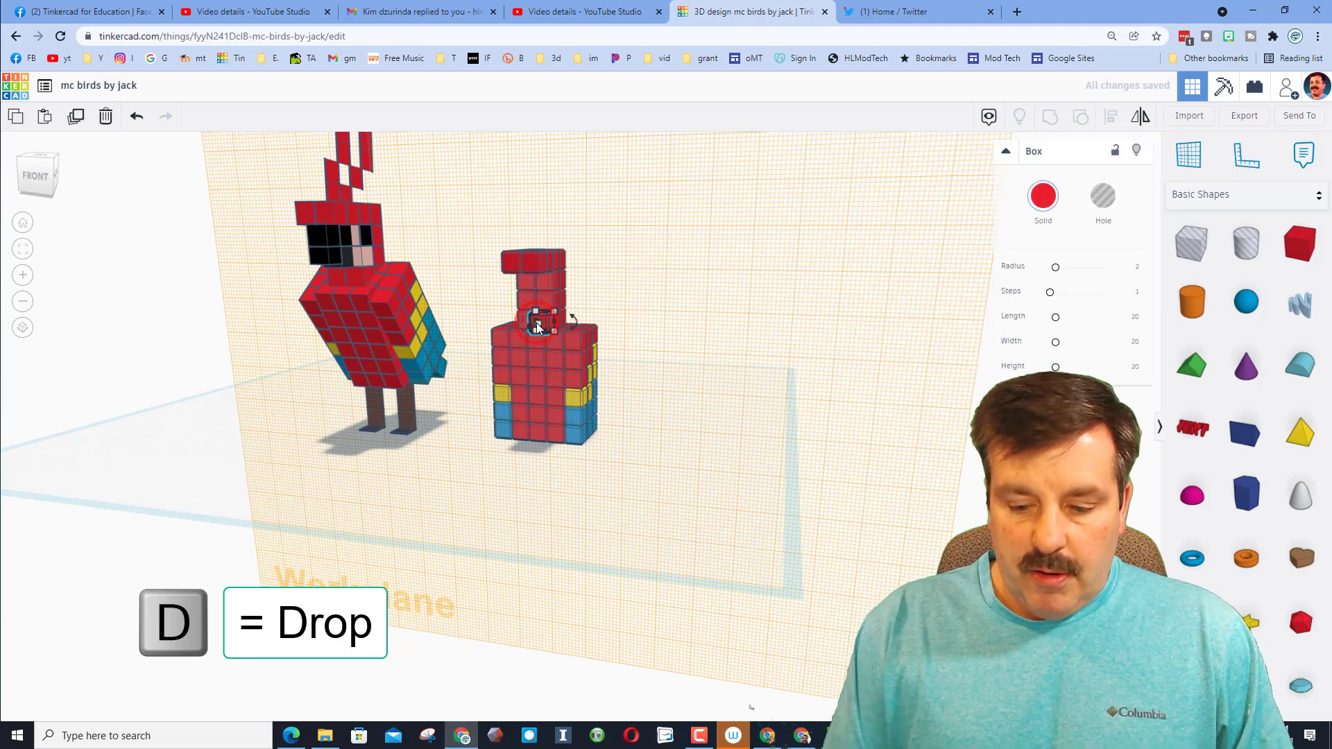
Raise the loose box to just below the overhang and center it across the width of the grouped head.
{"action": "left_click", "coordinate": [608, 266]}
{"action": "left_click_drag", "start_coordinate": [613, 234], "coordinate": [526, 288]}
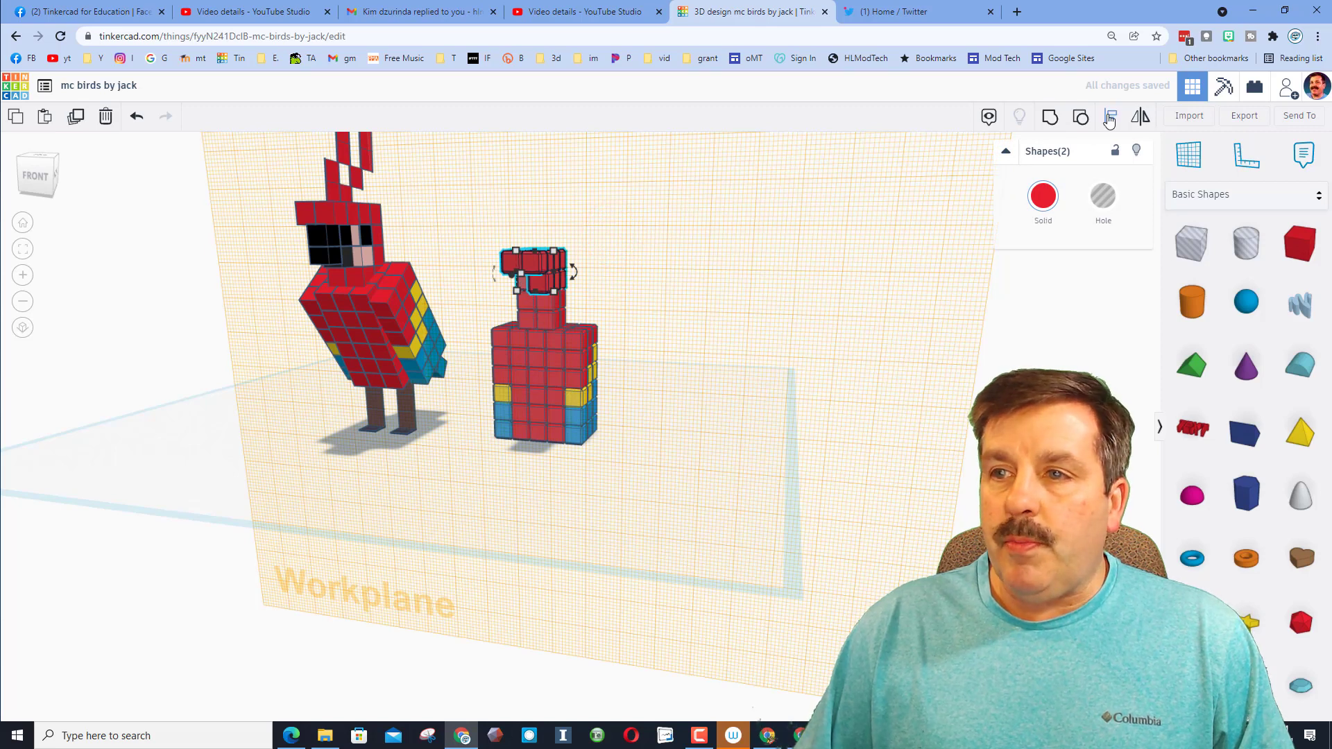
{"action": "left_click", "coordinate": [525, 262]}
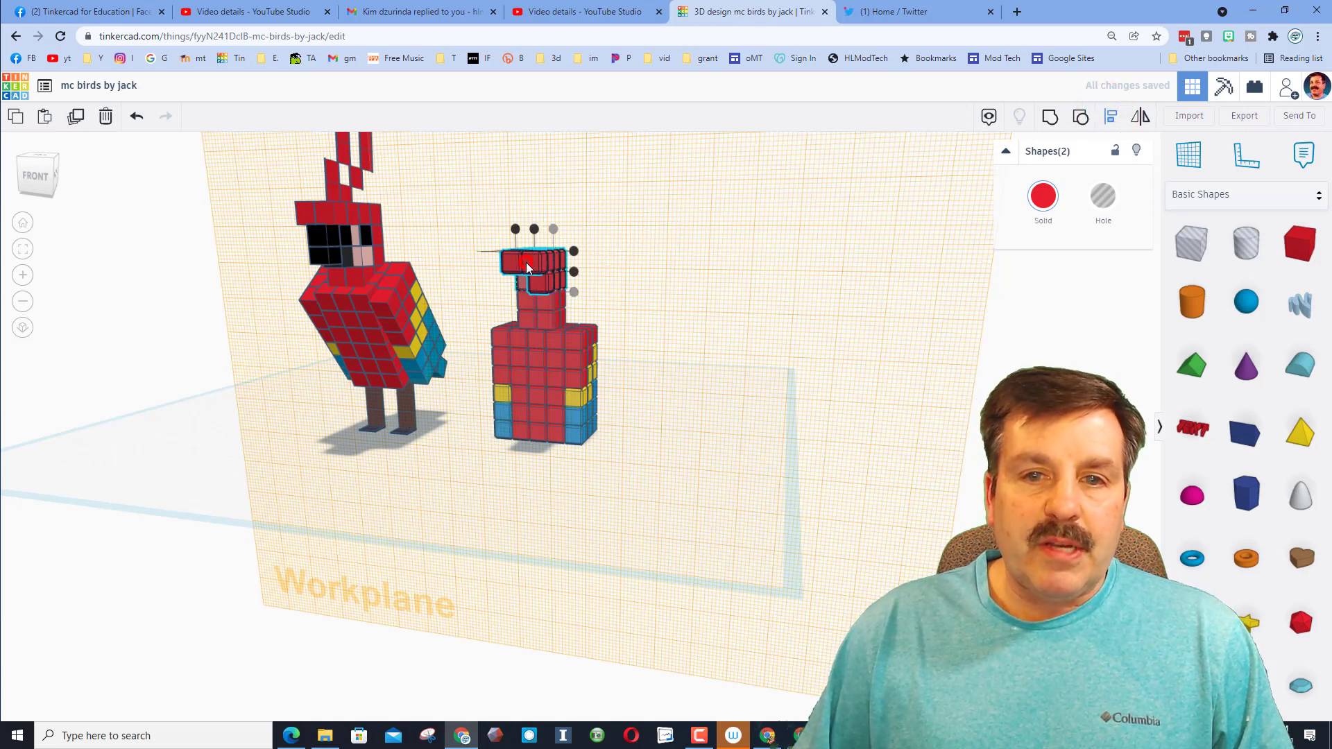
{"action": "left_click", "coordinate": [534, 229]}
{"action": "left_click", "coordinate": [651, 266]}
{"action": "right_click_drag", "start_coordinate": [653, 269], "coordinate": [405, 247]}
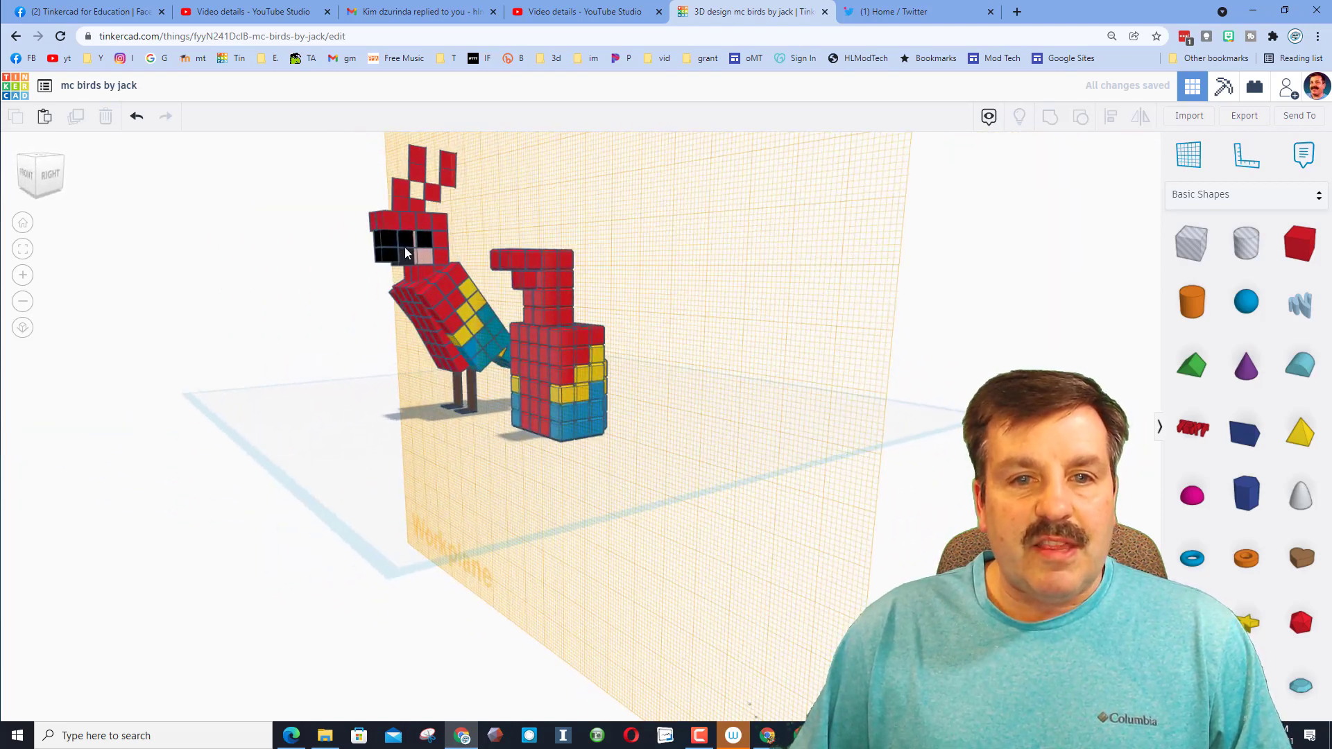
Recolor the centered box below the overhang with the custom black 000000.
{"action": "left_click", "coordinate": [524, 278]}
{"action": "left_click", "coordinate": [1043, 197]}
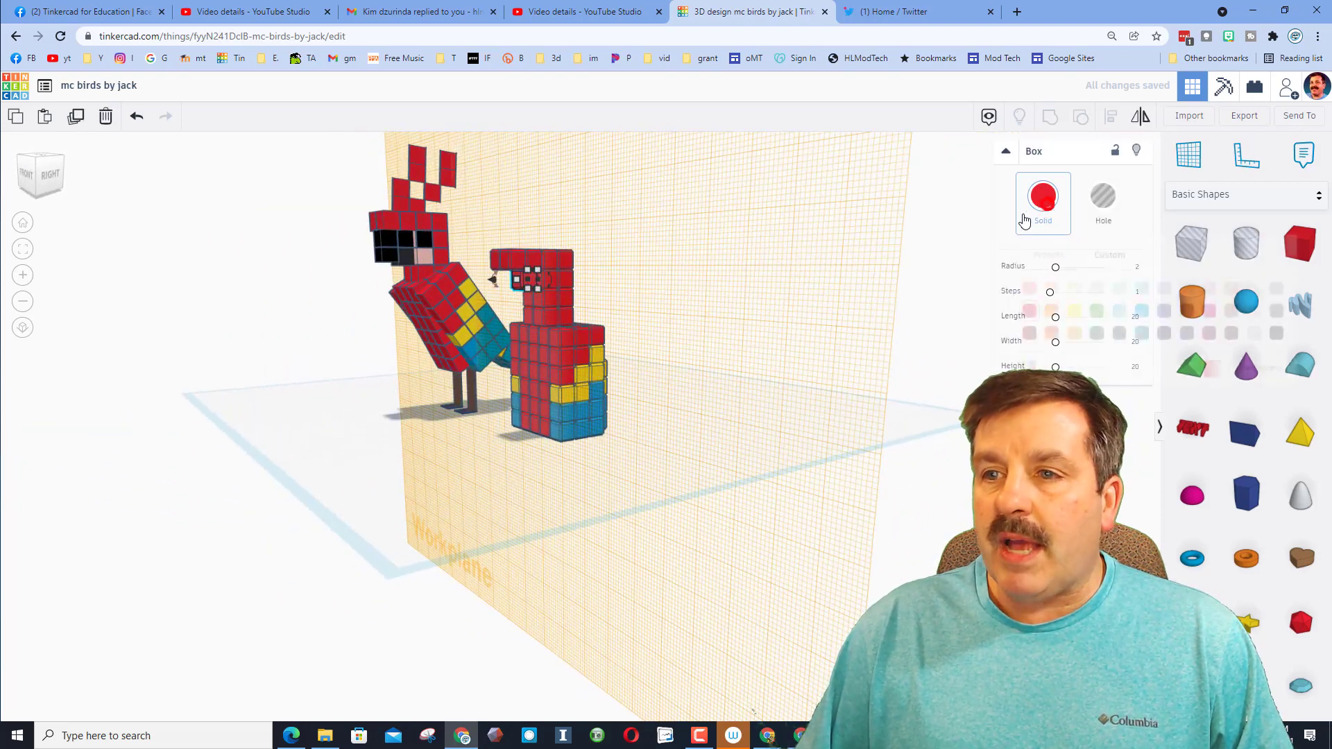
{"action": "left_click", "coordinate": [1276, 333]}
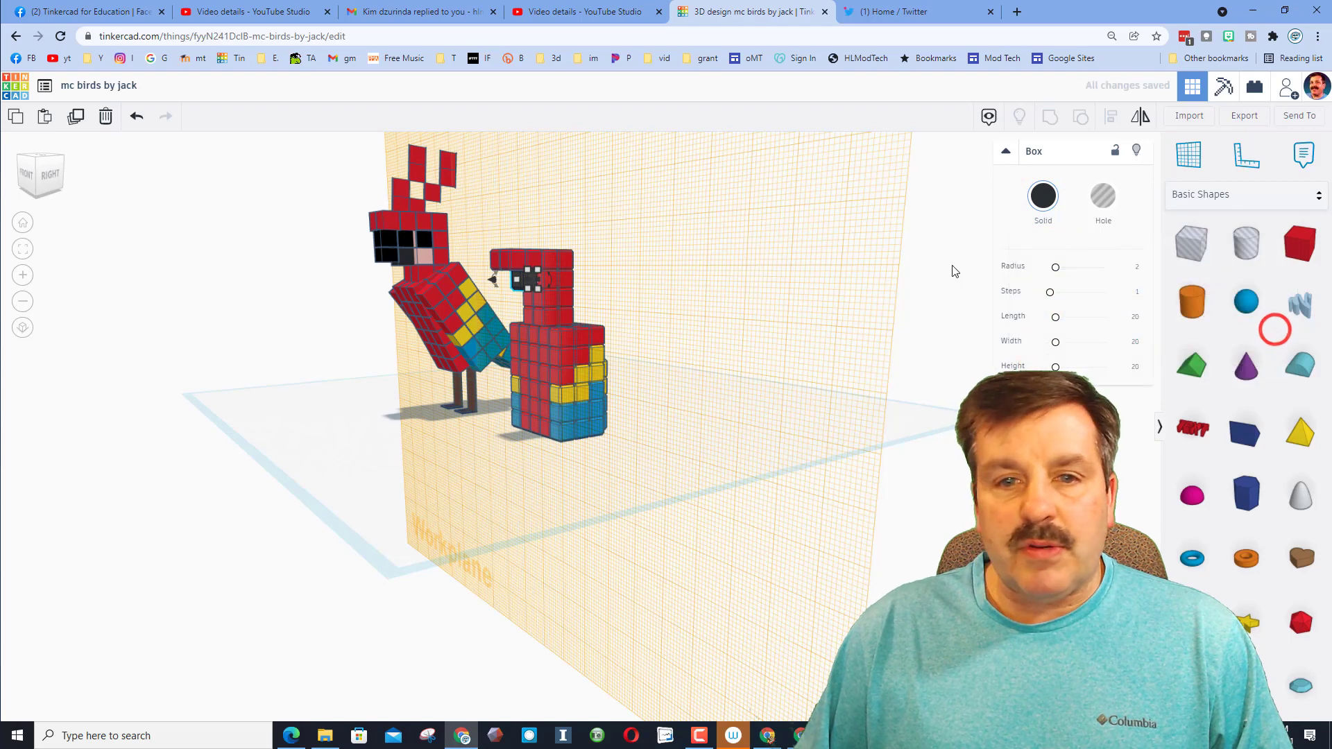
{"action": "left_click", "coordinate": [1042, 196]}
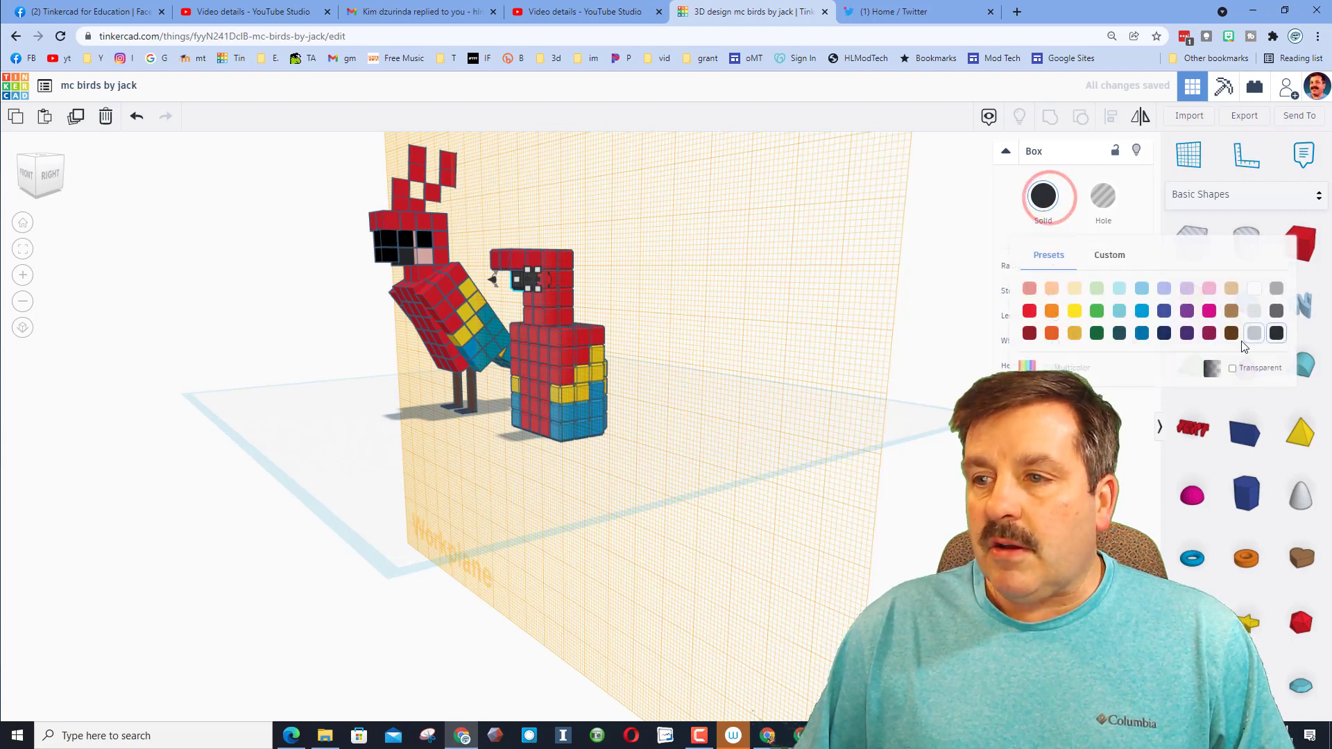
{"action": "left_click", "coordinate": [1112, 261]}
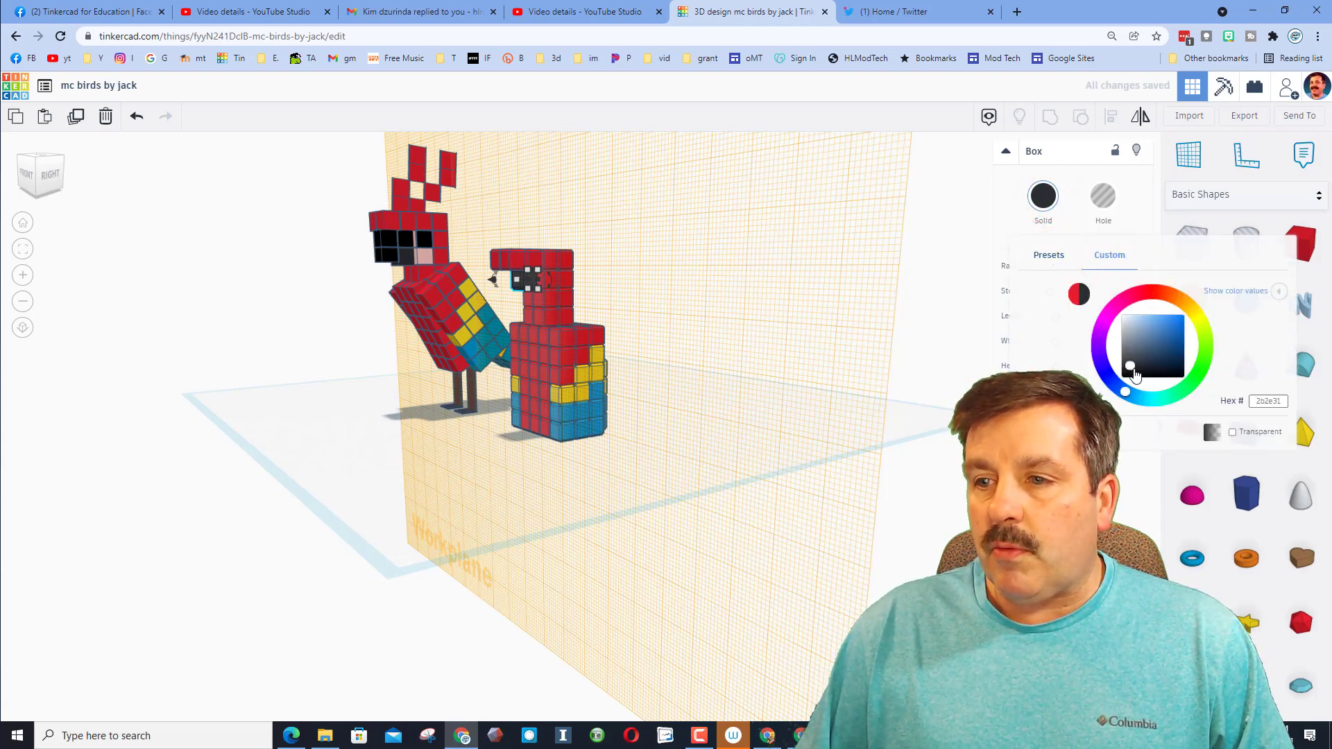
{"action": "left_click_drag", "start_coordinate": [1135, 399], "coordinate": [1161, 409]}
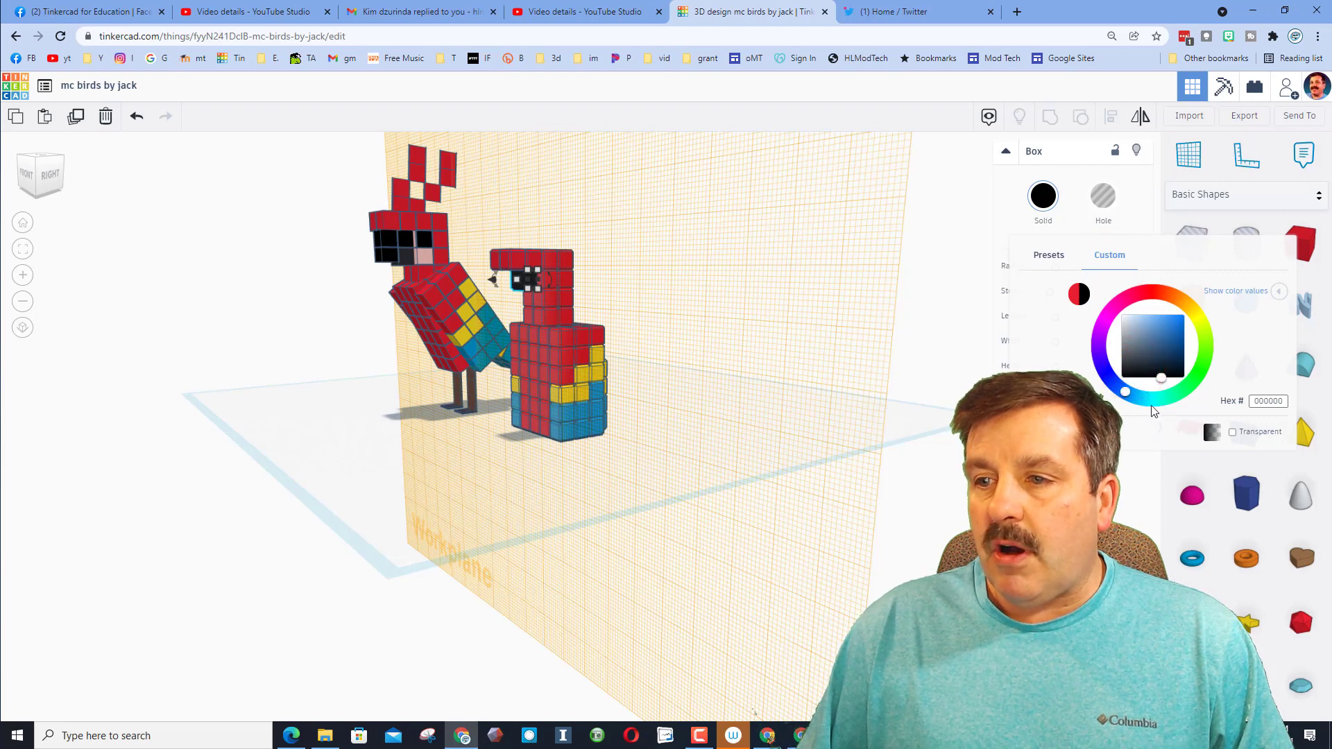
{"action": "left_click", "coordinate": [678, 325]}
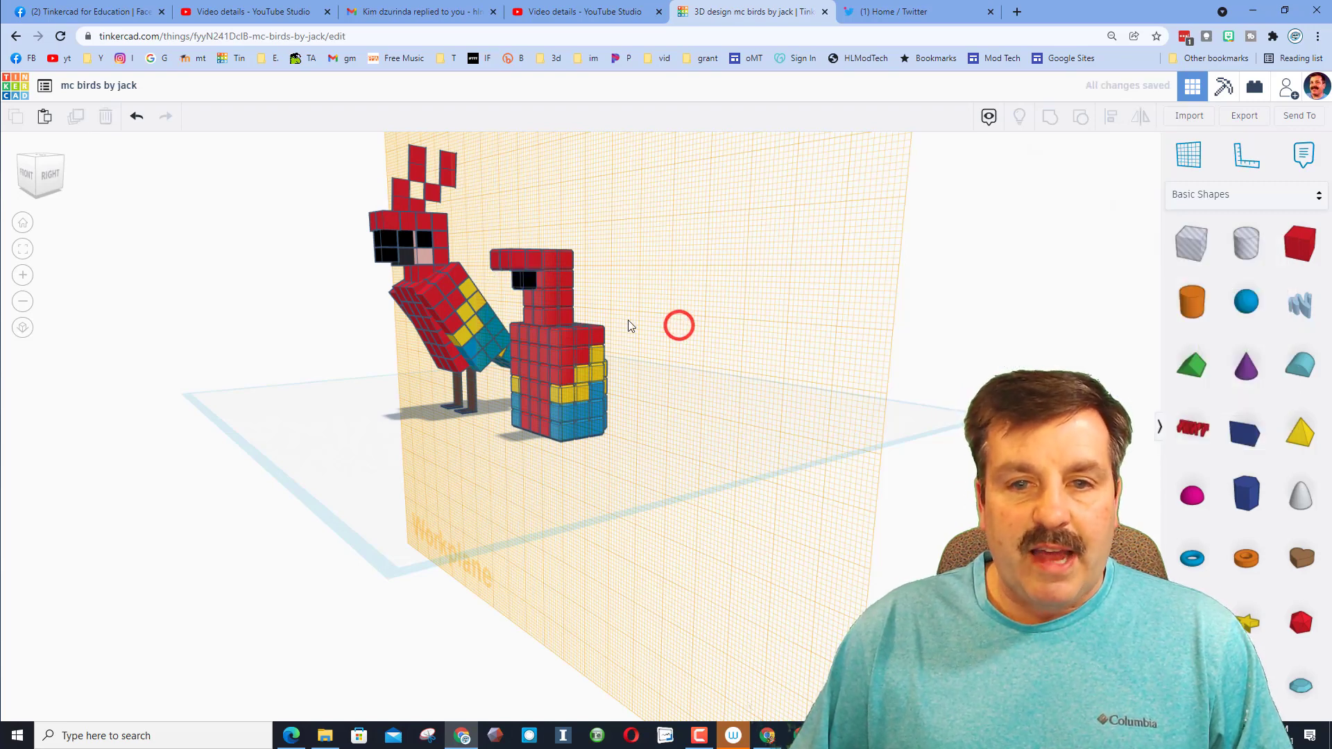
Focus the view on the black beak box and return the workplane to the base grid.
{"action": "left_click", "coordinate": [515, 289]}
{"action": "key", "text": "f"}
{"action": "right_click_drag", "start_coordinate": [828, 407], "coordinate": [971, 489]}
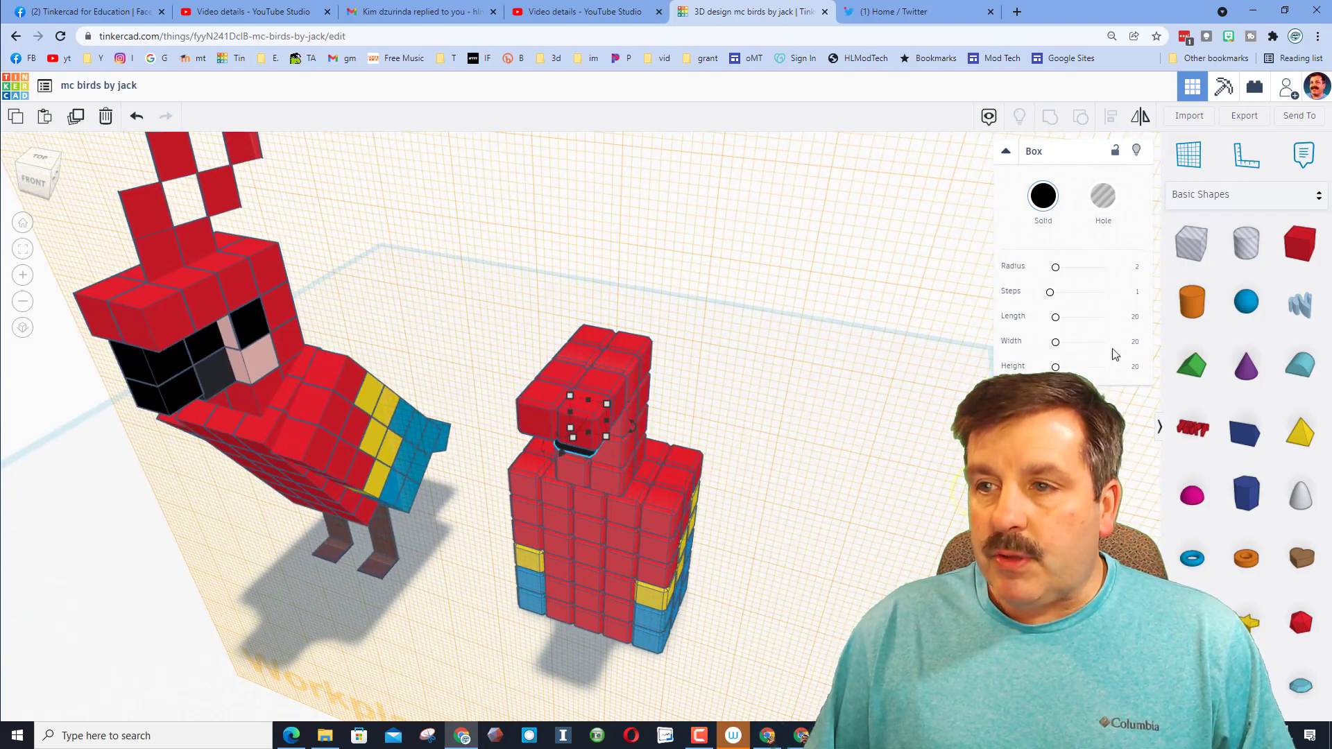
{"action": "left_click", "coordinate": [1189, 156]}
{"action": "left_click", "coordinate": [922, 430]}
{"action": "right_click_drag", "start_coordinate": [889, 429], "coordinate": [741, 377]}
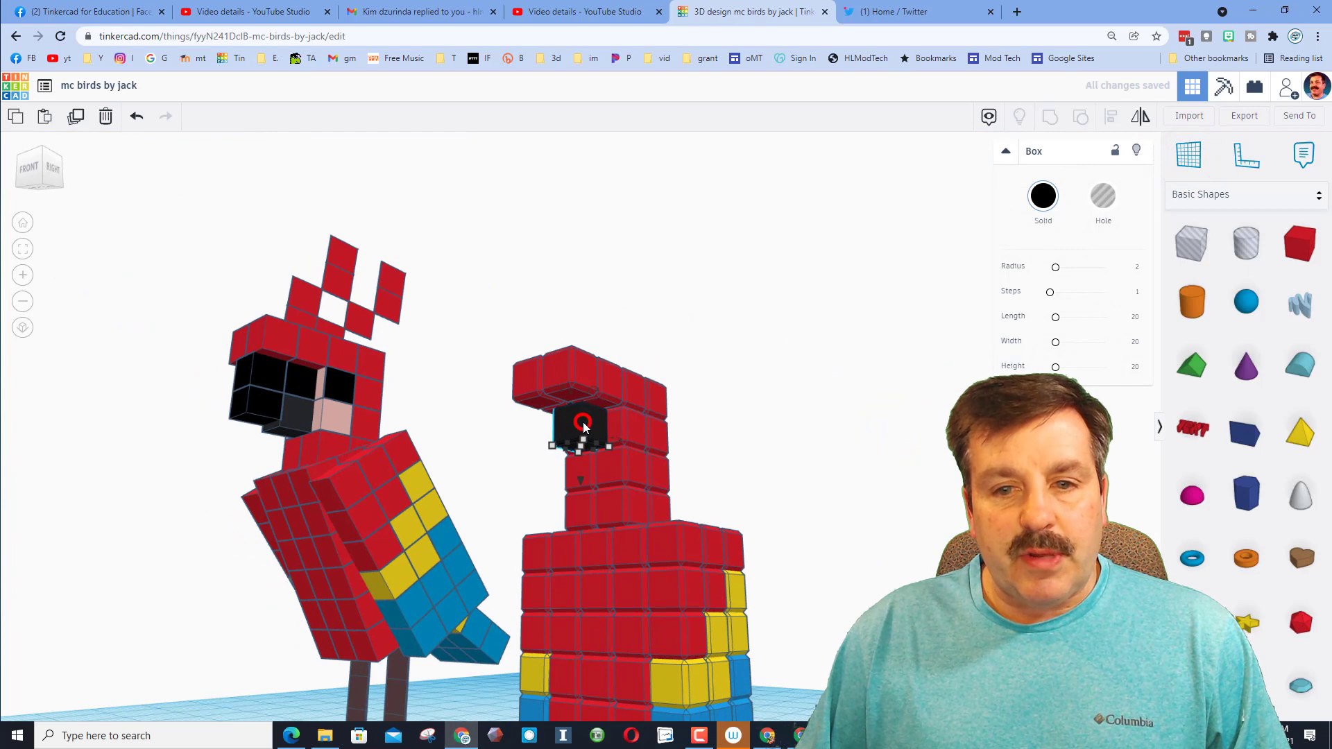
Duplicate the black box one box toward the front, and duplicate that copy one box down.
{"action": "key", "text": "ctrl+d"}
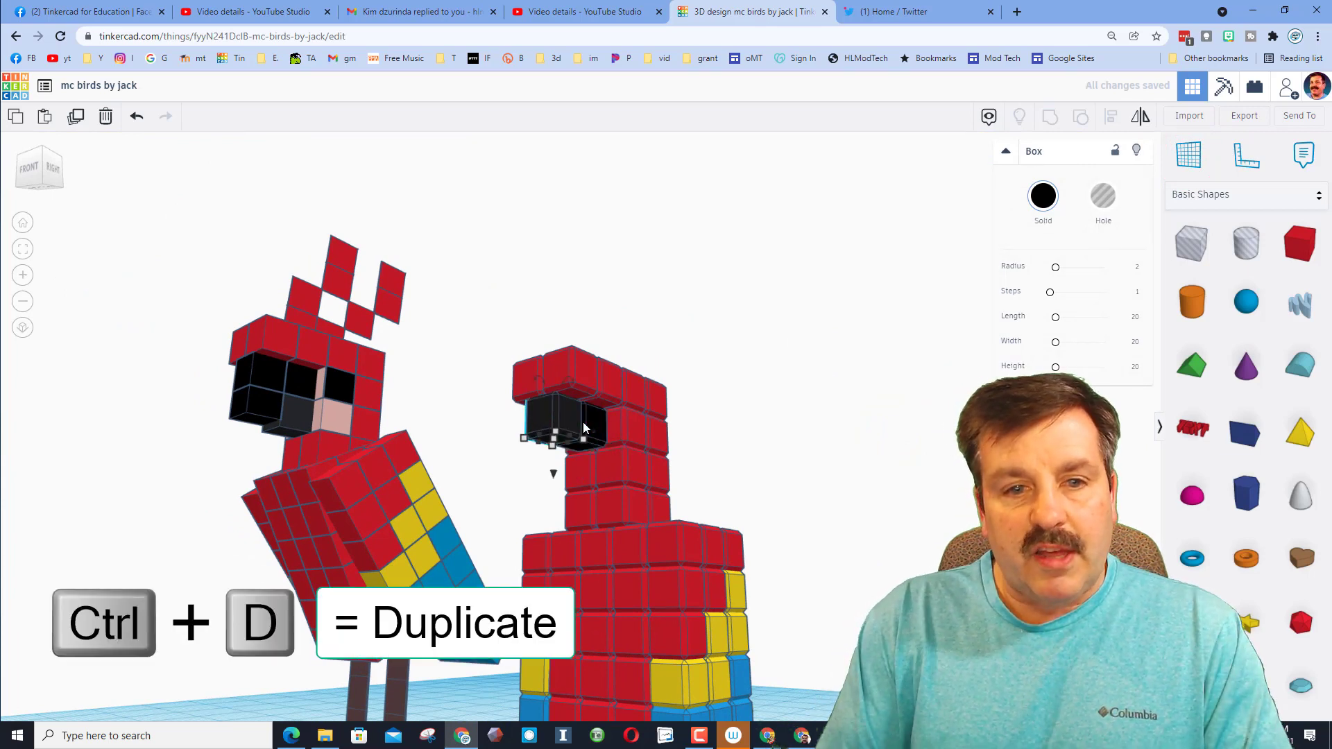
{"action": "left_click_drag", "start_coordinate": [583, 428], "coordinate": [556, 430]}
{"action": "left_click", "coordinate": [556, 426]}
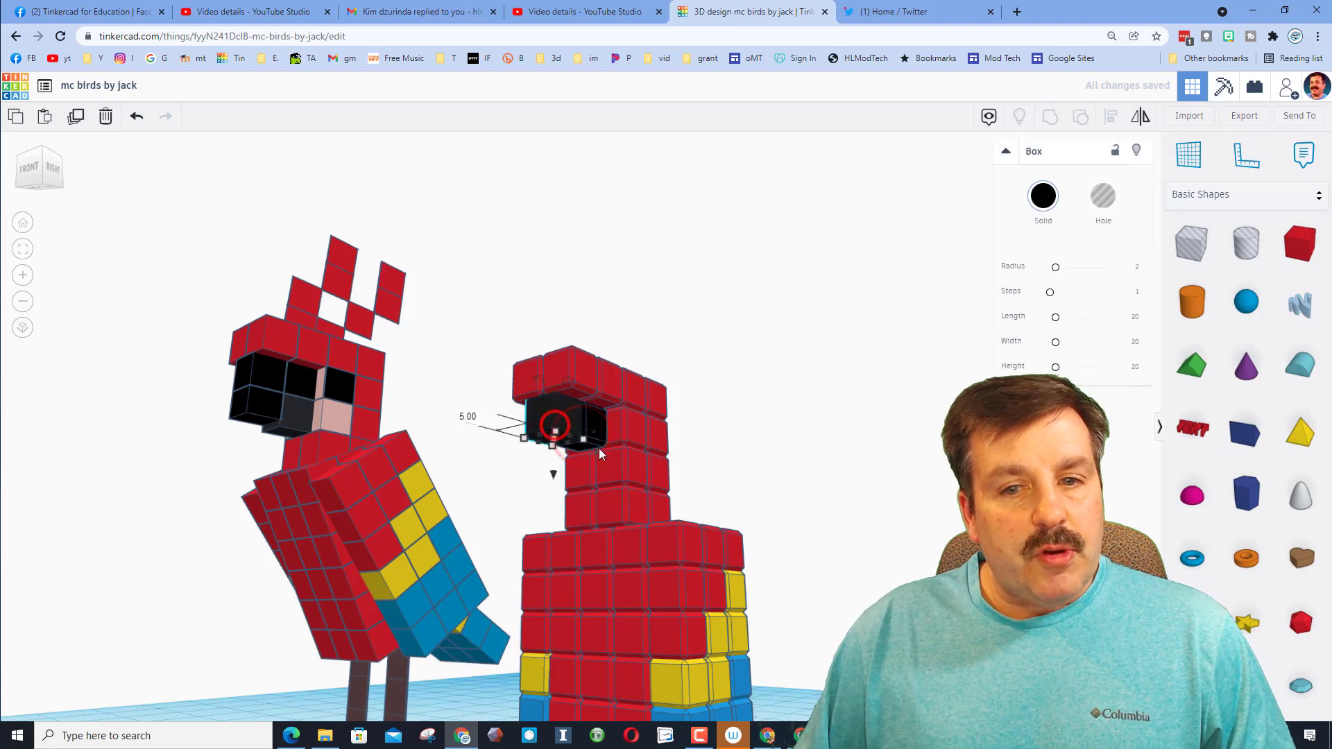
{"action": "key", "text": "ctrl+d"}
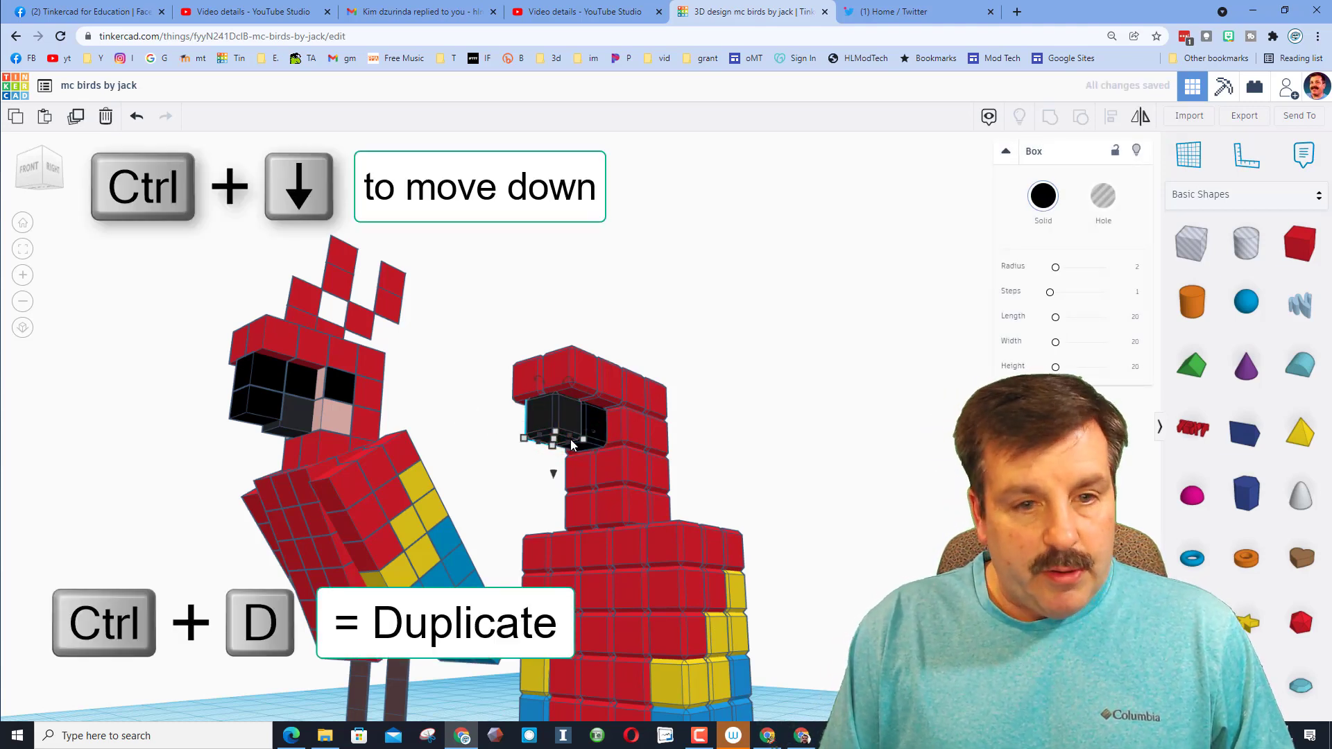
{"action": "key", "text": "ctrl+Down"}
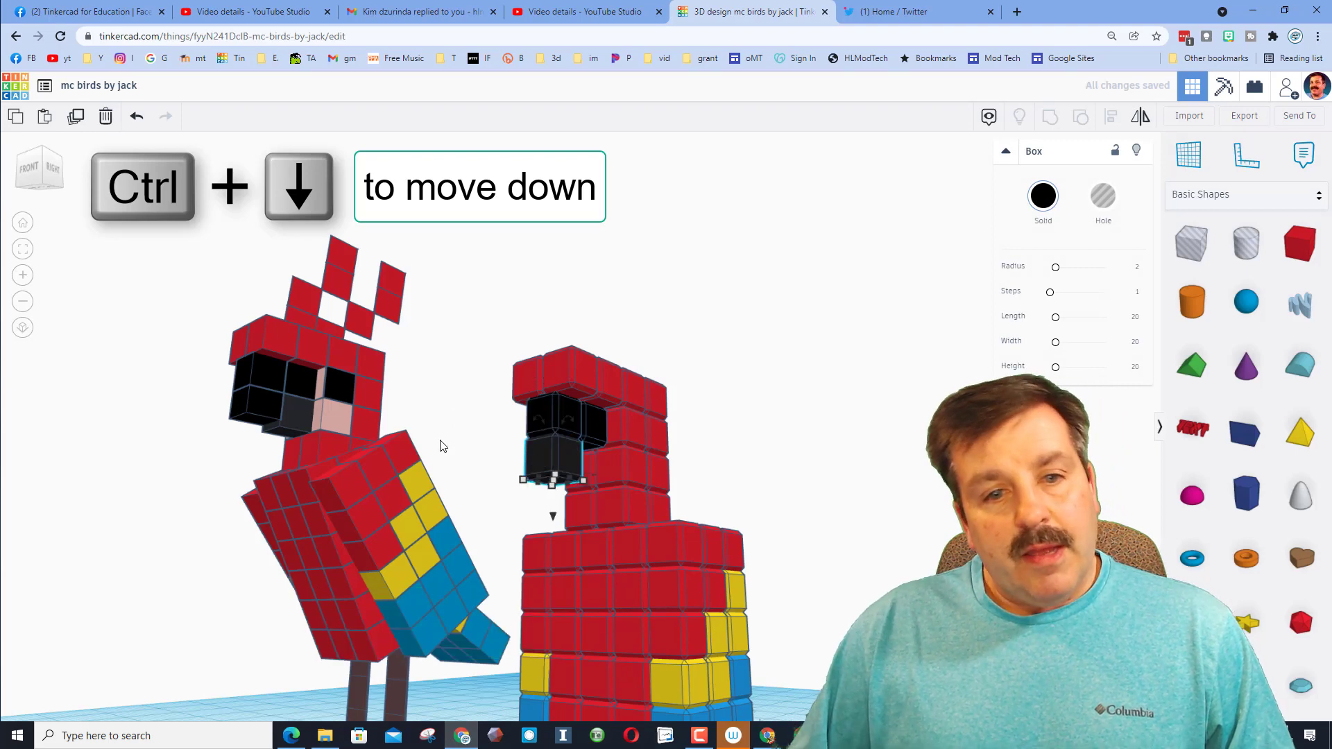
Duplicate the rear black beak box one box down, completing a two-by-two beak.
{"action": "mouse_move", "coordinate": [557, 484]}
{"action": "right_mouse_down"}
{"action": "mouse_move", "coordinate": [500, 480]}
{"action": "mouse_move", "coordinate": [541, 486]}
{"action": "right_mouse_up"}
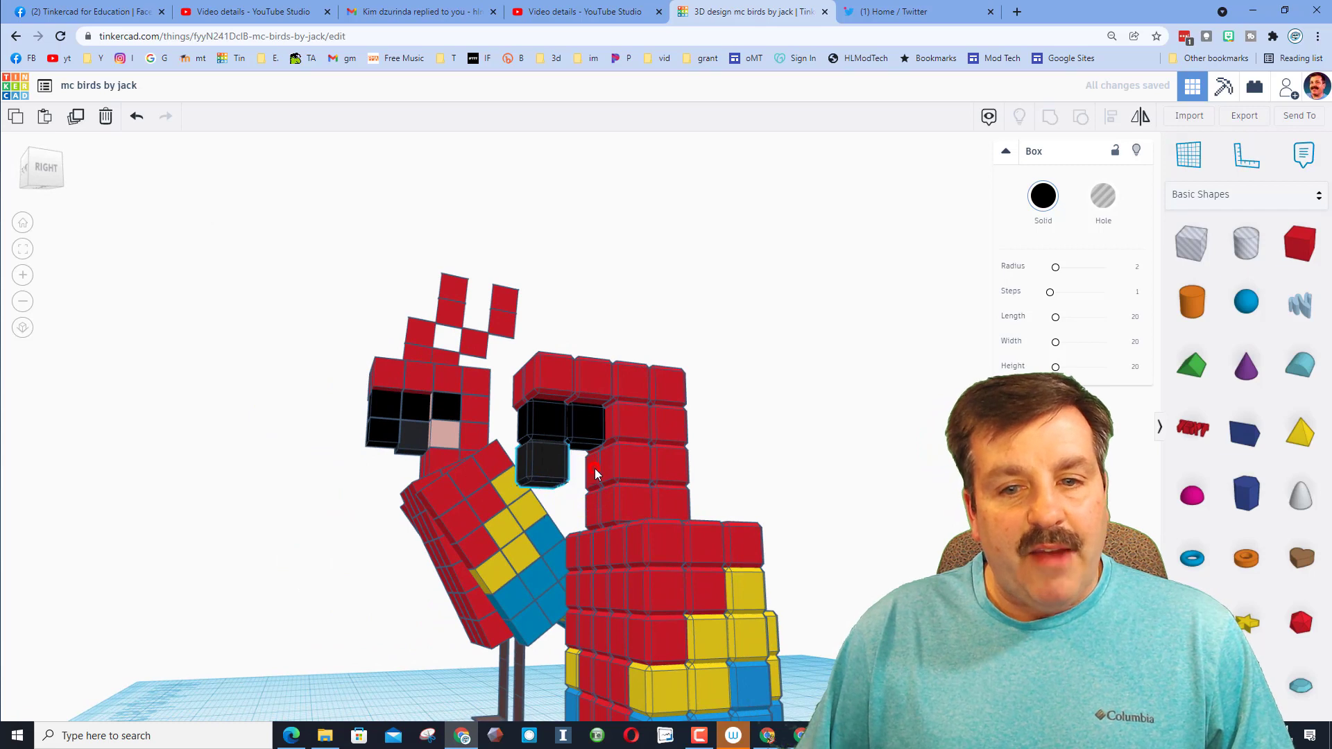
{"action": "left_click", "coordinate": [549, 467]}
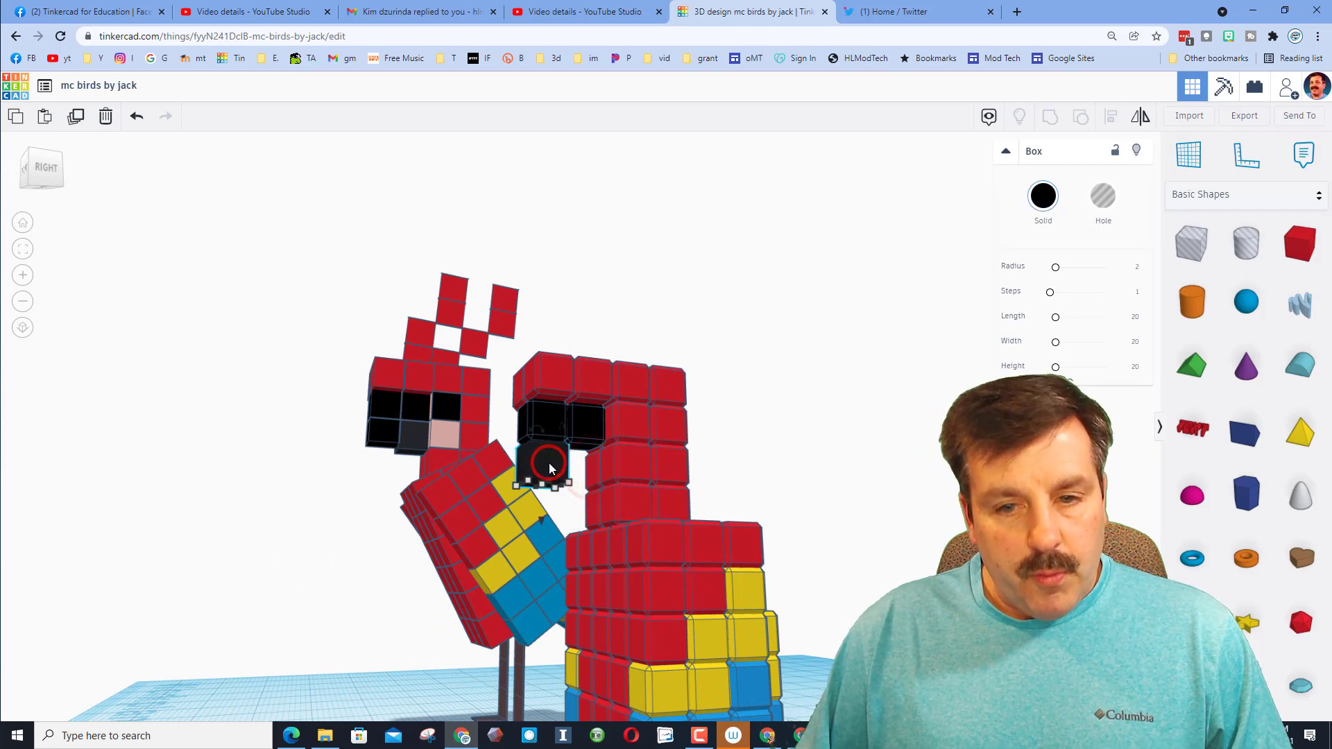
{"action": "left_click", "coordinate": [588, 425]}
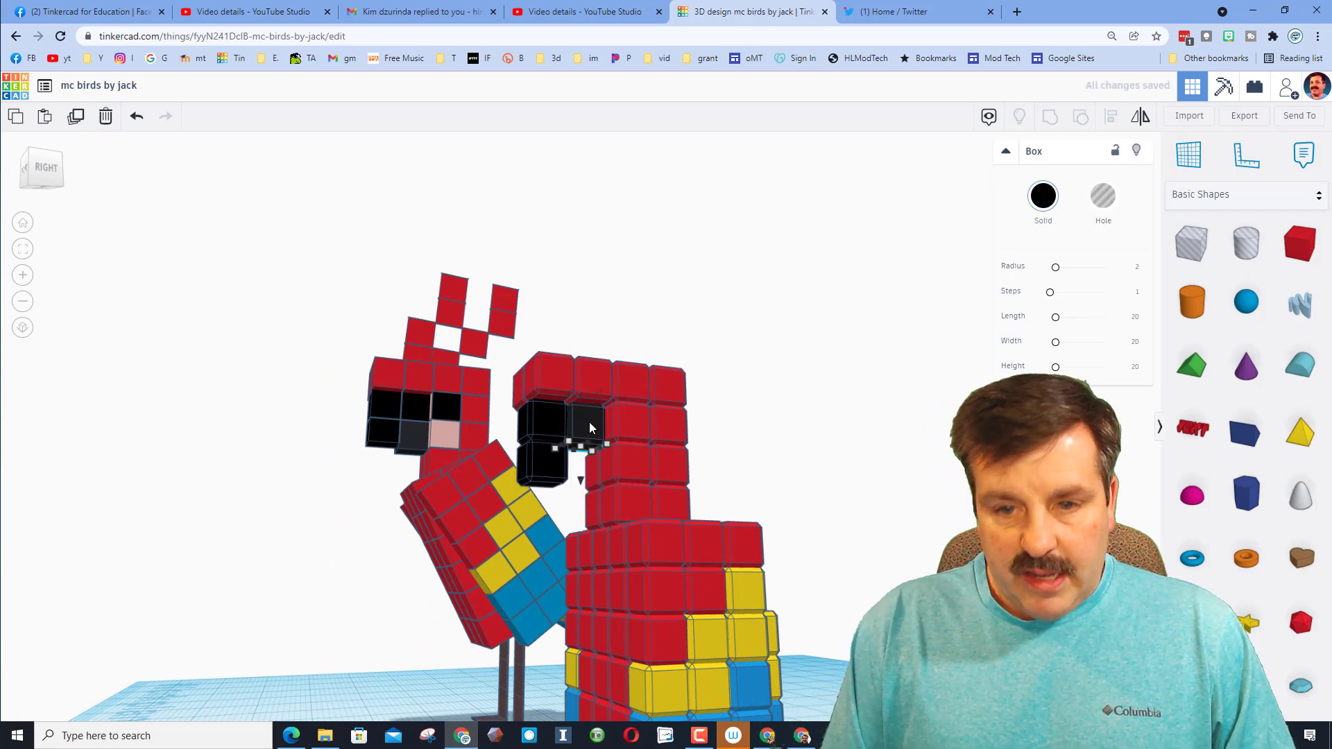
{"action": "key", "text": "ctrl+d"}
{"action": "right_click_drag", "start_coordinate": [494, 447], "coordinate": [541, 466]}
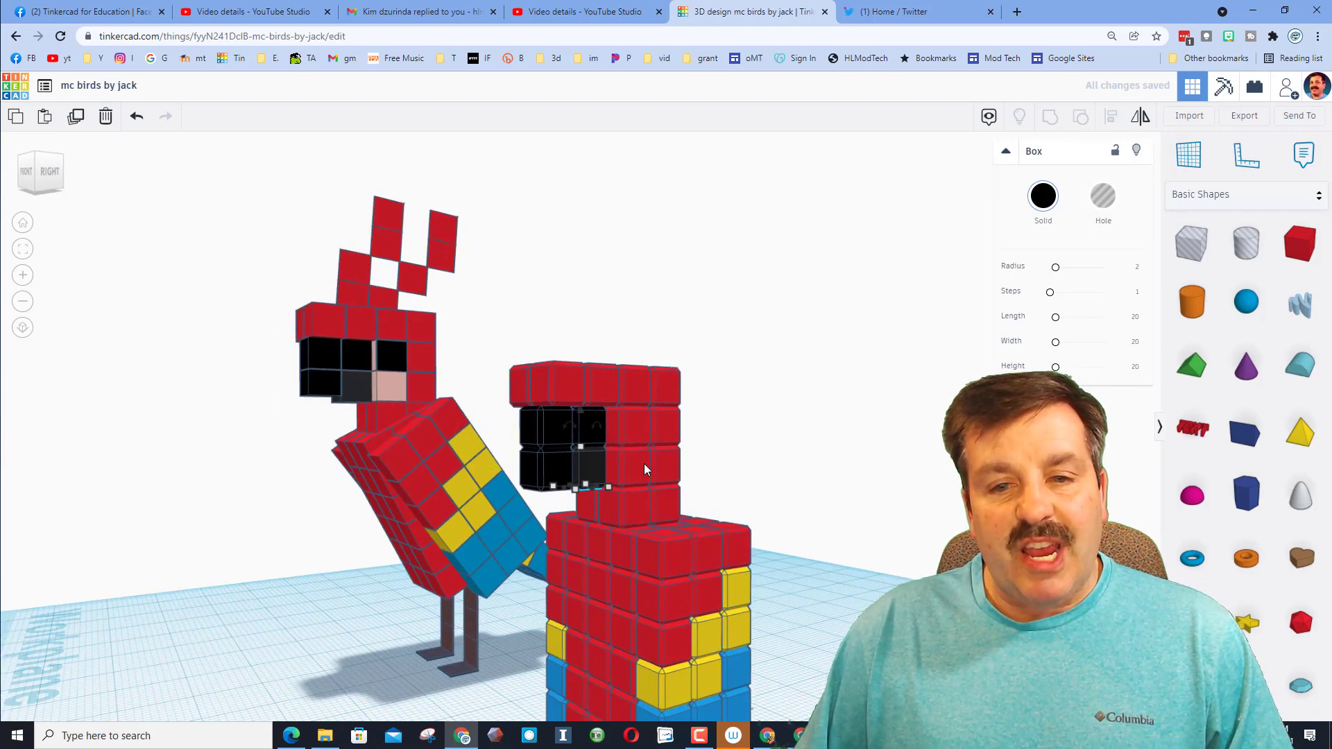
{"action": "left_click", "coordinate": [751, 444]}
Recolor the lower rear beak box with a custom dark grey slightly lighter than the black boxes.
{"action": "left_click", "coordinate": [595, 467]}
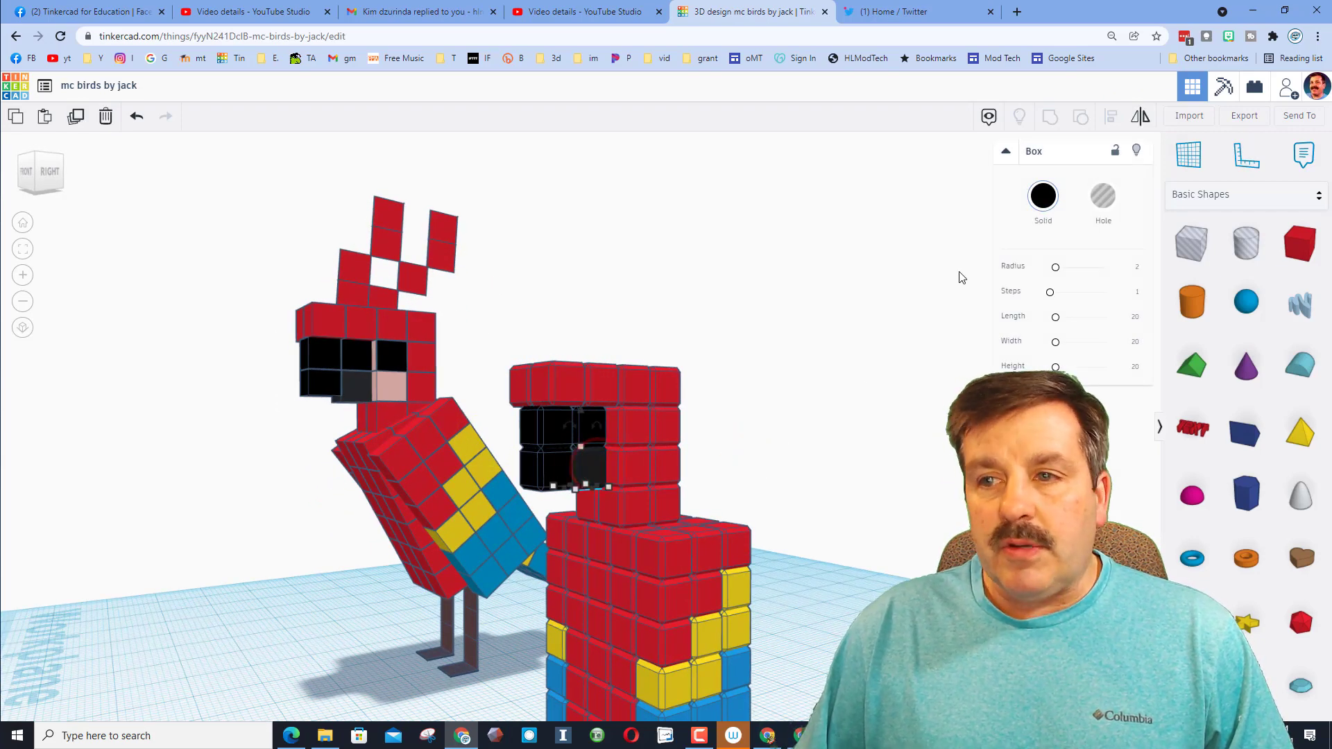
{"action": "left_click", "coordinate": [1044, 197]}
{"action": "left_click", "coordinate": [1136, 366]}
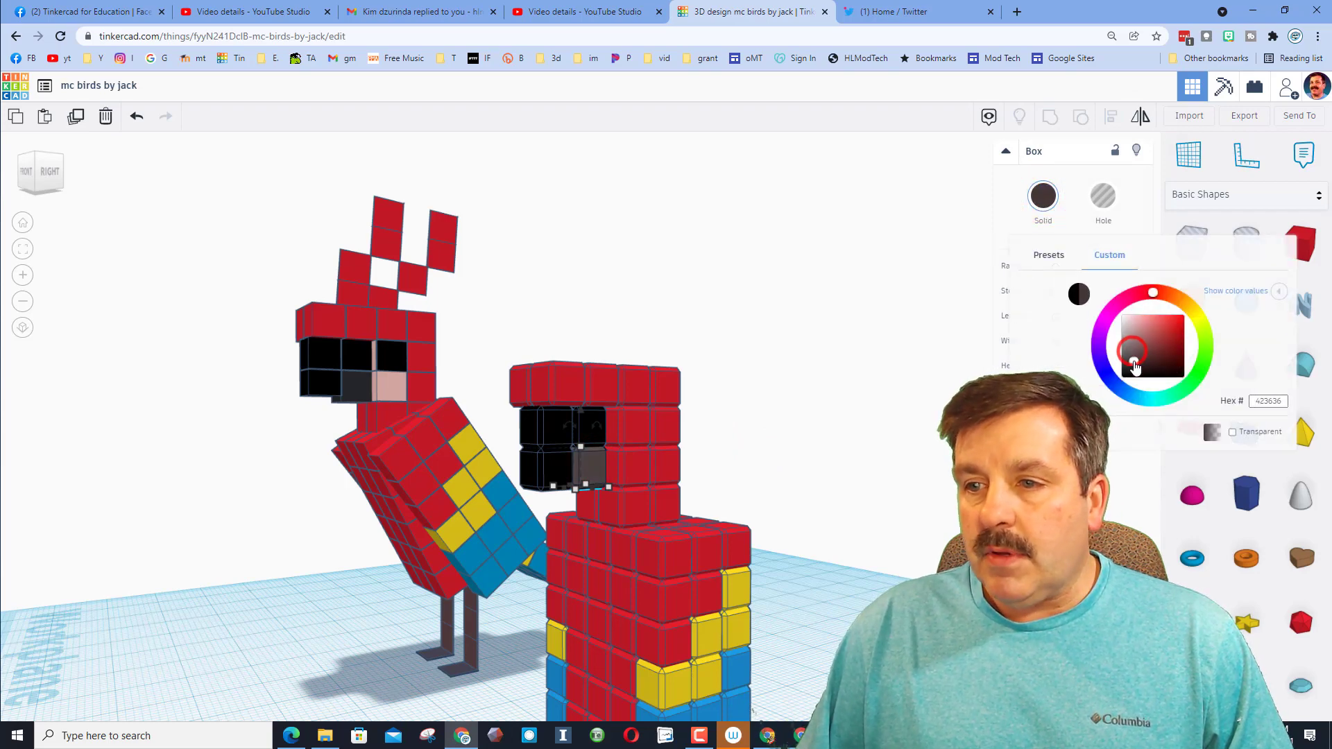
Set the snap grid to 1.0 mm and slightly reduce the height of the lower front beak box.
{"action": "left_click", "coordinate": [538, 464]}
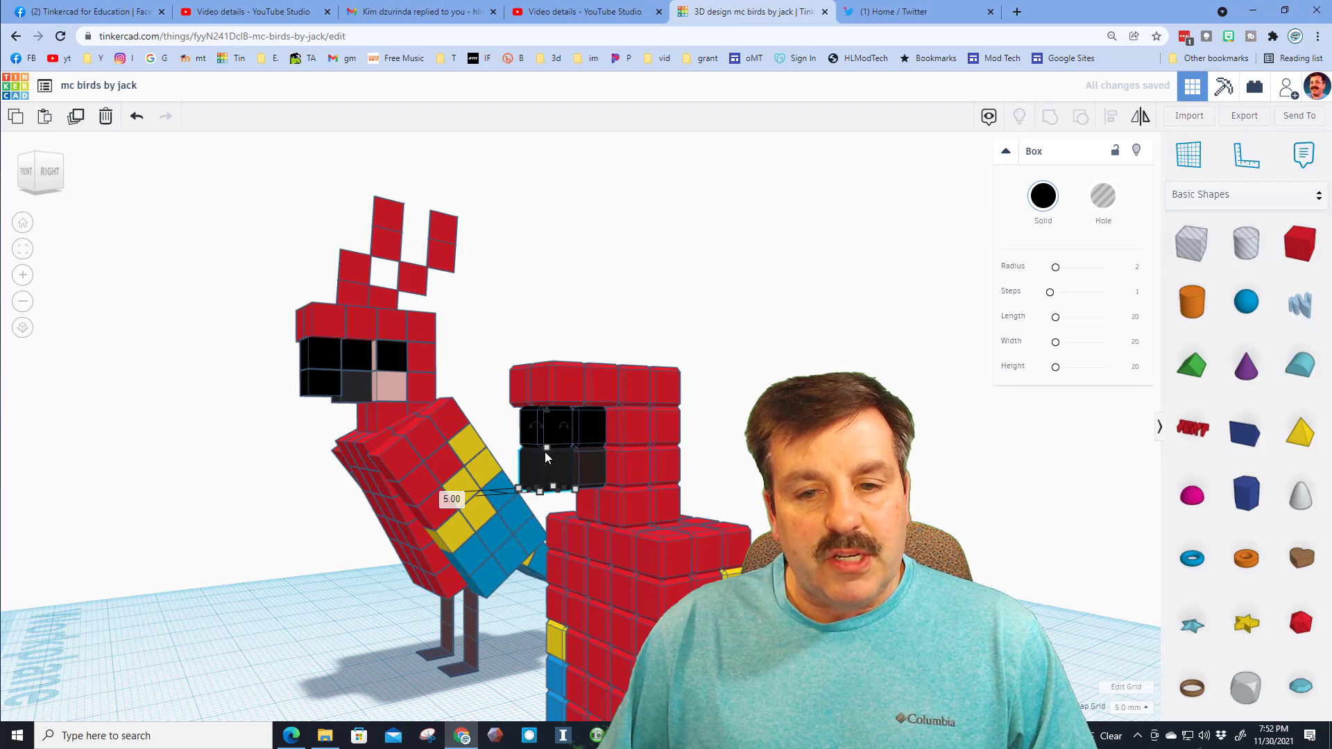
{"action": "left_click", "coordinate": [1129, 707]}
{"action": "left_click", "coordinate": [1123, 646]}
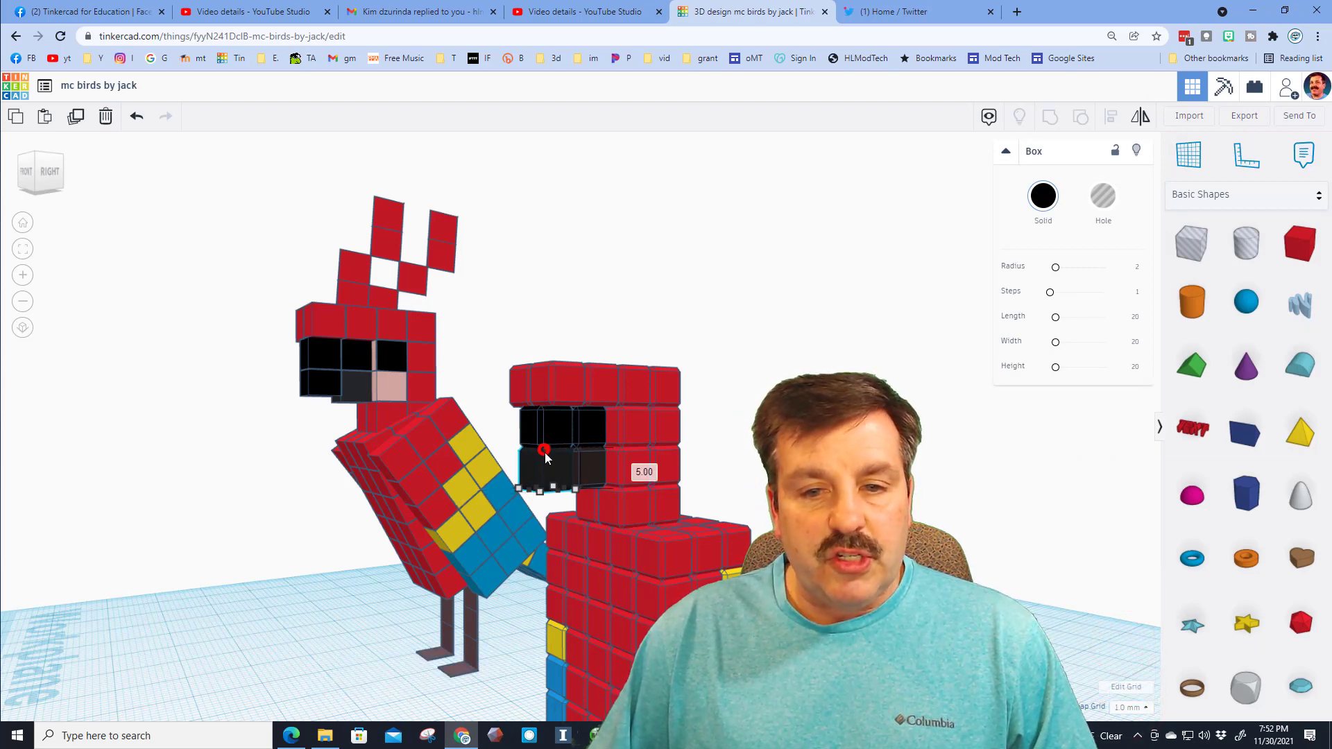
{"action": "mouse_move", "coordinate": [554, 476]}
{"action": "right_mouse_down"}
{"action": "mouse_move", "coordinate": [600, 466]}
{"action": "mouse_move", "coordinate": [565, 469]}
{"action": "right_mouse_up"}
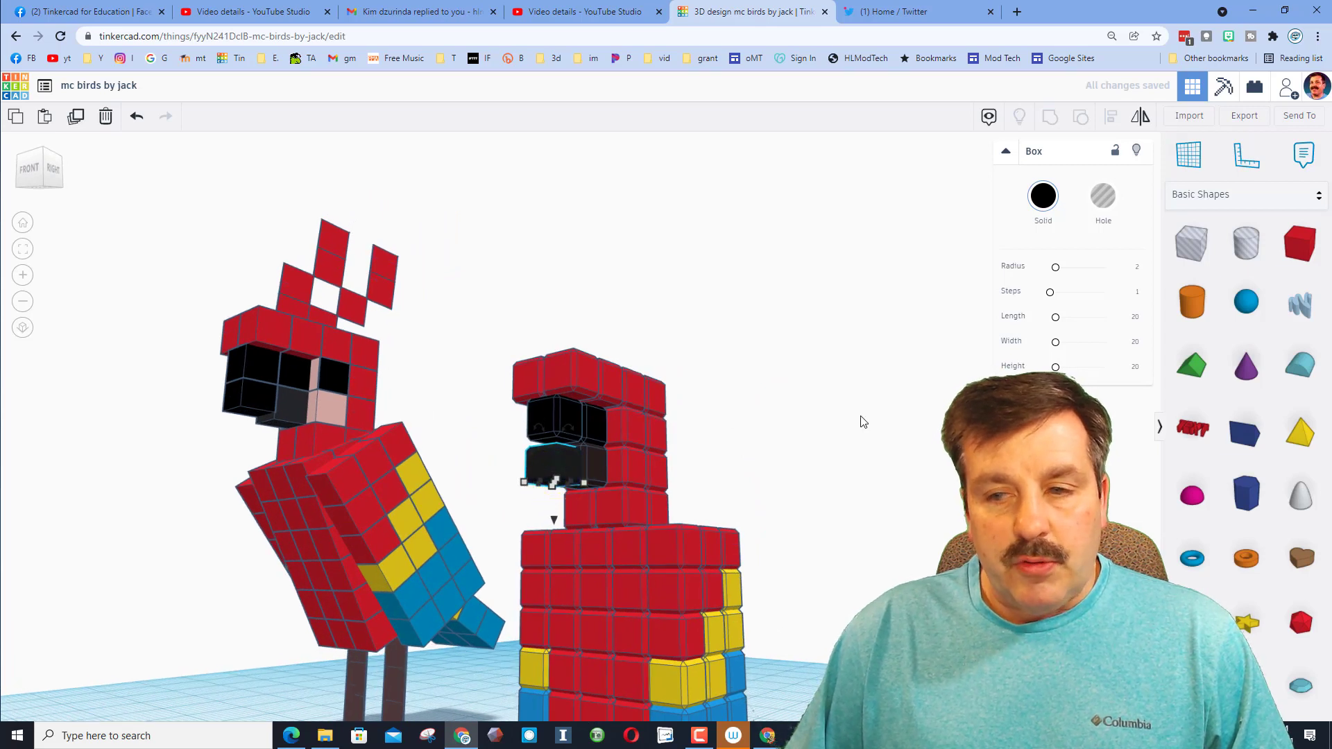
Place a workplane on the underside of the upper front beak box and seat the shortened box against it.
{"action": "left_click", "coordinate": [1185, 158]}
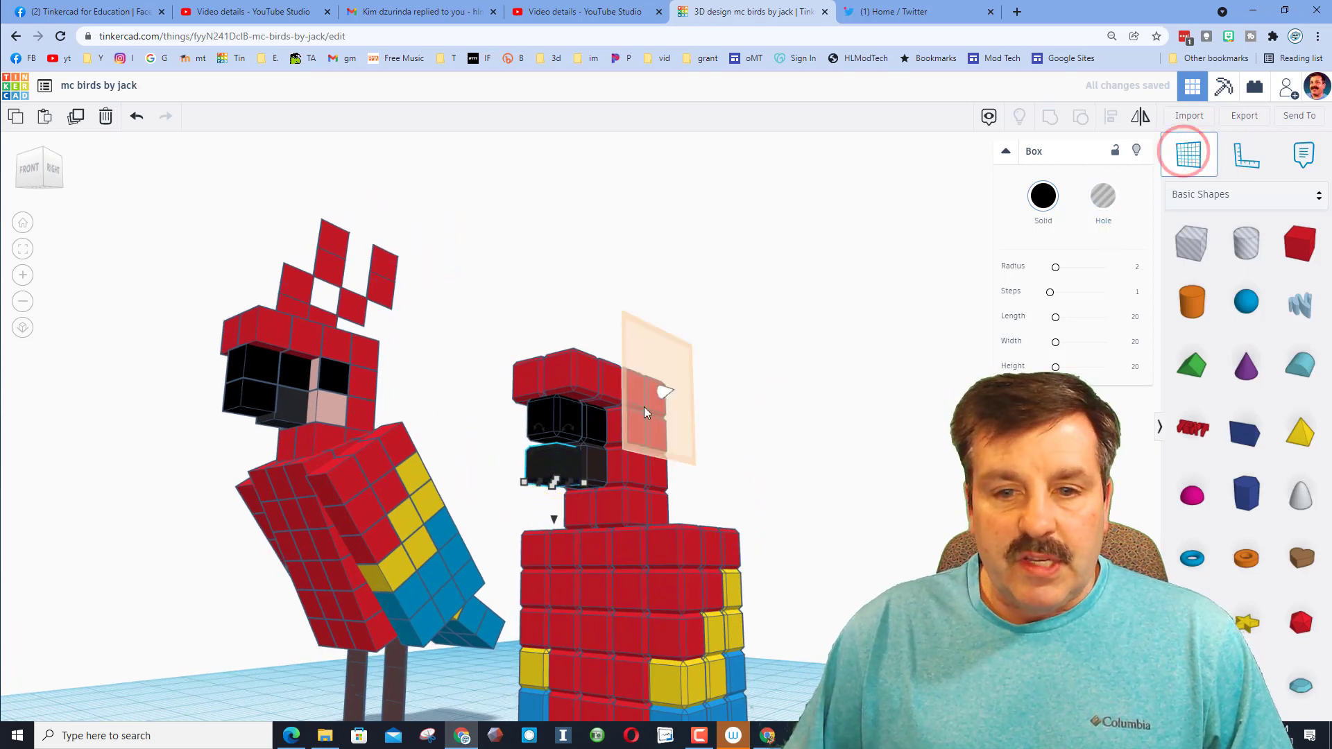
{"action": "left_click", "coordinate": [553, 451]}
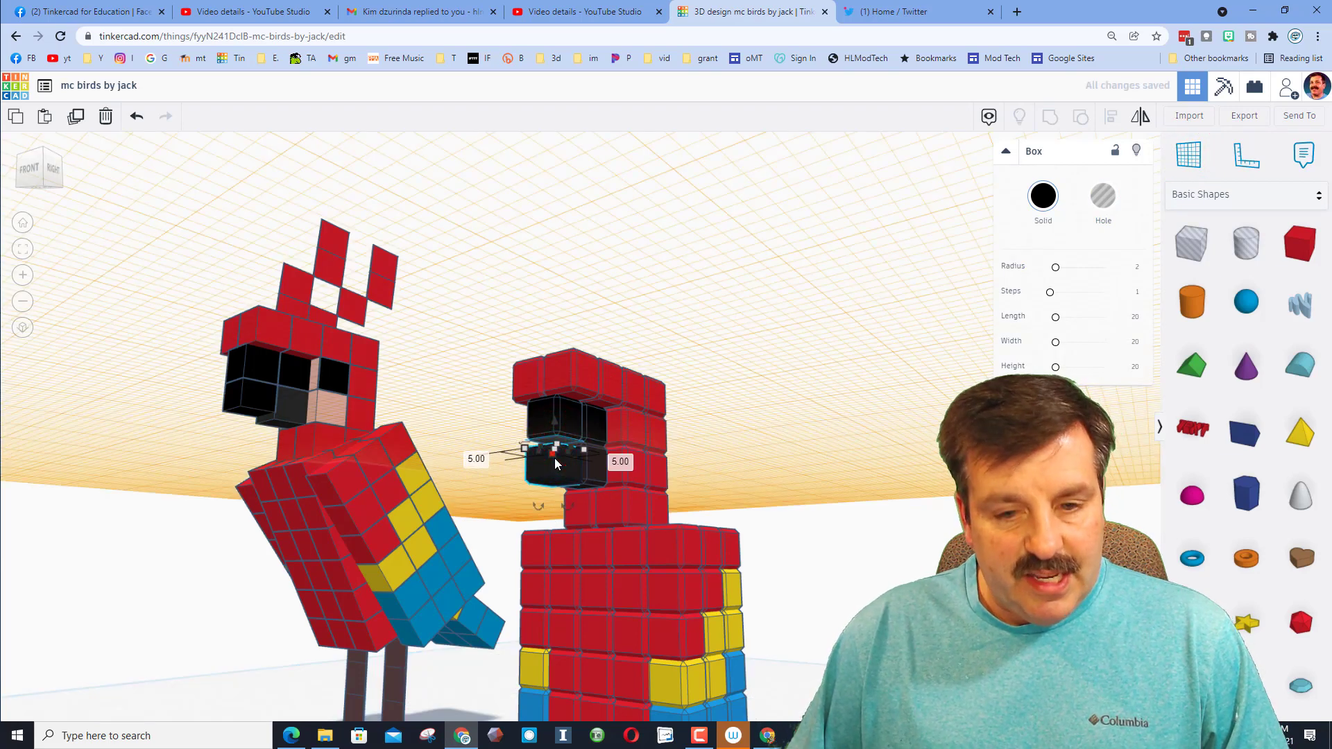
{"action": "left_click", "coordinate": [728, 444]}
{"action": "right_click_drag", "start_coordinate": [778, 448], "coordinate": [787, 476]}
{"action": "right_click_drag", "start_coordinate": [838, 544], "coordinate": [846, 611]}
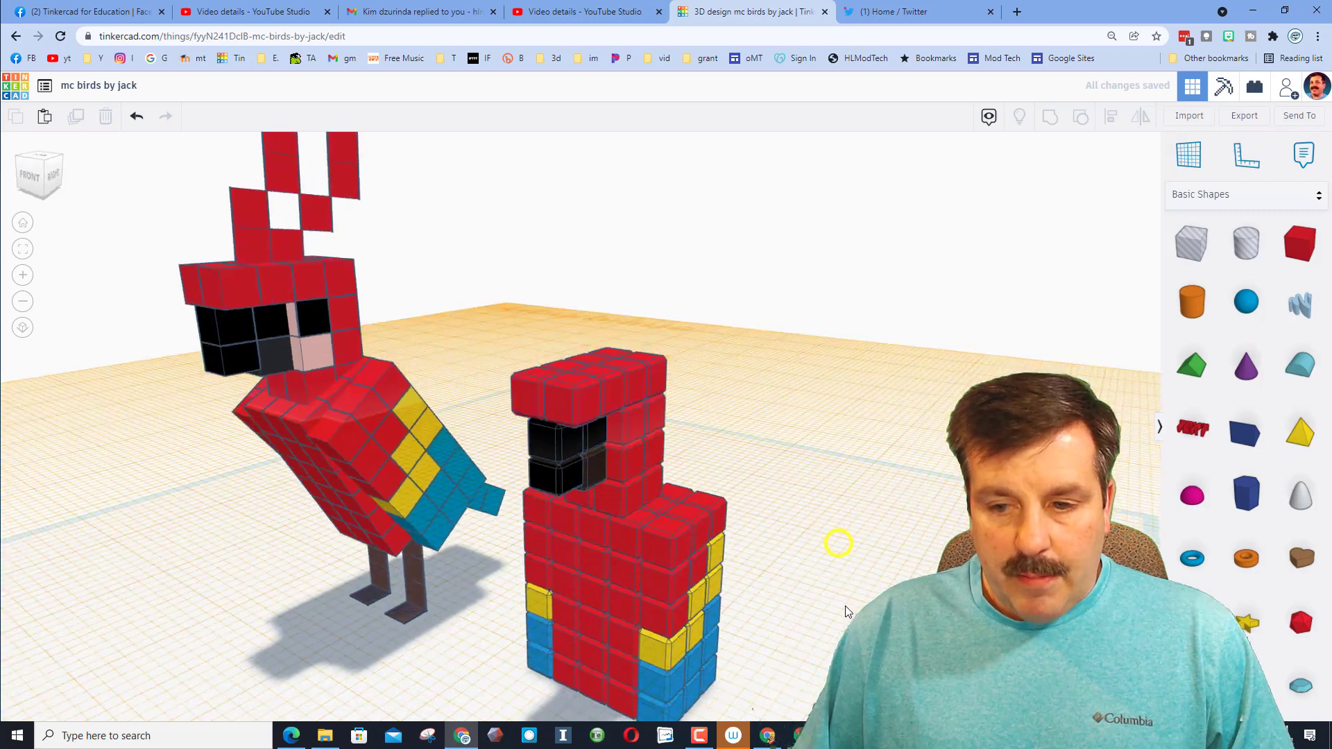
{"action": "right_click_drag", "start_coordinate": [870, 539], "coordinate": [853, 561]}
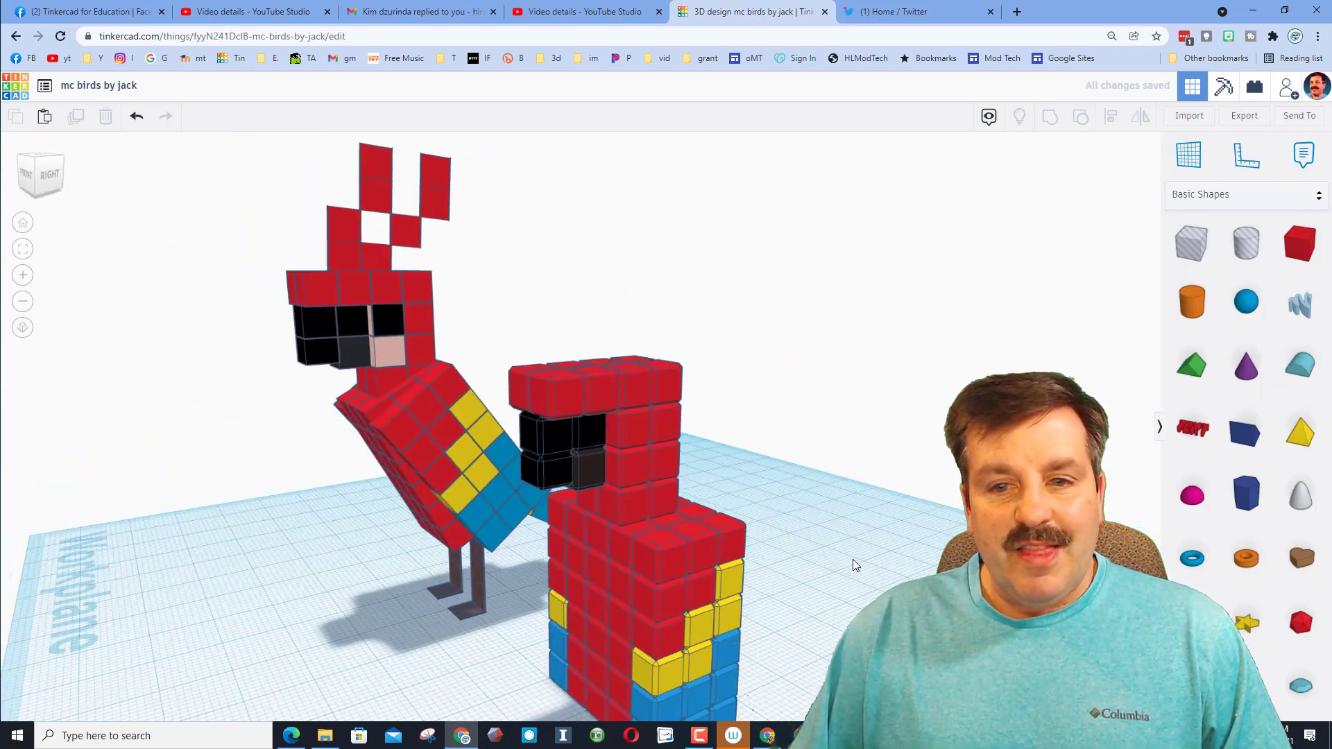
Hide the sample parrot so only the new beveled parrot is left in view.
{"action": "right_click_drag", "start_coordinate": [513, 563], "coordinate": [416, 521]}
{"action": "right_click_drag", "start_coordinate": [226, 453], "coordinate": [314, 378]}
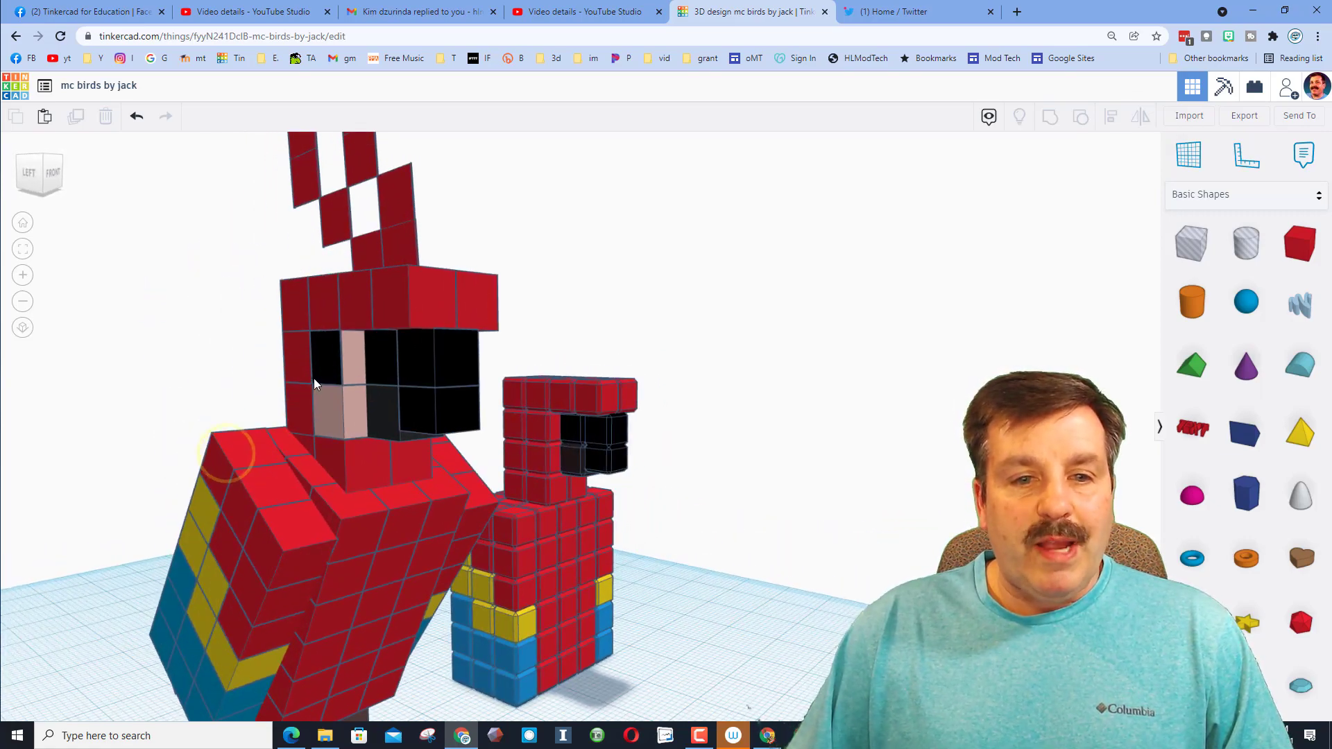
{"action": "right_click_drag", "start_coordinate": [562, 484], "coordinate": [354, 546]}
{"action": "scroll", "coordinate": [305, 495], "scroll_direction": "down", "scroll_amount": 2}
{"action": "right_click_drag", "start_coordinate": [305, 494], "coordinate": [321, 270]}
{"action": "mouse_move", "coordinate": [487, 596]}
{"action": "left_mouse_down"}
{"action": "mouse_move", "coordinate": [498, 623]}
{"action": "mouse_move", "coordinate": [489, 607]}
{"action": "left_mouse_up"}
{"action": "key", "text": "Delete"}
{"action": "right_click_drag", "start_coordinate": [566, 594], "coordinate": [326, 550]}
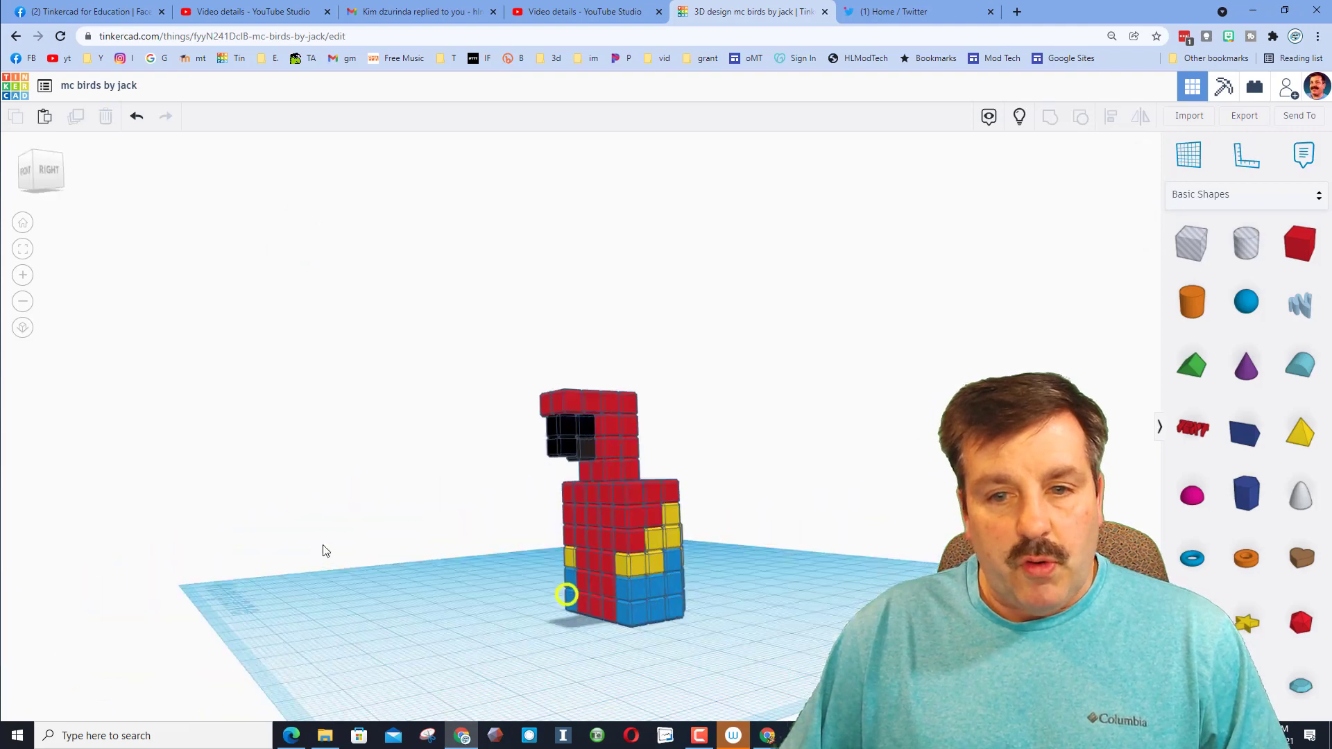
Hide the black and dark grey beak boxes in front of the head.
{"action": "right_click_drag", "start_coordinate": [430, 524], "coordinate": [378, 549]}
{"action": "scroll", "coordinate": [460, 543], "scroll_direction": "up", "scroll_amount": 2}
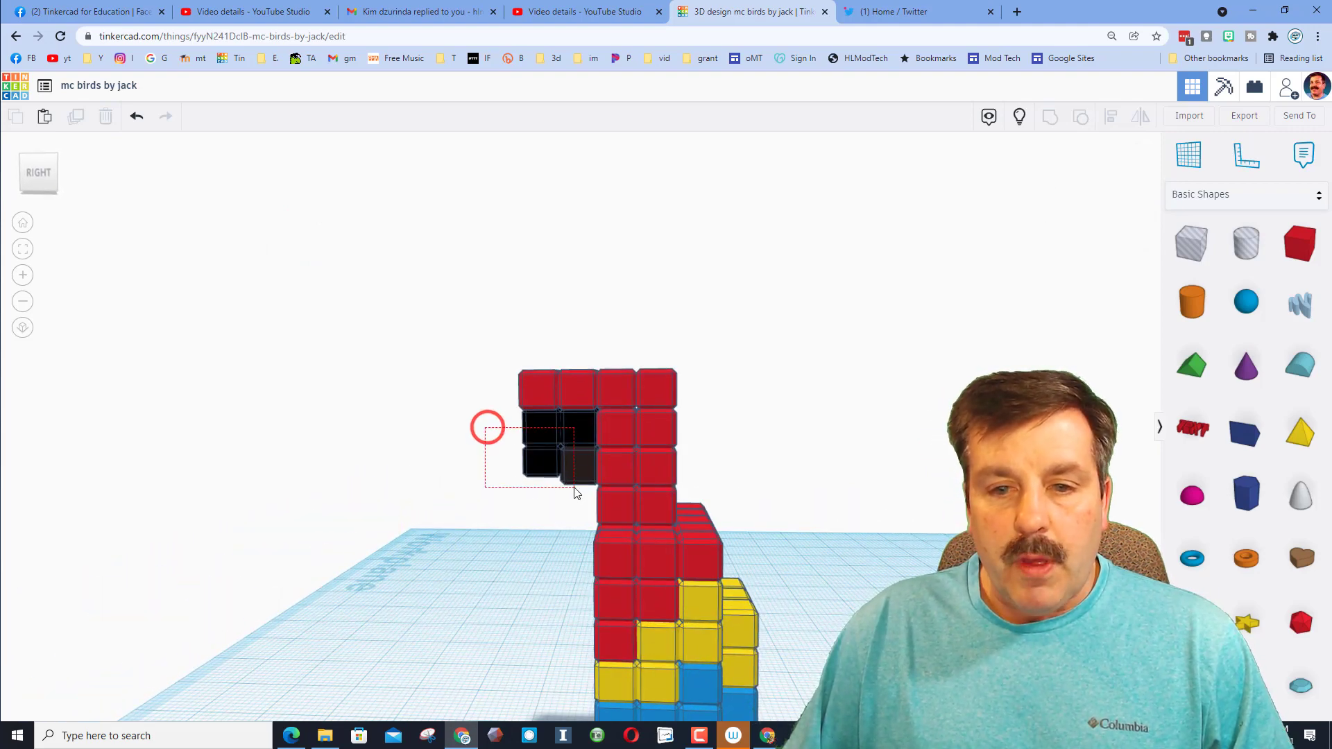
{"action": "left_click_drag", "start_coordinate": [574, 488], "coordinate": [576, 489]}
{"action": "left_click", "coordinate": [1135, 152]}
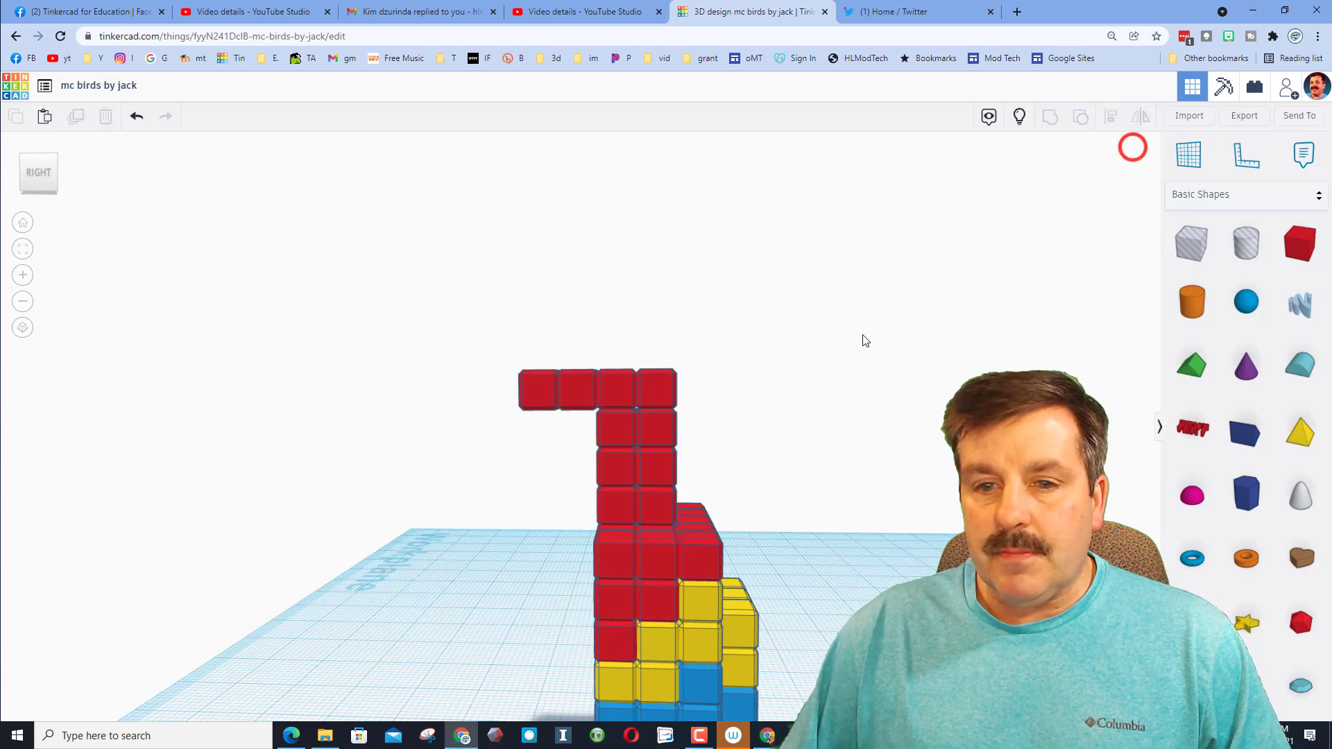
Ungroup the red head blocks so the boxes behind the beak can be selected individually.
{"action": "left_click_drag", "start_coordinate": [609, 455], "coordinate": [622, 472]}
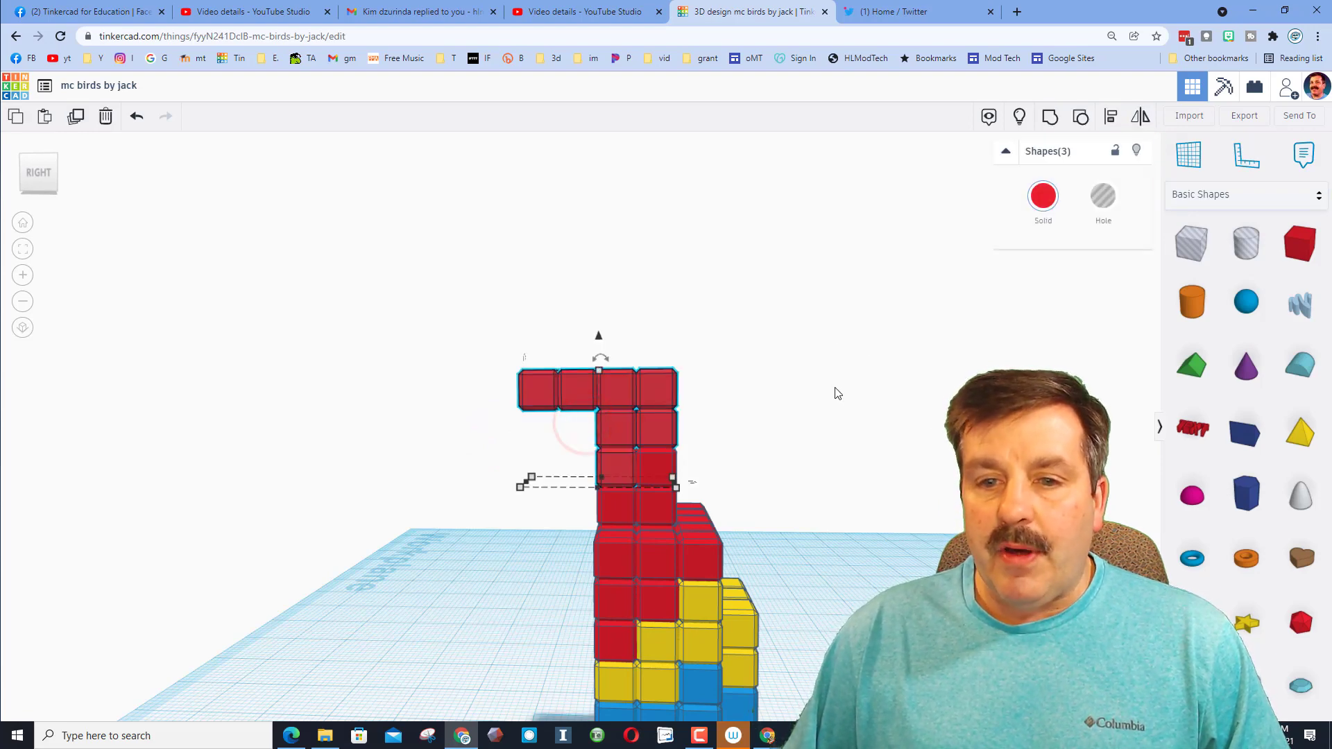
{"action": "left_click", "coordinate": [811, 398]}
{"action": "right_click_drag", "start_coordinate": [796, 398], "coordinate": [918, 389]}
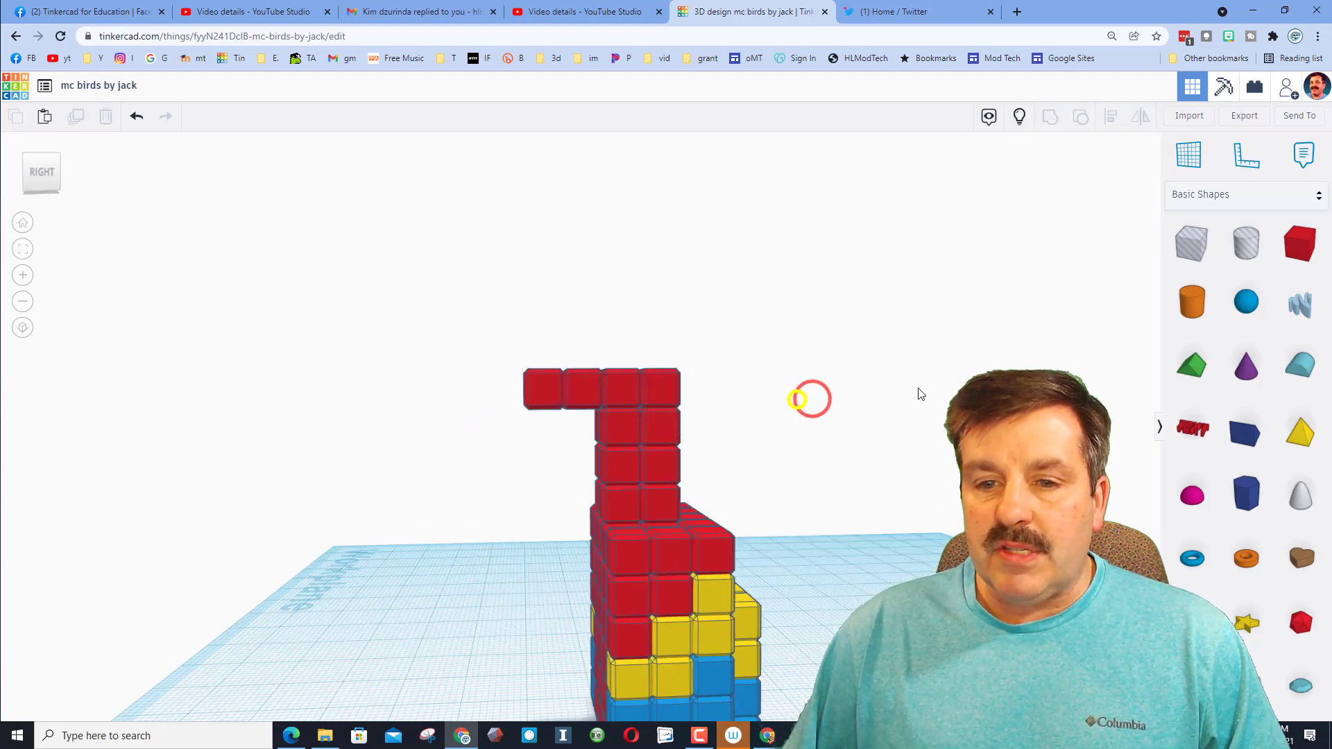
{"action": "left_click", "coordinate": [634, 436]}
{"action": "left_click", "coordinate": [1080, 116]}
{"action": "left_click", "coordinate": [793, 303]}
Recolor the four front face boxes directly below the overhanging head row with the white preset.
{"action": "right_click_drag", "start_coordinate": [726, 342], "coordinate": [561, 446]}
{"action": "left_click_drag", "start_coordinate": [600, 458], "coordinate": [617, 461]}
{"action": "left_click", "coordinate": [1043, 197]}
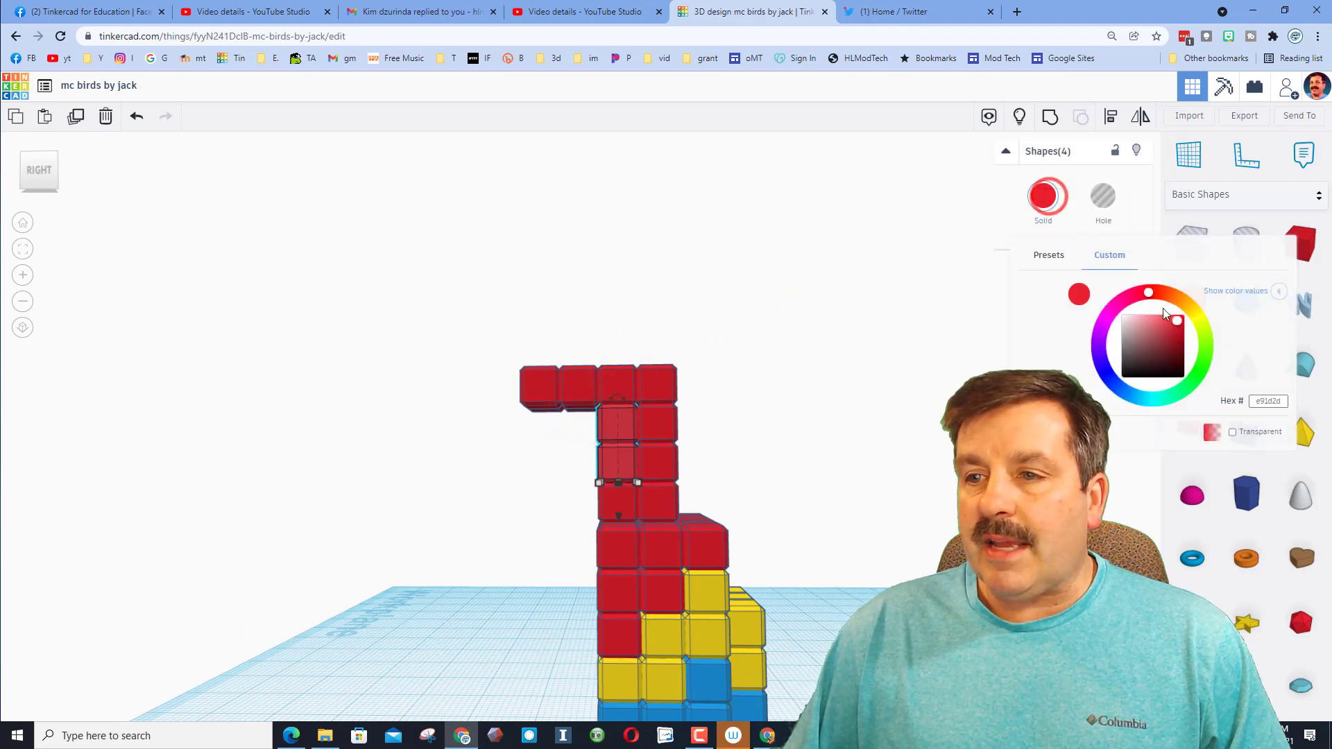
{"action": "left_click", "coordinate": [1055, 265]}
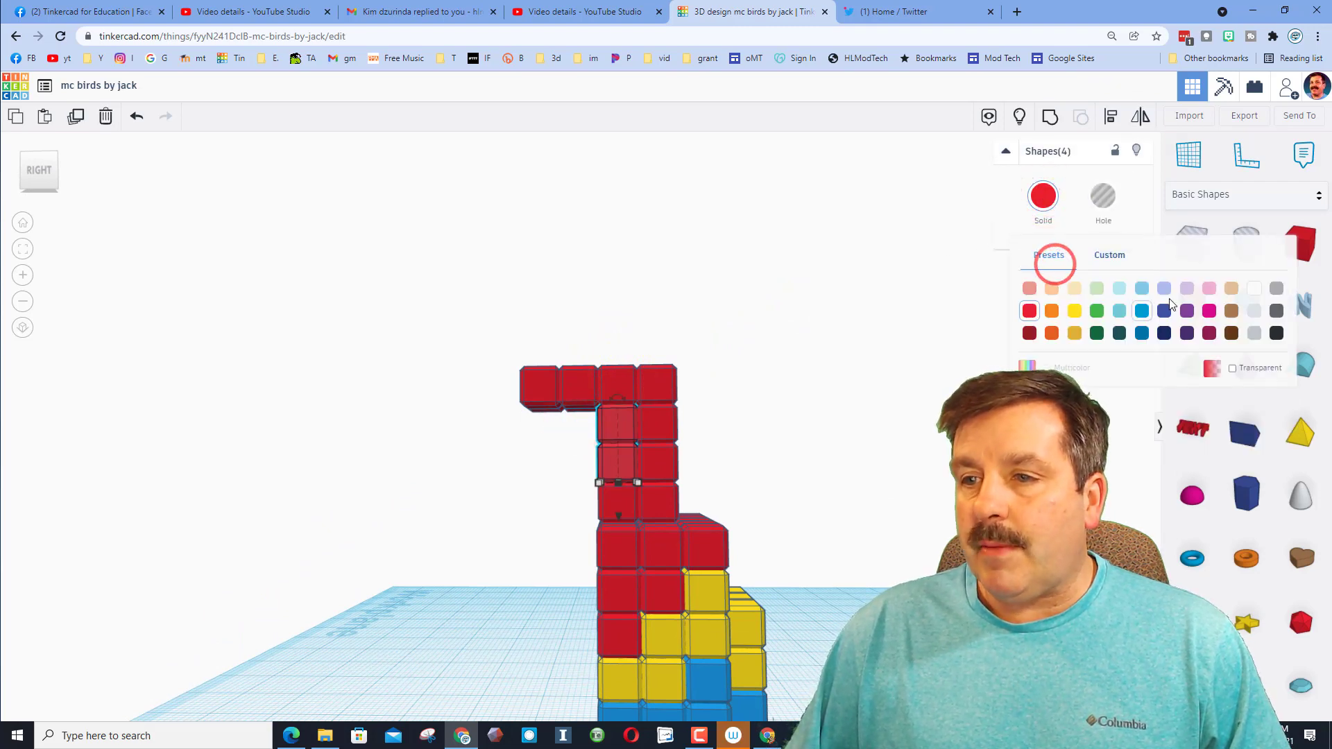
{"action": "left_click", "coordinate": [1256, 286]}
{"action": "left_click", "coordinate": [819, 373]}
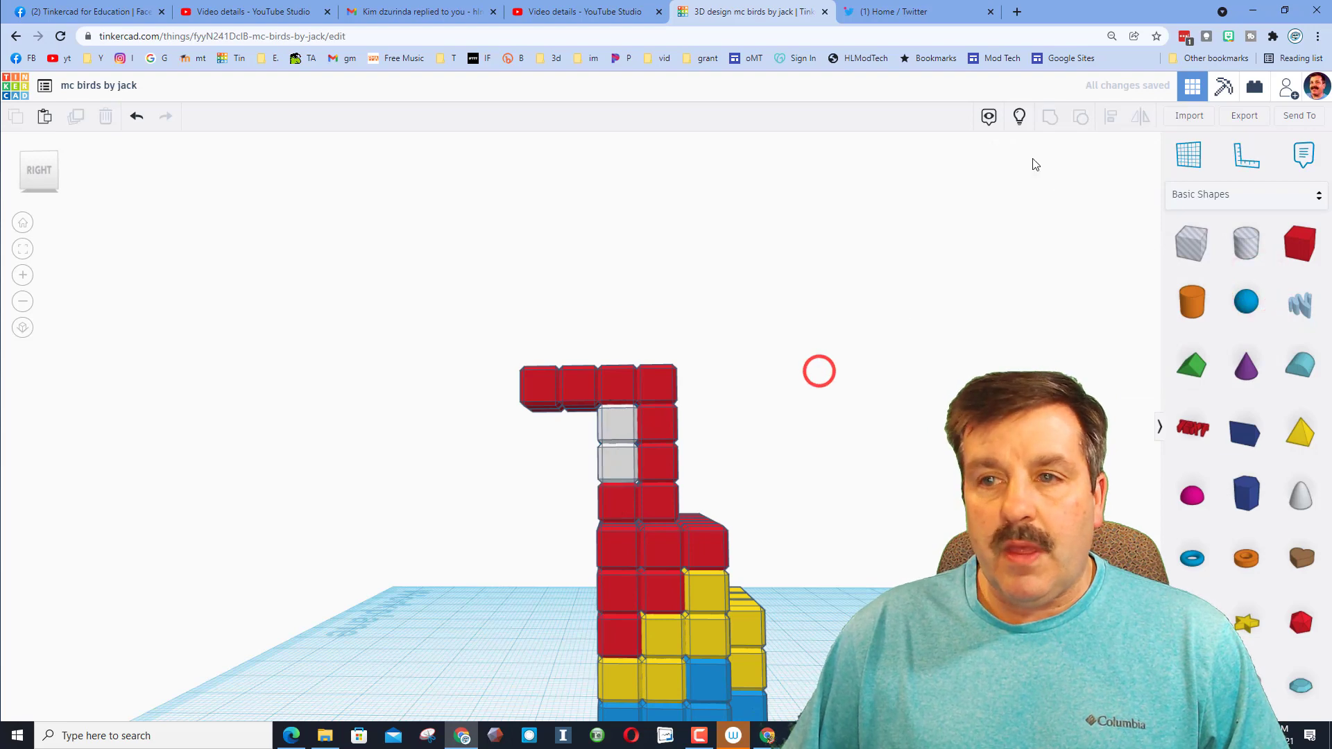
Show all hidden shapes and compare the white face with the sample parrot's eye area.
{"action": "left_click", "coordinate": [1020, 117]}
{"action": "right_click_drag", "start_coordinate": [646, 269], "coordinate": [951, 291]}
{"action": "right_click_drag", "start_coordinate": [679, 368], "coordinate": [434, 361]}
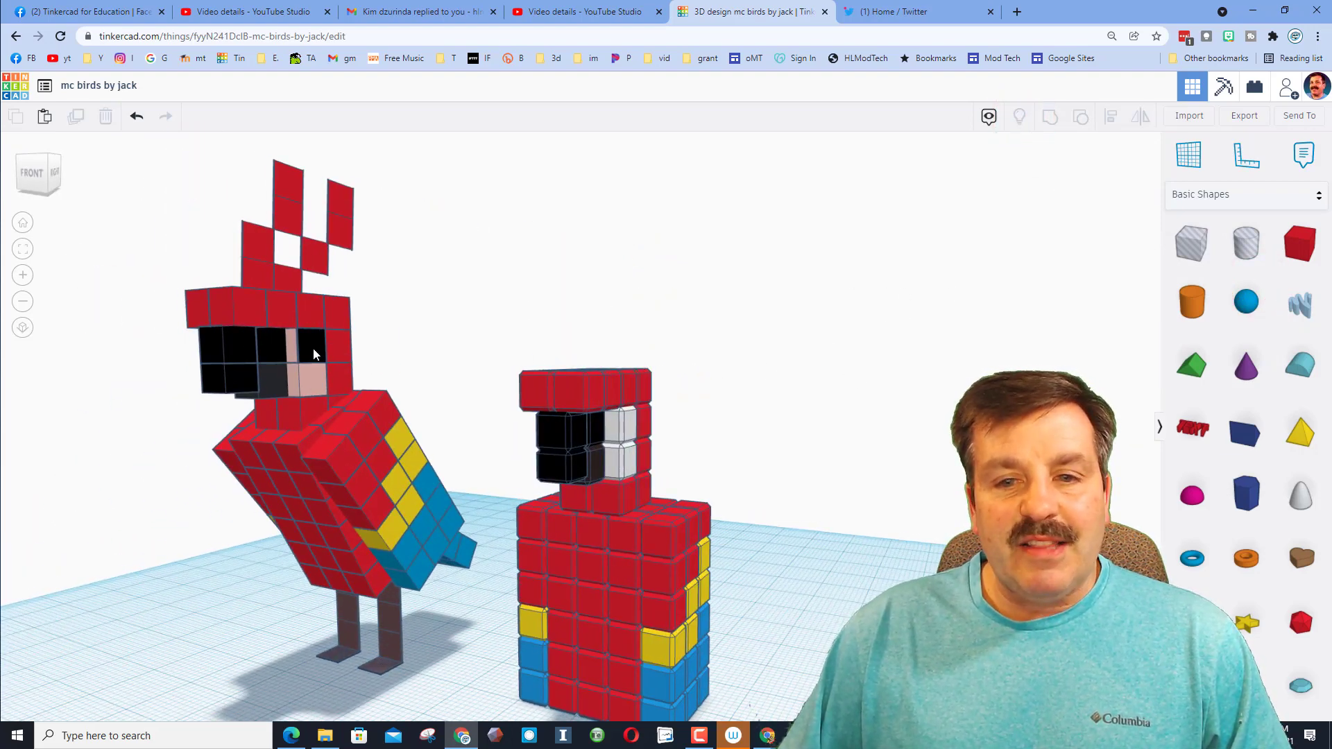
{"action": "scroll", "coordinate": [683, 463], "scroll_direction": "up", "scroll_amount": 1}
{"action": "scroll", "coordinate": [731, 430], "scroll_direction": "up", "scroll_amount": 3}
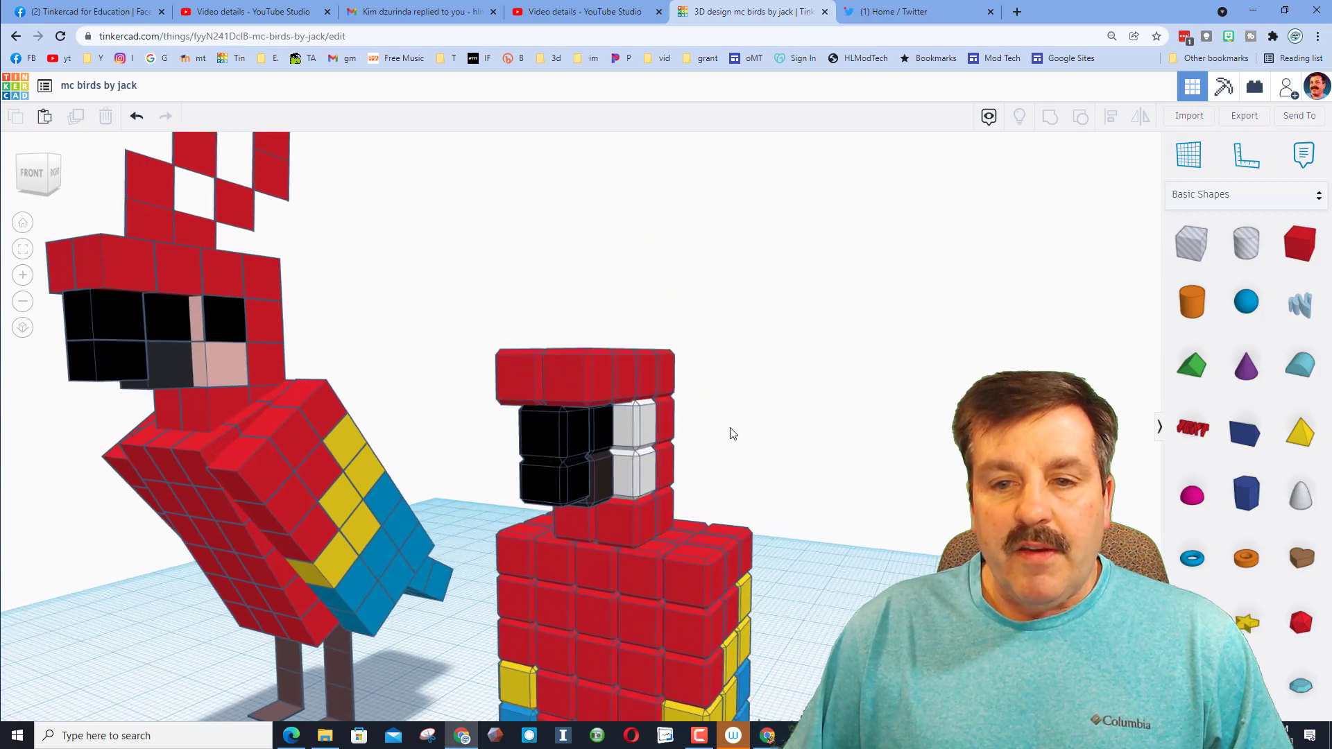
Set a workplane on the outer side of the white face boxes and place a new box on it.
{"action": "right_click_drag", "start_coordinate": [844, 443], "coordinate": [628, 454]}
{"action": "left_click", "coordinate": [671, 444]}
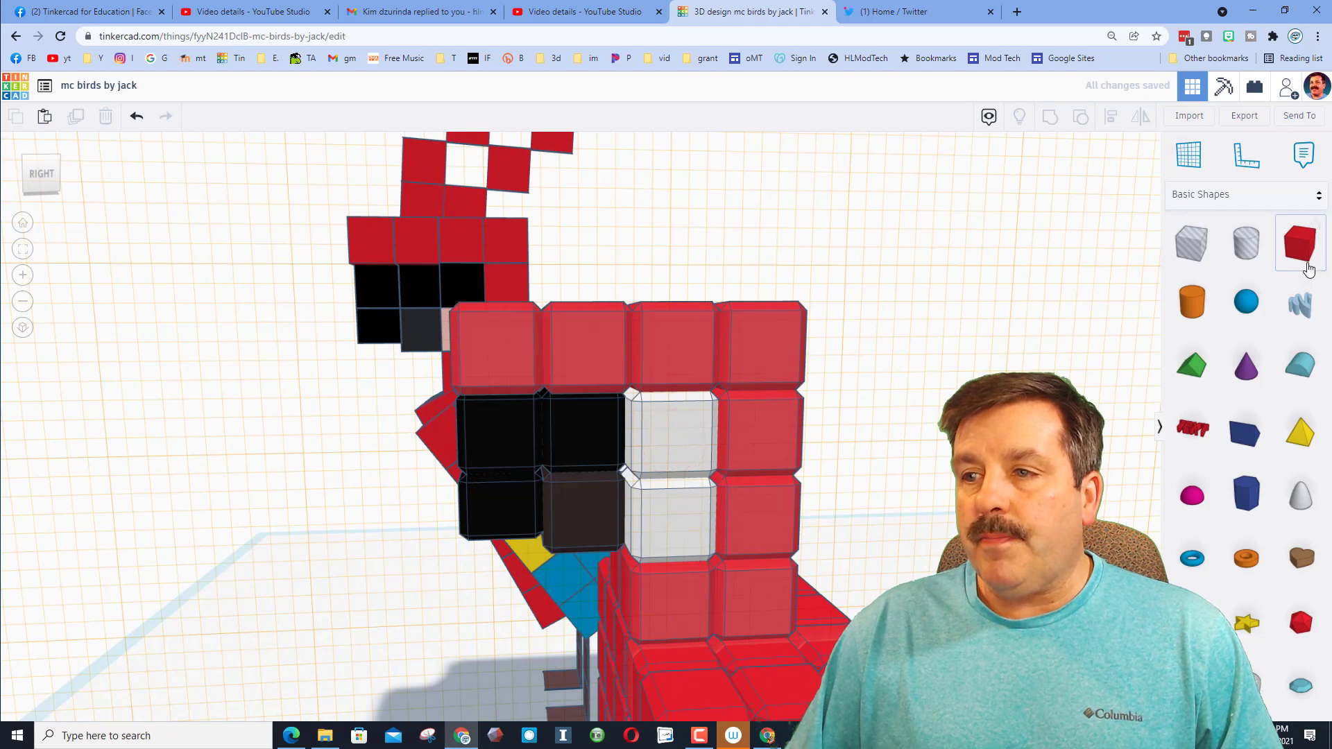
{"action": "left_click", "coordinate": [1305, 263]}
{"action": "scroll", "coordinate": [809, 340], "scroll_direction": "down", "scroll_amount": 4}
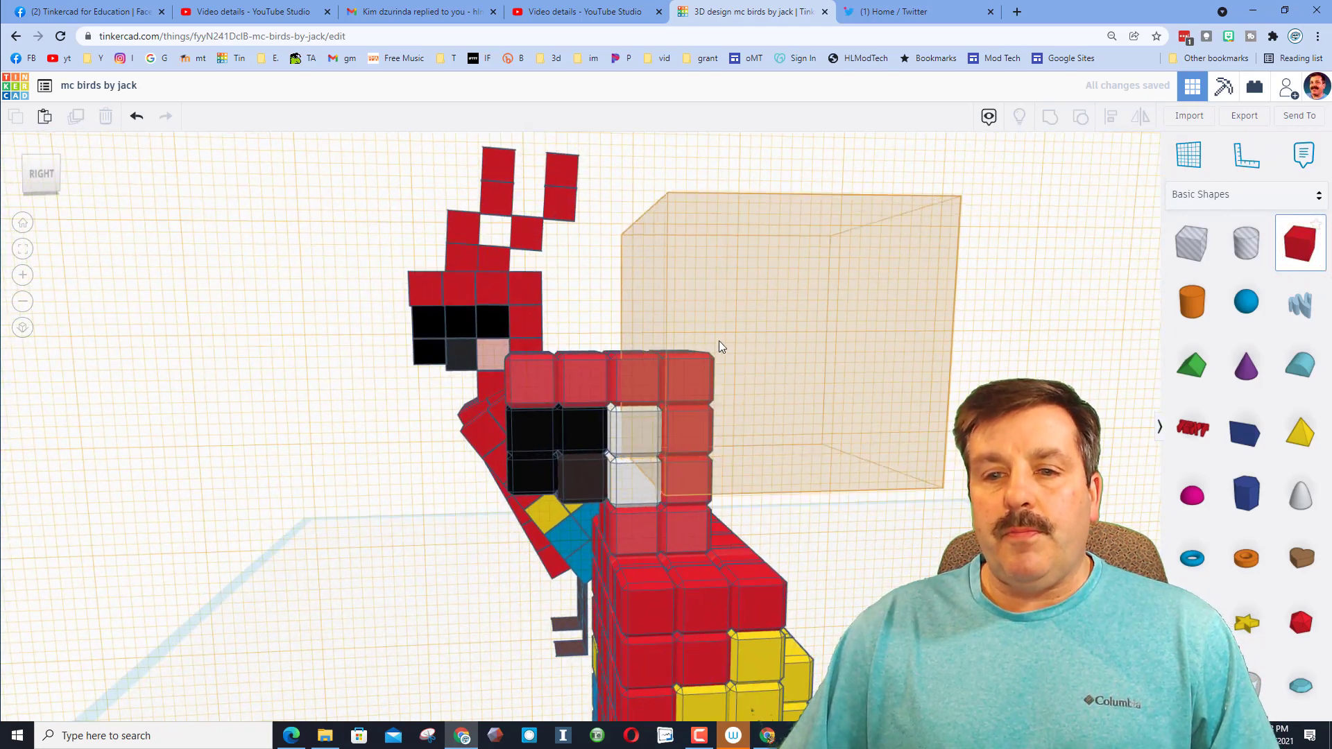
{"action": "left_click", "coordinate": [708, 339]}
Resize the new box to 5 by 5 mm and recolor it with the near-black preset.
{"action": "left_click_drag", "start_coordinate": [810, 225], "coordinate": [779, 277]}
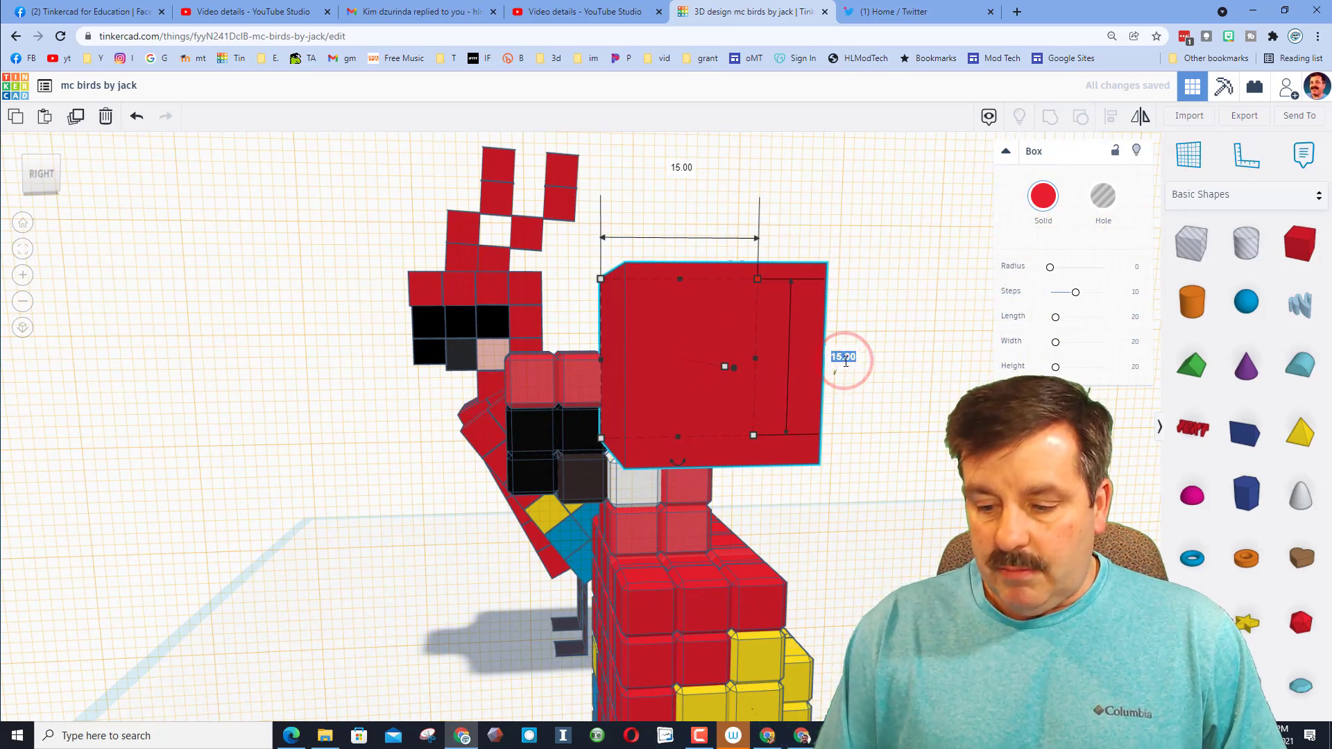
{"action": "type", "text": "5"}
{"action": "key", "text": "Return"}
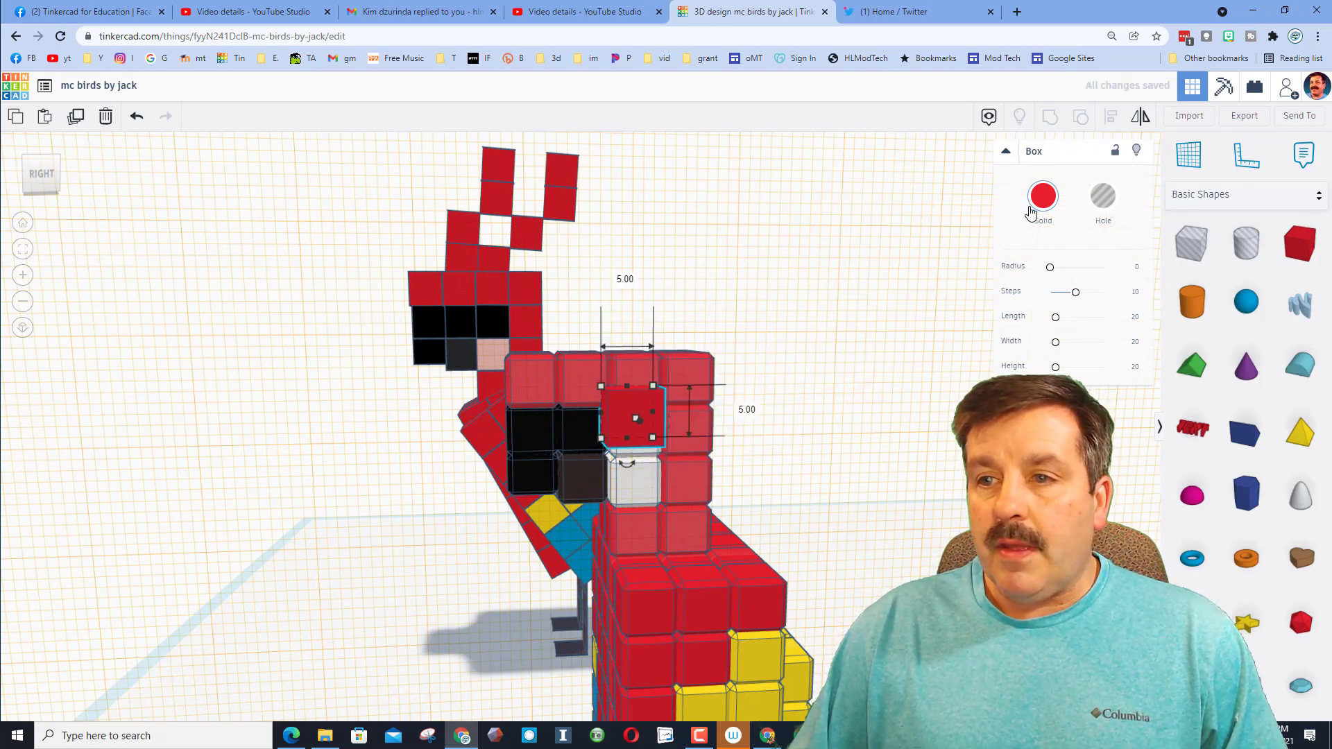
{"action": "left_click", "coordinate": [1033, 204]}
{"action": "left_click", "coordinate": [1276, 334]}
Set the dark eye box's thickness outward from the head to 1 mm.
{"action": "scroll", "coordinate": [688, 411], "scroll_direction": "up", "scroll_amount": 2}
{"action": "mouse_move", "coordinate": [686, 412]}
{"action": "right_mouse_down"}
{"action": "mouse_move", "coordinate": [804, 416]}
{"action": "mouse_move", "coordinate": [706, 405]}
{"action": "right_mouse_up"}
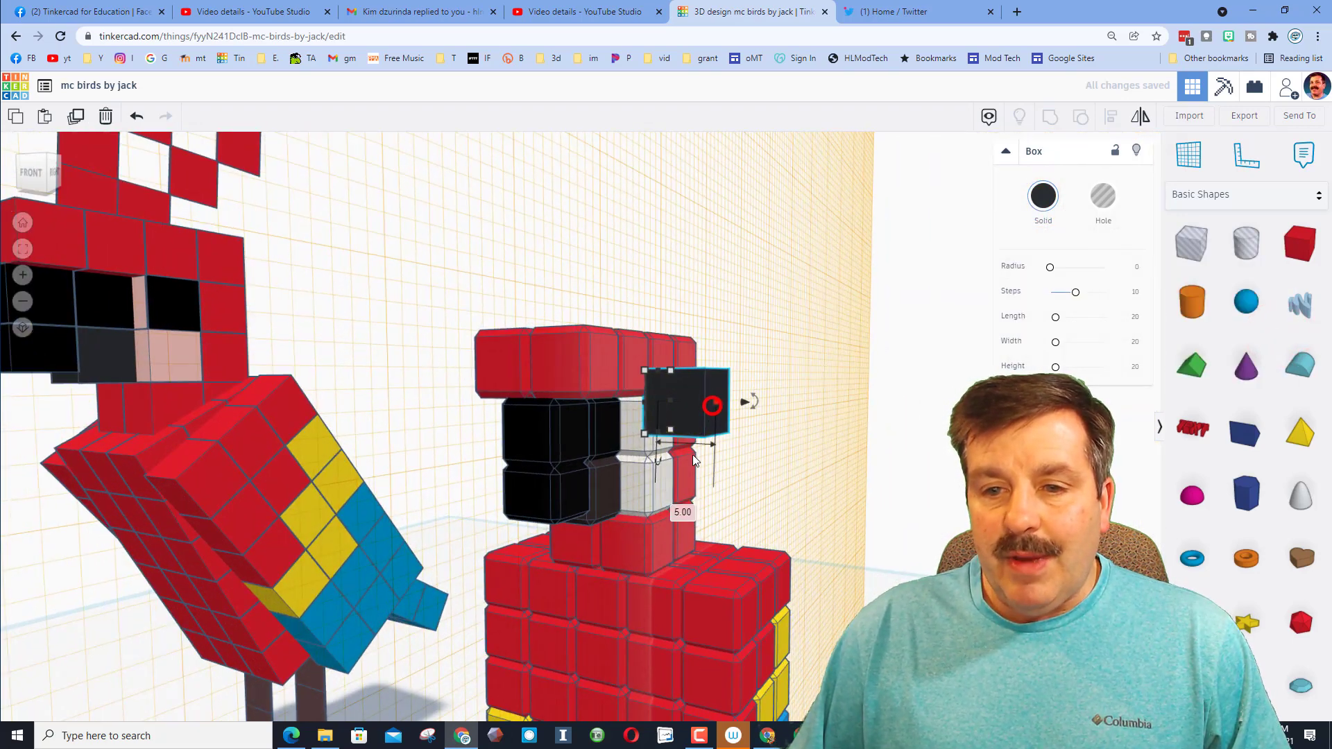
{"action": "left_click", "coordinate": [679, 513]}
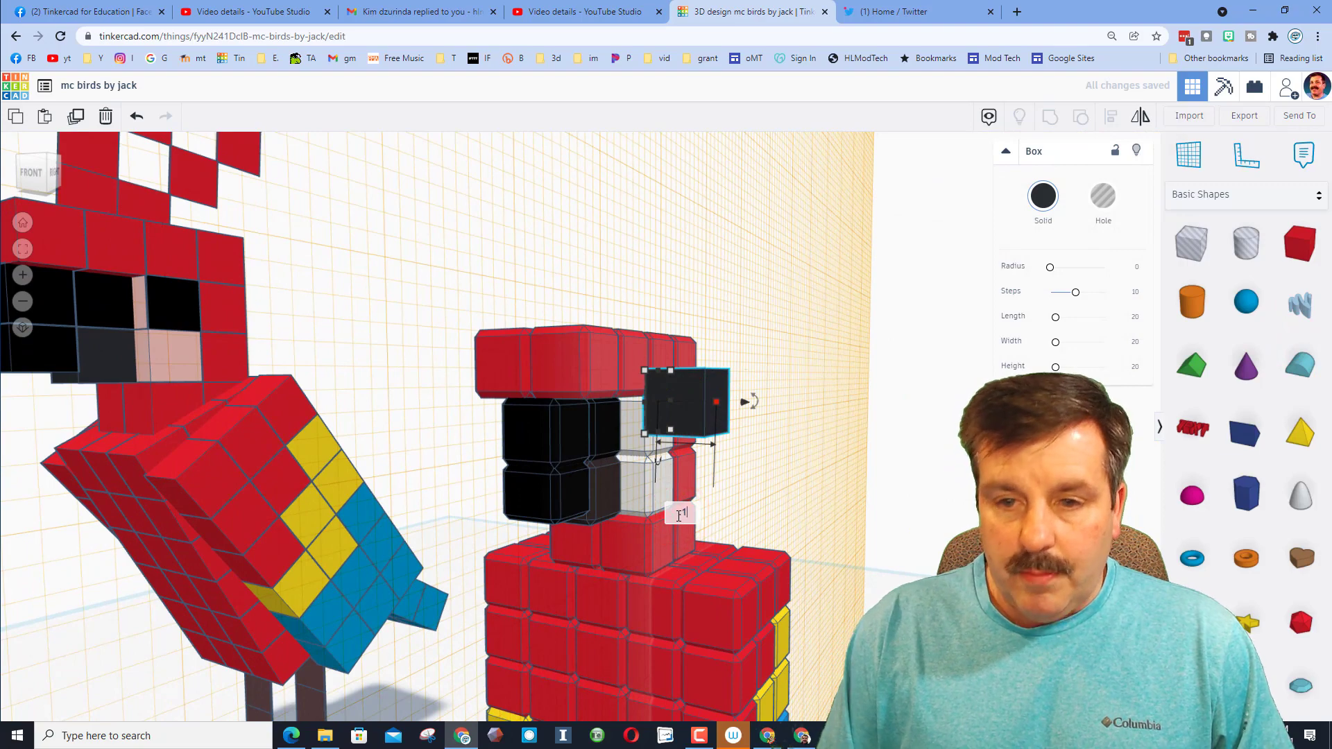
{"action": "key", "text": "Return"}
Move the thin dark eye panel so it covers the upper white face box.
{"action": "scroll", "coordinate": [686, 450], "scroll_direction": "up", "scroll_amount": 1}
{"action": "right_click_drag", "start_coordinate": [712, 419], "coordinate": [711, 424]}
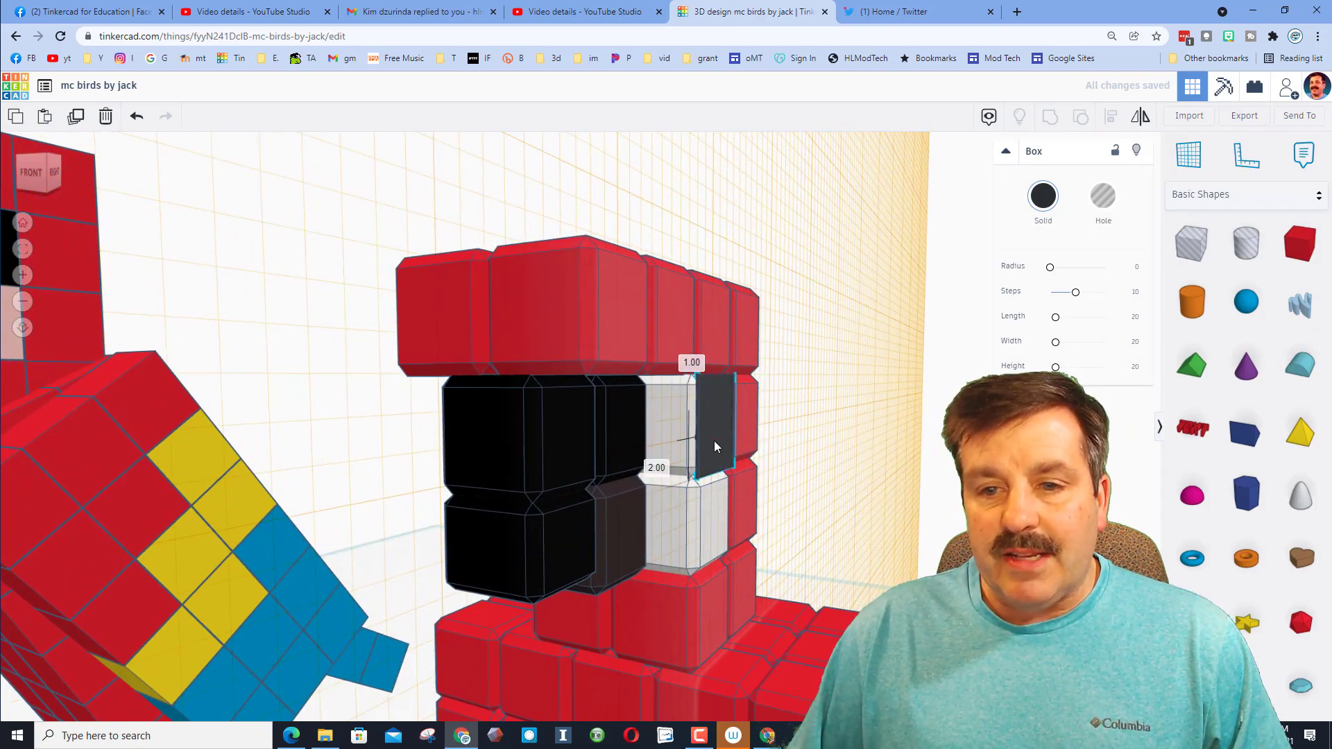
{"action": "left_click", "coordinate": [721, 445]}
{"action": "left_click_drag", "start_coordinate": [722, 444], "coordinate": [719, 445]}
{"action": "scroll", "coordinate": [718, 448], "scroll_direction": "down", "scroll_amount": 5}
{"action": "right_click_drag", "start_coordinate": [713, 461], "coordinate": [639, 465]}
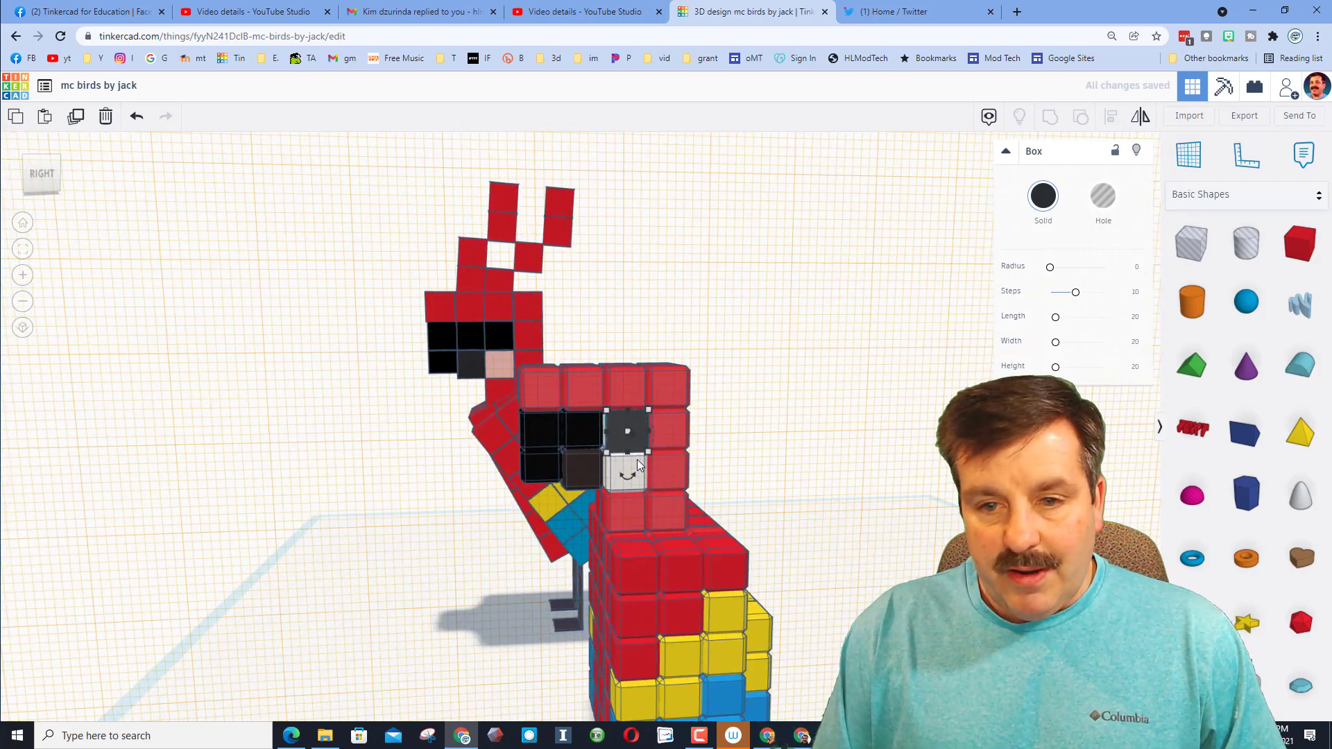
Copy the dark eye panel onto the opposite side of the head, using a workplane on that side.
{"action": "scroll", "coordinate": [527, 438], "scroll_direction": "up", "scroll_amount": 3}
{"action": "right_click_drag", "start_coordinate": [456, 463], "coordinate": [829, 552]}
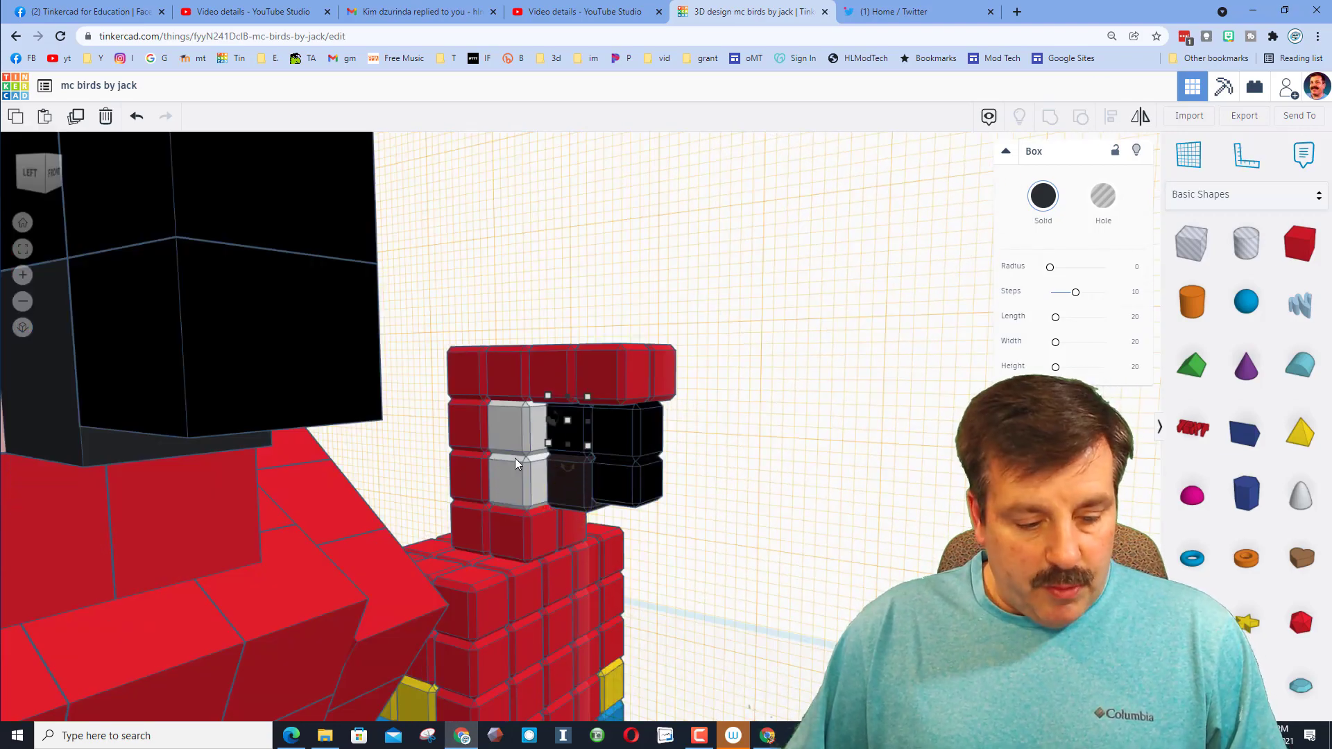
{"action": "key", "text": "w"}
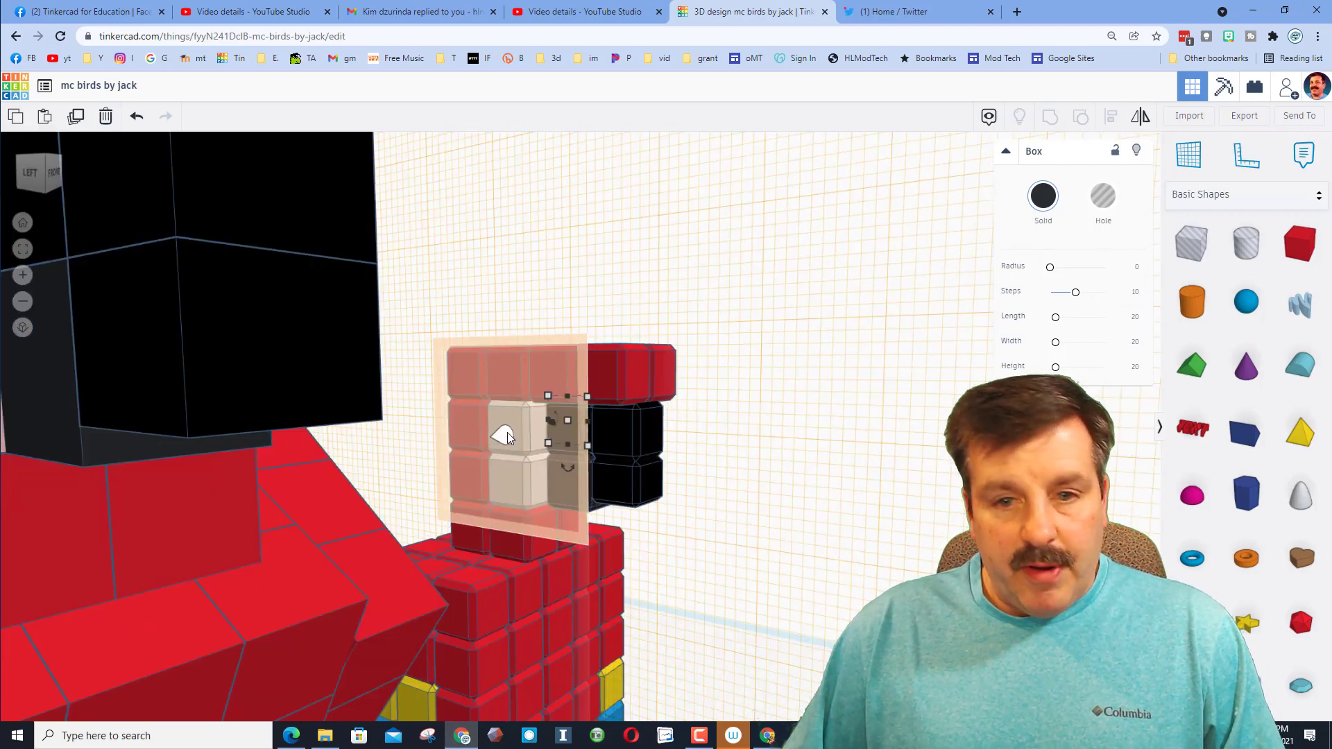
{"action": "left_click", "coordinate": [507, 432]}
{"action": "right_click_drag", "start_coordinate": [549, 443], "coordinate": [715, 523]}
{"action": "scroll", "coordinate": [609, 453], "scroll_direction": "down", "scroll_amount": 5}
{"action": "right_click_drag", "start_coordinate": [822, 526], "coordinate": [800, 548]}
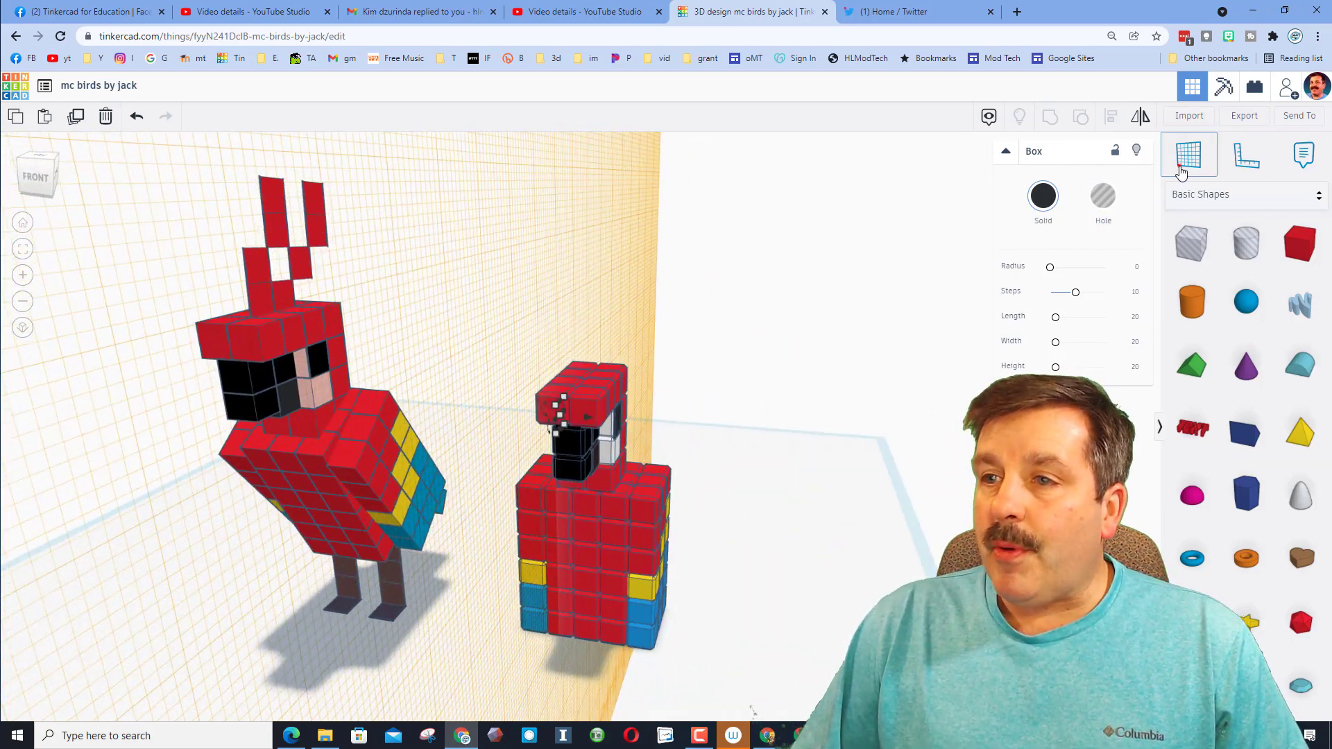
Return to the base workplane, select the whole new parrot and raise it above the grid.
{"action": "right_click_drag", "start_coordinate": [898, 431], "coordinate": [752, 502]}
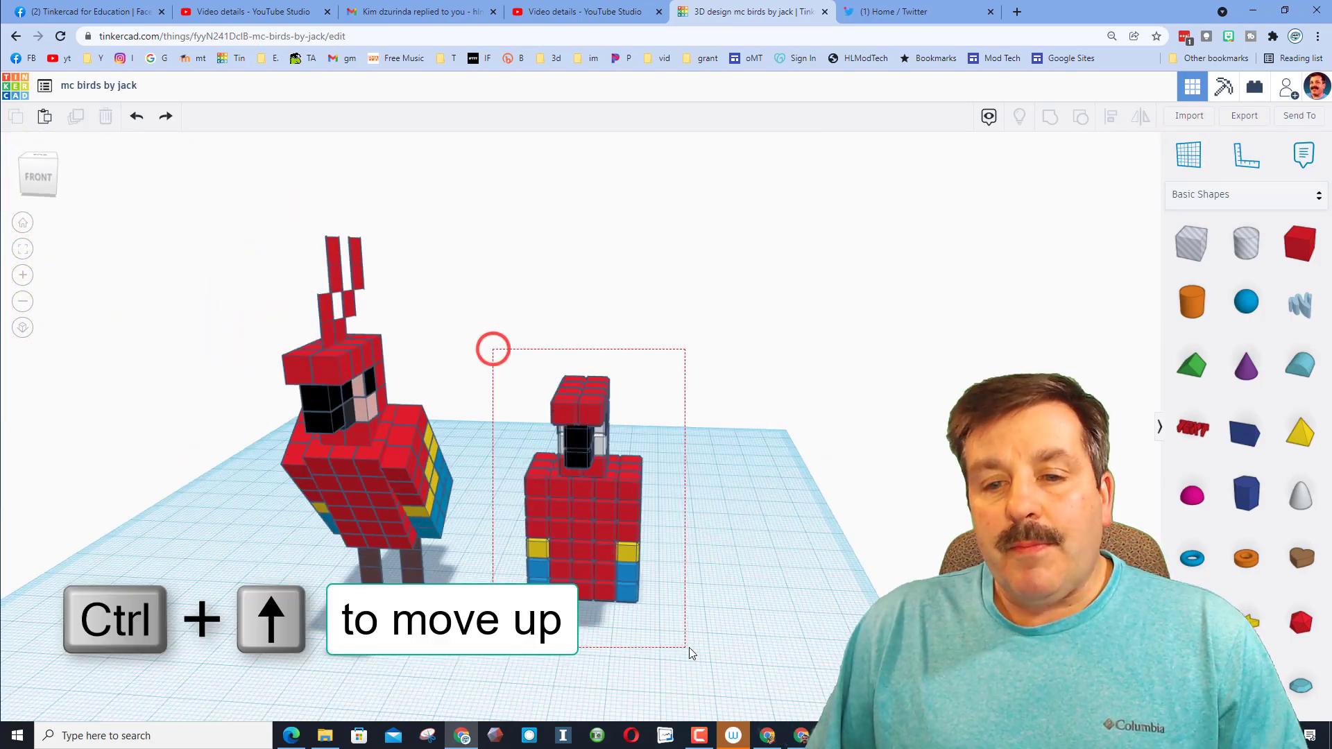
{"action": "key", "text": "ctrl+Up"}
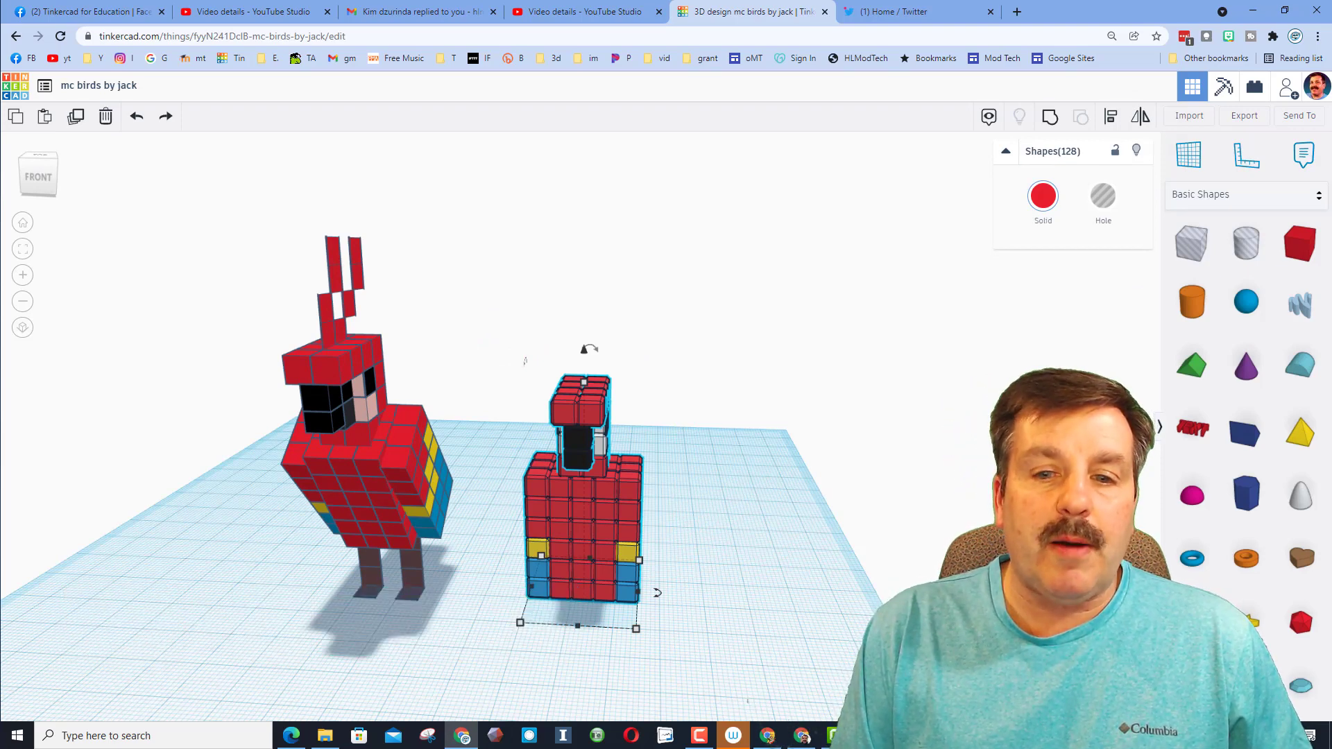
{"action": "key", "text": "ctrl+Up"}
{"action": "key", "text": "ctrl+Up"}
{"action": "key", "text": "ctrl+Up"}
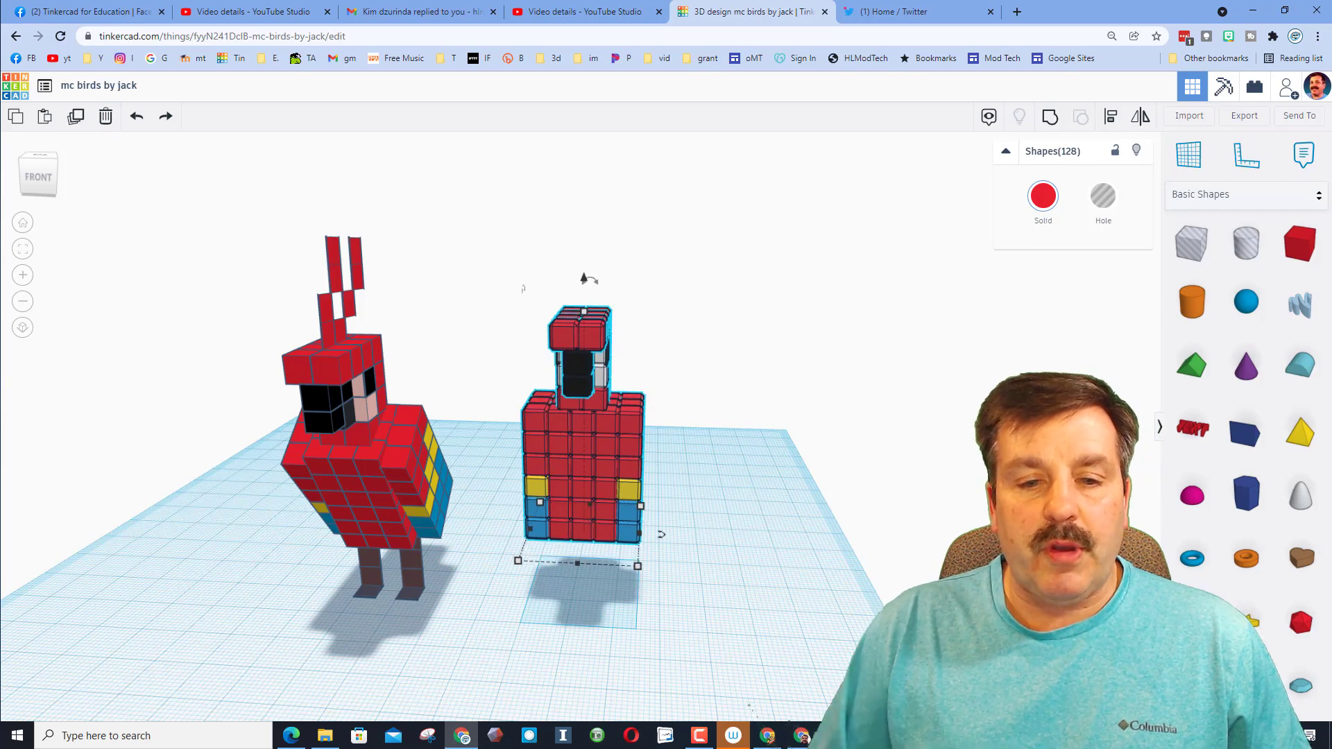
Hide the sample parrot again so only the raised parrot stays on the workplane.
{"action": "right_click_drag", "start_coordinate": [728, 684], "coordinate": [673, 700]}
{"action": "left_click", "coordinate": [717, 666]}
{"action": "right_click_drag", "start_coordinate": [743, 616], "coordinate": [710, 389]}
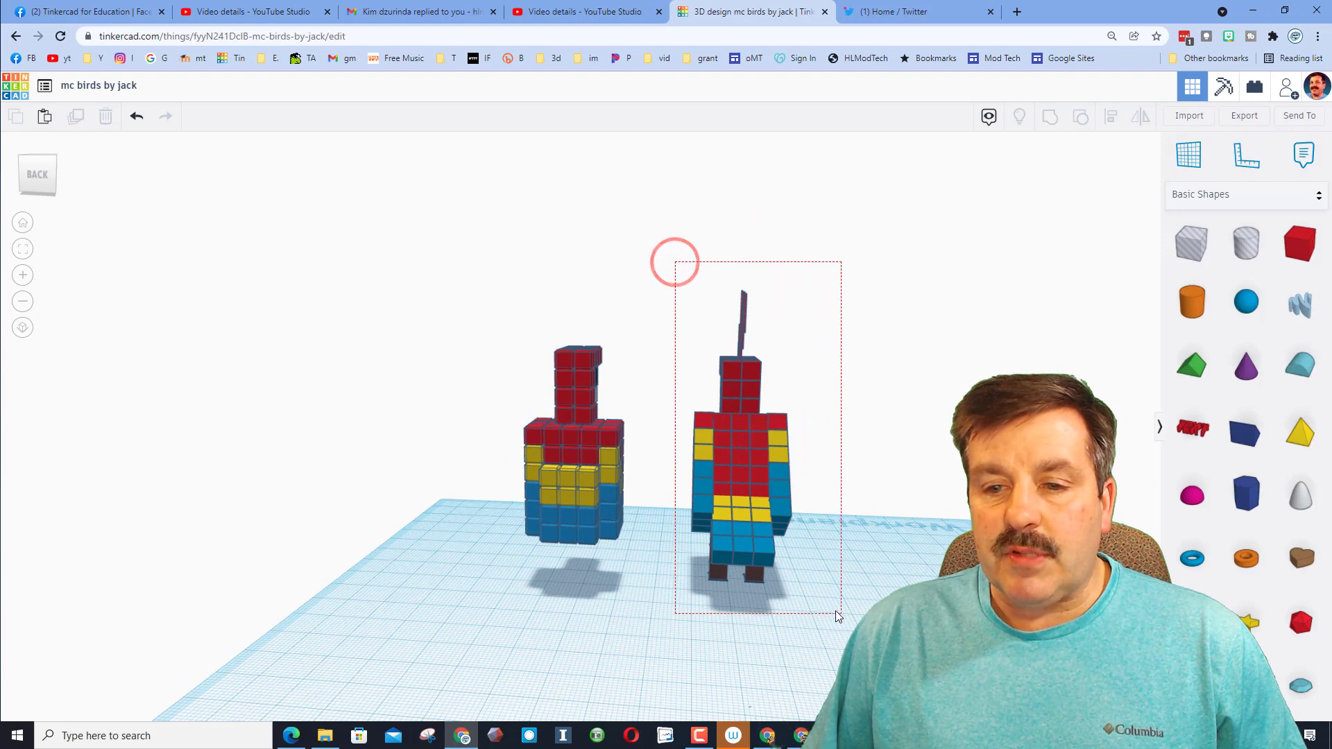
{"action": "left_click_drag", "start_coordinate": [675, 263], "coordinate": [838, 615]}
{"action": "left_click", "coordinate": [1136, 151]}
Select the rearmost block of yellow and blue tail boxes and move it backward, away from the body.
{"action": "right_click_drag", "start_coordinate": [643, 362], "coordinate": [796, 461]}
{"action": "left_click_drag", "start_coordinate": [690, 578], "coordinate": [673, 584]}
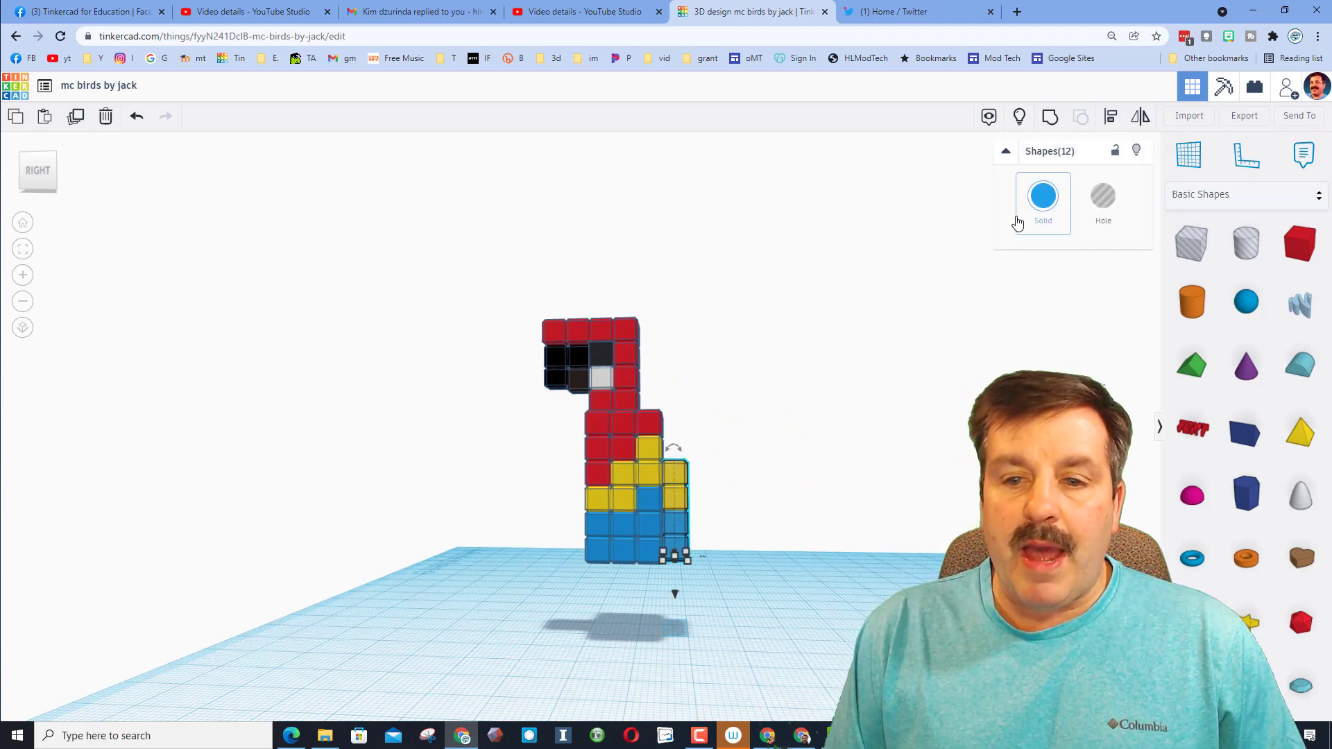
{"action": "key", "text": "Right"}
{"action": "key", "text": "Right"}
{"action": "key", "text": "Right"}
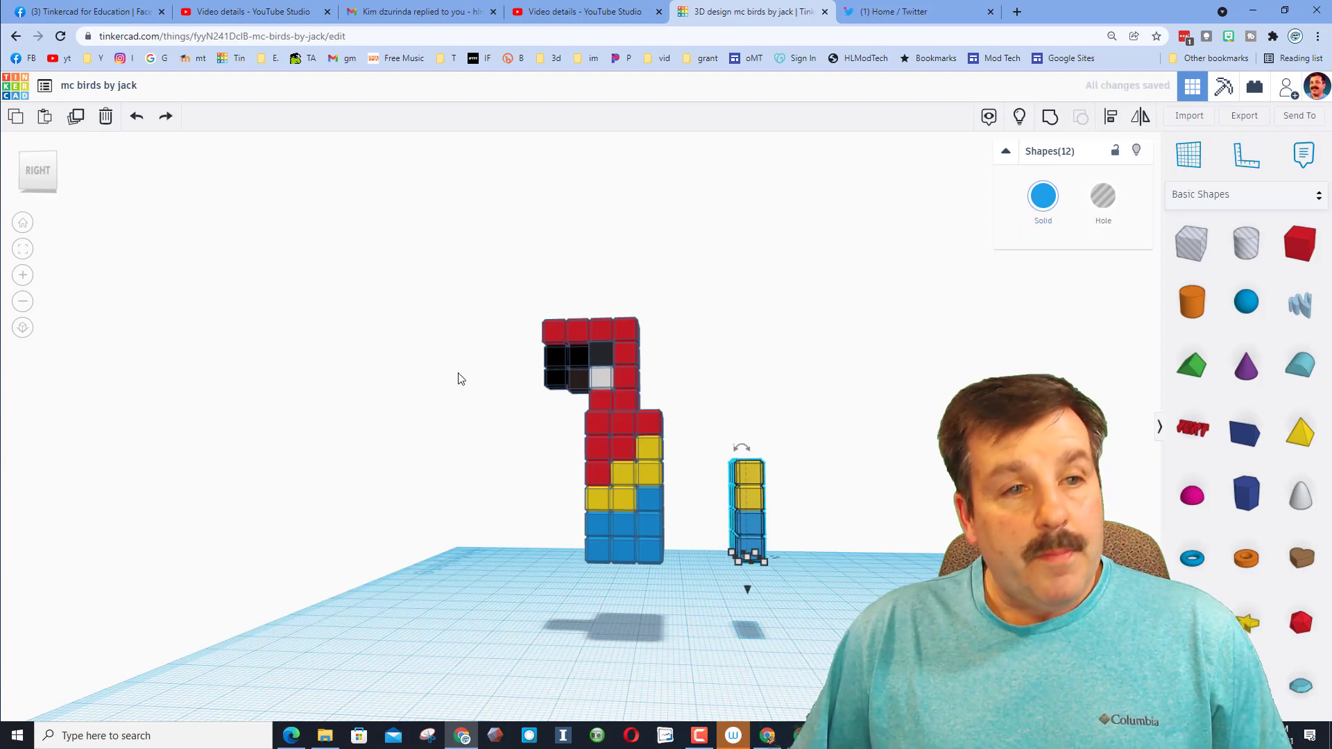
Tilt the separated yellow and blue tail block so its blue end slopes down and away from the body.
{"action": "left_click", "coordinate": [55, 154]}
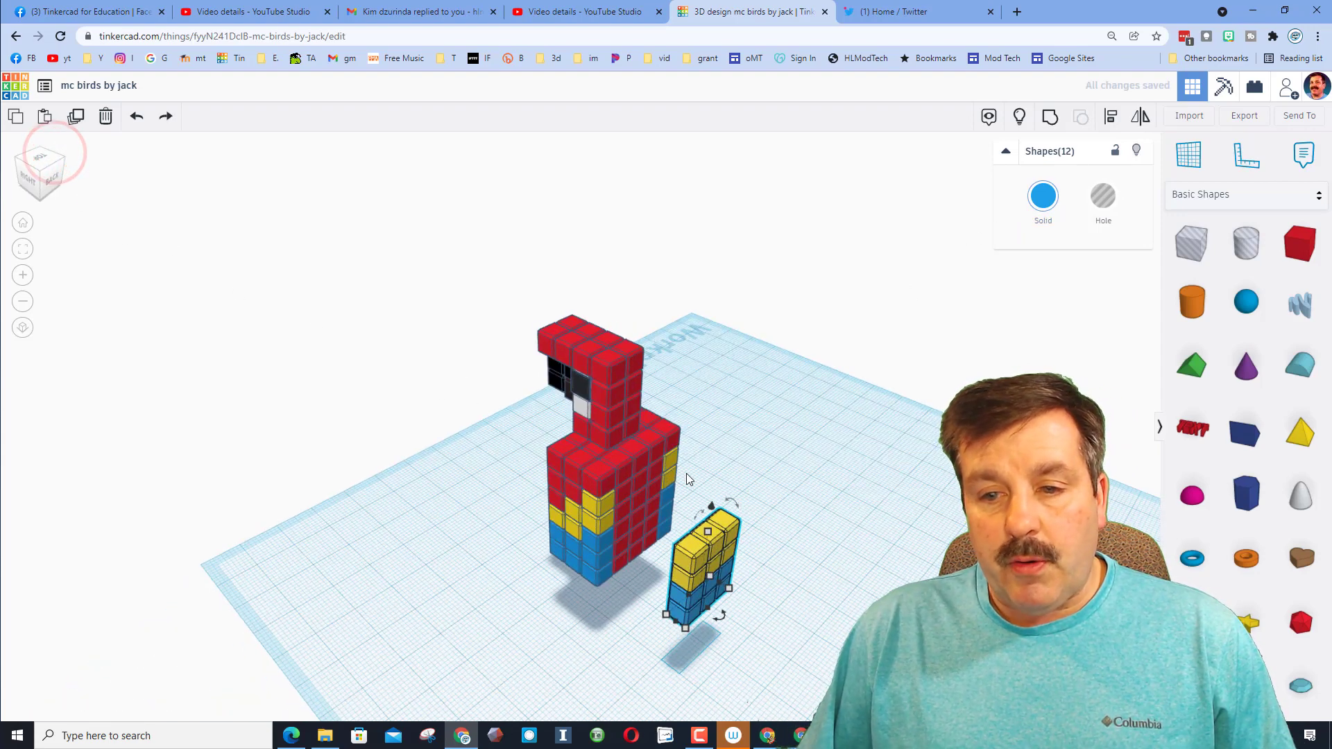
{"action": "left_click_drag", "start_coordinate": [732, 509], "coordinate": [667, 461]}
{"action": "left_click", "coordinate": [441, 588]}
Select the whole wing on the parrot's right side and rotate it about -37° so its lower end swings backward.
{"action": "right_click_drag", "start_coordinate": [442, 588], "coordinate": [515, 454]}
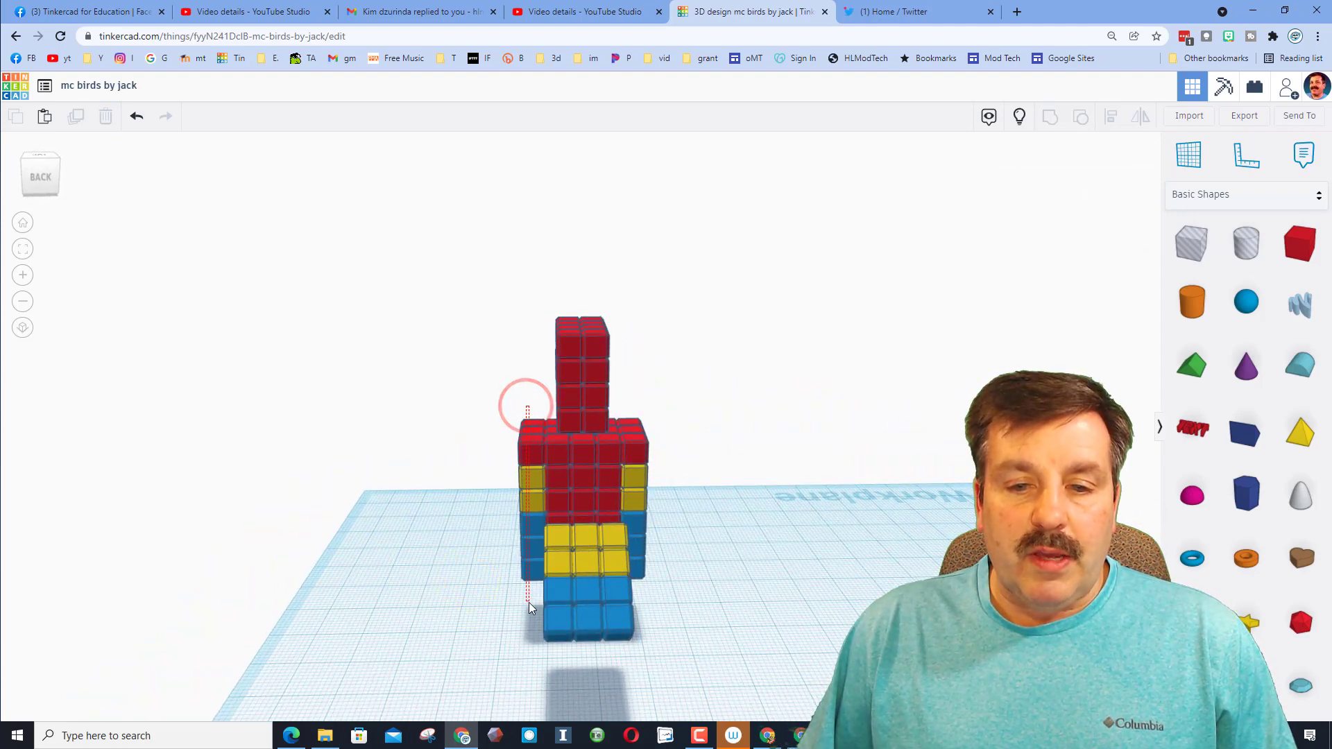
{"action": "left_click_drag", "start_coordinate": [528, 602], "coordinate": [528, 602]}
{"action": "right_click_drag", "start_coordinate": [378, 589], "coordinate": [685, 527]}
{"action": "left_click_drag", "start_coordinate": [627, 414], "coordinate": [497, 357]}
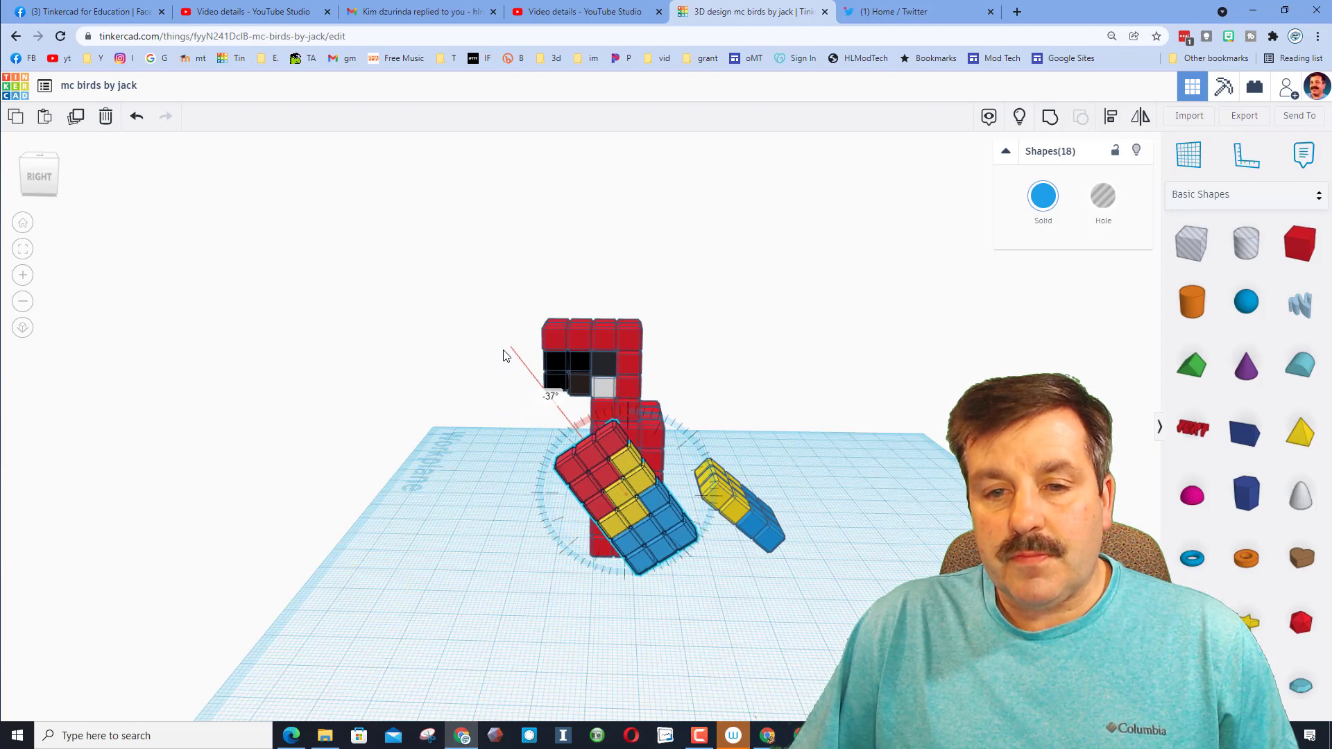
{"action": "left_click_drag", "start_coordinate": [506, 356], "coordinate": [509, 353]}
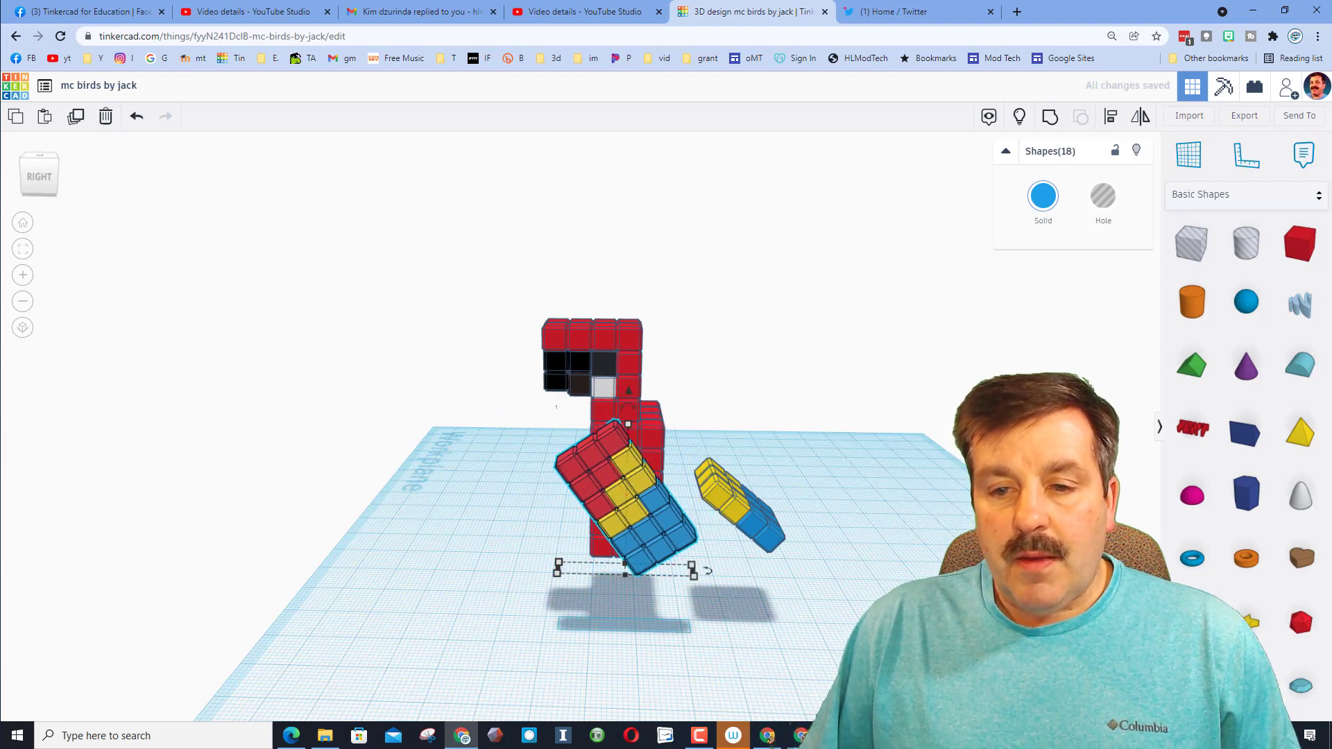
Select the wing on the opposite side and rotate it about 32° so it slopes backward like the first wing.
{"action": "right_click_drag", "start_coordinate": [555, 617], "coordinate": [340, 626]}
{"action": "mouse_move", "coordinate": [704, 617]}
{"action": "right_mouse_down"}
{"action": "mouse_move", "coordinate": [656, 635]}
{"action": "mouse_move", "coordinate": [378, 611]}
{"action": "mouse_move", "coordinate": [464, 559]}
{"action": "mouse_move", "coordinate": [476, 536]}
{"action": "right_mouse_up"}
{"action": "left_click_drag", "start_coordinate": [500, 380], "coordinate": [538, 557]}
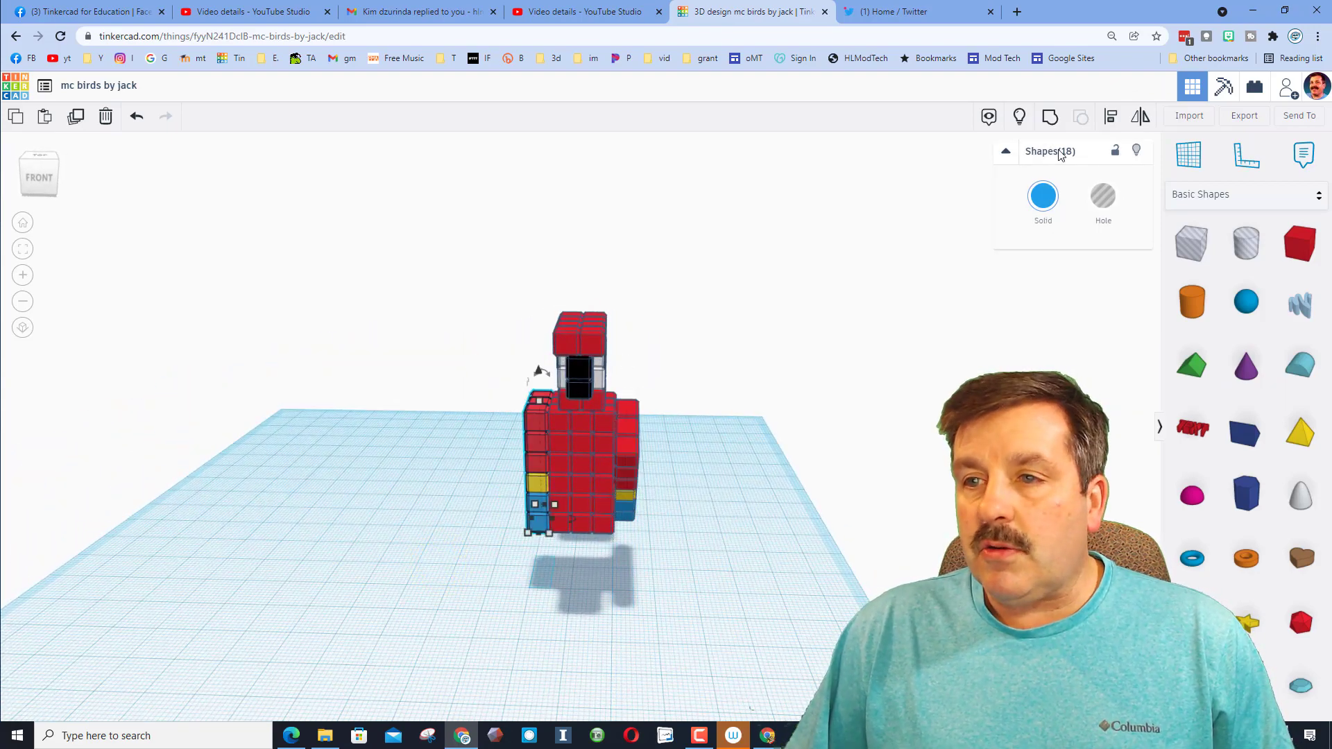
{"action": "right_click_drag", "start_coordinate": [640, 377], "coordinate": [802, 447]}
{"action": "right_click_drag", "start_coordinate": [726, 434], "coordinate": [539, 433]}
{"action": "left_click_drag", "start_coordinate": [530, 428], "coordinate": [684, 350]}
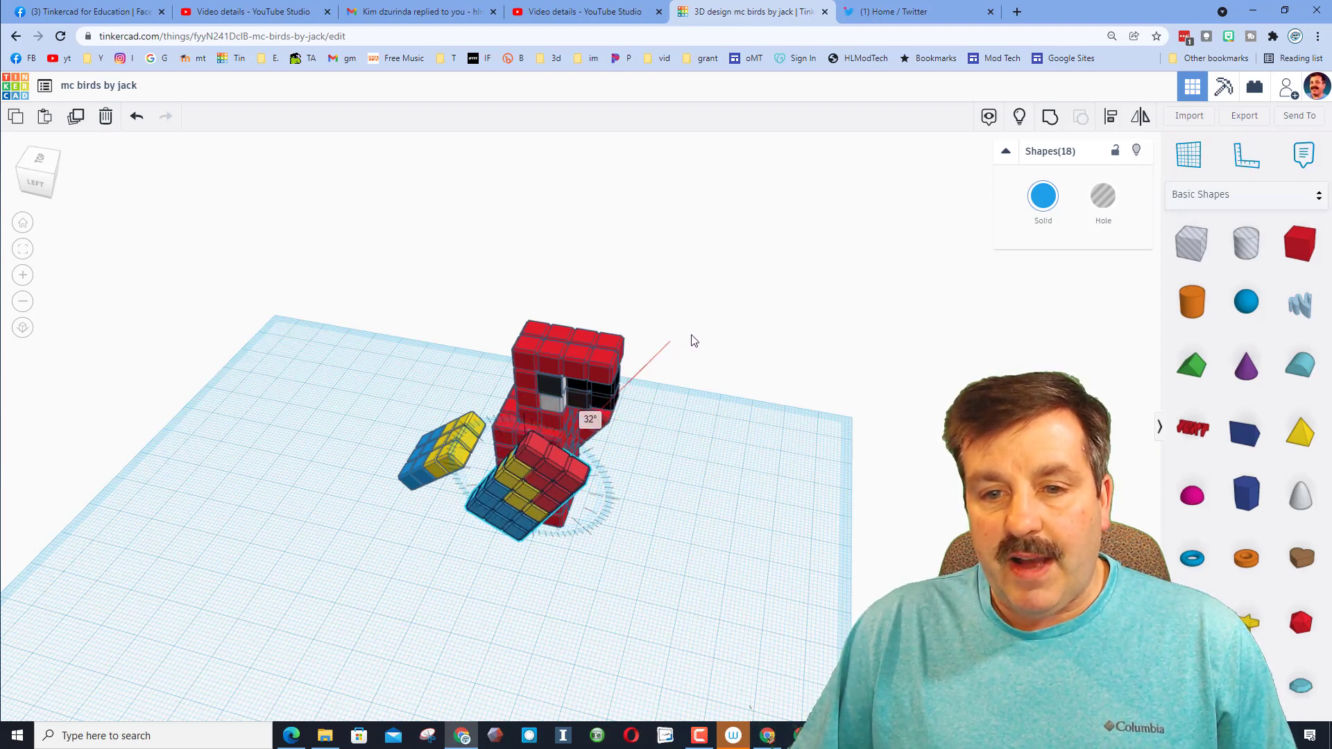
Select all the head and neck boxes and hide them.
{"action": "right_click_drag", "start_coordinate": [741, 456], "coordinate": [209, 451]}
{"action": "right_click_drag", "start_coordinate": [539, 476], "coordinate": [721, 550]}
{"action": "right_click_drag", "start_coordinate": [522, 344], "coordinate": [548, 302]}
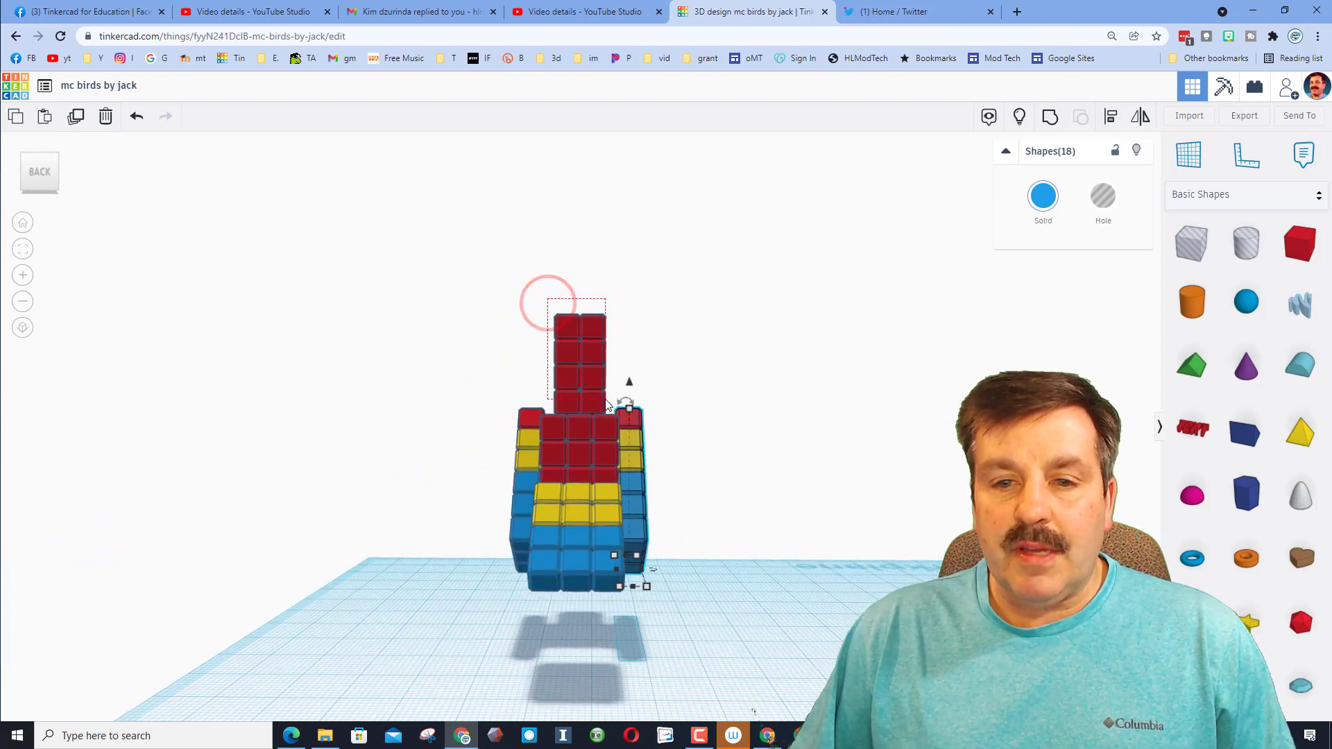
{"action": "left_click_drag", "start_coordinate": [605, 404], "coordinate": [603, 409]}
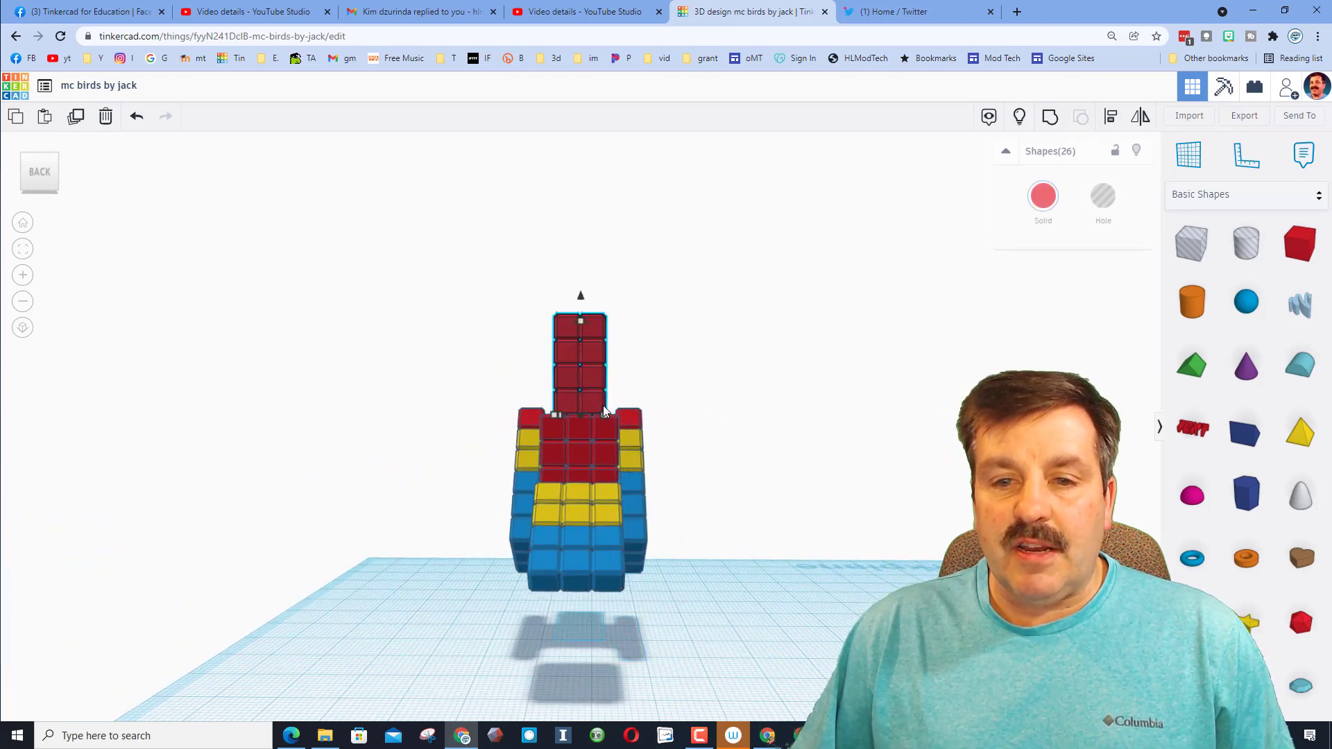
{"action": "left_click", "coordinate": [1135, 151]}
Select all the red body boxes between the wings and rotate them 30° to match the slope of the wings.
{"action": "right_click_drag", "start_coordinate": [833, 277], "coordinate": [590, 368]}
{"action": "left_click", "coordinate": [542, 388]}
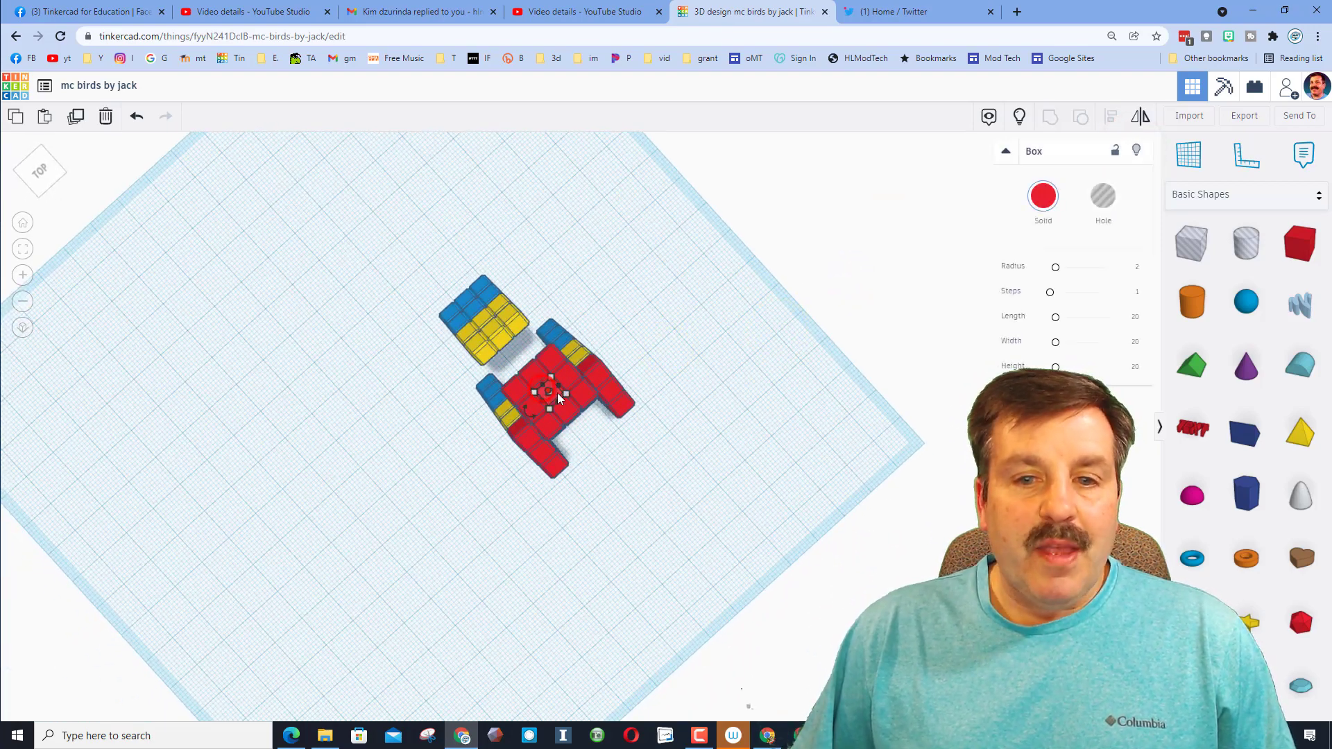
{"action": "left_click", "coordinate": [48, 173]}
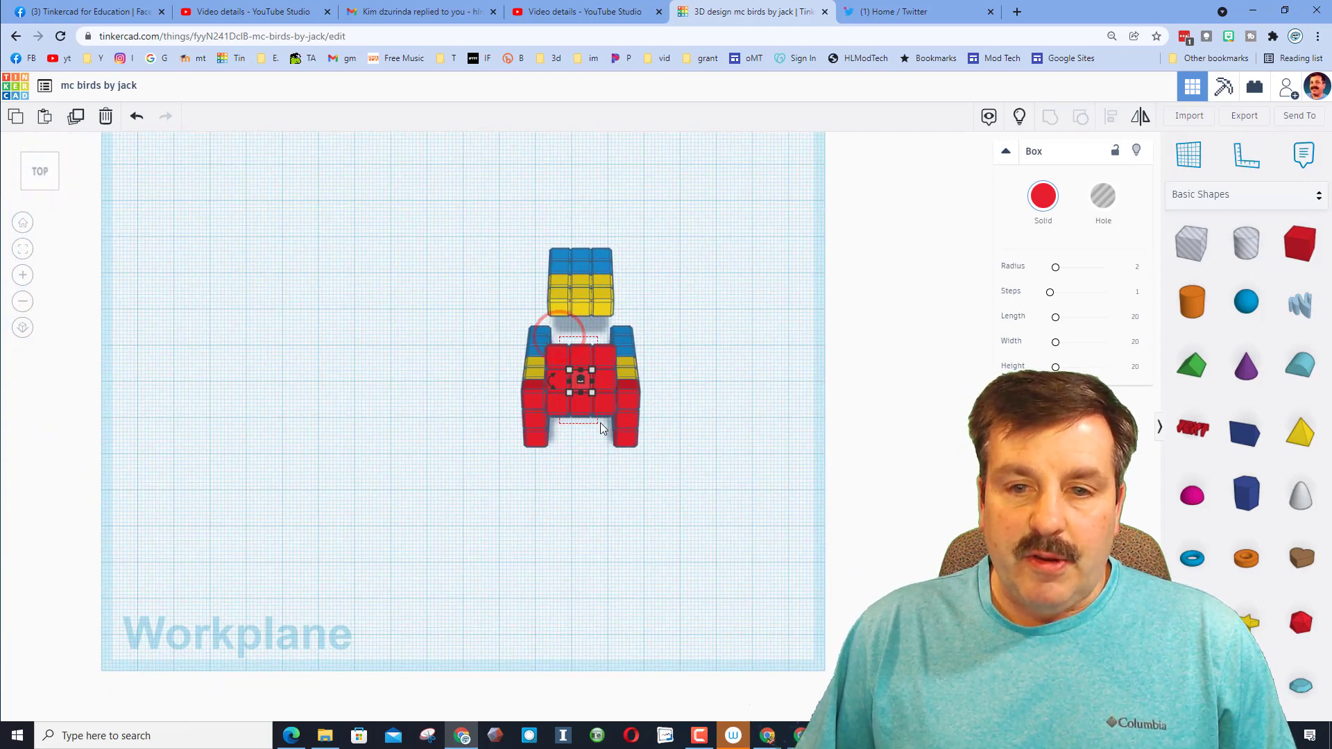
{"action": "left_click_drag", "start_coordinate": [603, 424], "coordinate": [602, 425]}
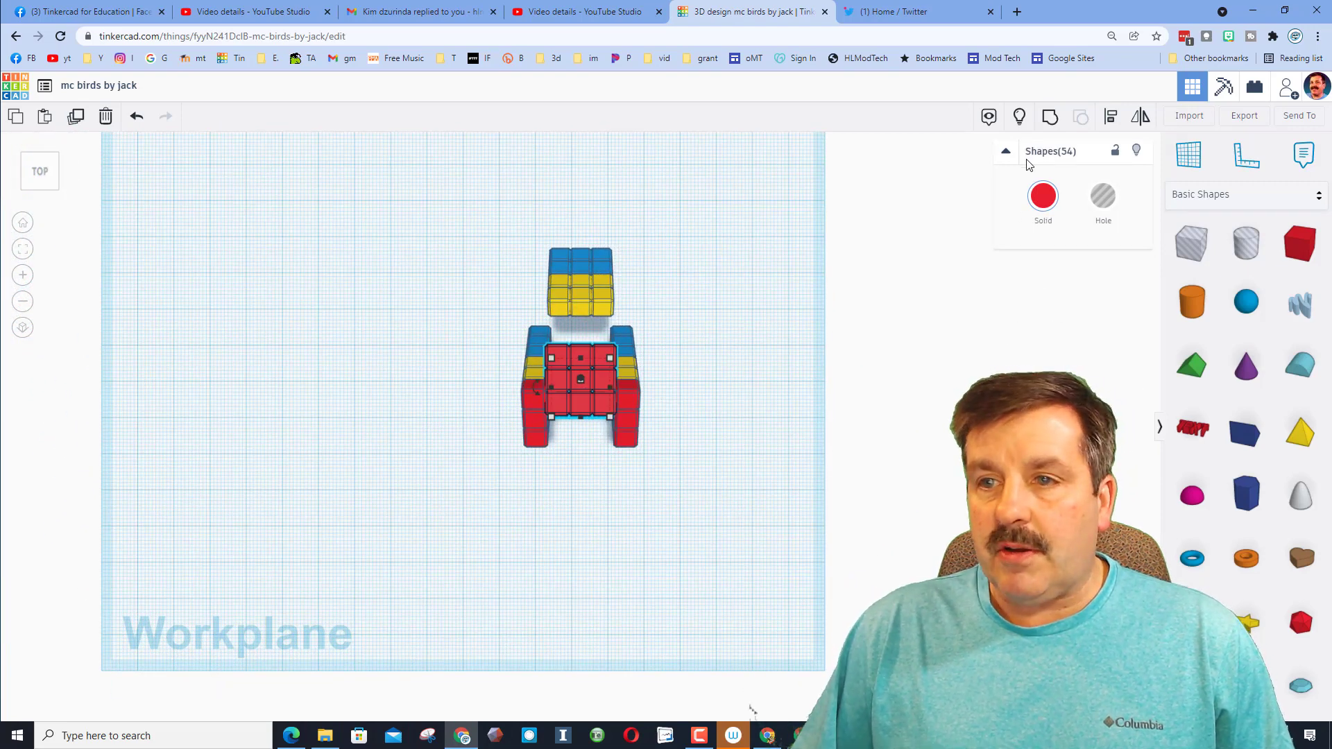
{"action": "left_click", "coordinate": [56, 188]}
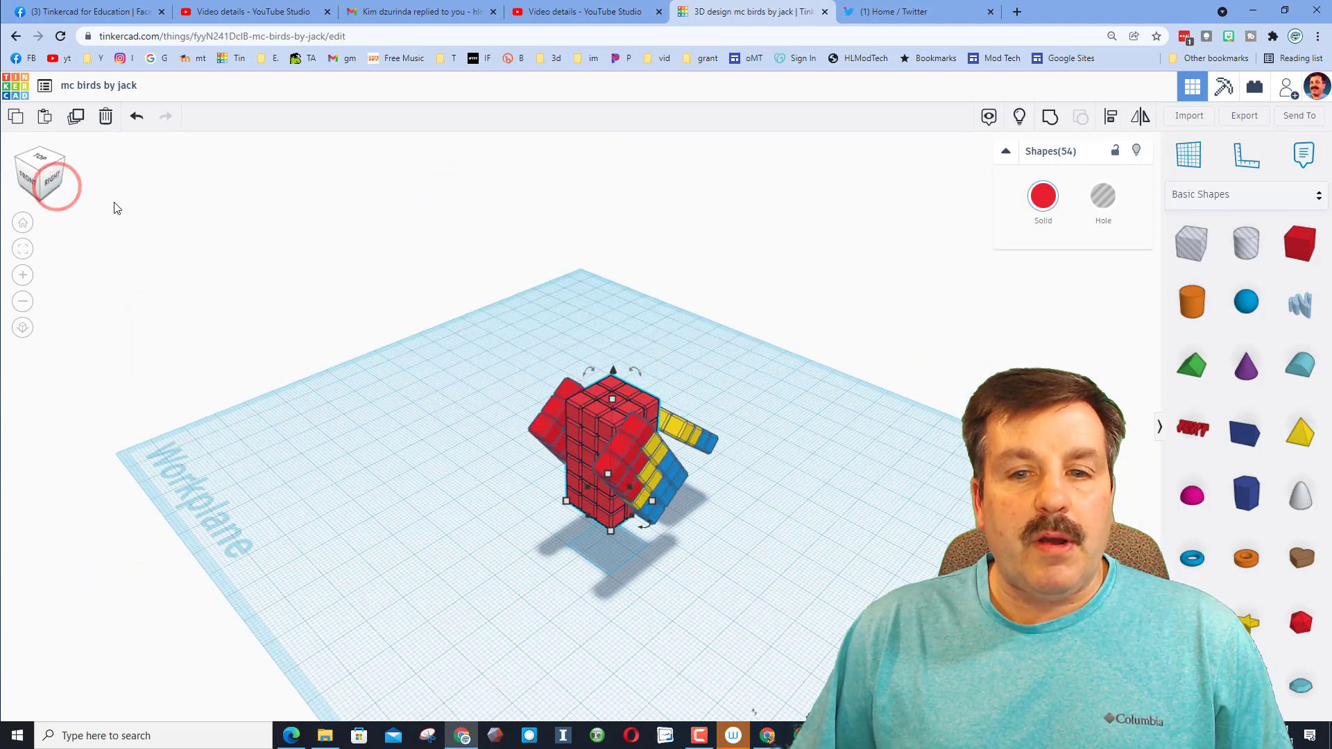
{"action": "left_click_drag", "start_coordinate": [590, 370], "coordinate": [502, 334]}
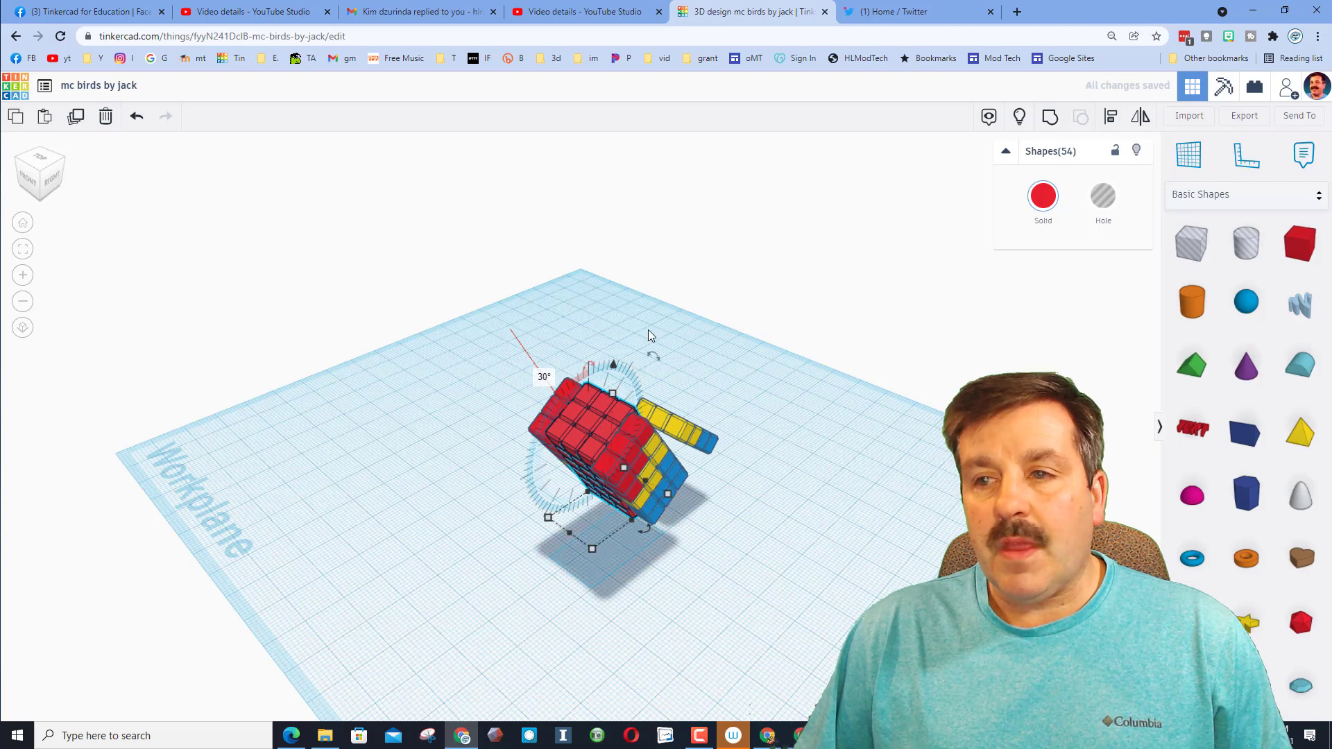
Show all hidden shapes so the head and the sample parrot can be compared with the tilted body.
{"action": "left_click", "coordinate": [1019, 118]}
{"action": "left_click", "coordinate": [835, 399]}
{"action": "right_click_drag", "start_coordinate": [886, 455], "coordinate": [763, 399]}
{"action": "scroll", "coordinate": [466, 403], "scroll_direction": "up", "scroll_amount": 3}
Move the head boxes slightly forward and lower them onto the top of the tilted body.
{"action": "left_click", "coordinate": [597, 409]}
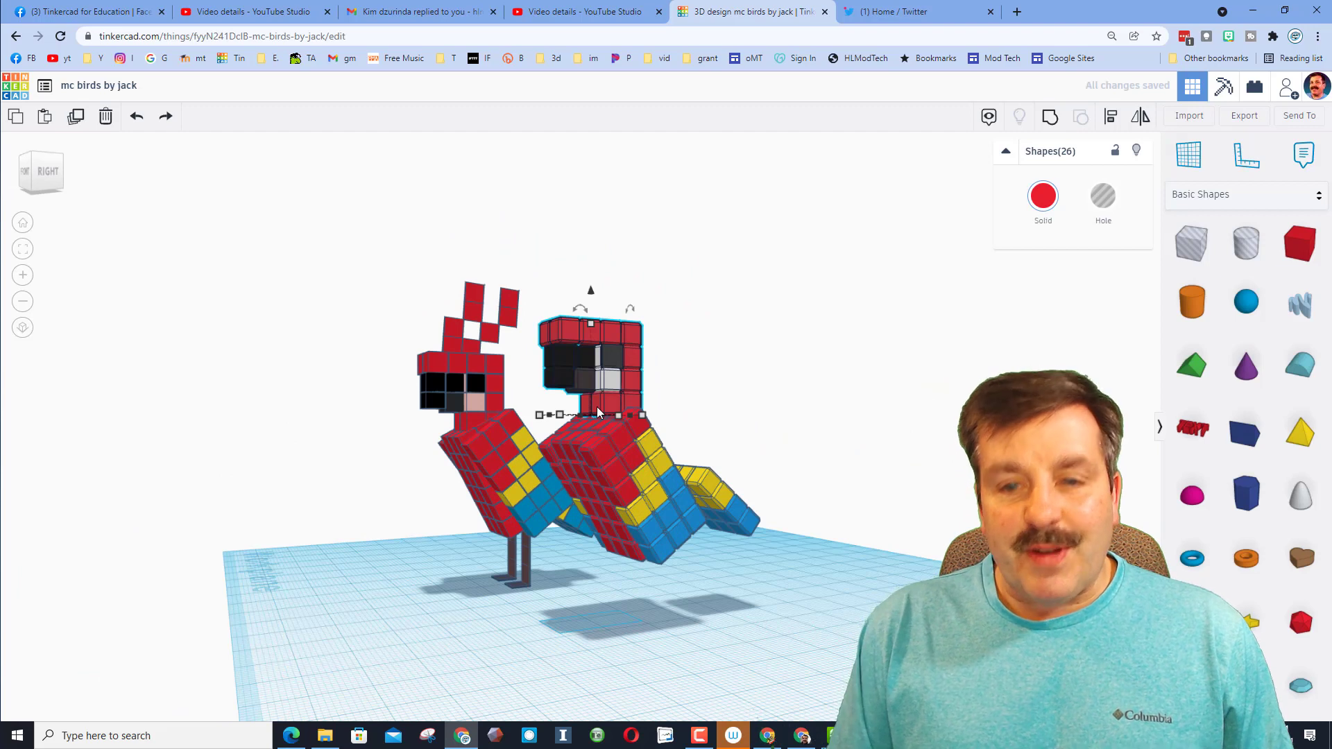
{"action": "key", "text": "Left"}
{"action": "key", "text": "Left"}
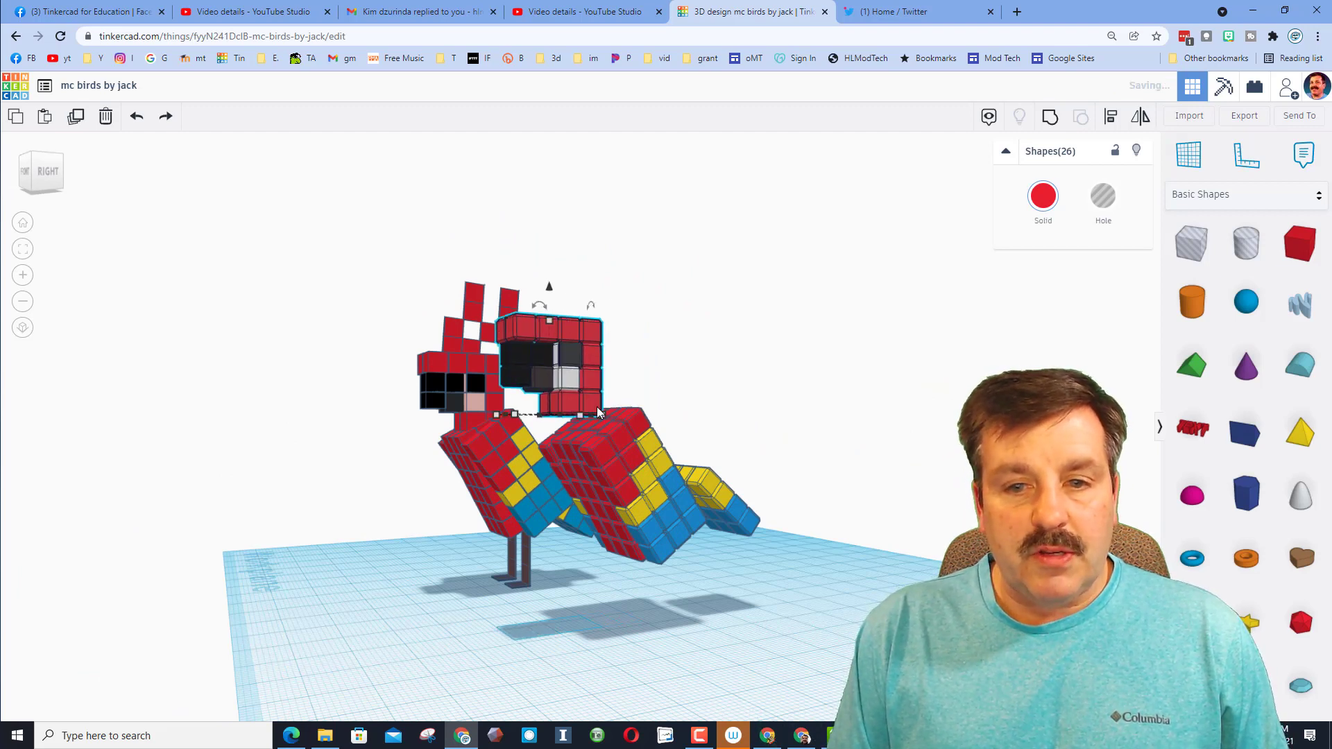
{"action": "key", "text": "ctrl+Down"}
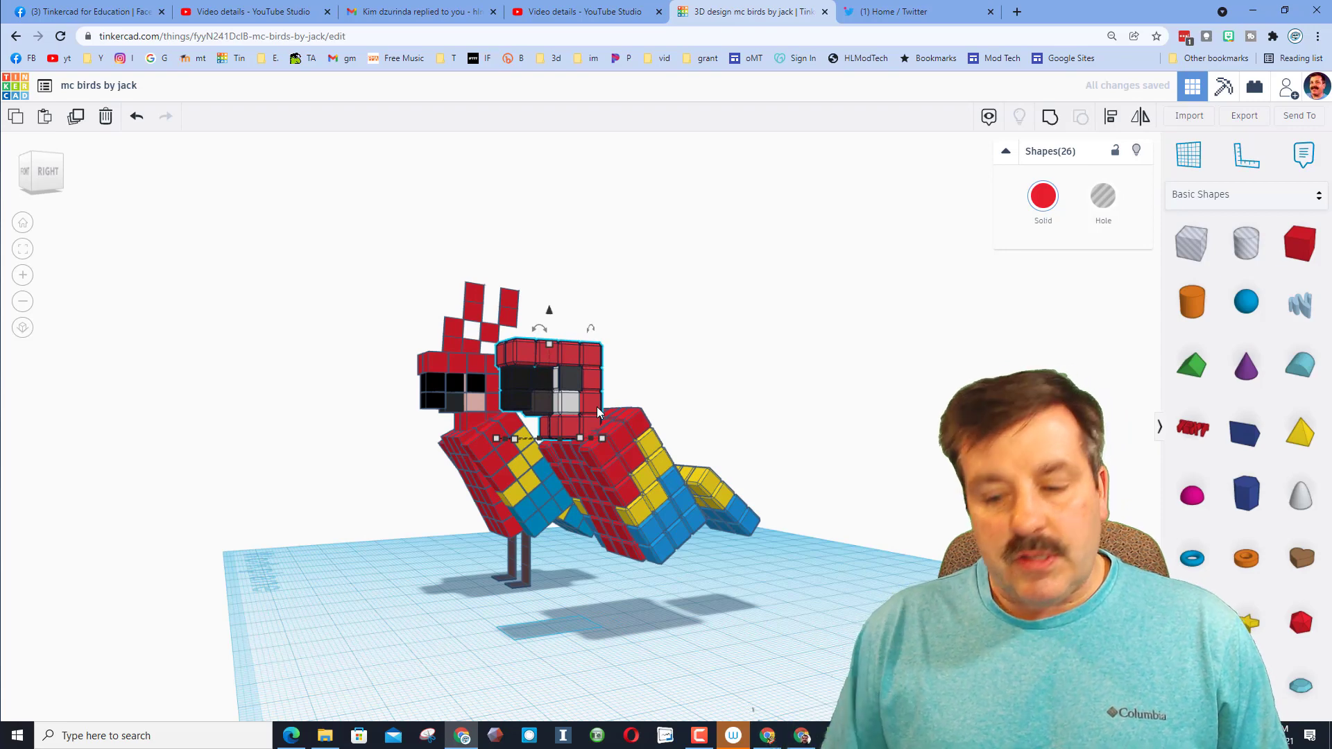
{"action": "key", "text": "Right"}
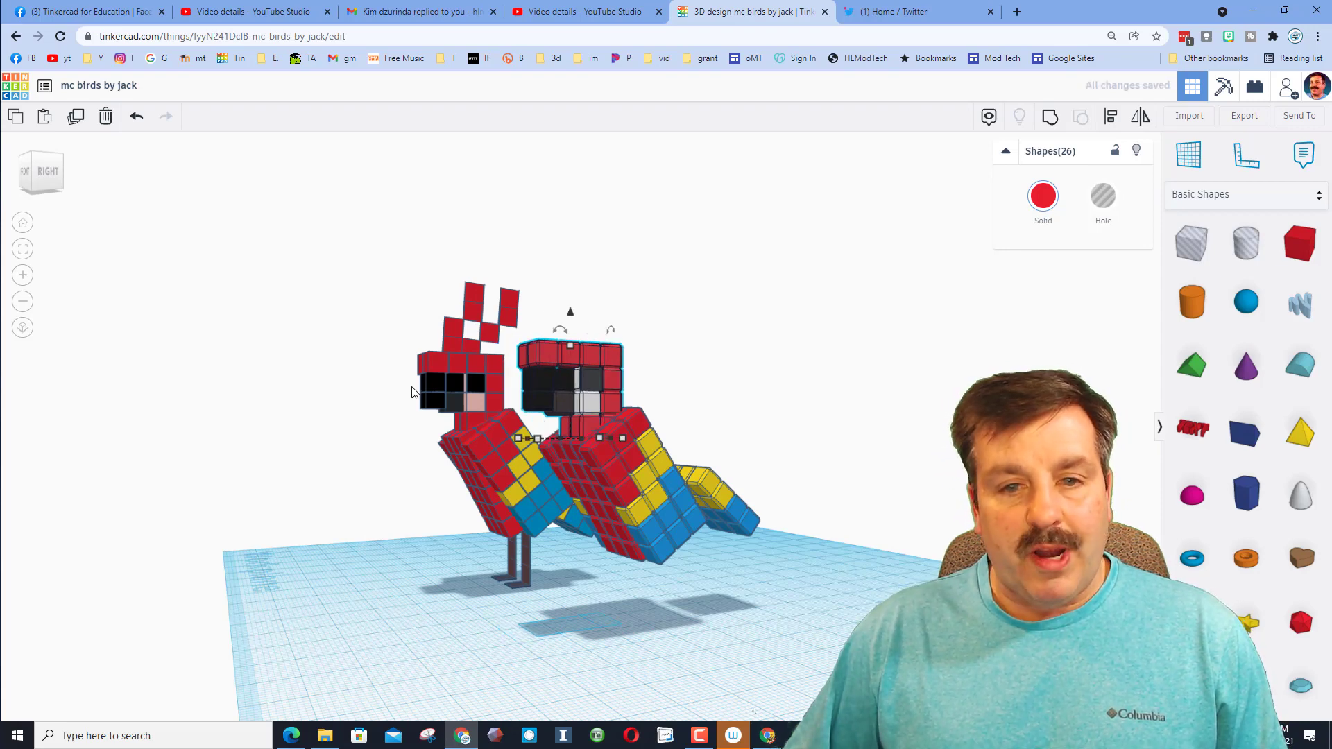
Select the tilted tail block, then lower it and move it forward until it joins the back of the body.
{"action": "mouse_move", "coordinate": [535, 474]}
{"action": "right_mouse_down"}
{"action": "mouse_move", "coordinate": [564, 503]}
{"action": "mouse_move", "coordinate": [670, 518]}
{"action": "mouse_move", "coordinate": [378, 506]}
{"action": "mouse_move", "coordinate": [714, 482]}
{"action": "mouse_move", "coordinate": [535, 477]}
{"action": "mouse_move", "coordinate": [443, 518]}
{"action": "mouse_move", "coordinate": [377, 513]}
{"action": "mouse_move", "coordinate": [759, 581]}
{"action": "mouse_move", "coordinate": [634, 627]}
{"action": "mouse_move", "coordinate": [485, 612]}
{"action": "mouse_move", "coordinate": [430, 589]}
{"action": "mouse_move", "coordinate": [354, 490]}
{"action": "right_mouse_up"}
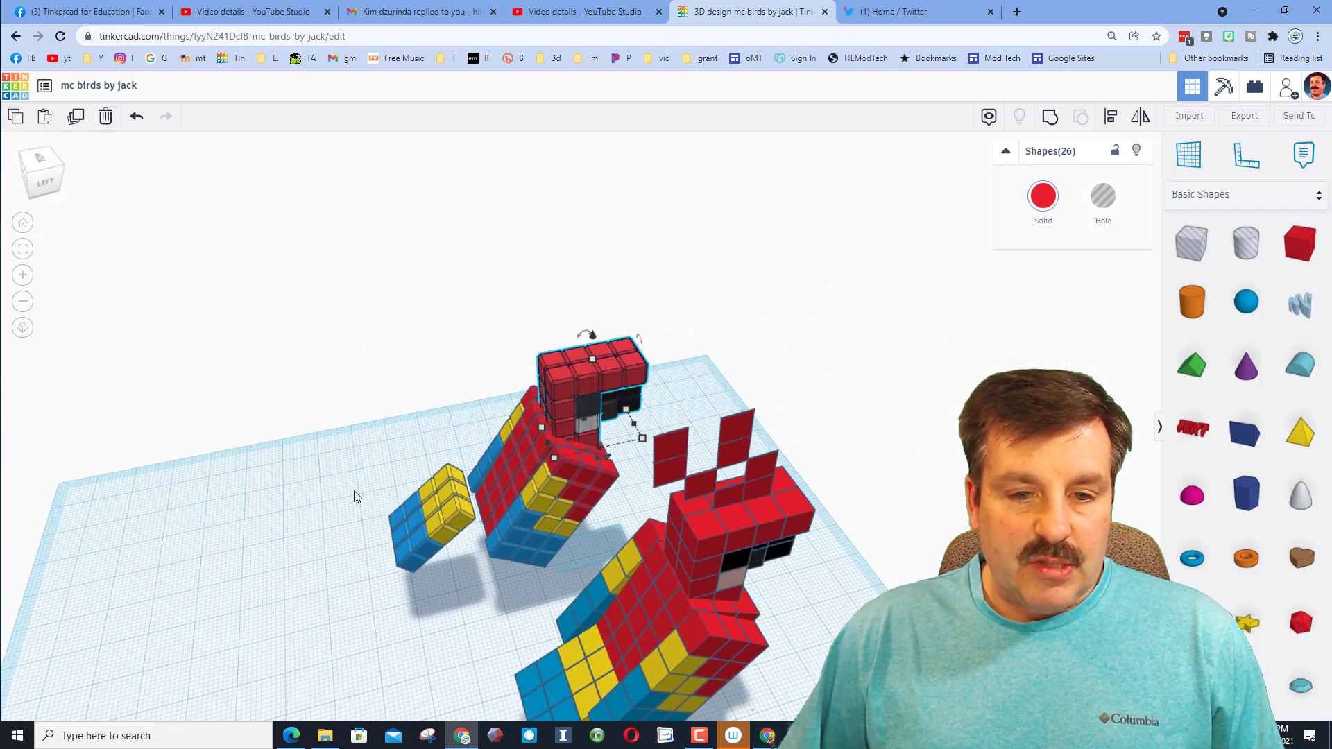
{"action": "right_click_drag", "start_coordinate": [456, 552], "coordinate": [405, 512]}
{"action": "left_click_drag", "start_coordinate": [450, 543], "coordinate": [450, 543]}
{"action": "right_click_drag", "start_coordinate": [389, 552], "coordinate": [489, 495]}
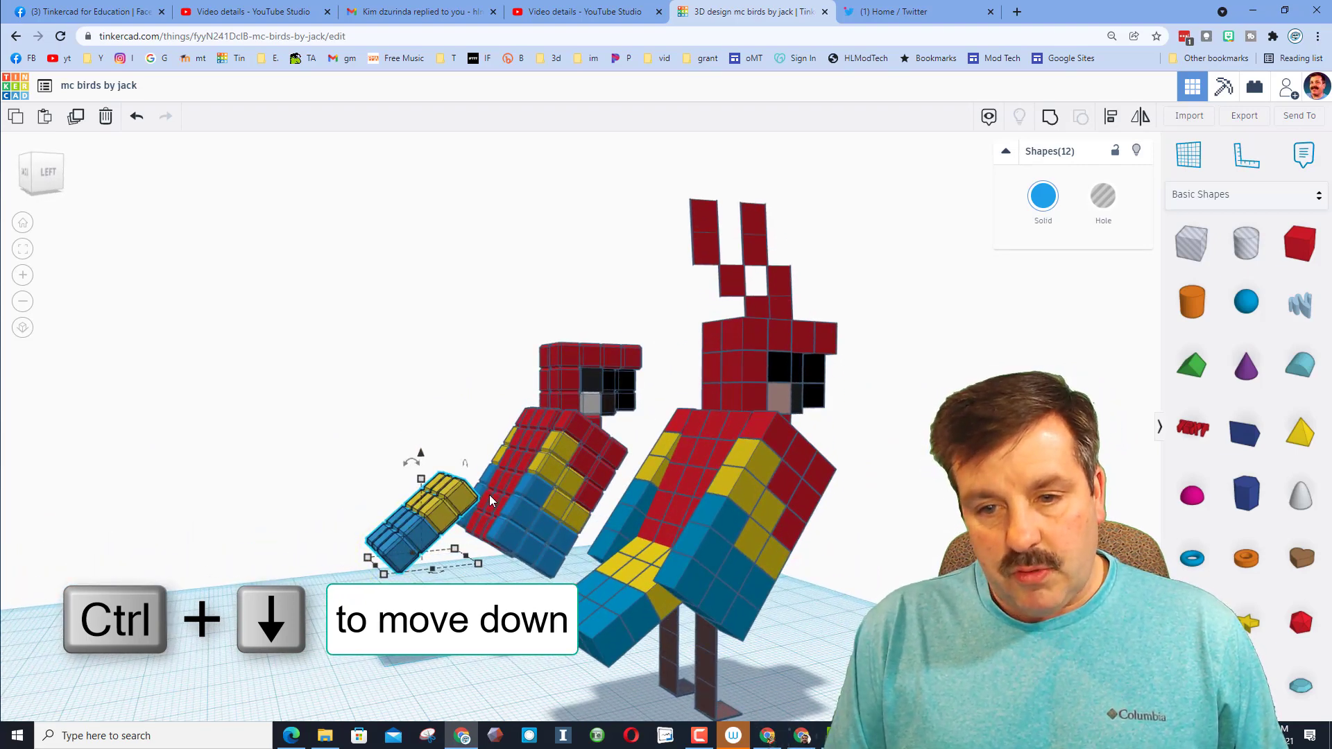
{"action": "key", "text": "ctrl+Down"}
{"action": "key", "text": "Right"}
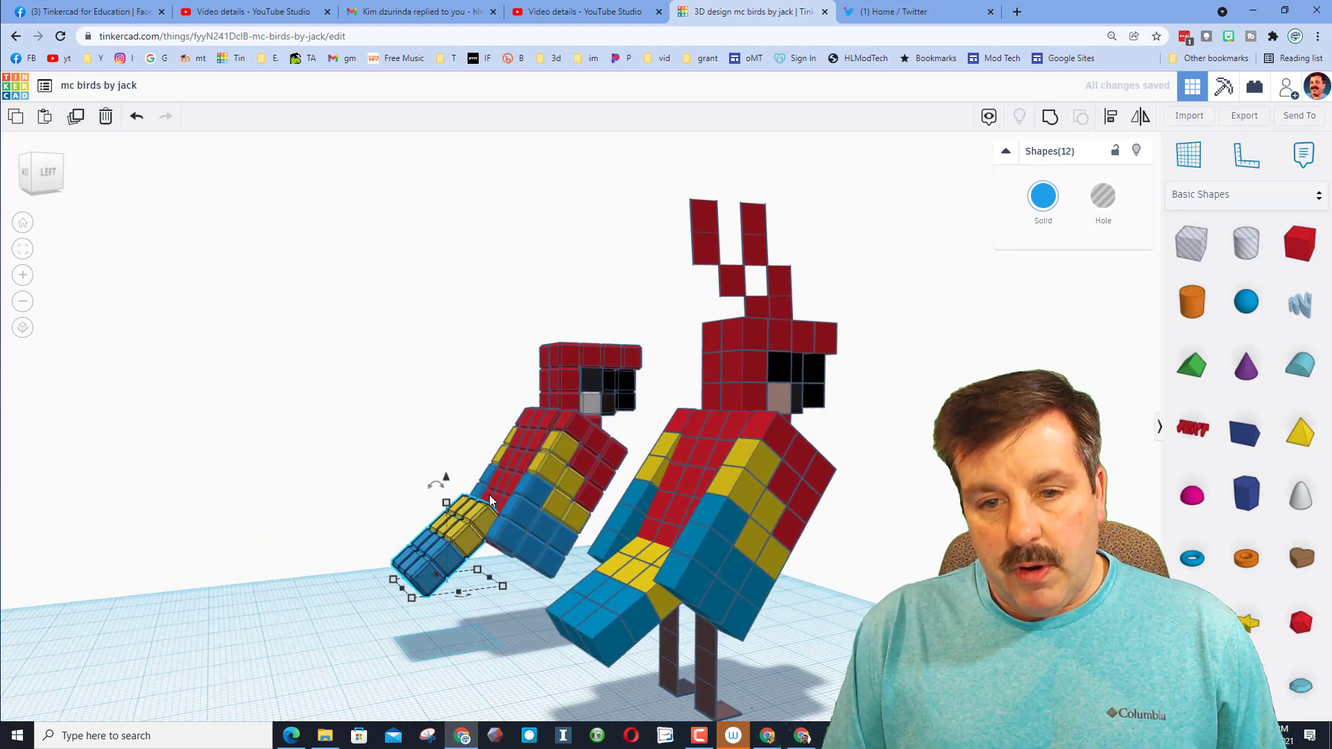
{"action": "key", "text": "Right"}
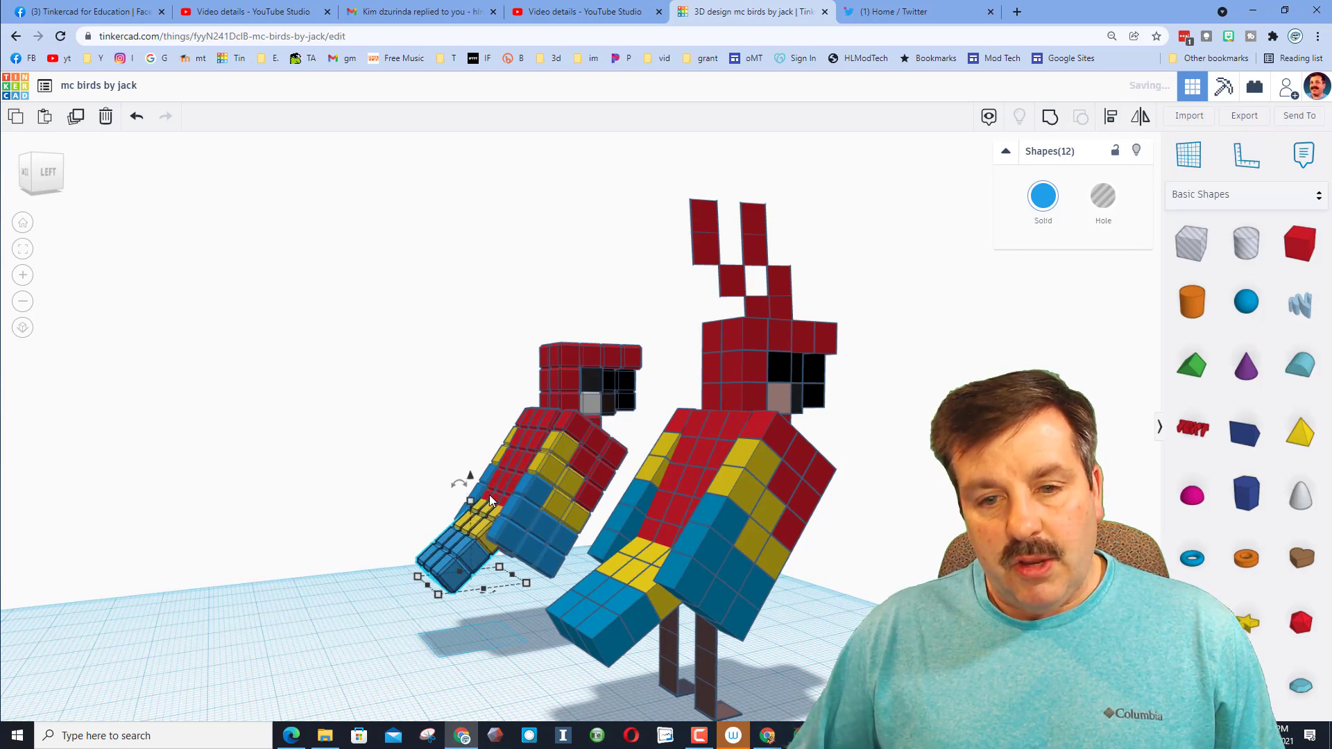
Place a new box beside the parrots, scale it down to size 5, and flatten its height to 0.1.
{"action": "right_click_drag", "start_coordinate": [300, 514], "coordinate": [791, 555]}
{"action": "left_click_drag", "start_coordinate": [1320, 254], "coordinate": [714, 631]}
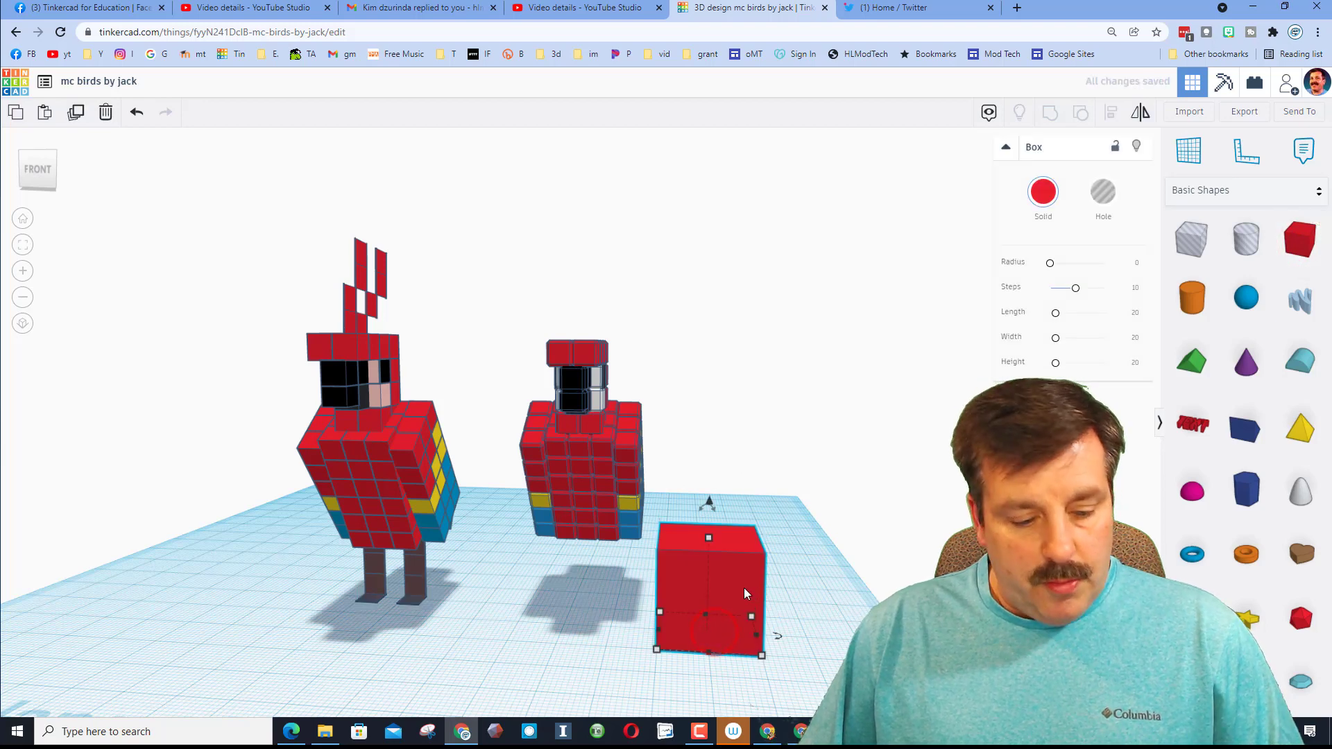
{"action": "left_click_drag", "start_coordinate": [709, 539], "coordinate": [698, 593], "text": "shift"}
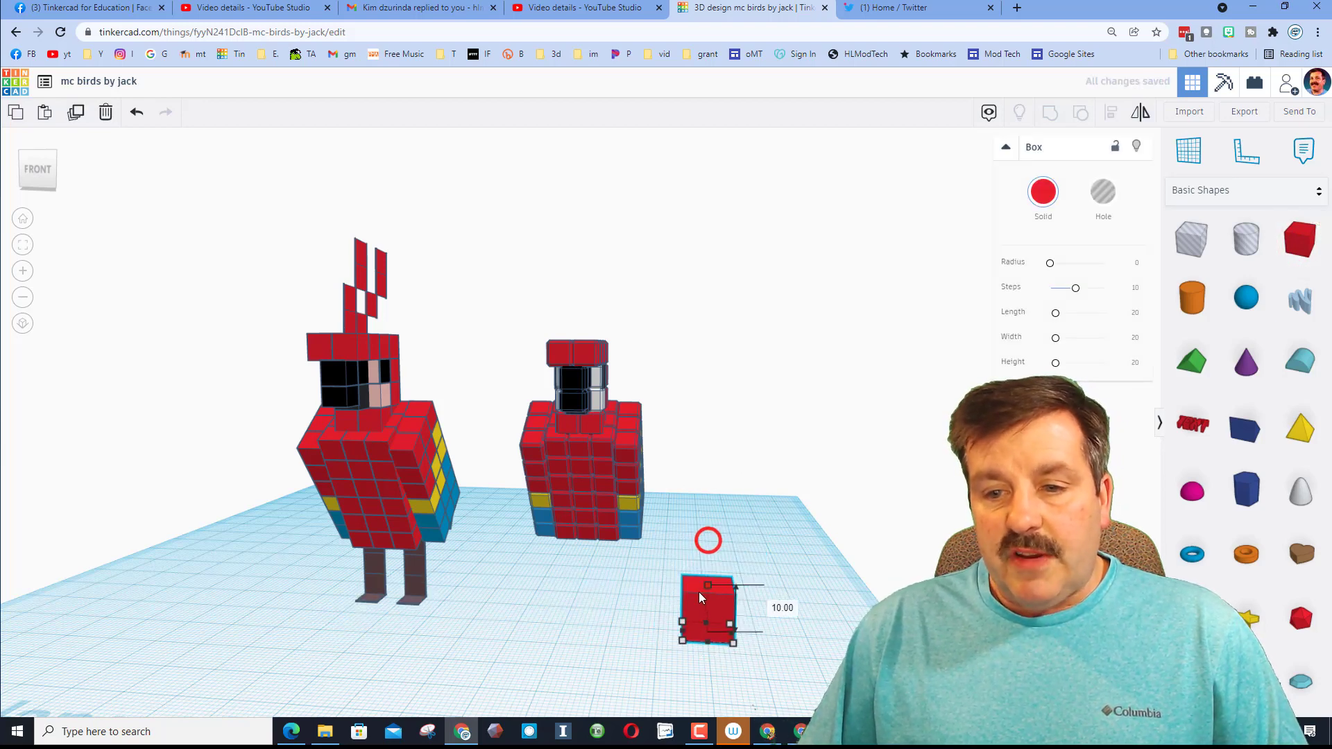
{"action": "left_click", "coordinate": [781, 608]}
{"action": "type", "text": "5"}
{"action": "key", "text": "Return"}
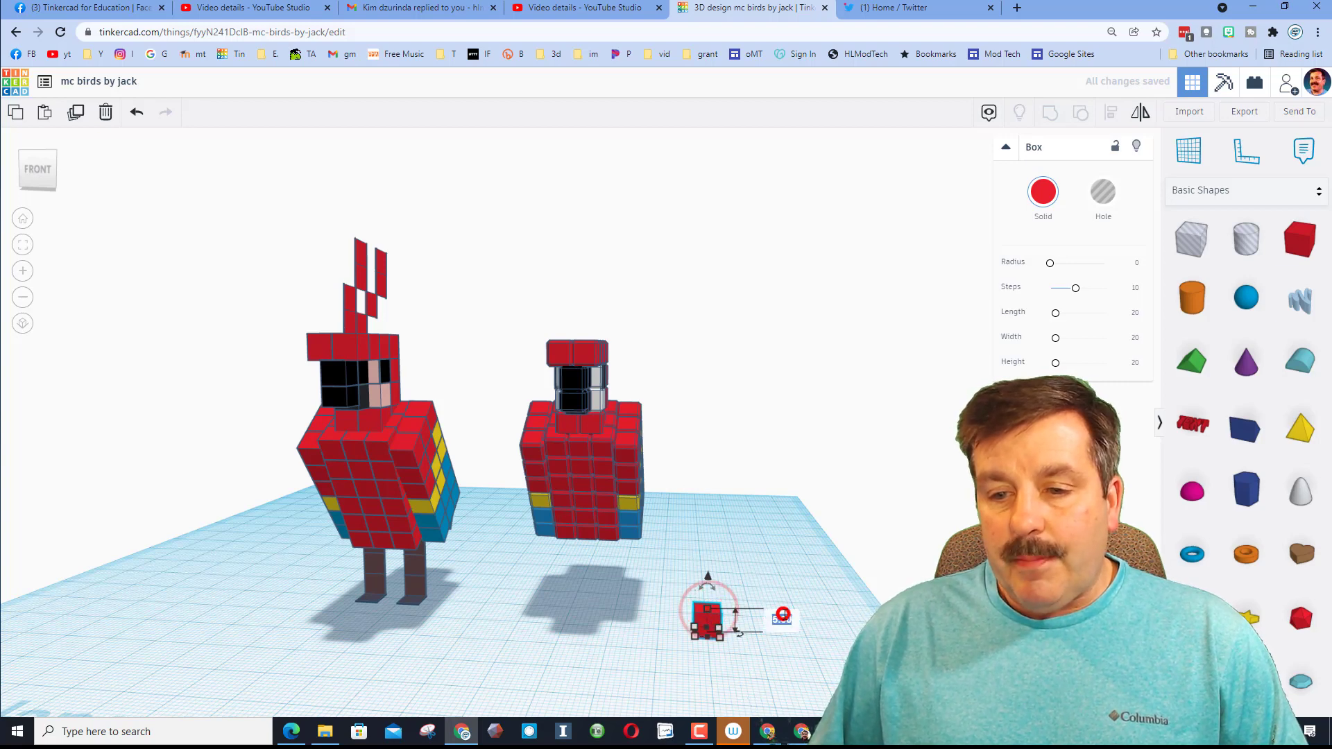
{"action": "type", "text": ".1"}
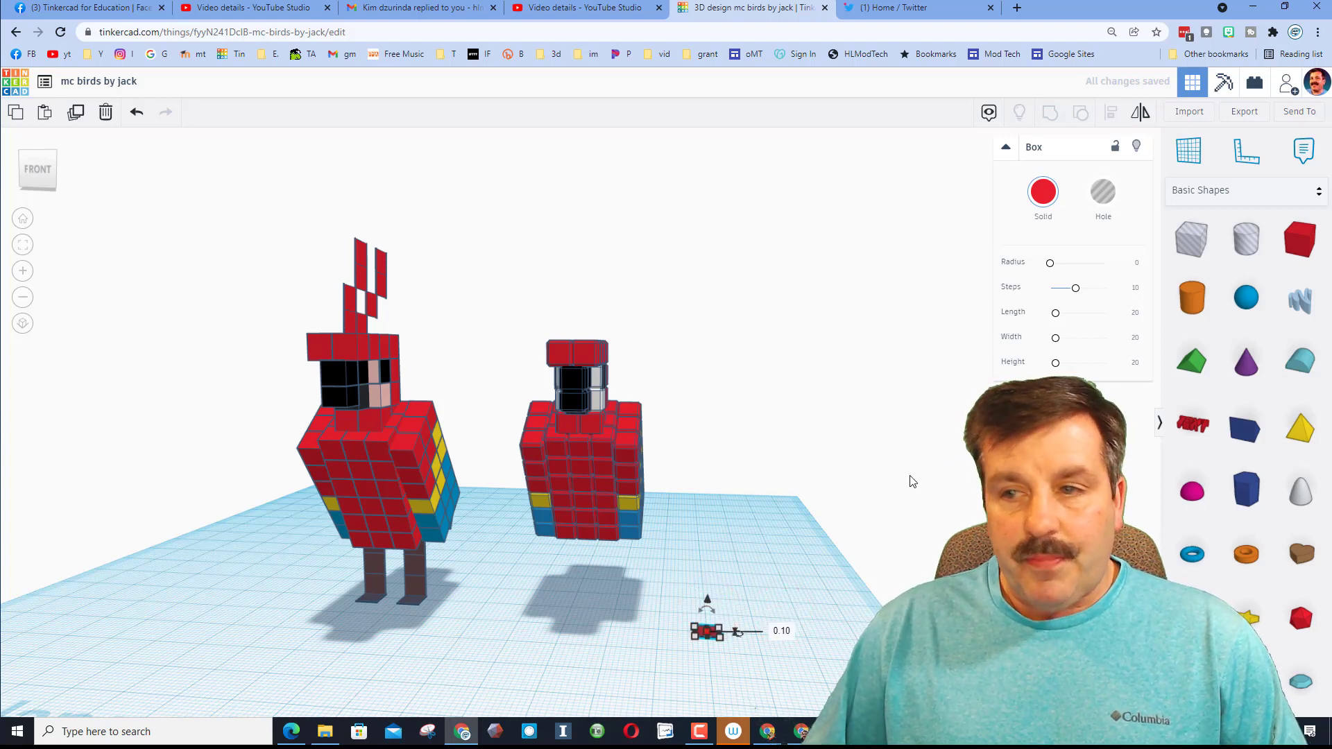
Colour the flat foot tile brown with the medium brown preset.
{"action": "left_click", "coordinate": [1056, 210]}
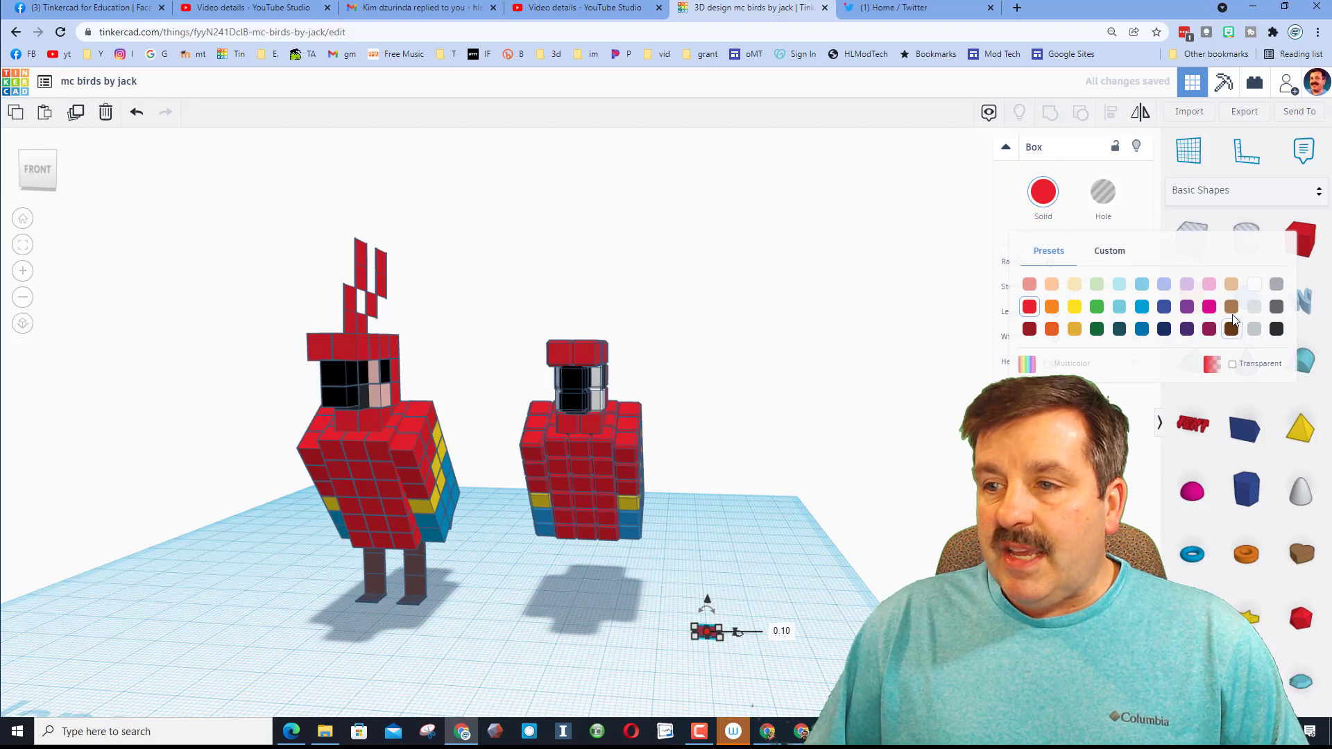
{"action": "left_click", "coordinate": [1232, 306]}
{"action": "left_click", "coordinate": [843, 543]}
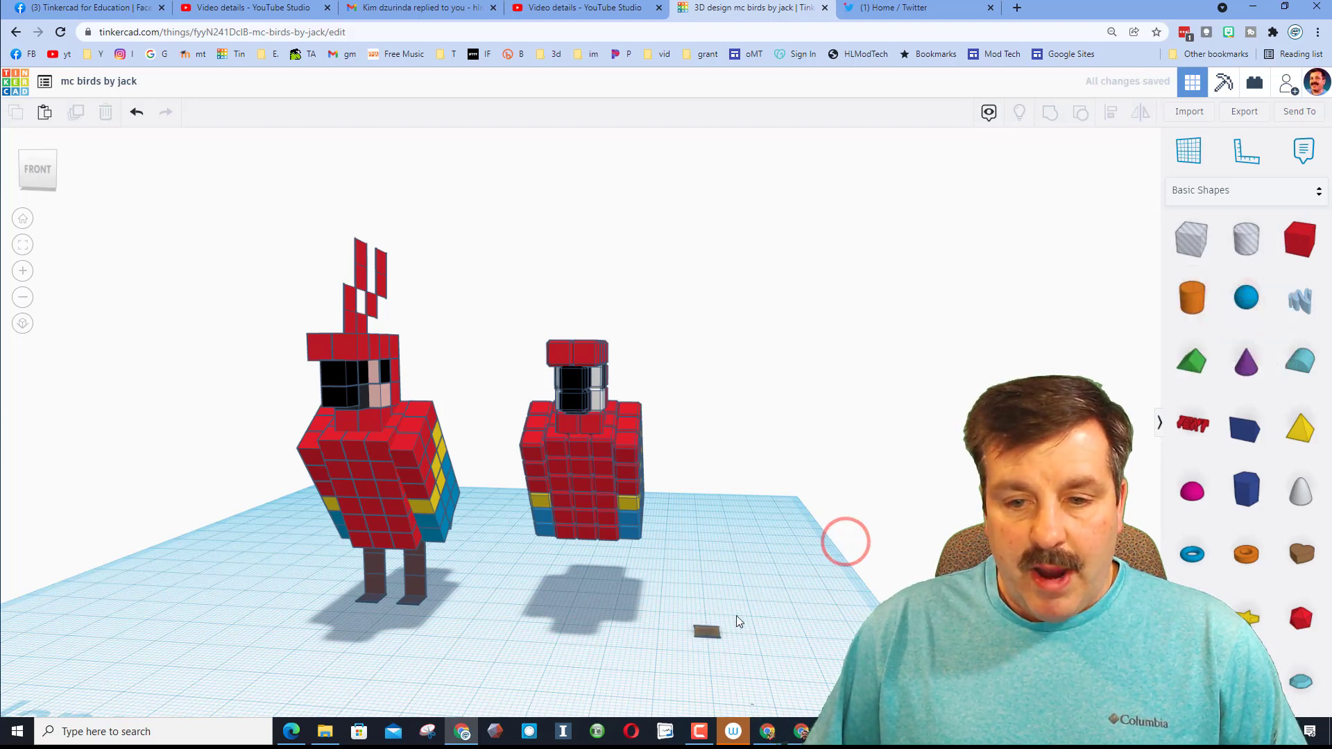
Duplicate the brown foot tile and move the copy sideways to leave a gap between the two feet.
{"action": "left_click", "coordinate": [706, 632]}
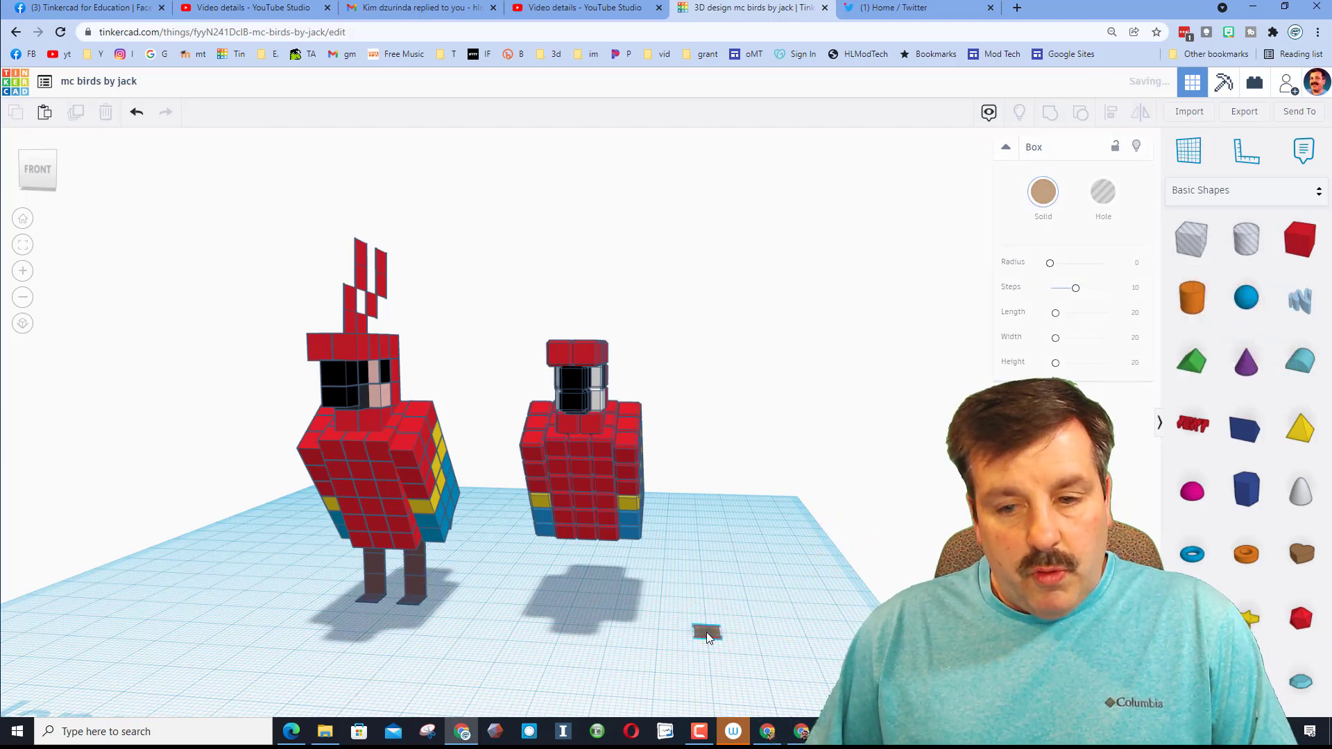
{"action": "key", "text": "ctrl+d"}
{"action": "key", "text": "Left"}
{"action": "key", "text": "Left"}
{"action": "key", "text": "Left"}
{"action": "key", "text": "Left"}
{"action": "key", "text": "Left"}
{"action": "key", "text": "Left"}
{"action": "key", "text": "Left"}
{"action": "key", "text": "Left"}
{"action": "key", "text": "Left"}
{"action": "key", "text": "Left"}
{"action": "key", "text": "Left"}
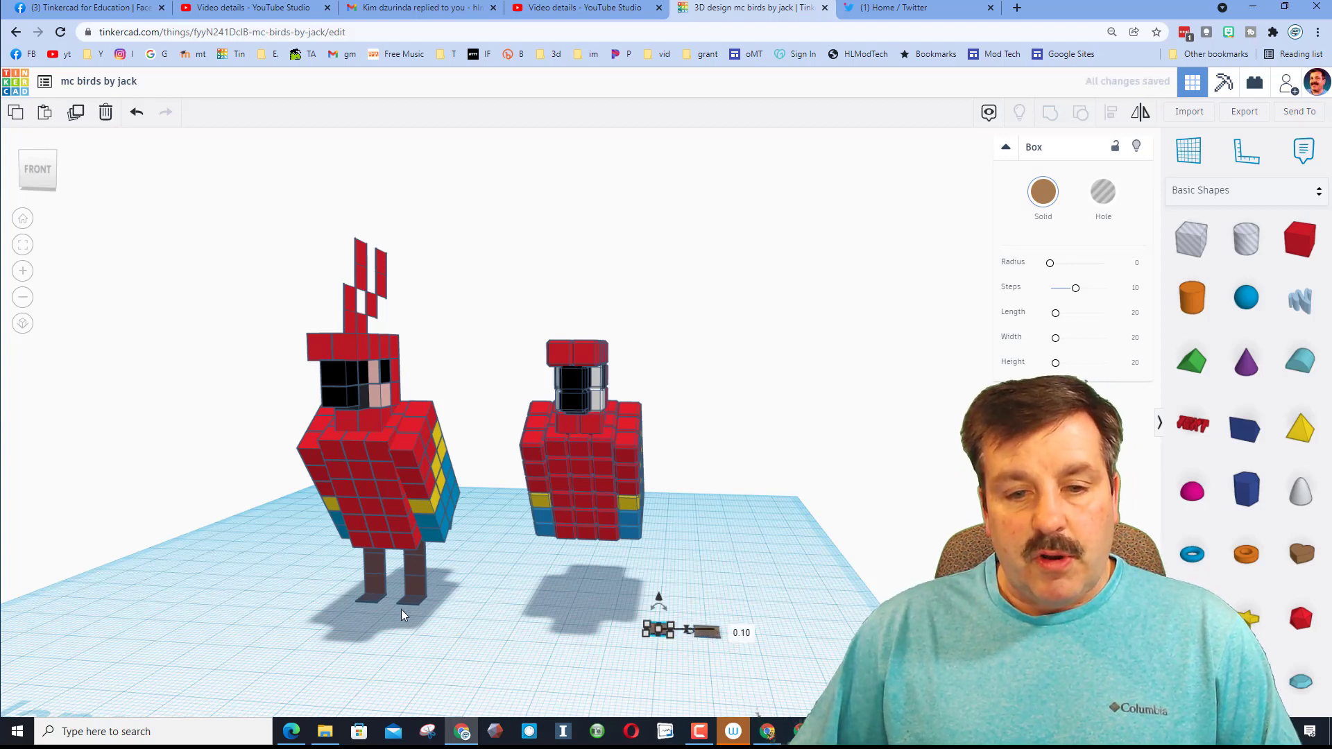
{"action": "left_click", "coordinate": [580, 658]}
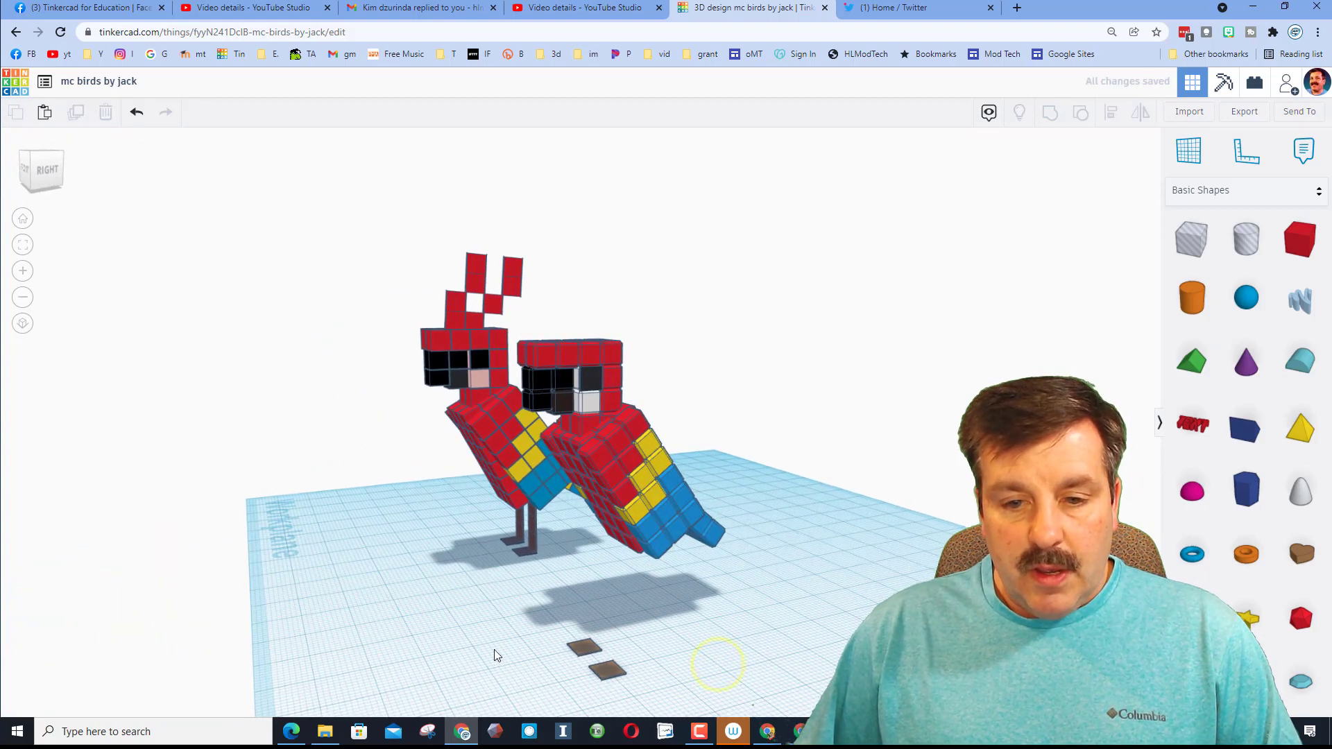
Duplicate both brown foot tiles and stand the copies upright on the workplane, rotated 90°, as leg pieces.
{"action": "left_click_drag", "start_coordinate": [630, 702], "coordinate": [621, 681]}
{"action": "left_click_drag", "start_coordinate": [571, 633], "coordinate": [571, 633]}
{"action": "left_click", "coordinate": [580, 618]}
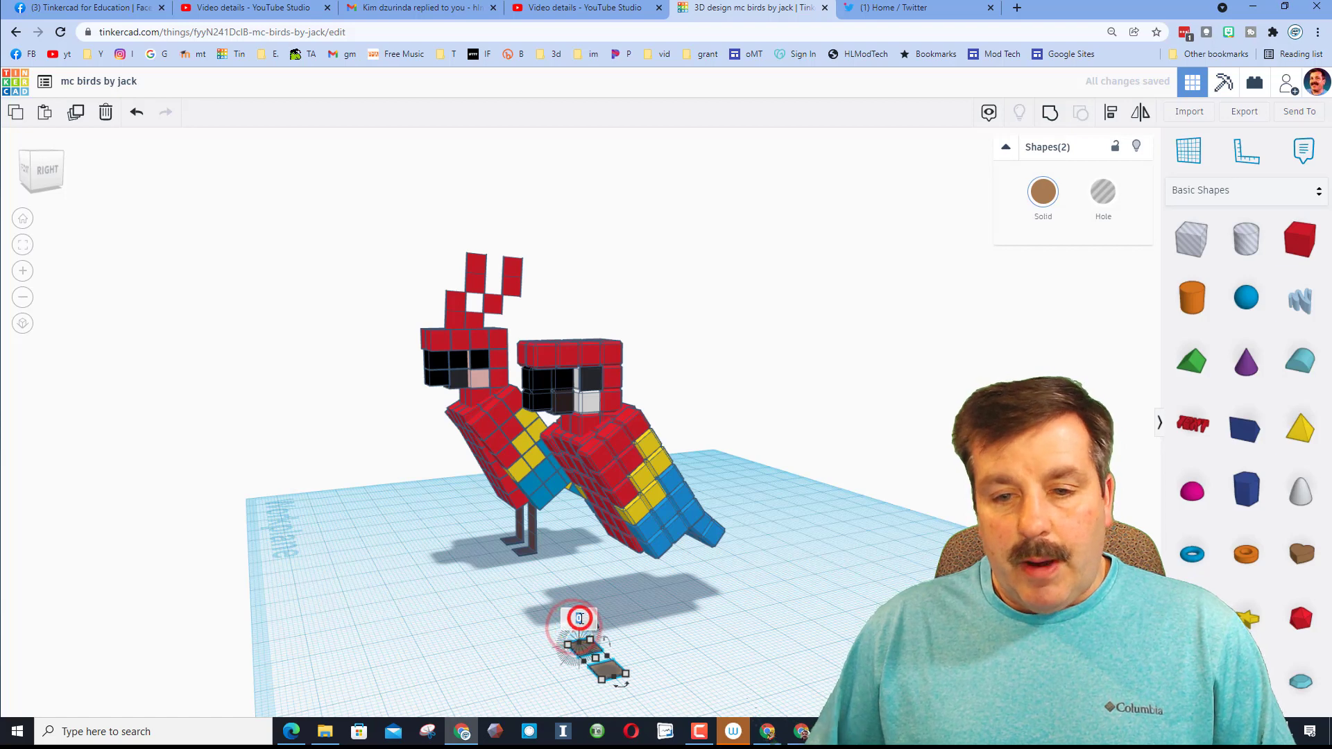
{"action": "type", "text": "90"}
{"action": "key", "text": "Return"}
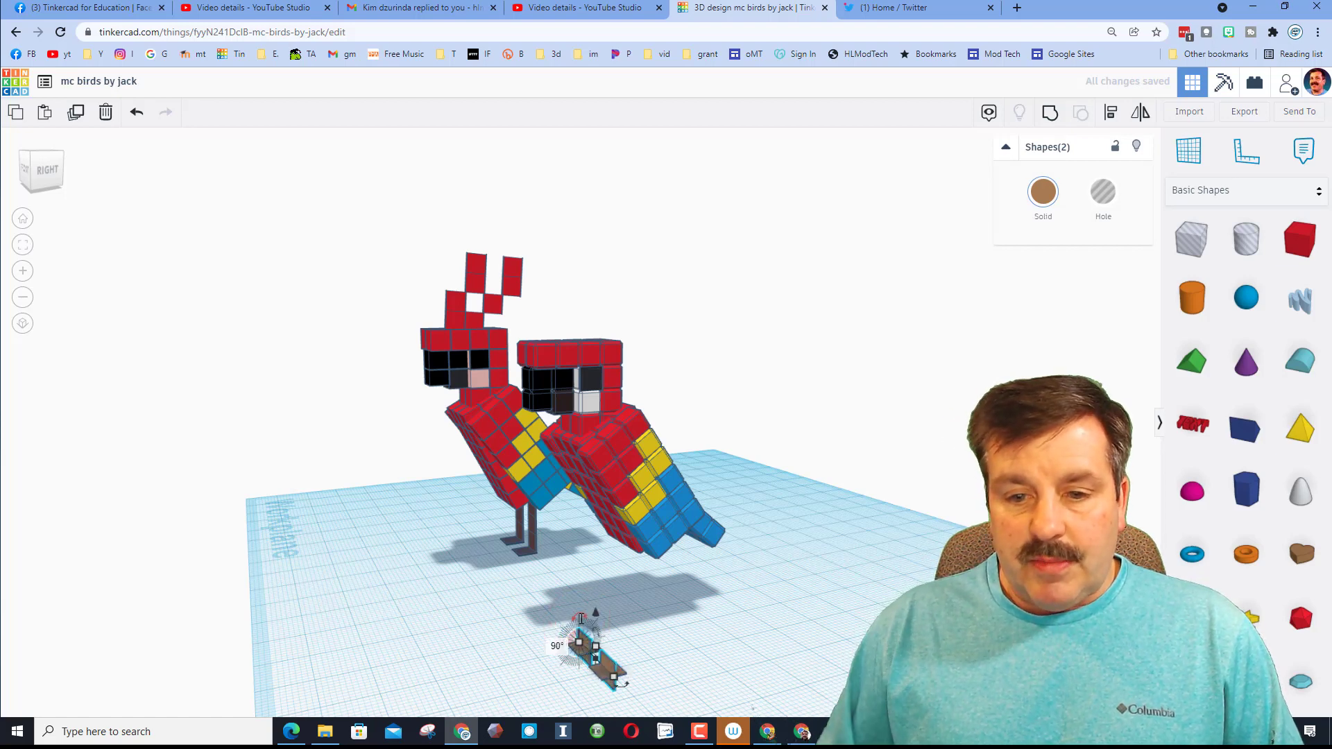
{"action": "key", "text": "d"}
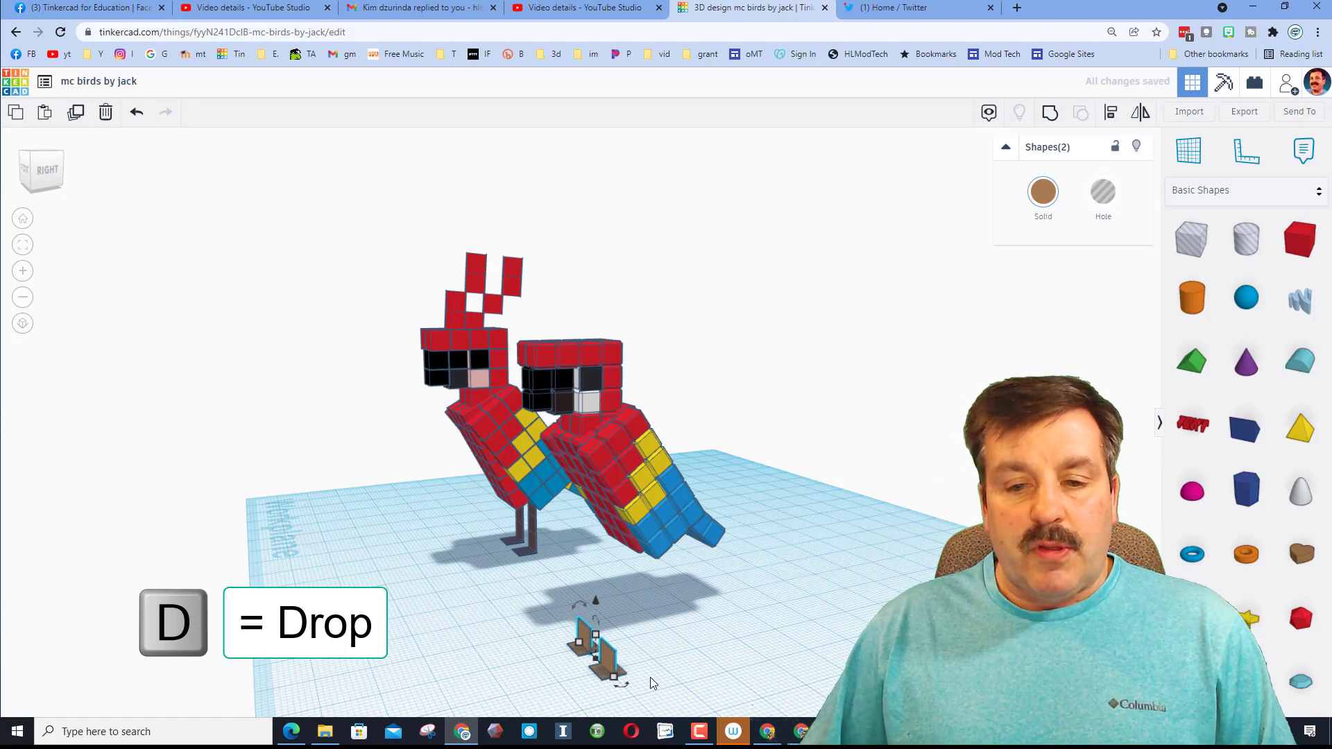
Align the upright brown leg pieces with the rear edges of the two foot tiles.
{"action": "right_click_drag", "start_coordinate": [667, 686], "coordinate": [576, 676]}
{"action": "left_click", "coordinate": [614, 669]}
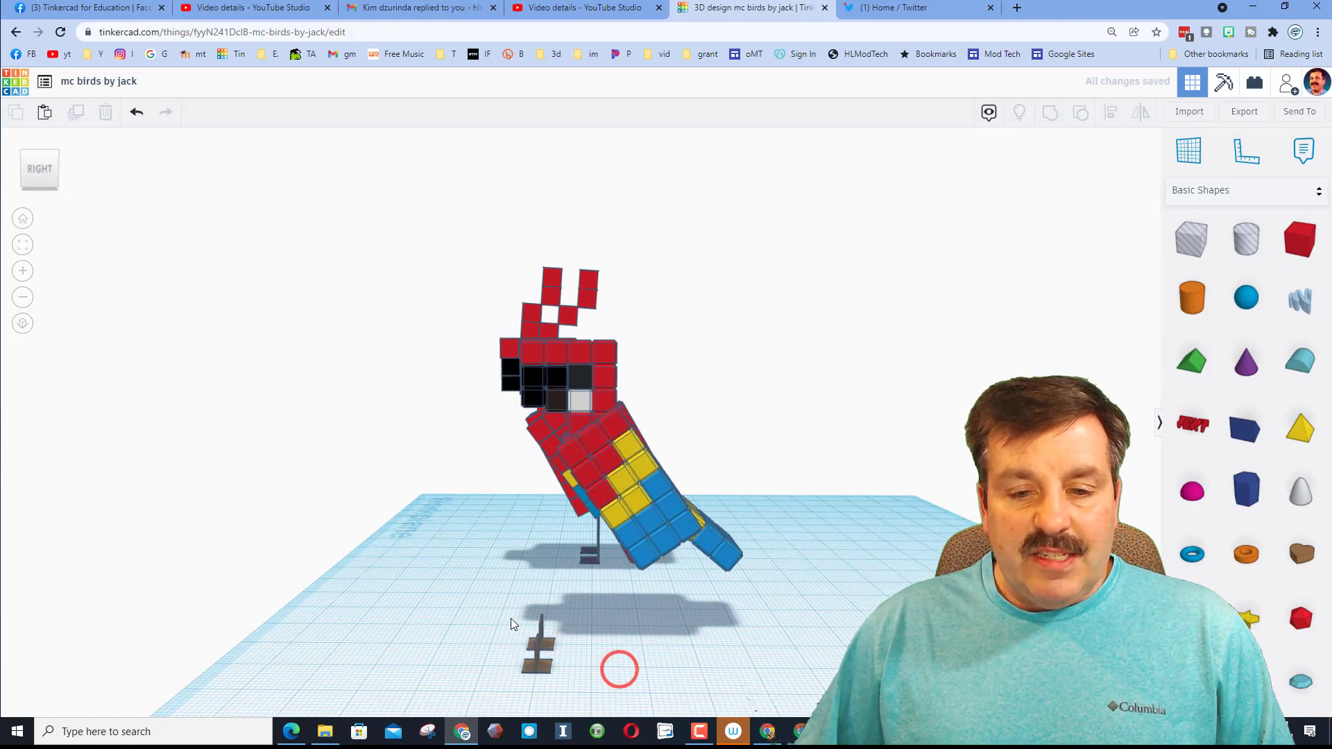
{"action": "left_click_drag", "start_coordinate": [508, 618], "coordinate": [572, 679]}
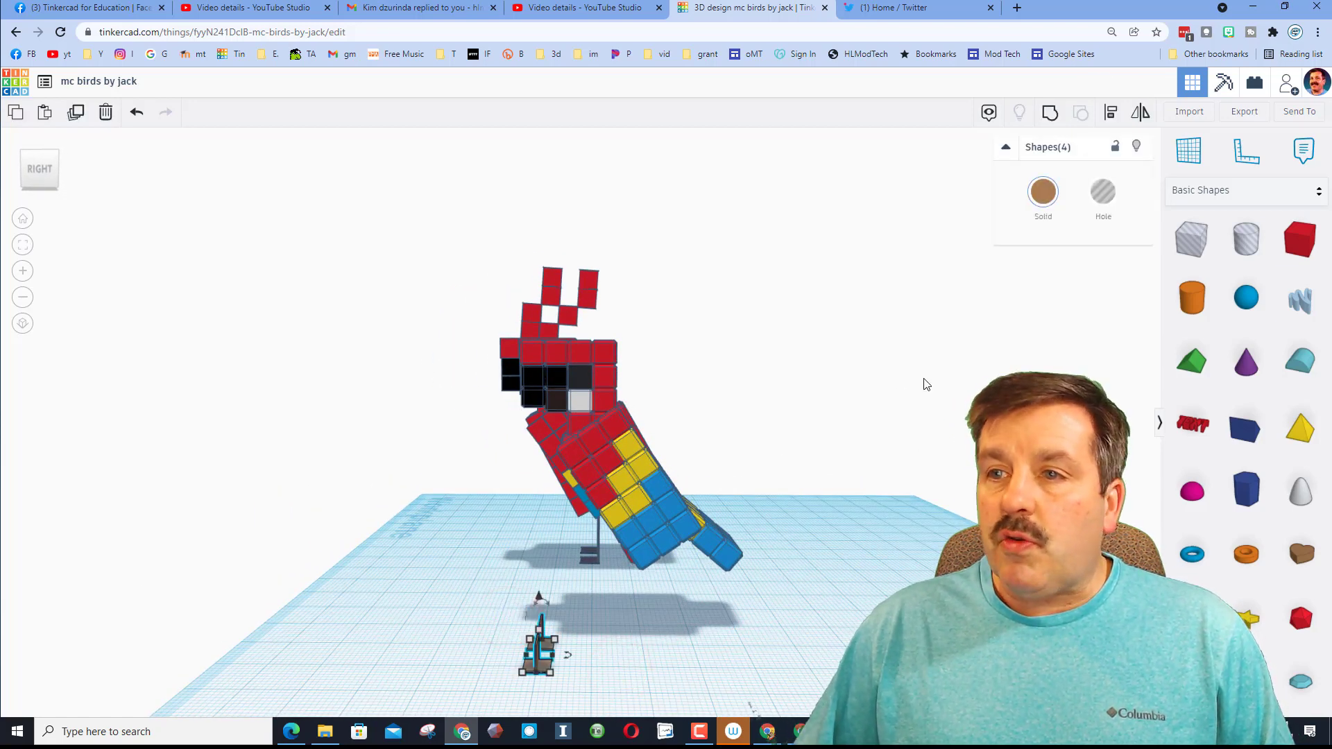
{"action": "left_click", "coordinate": [1110, 112]}
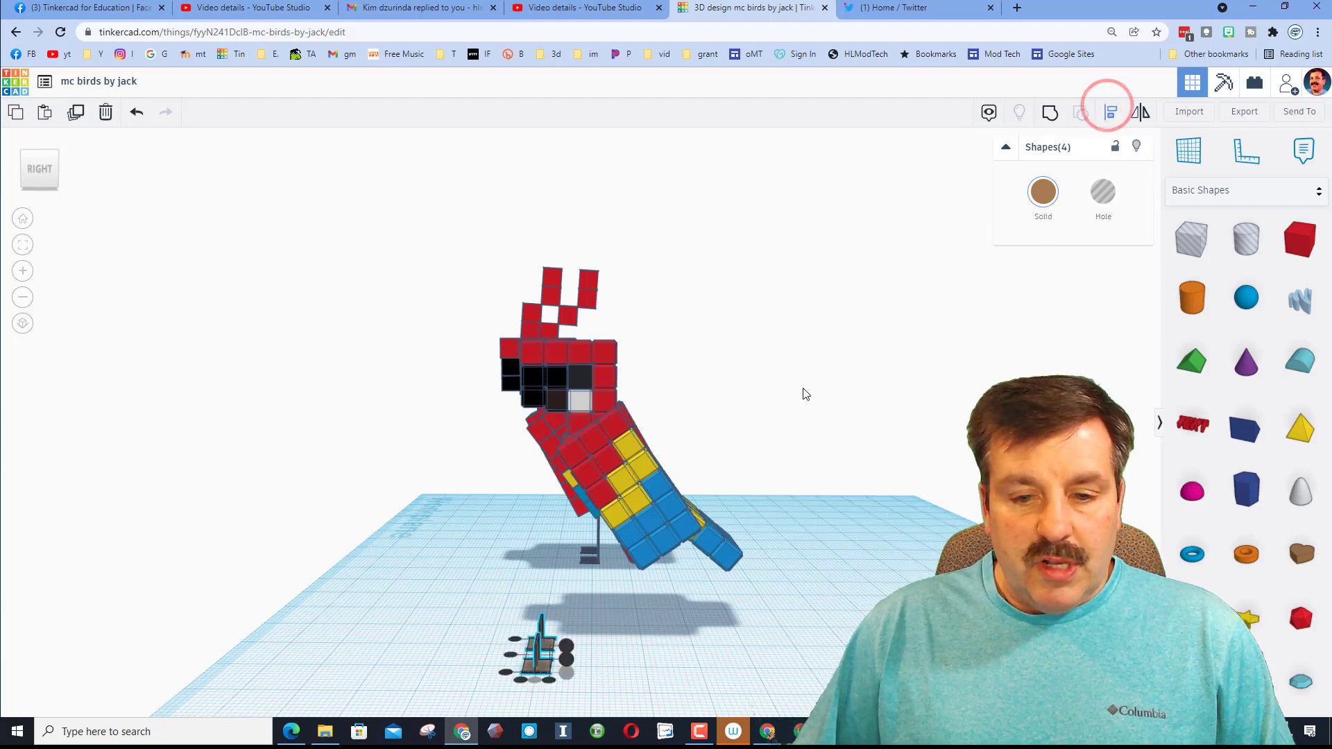
{"action": "left_click", "coordinate": [550, 681]}
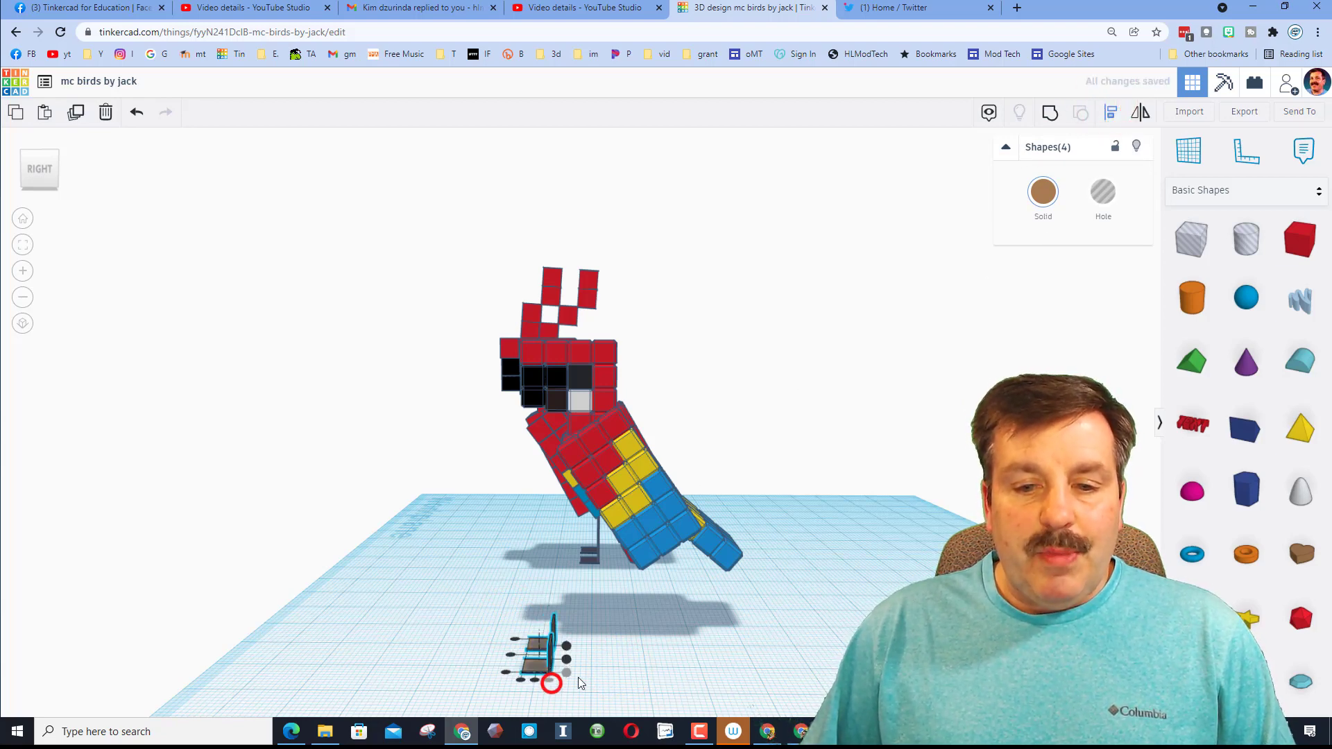
{"action": "left_click", "coordinate": [618, 673]}
Duplicate the two upright leg pieces twice, stacking the copies upward to make each leg three pieces tall.
{"action": "mouse_move", "coordinate": [568, 678]}
{"action": "right_mouse_down"}
{"action": "mouse_move", "coordinate": [696, 672]}
{"action": "mouse_move", "coordinate": [575, 606]}
{"action": "mouse_move", "coordinate": [635, 632]}
{"action": "mouse_move", "coordinate": [539, 618]}
{"action": "mouse_move", "coordinate": [549, 613]}
{"action": "right_mouse_up"}
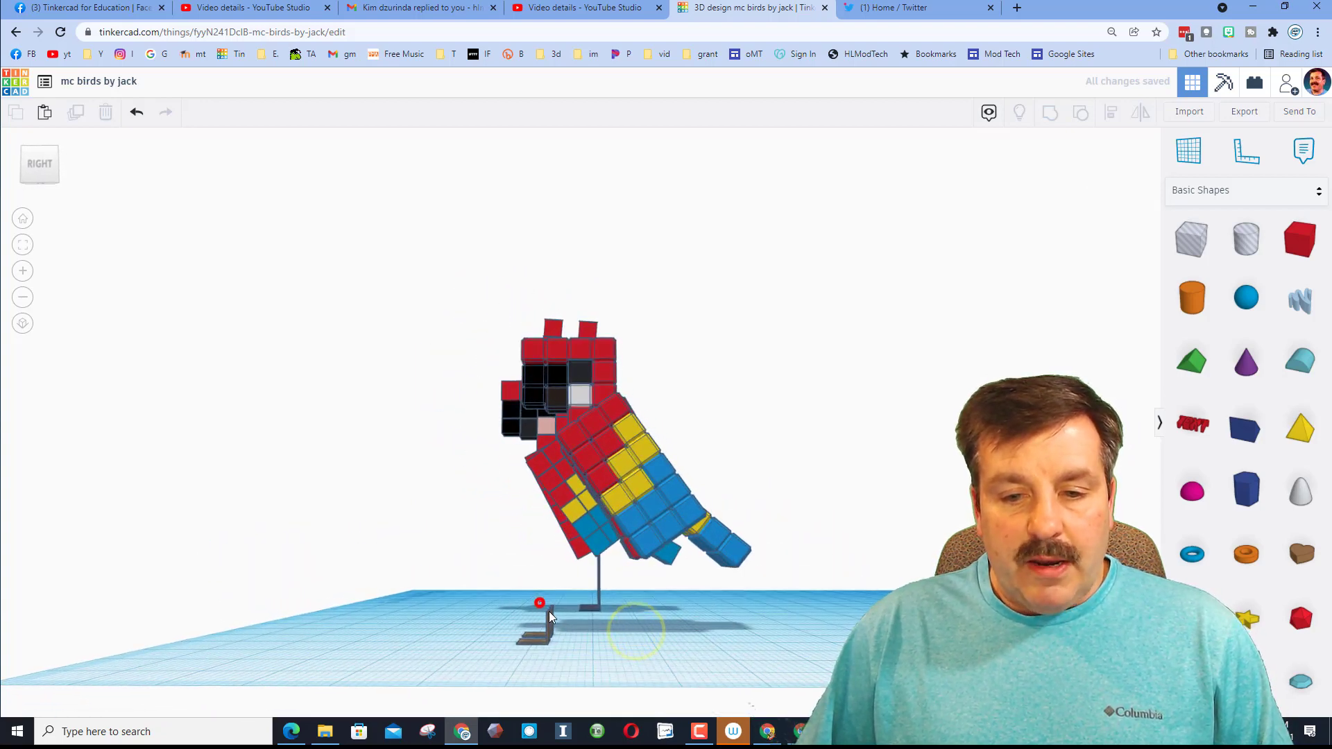
{"action": "left_click_drag", "start_coordinate": [552, 613], "coordinate": [553, 614]}
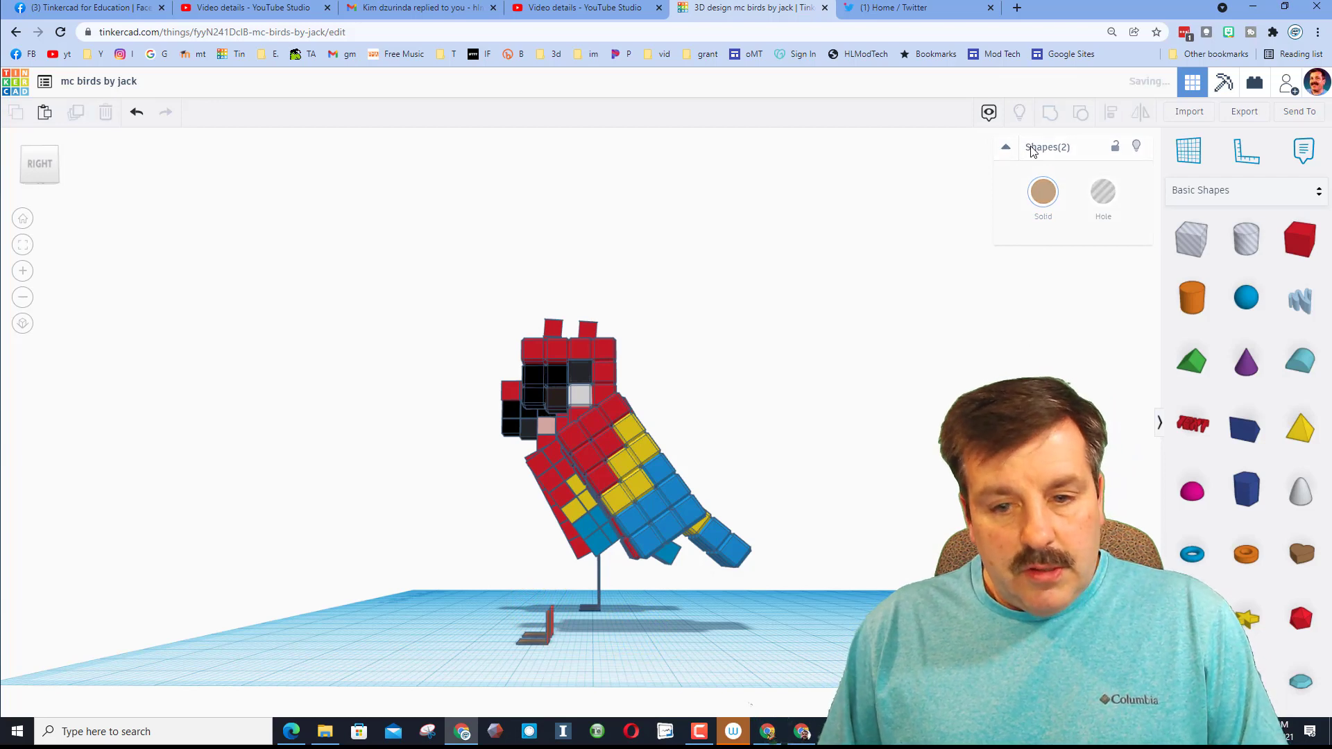
{"action": "key", "text": "ctrl+Up"}
{"action": "key", "text": "ctrl+Up"}
{"action": "key", "text": "ctrl+Up"}
{"action": "key", "text": "ctrl+Up"}
{"action": "key", "text": "ctrl+Up"}
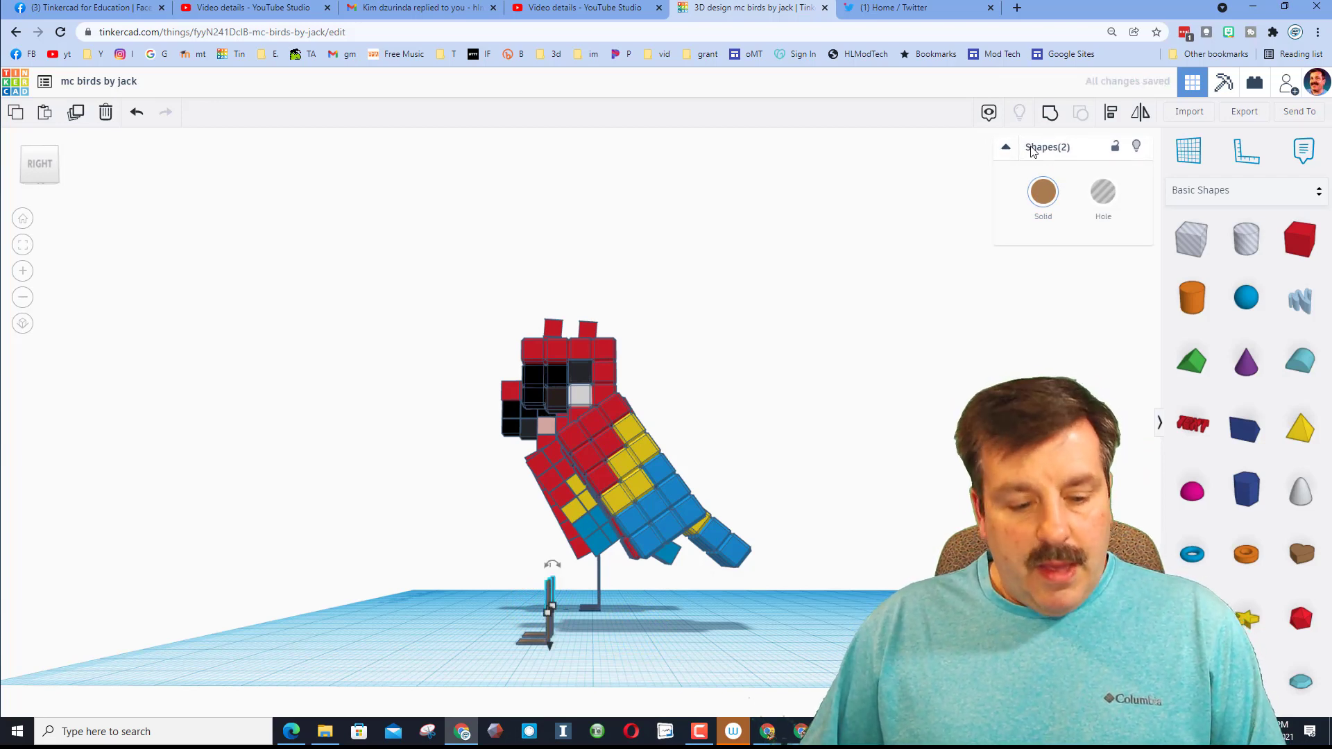
{"action": "key", "text": "ctrl+Up"}
{"action": "key", "text": "ctrl+Up"}
{"action": "key", "text": "ctrl+Up"}
{"action": "key", "text": "ctrl+Up"}
{"action": "key", "text": "ctrl+Up"}
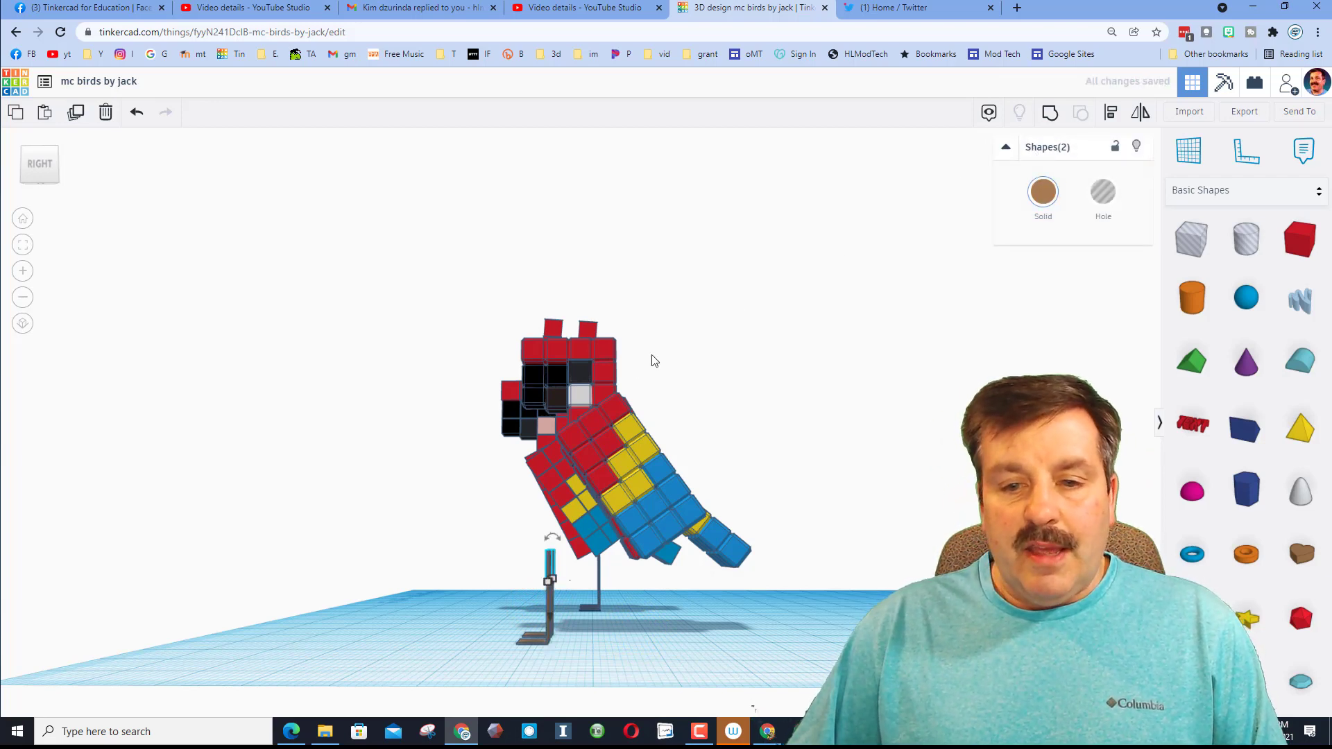
Group both feet and all the stacked leg pieces into one brown shape.
{"action": "right_click_drag", "start_coordinate": [443, 451], "coordinate": [770, 575]}
{"action": "left_click", "coordinate": [631, 586]}
{"action": "left_click_drag", "start_coordinate": [632, 547], "coordinate": [768, 647]}
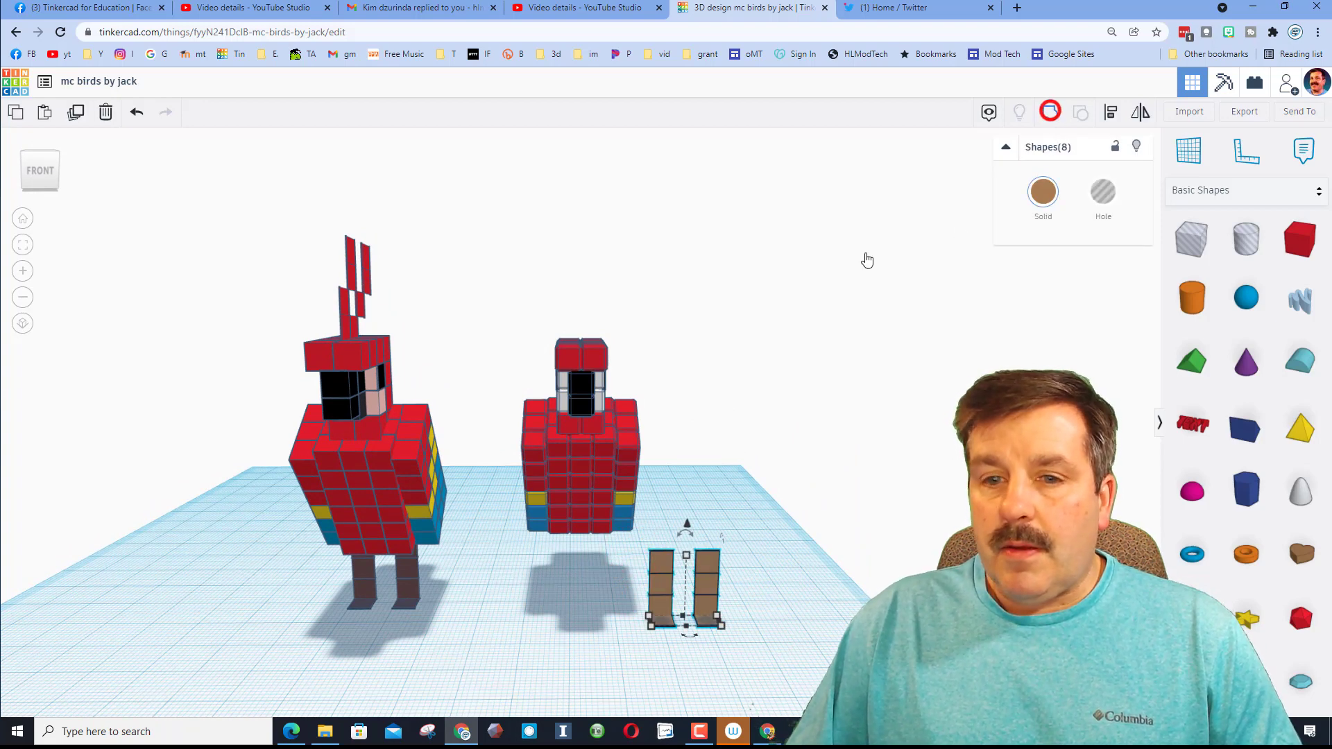
{"action": "key", "text": "ctrl+g"}
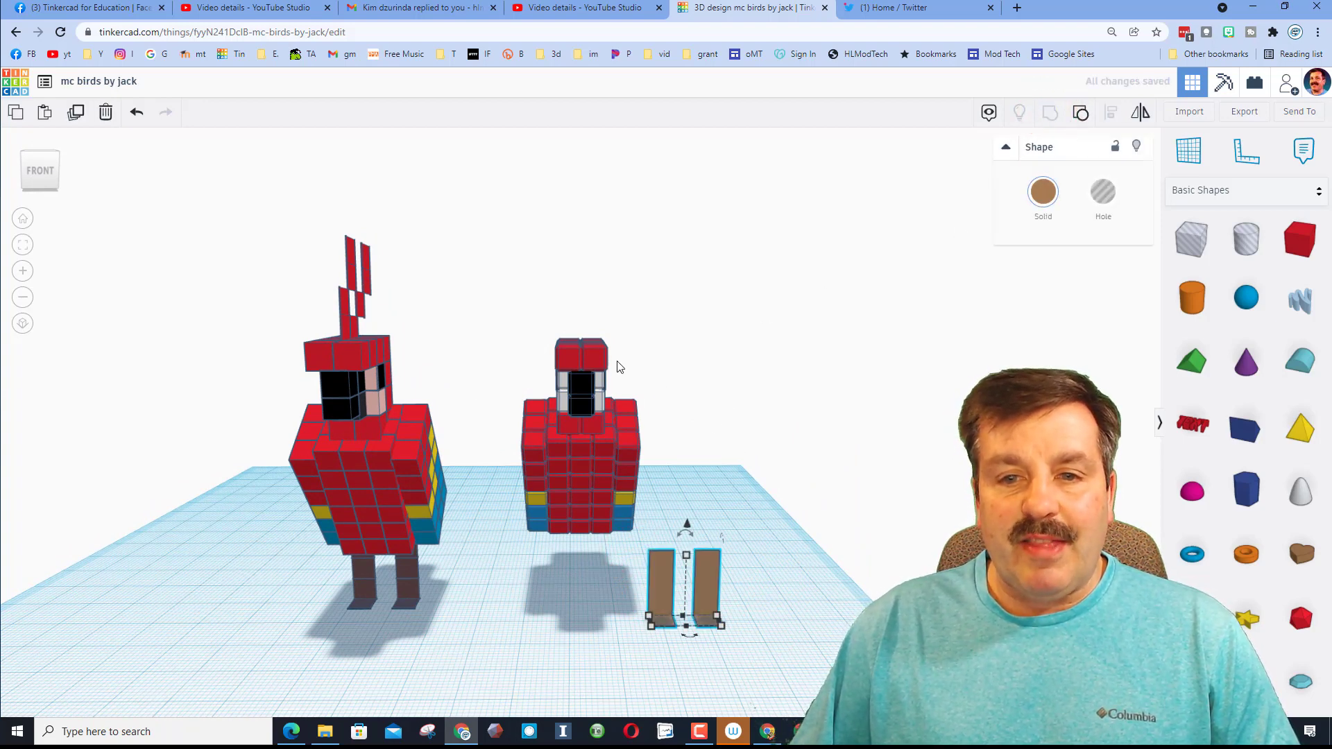
Group the red blocks that form the top layer of the new parrot's head.
{"action": "right_click_drag", "start_coordinate": [636, 336], "coordinate": [584, 338]}
{"action": "left_click", "coordinate": [572, 340]}
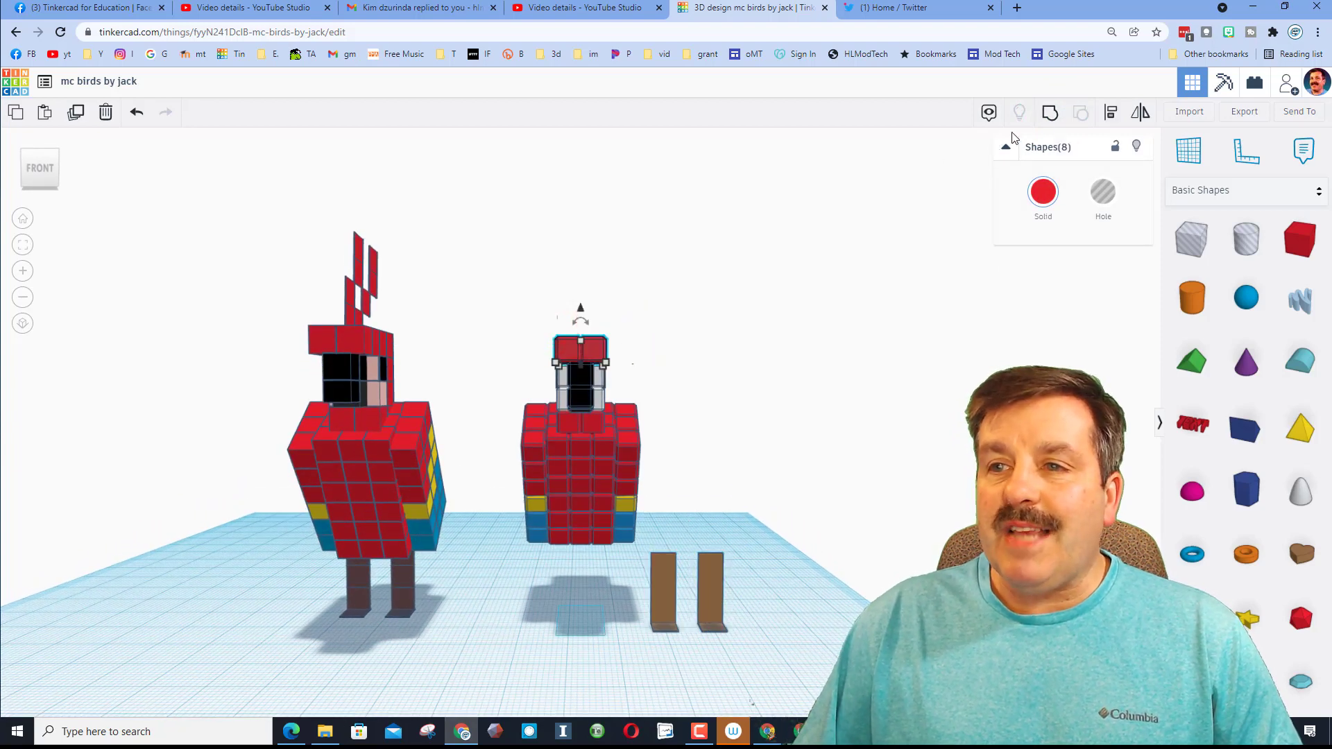
{"action": "left_click", "coordinate": [1050, 113]}
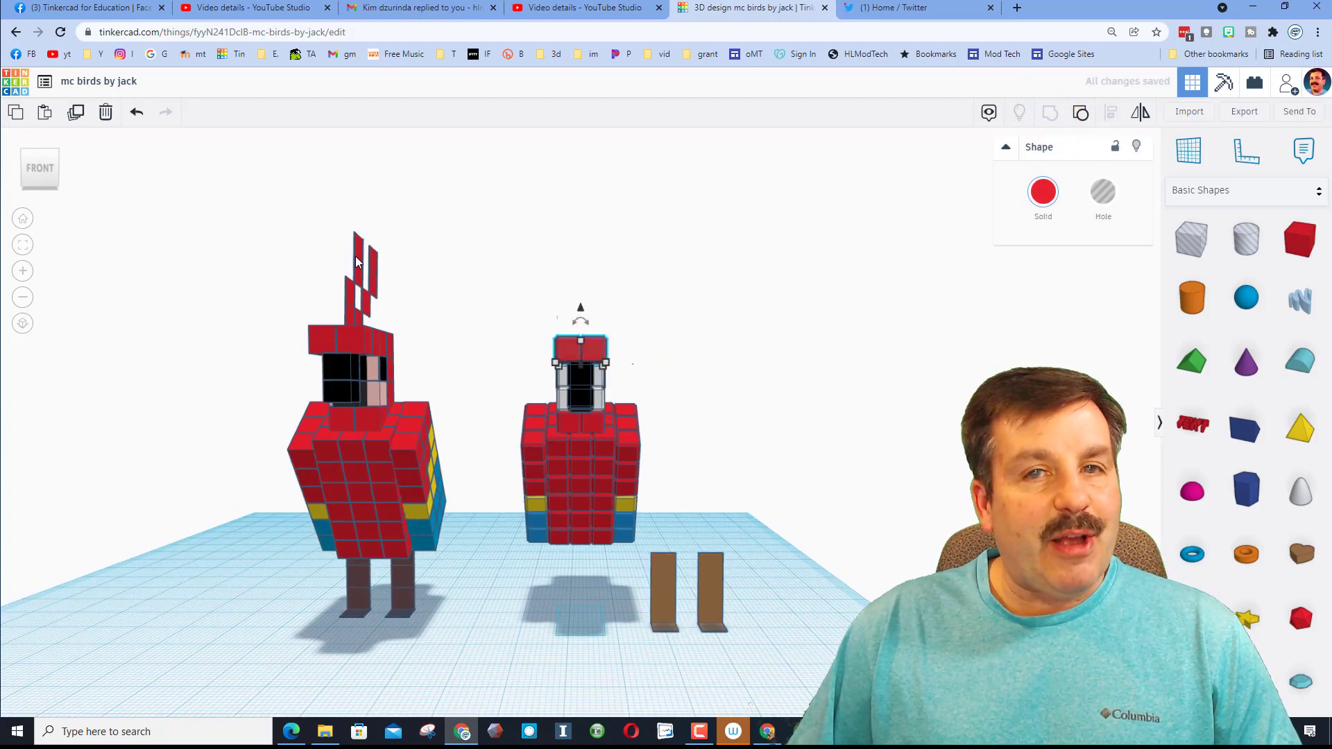
{"action": "left_click", "coordinate": [708, 355]}
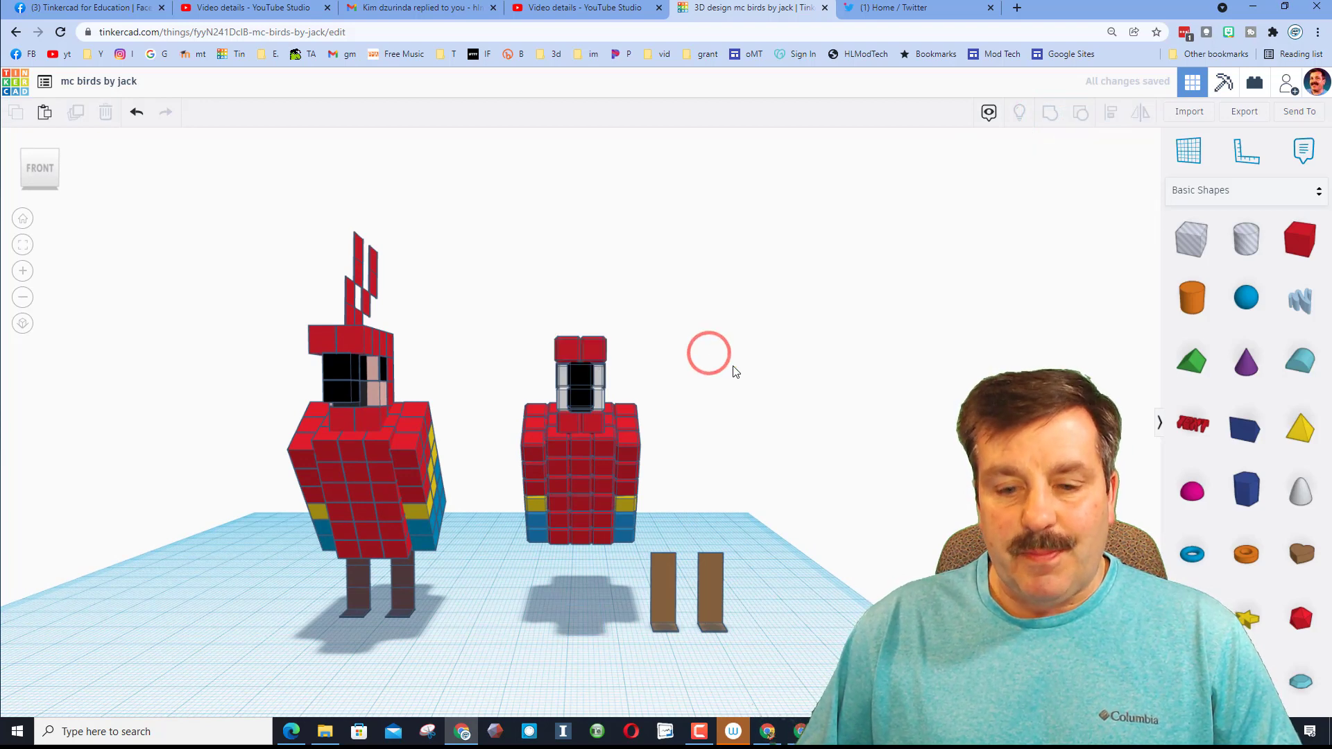
Set the workplane on top of the new parrot's head and place a red box there, scaled uniformly to size 5.
{"action": "right_click_drag", "start_coordinate": [749, 333], "coordinate": [798, 336]}
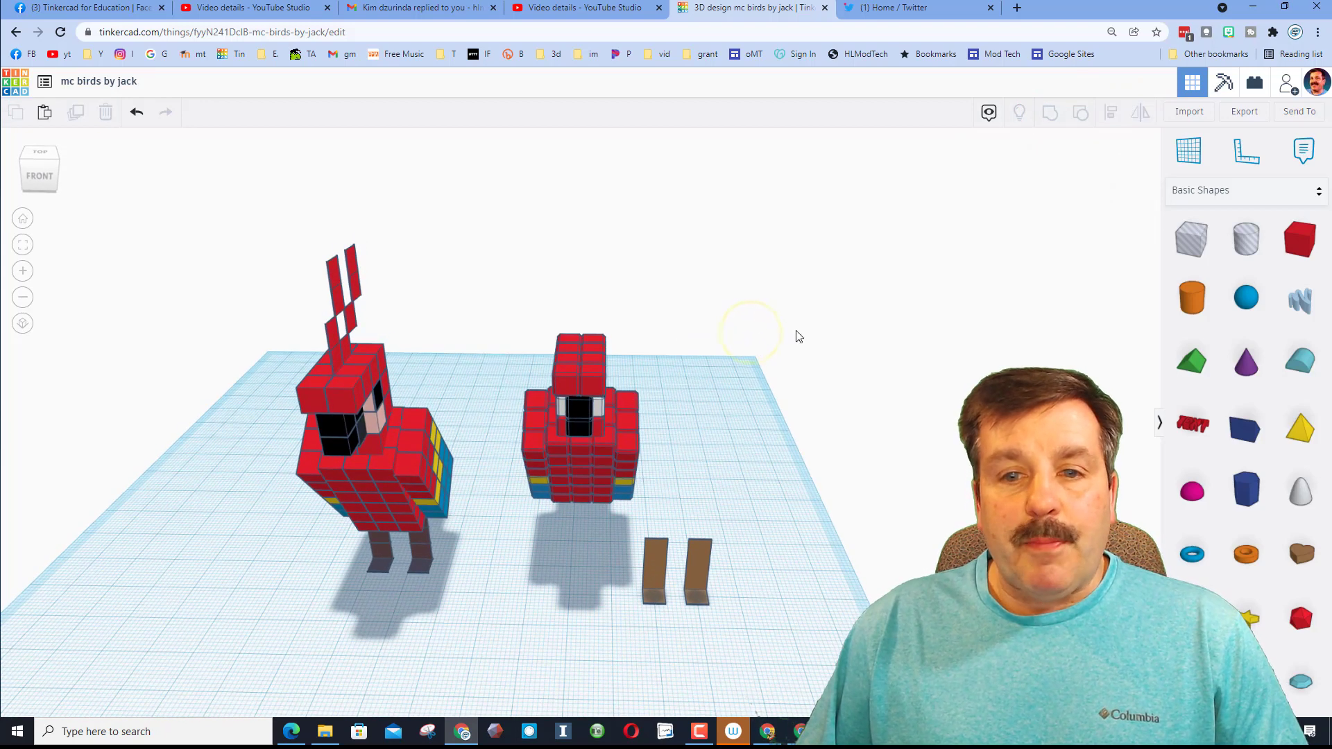
{"action": "left_click", "coordinate": [1188, 150]}
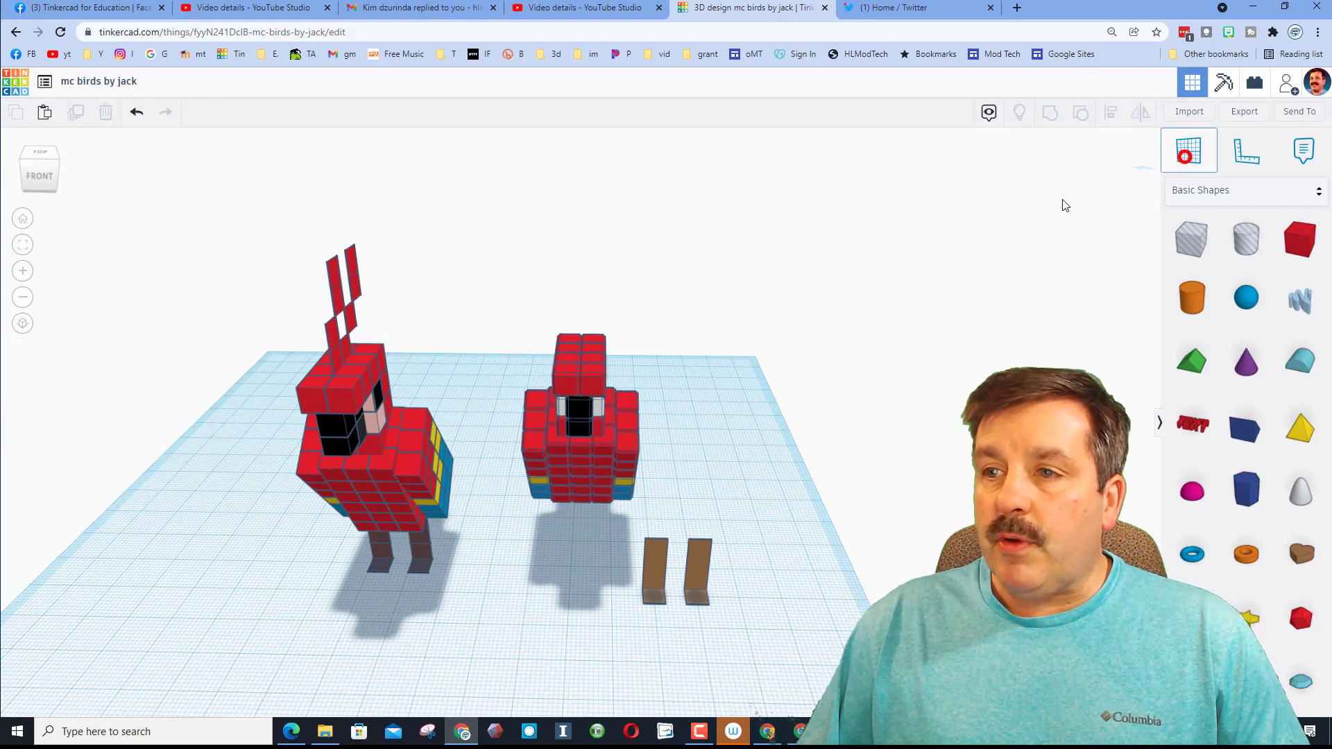
{"action": "left_click", "coordinate": [570, 348]}
{"action": "left_click_drag", "start_coordinate": [1299, 238], "coordinate": [618, 350]}
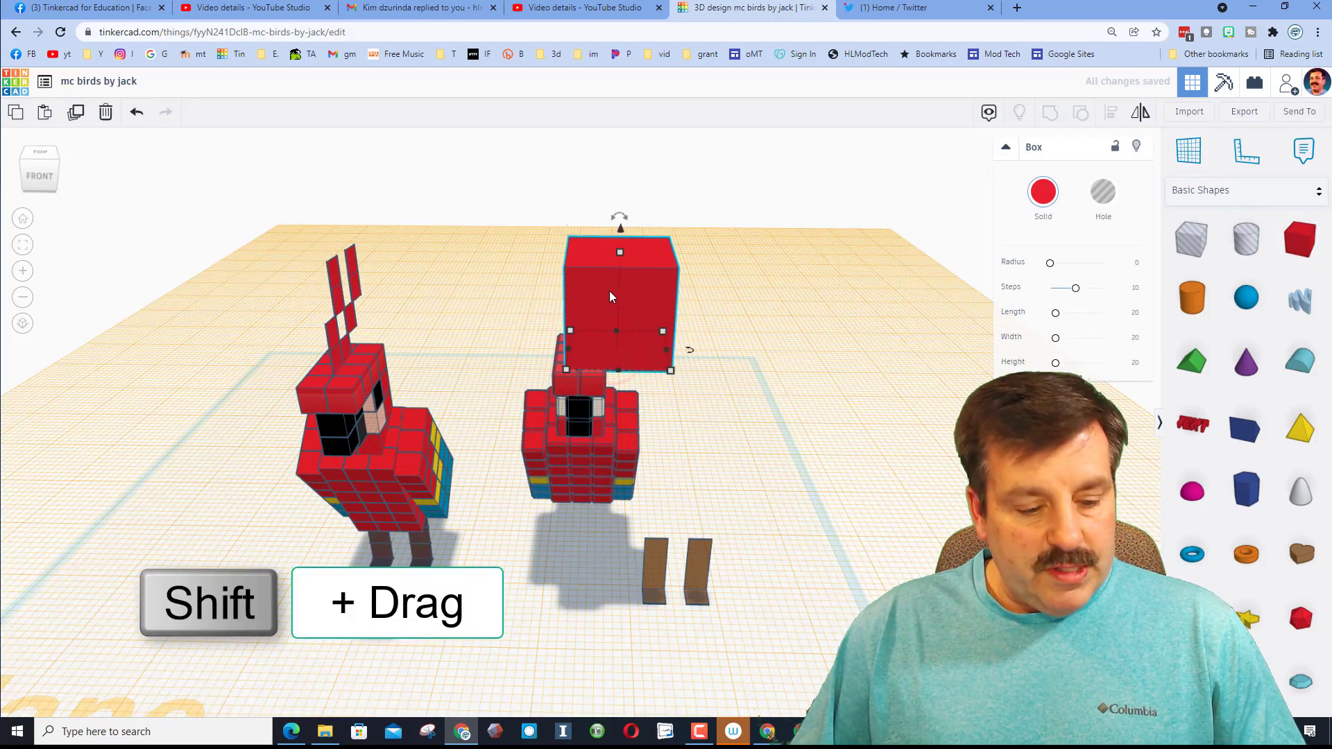
{"action": "left_click_drag", "start_coordinate": [619, 254], "coordinate": [618, 302], "text": "shift"}
{"action": "left_click", "coordinate": [704, 325]}
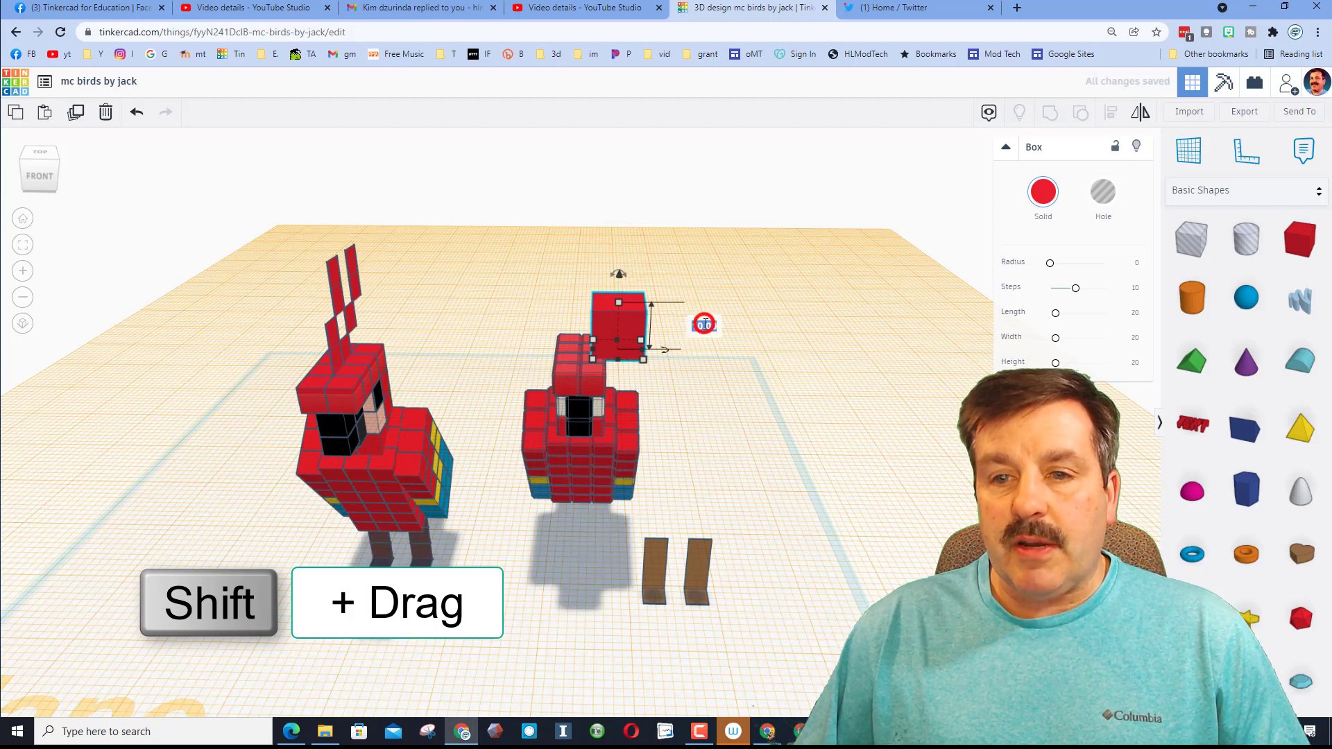
Thin the new red box to a width of 0.1 to make an upright crest tile.
{"action": "right_click_drag", "start_coordinate": [689, 375], "coordinate": [586, 393]}
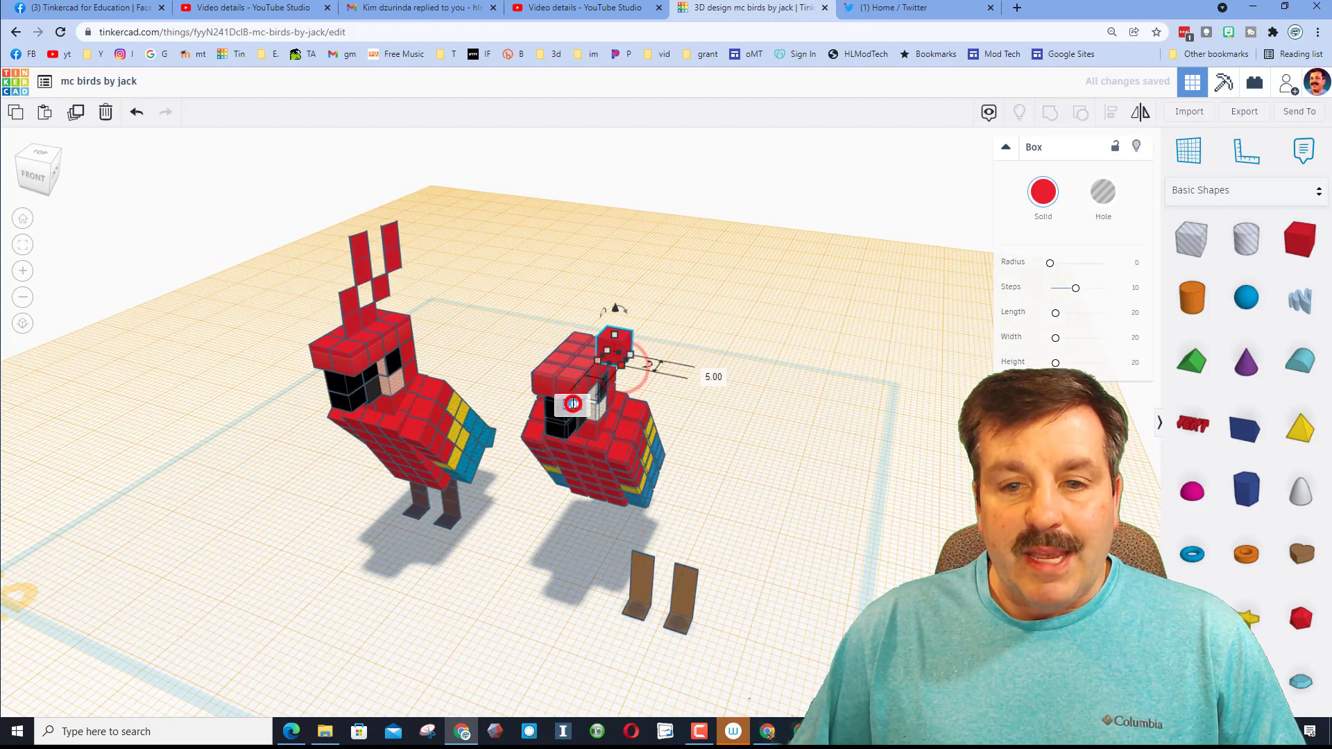
{"action": "left_click", "coordinate": [572, 405]}
{"action": "type", "text": "0.1"}
{"action": "key", "text": "Return"}
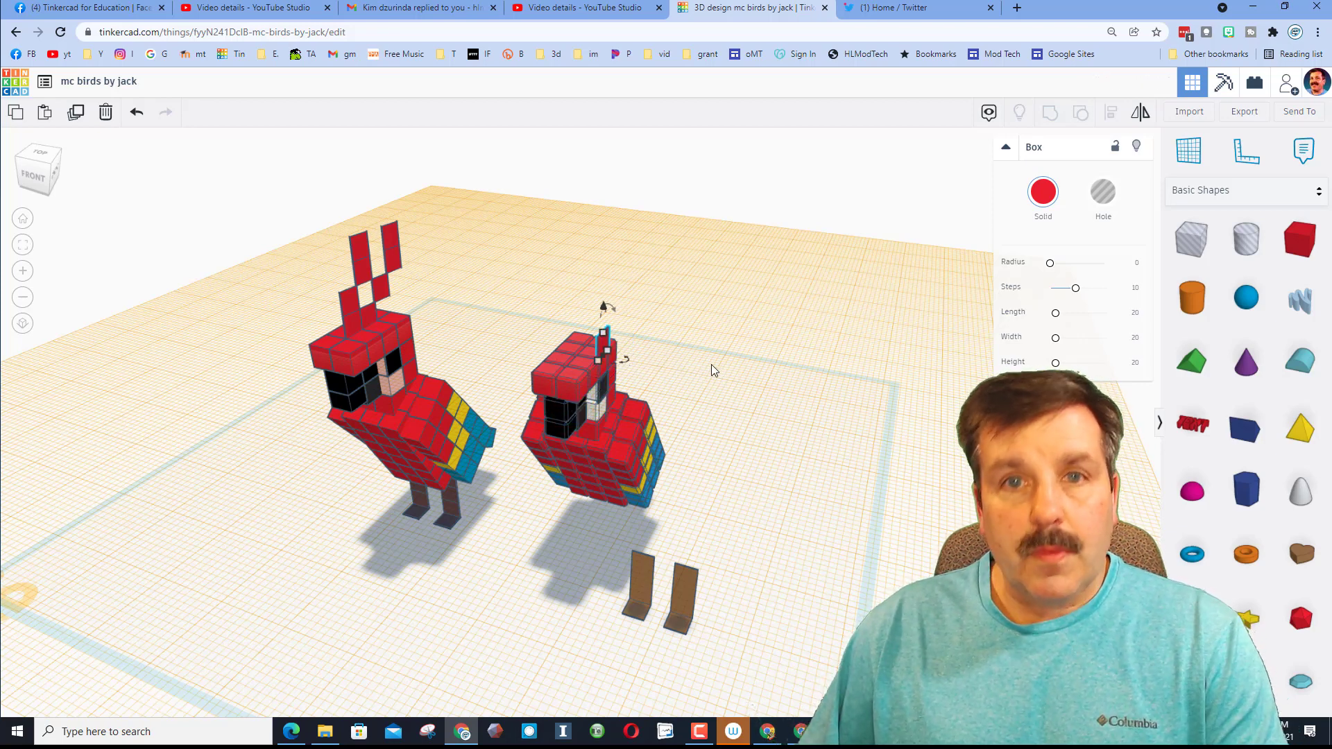
Align the thin crest tile to the head's top group, centred across its width and flush with its front edge.
{"action": "left_click", "coordinate": [564, 373], "text": "shift"}
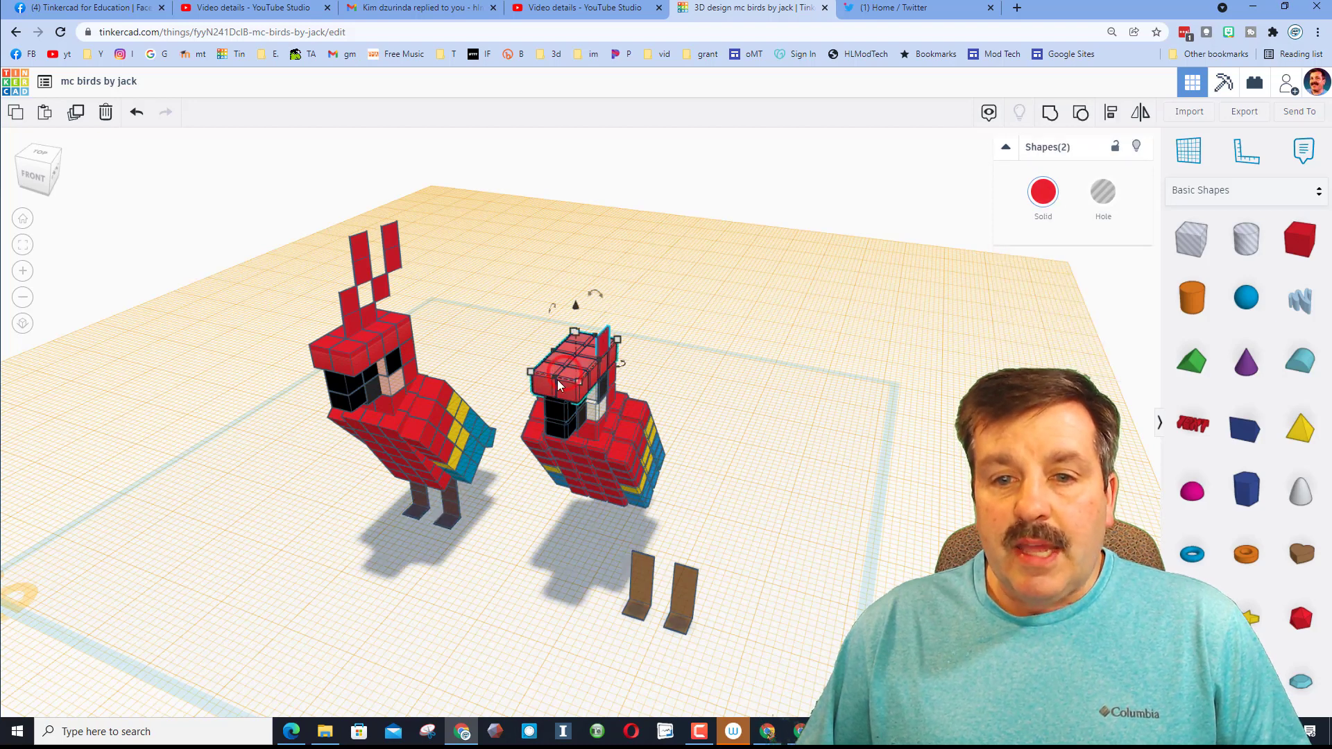
{"action": "left_click", "coordinate": [1108, 114]}
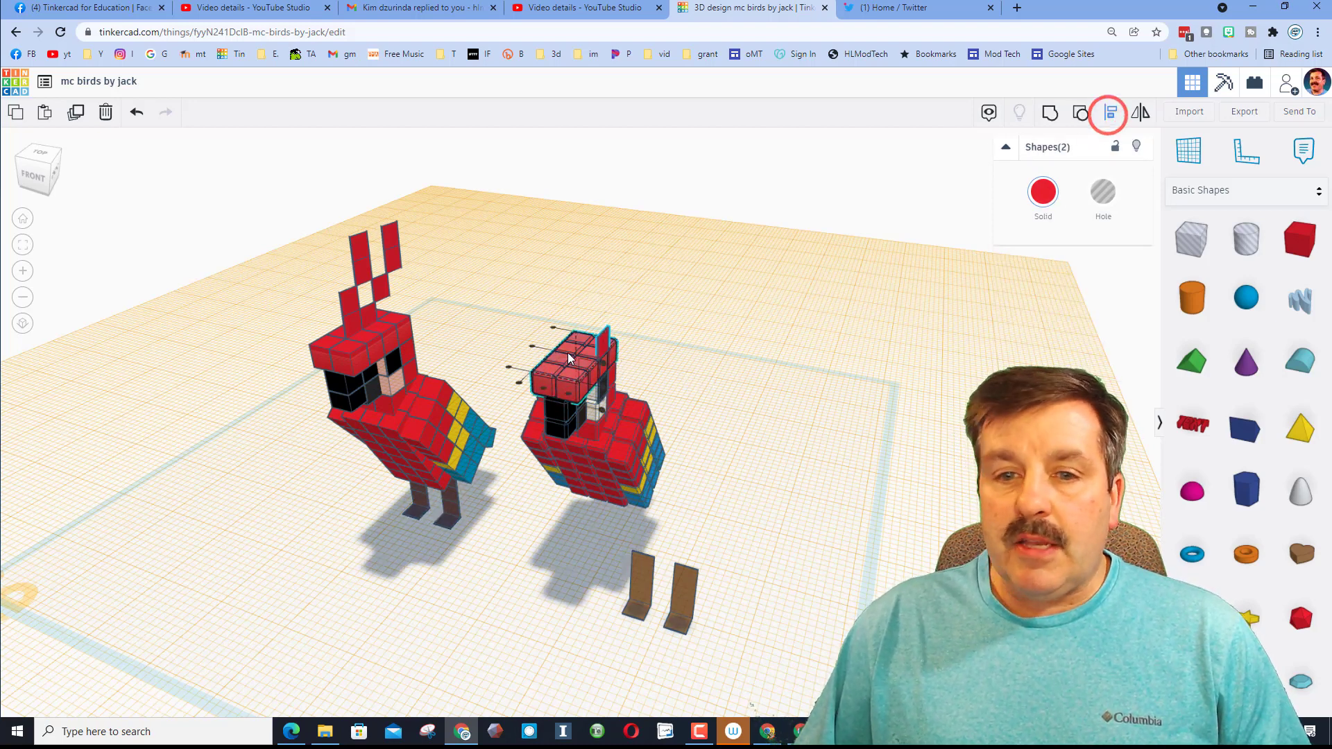
{"action": "left_click", "coordinate": [545, 387]}
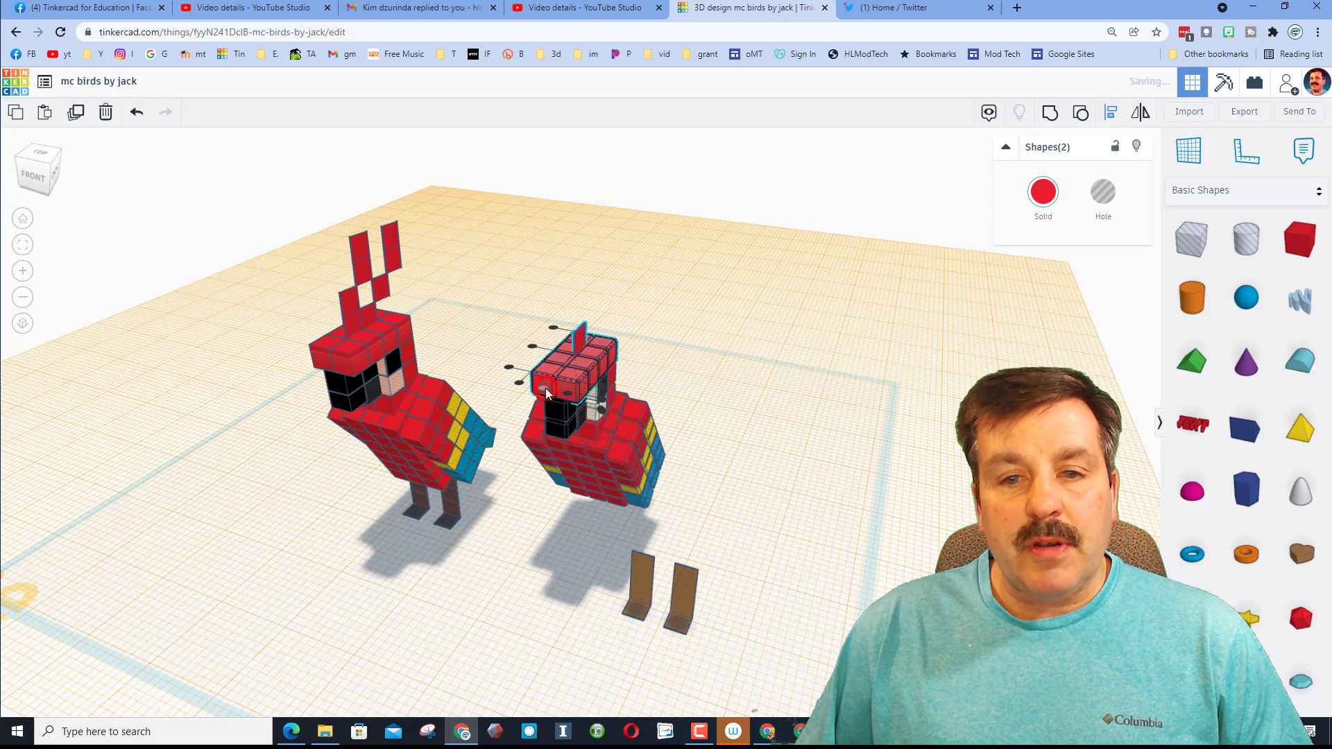
{"action": "left_click", "coordinate": [508, 367]}
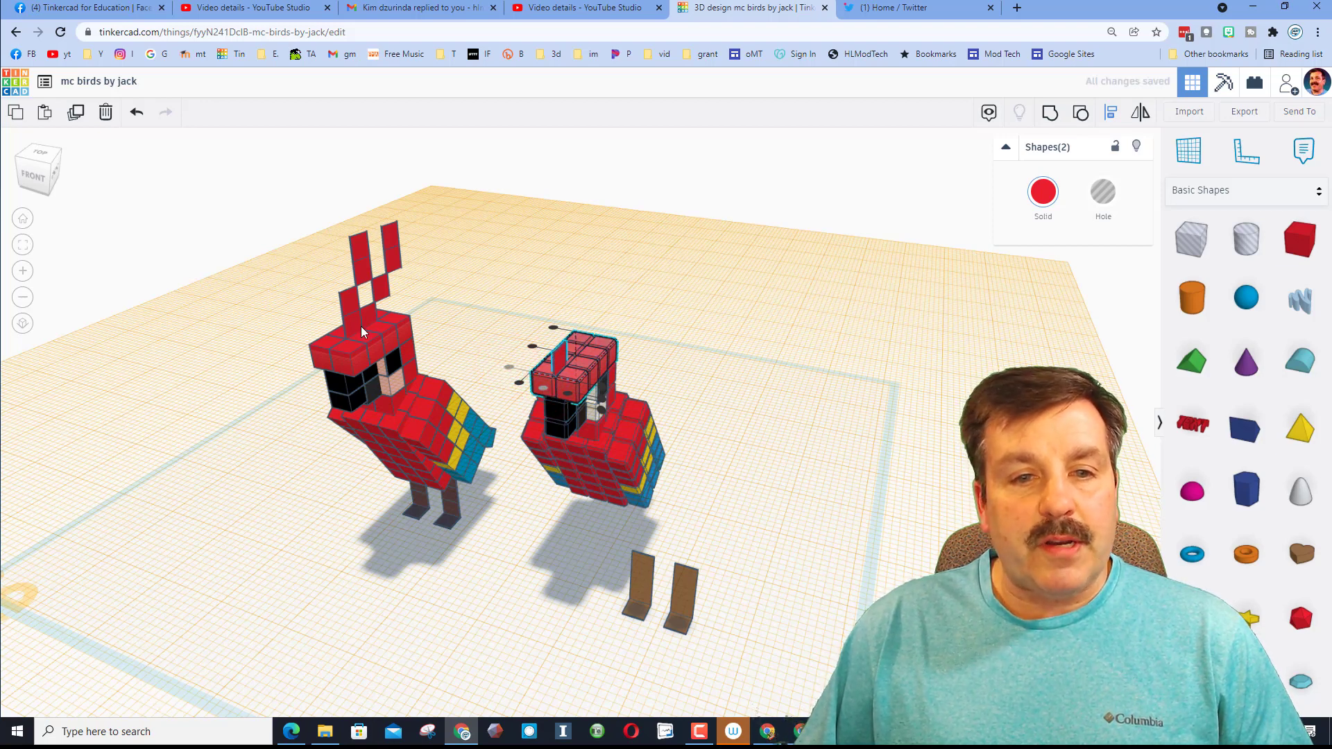
{"action": "left_click", "coordinate": [670, 288]}
Move the crest tile back by one block and stack a duplicate directly above it.
{"action": "left_click", "coordinate": [562, 357]}
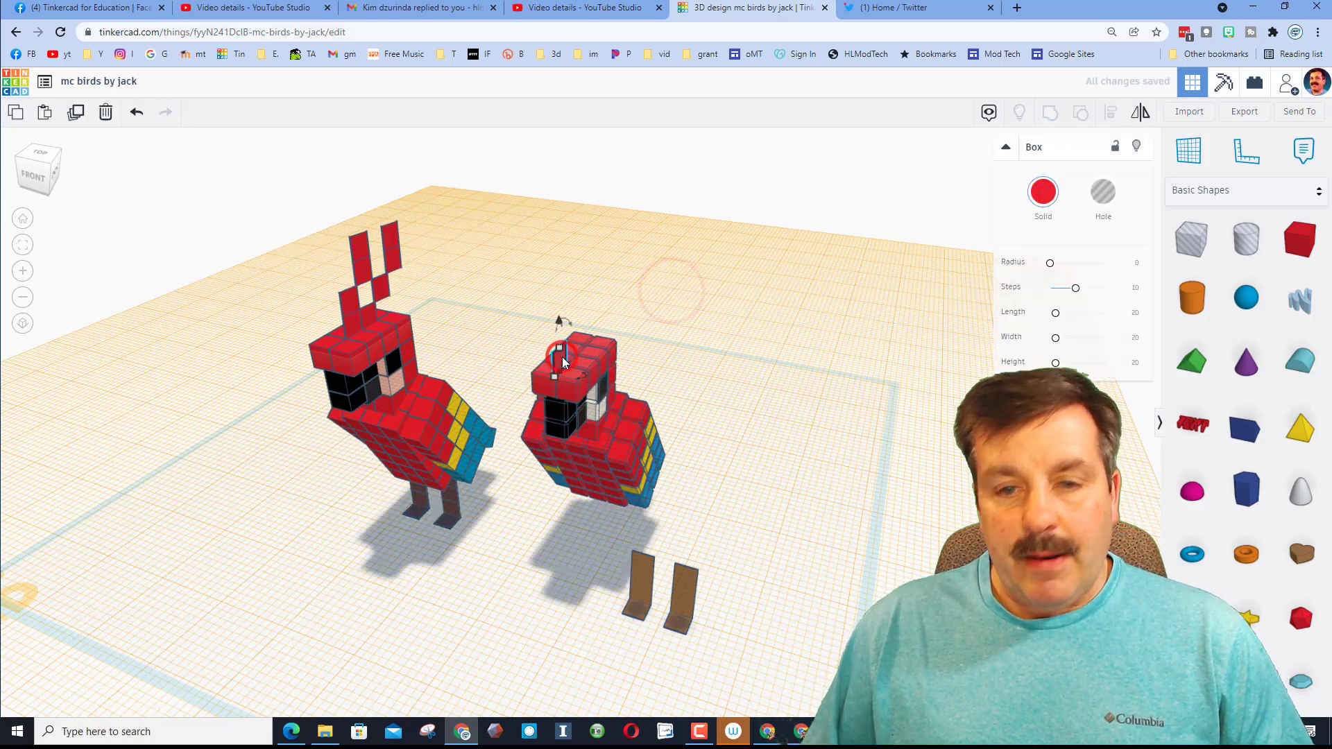
{"action": "key", "text": "Left"}
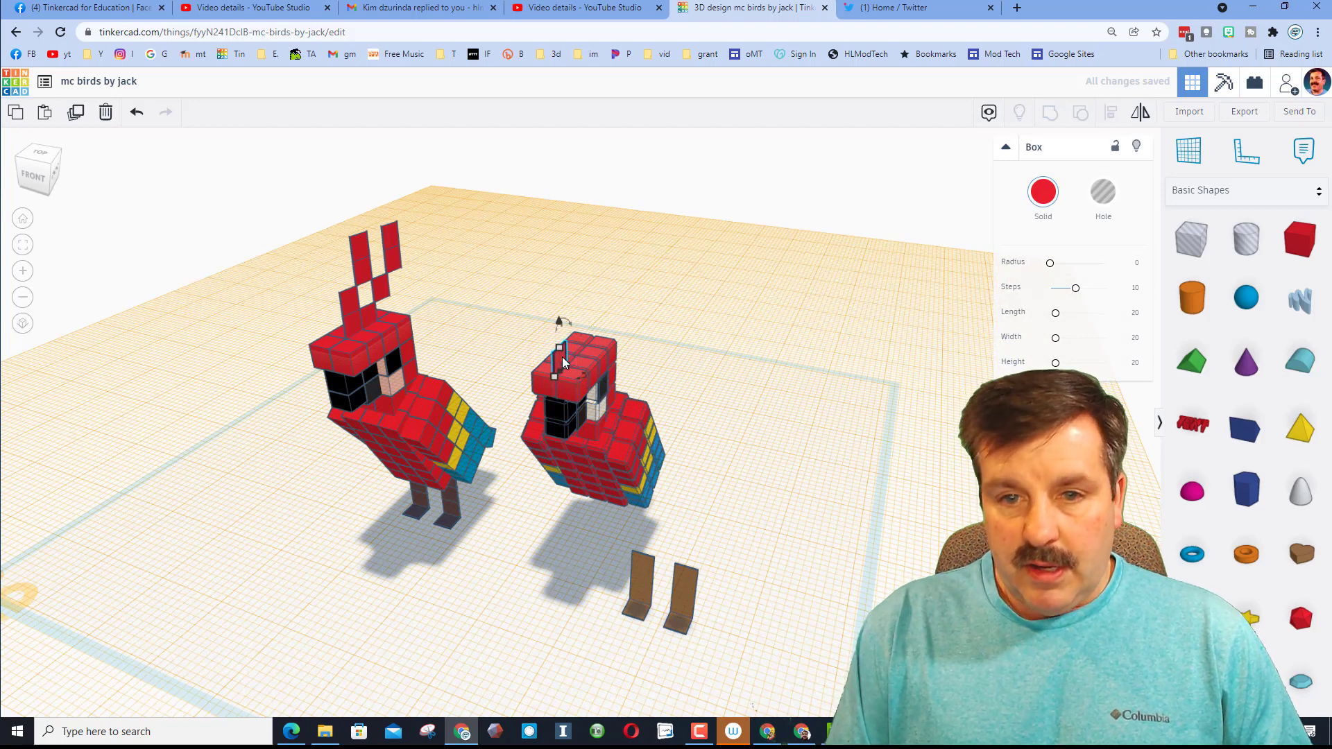
{"action": "key", "text": "Up"}
{"action": "right_click_drag", "start_coordinate": [656, 340], "coordinate": [539, 340]}
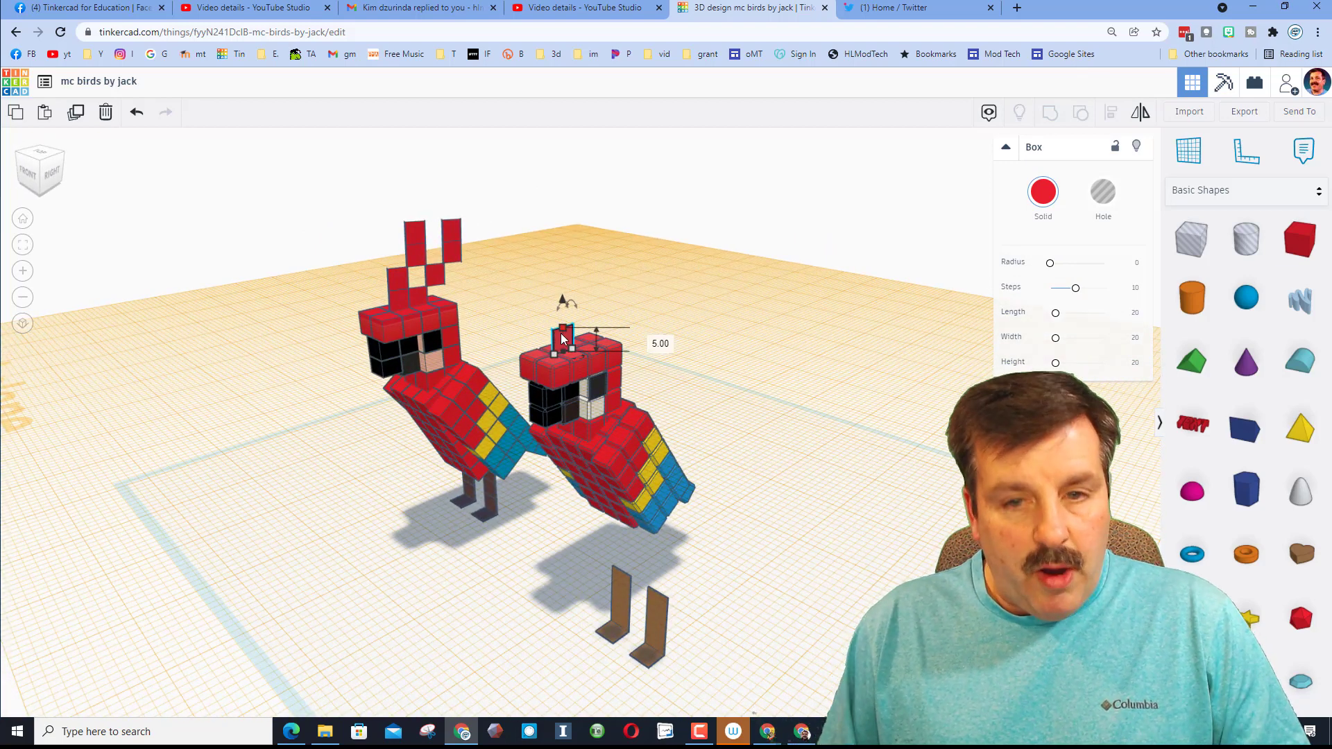
{"action": "key", "text": "ctrl+d"}
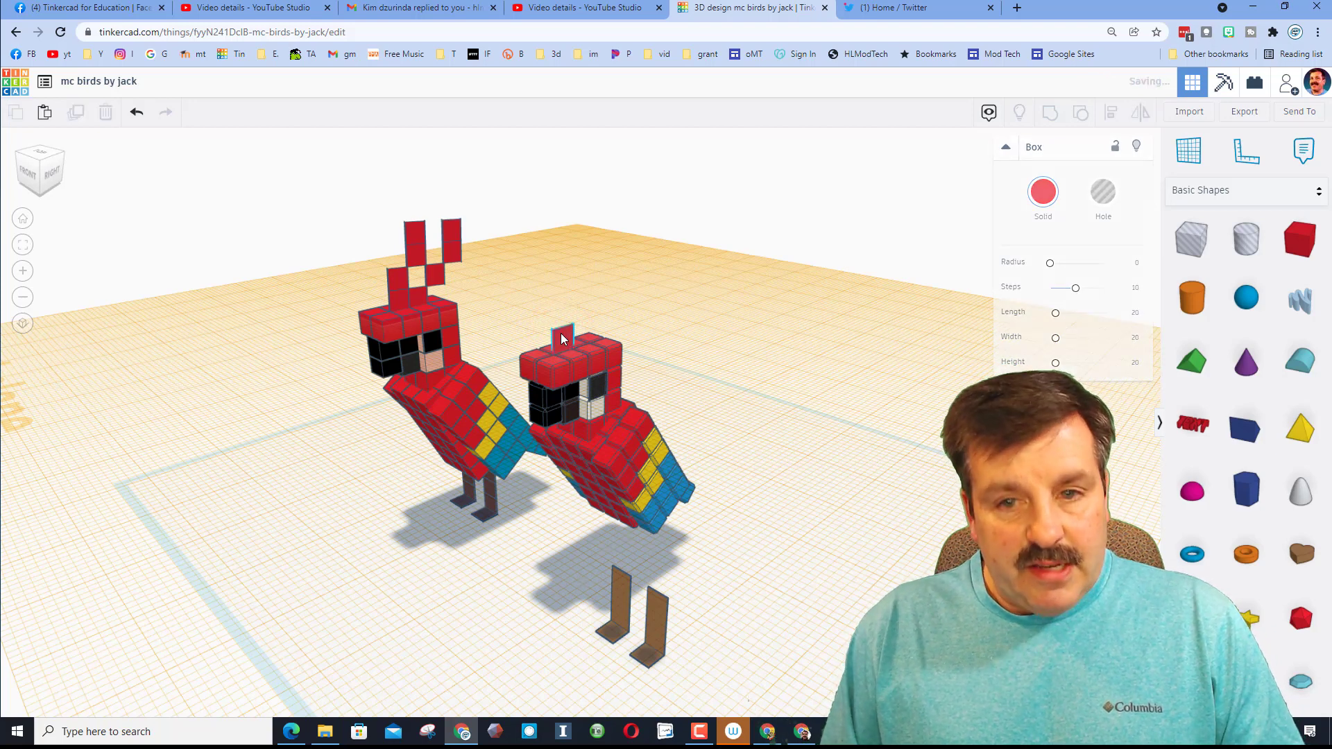
{"action": "key", "text": "ctrl+Up"}
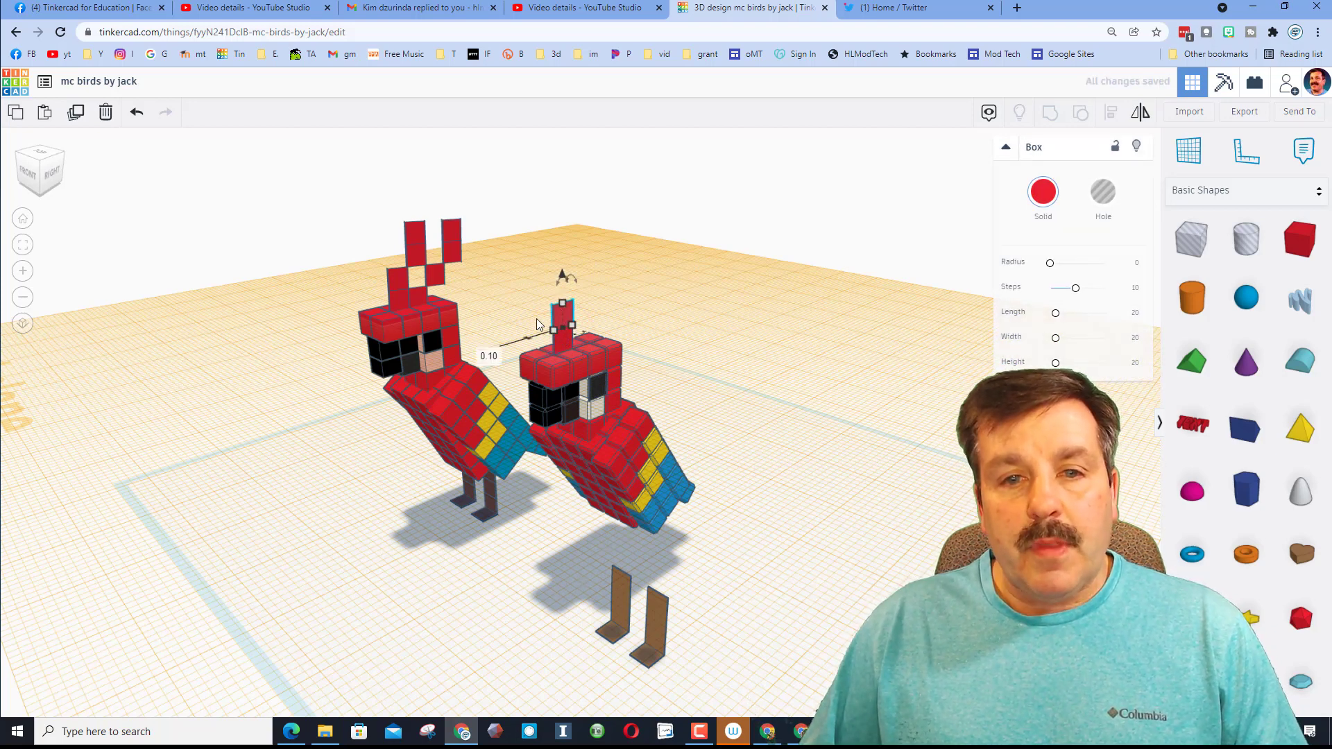
Duplicate the two stacked crest tiles, shift the copies back one tile and raise them two tile heights.
{"action": "left_click", "coordinate": [626, 274]}
{"action": "left_click", "coordinate": [563, 339]}
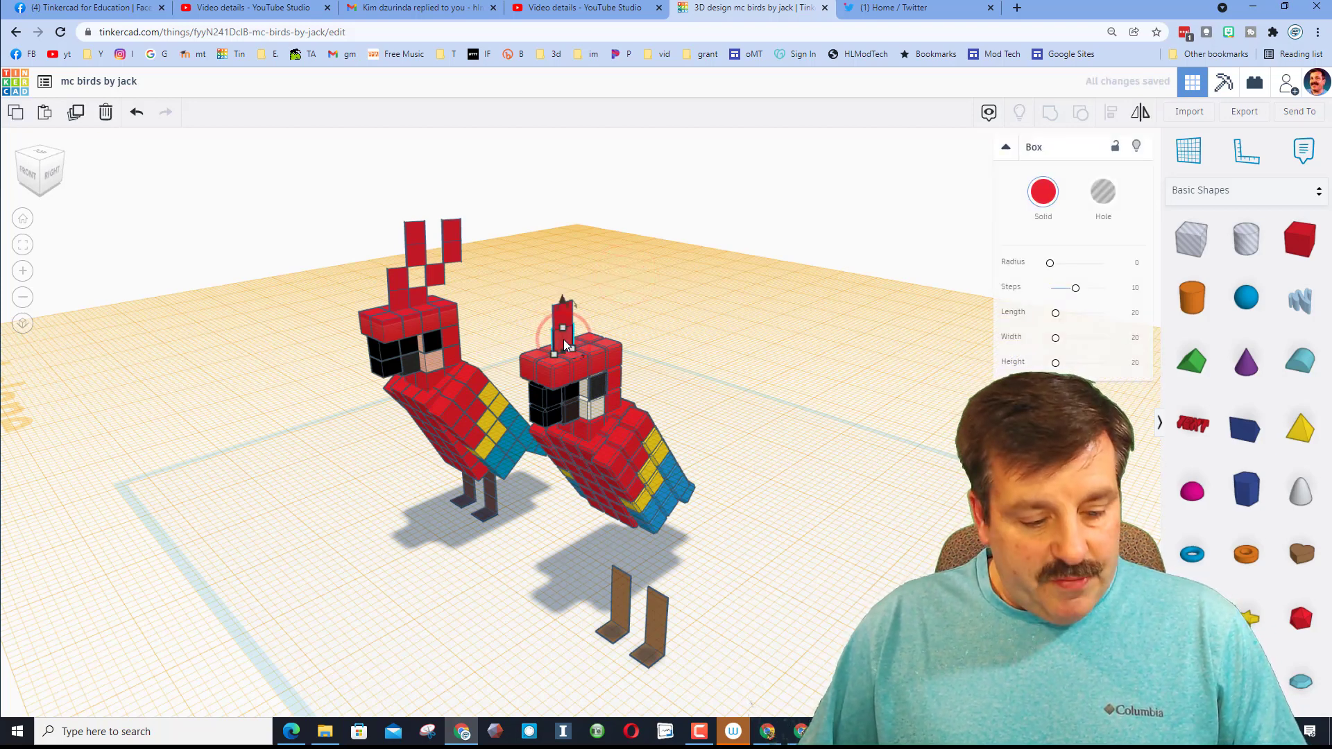
{"action": "left_click", "coordinate": [563, 321], "text": "shift"}
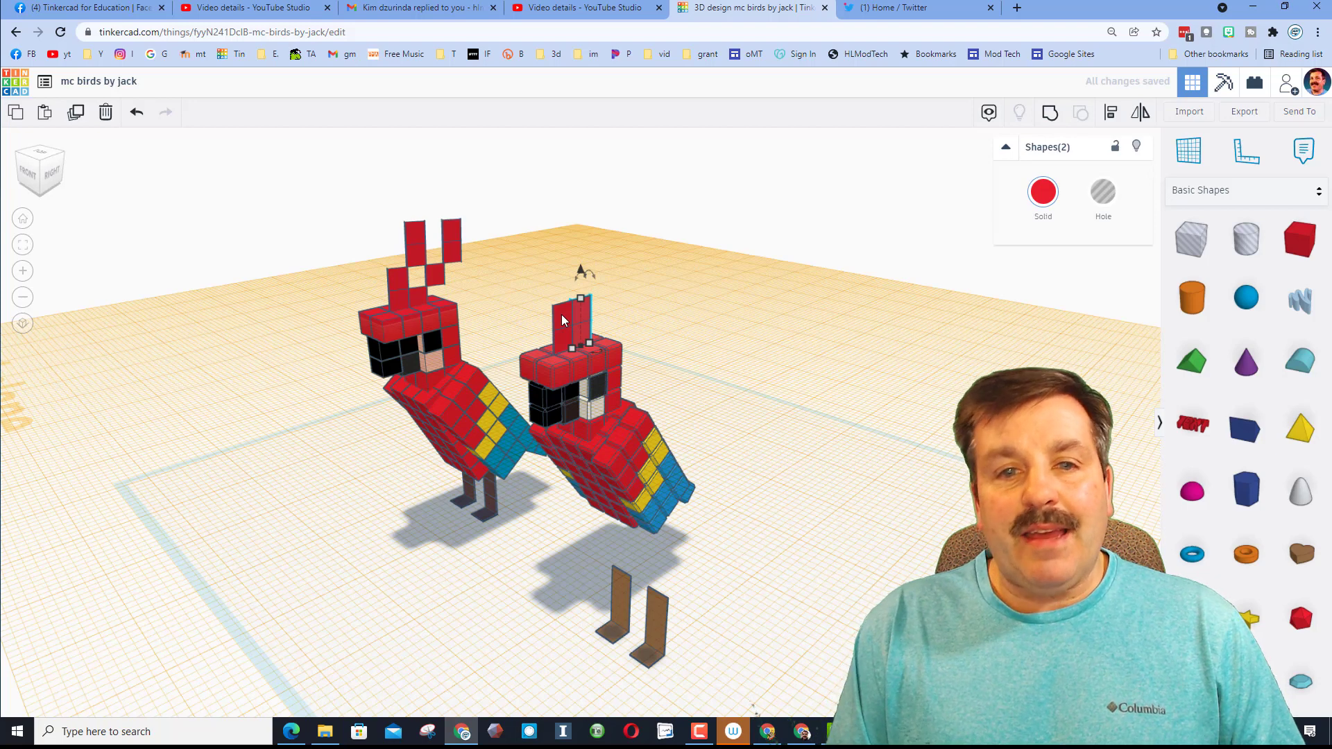
{"action": "key", "text": "ctrl+Up"}
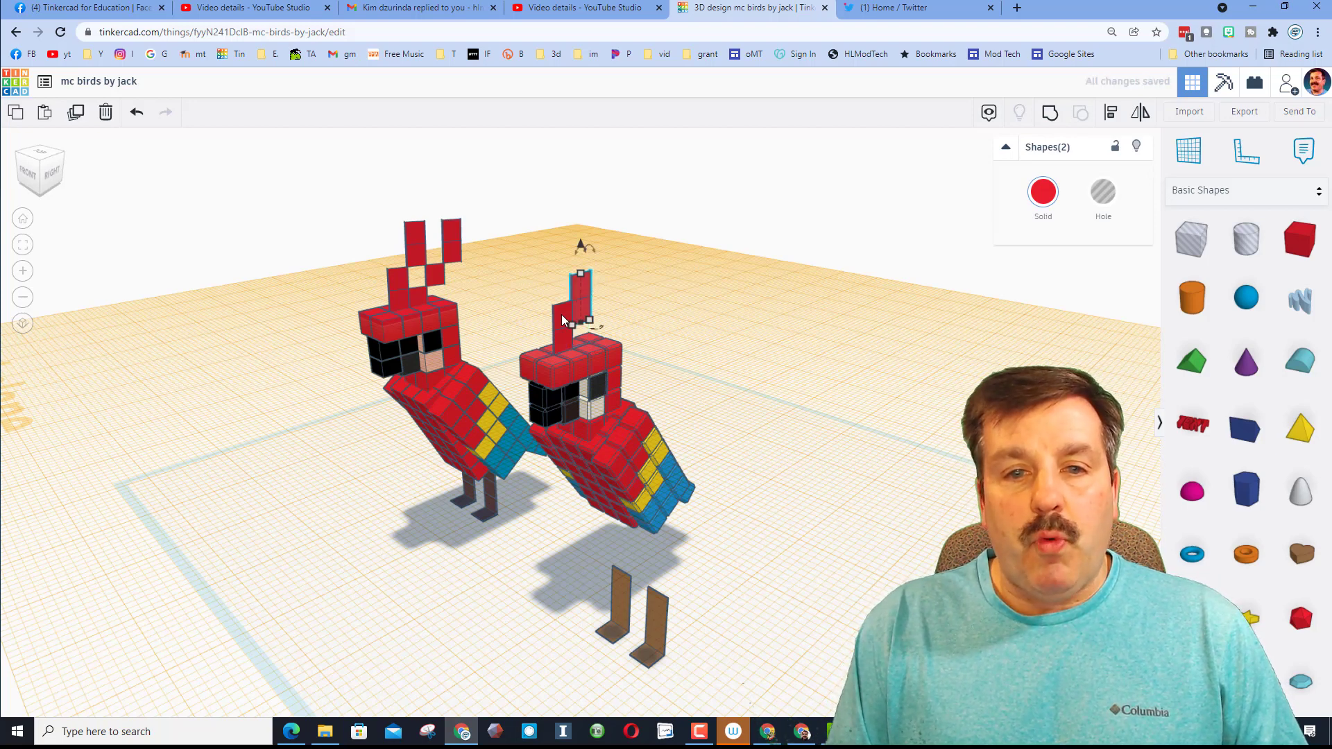
{"action": "key", "text": "ctrl+Up"}
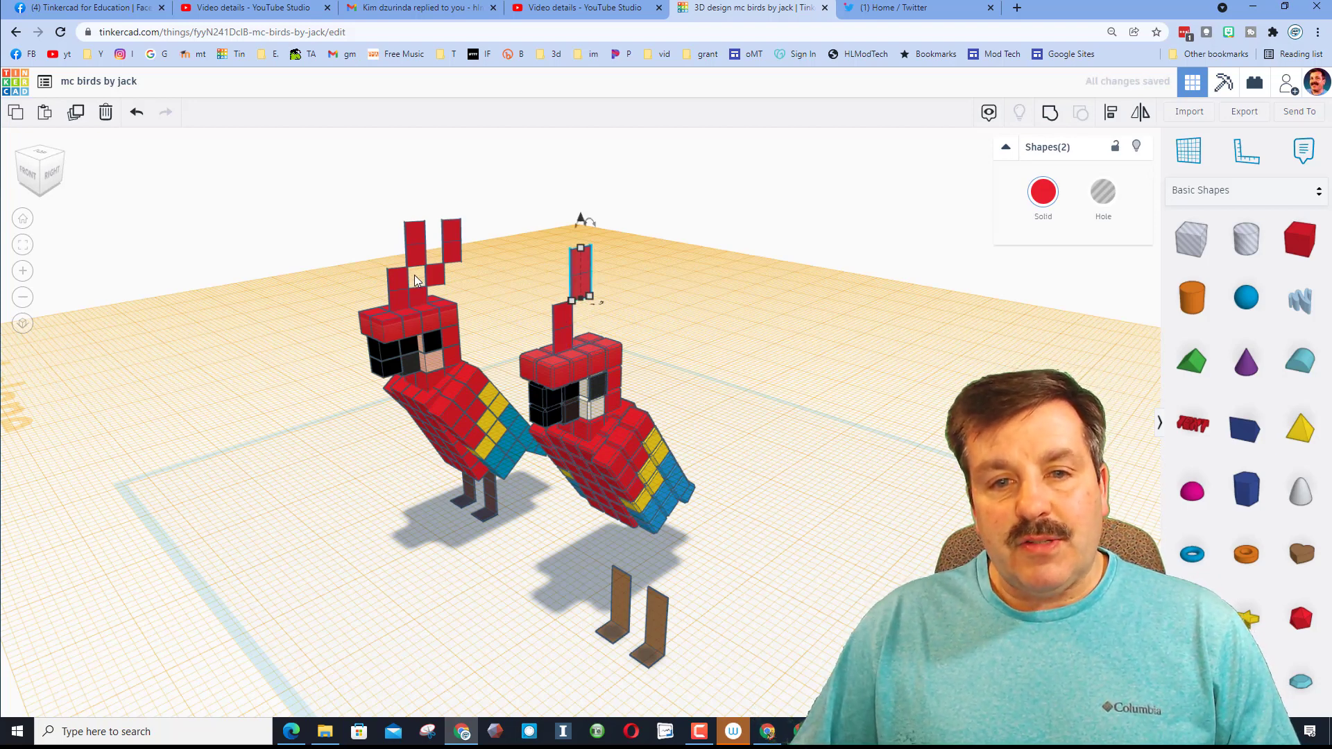
Duplicate the lowest crest tile and place the copy directly behind it on the head.
{"action": "left_click", "coordinate": [639, 323]}
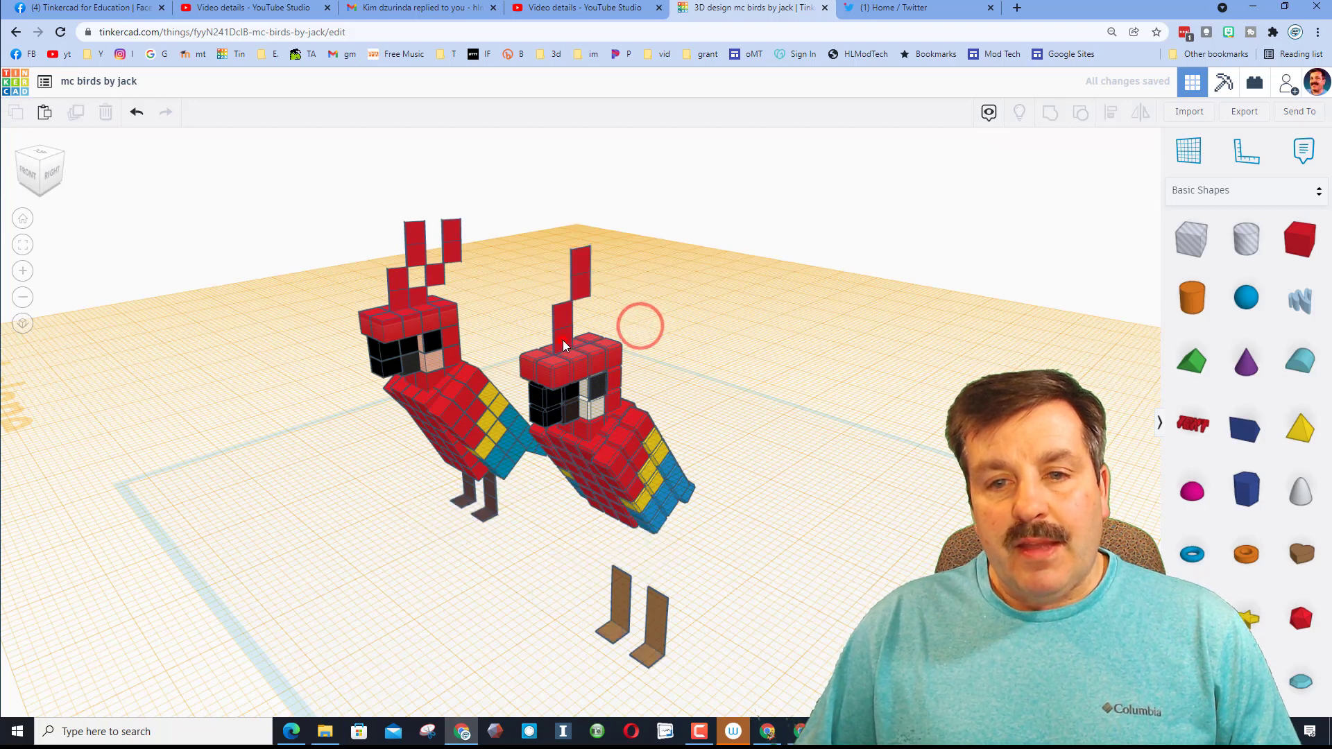
{"action": "left_click", "coordinate": [563, 340]}
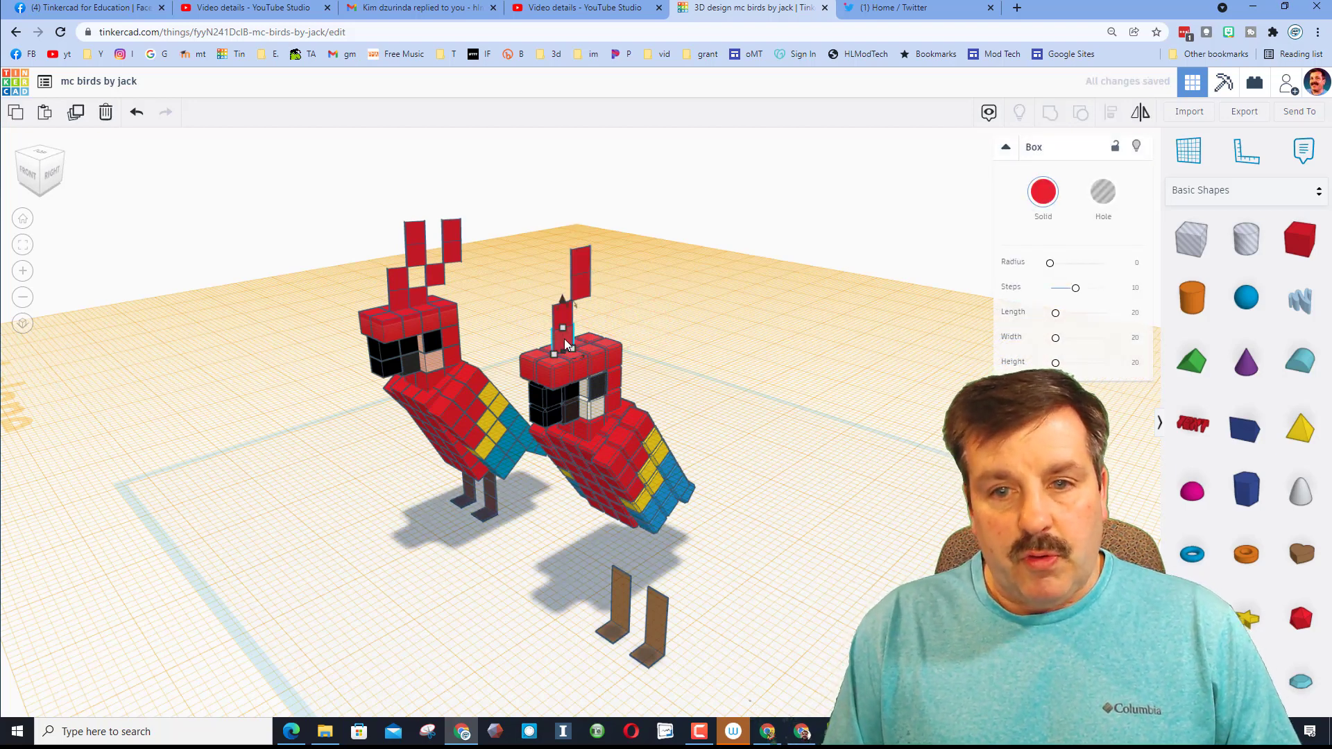
{"action": "left_click", "coordinate": [623, 325]}
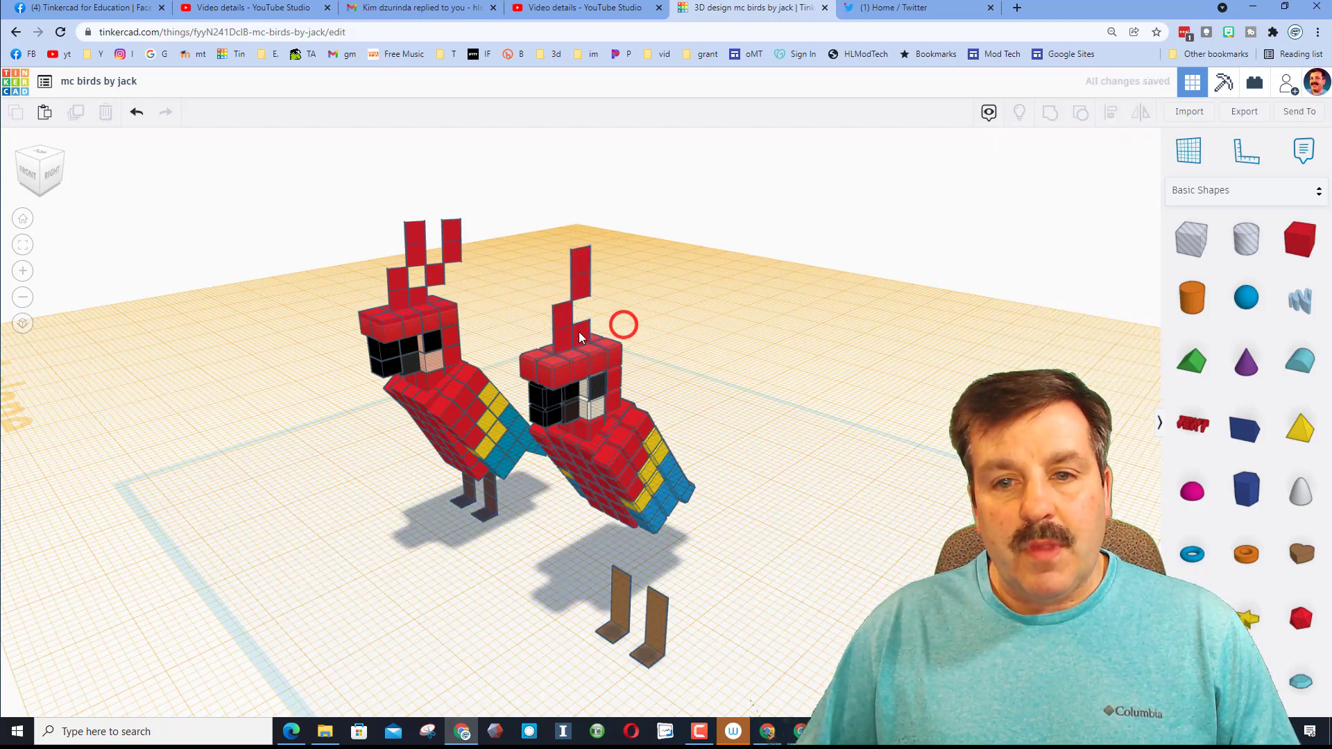
Duplicate the rear tile at the crest's base and place the copy one tile back and one tile up.
{"action": "left_click", "coordinate": [563, 336]}
{"action": "left_click", "coordinate": [583, 339]}
{"action": "left_click", "coordinate": [559, 314]}
{"action": "left_click", "coordinate": [563, 336]}
{"action": "left_click", "coordinate": [582, 334]}
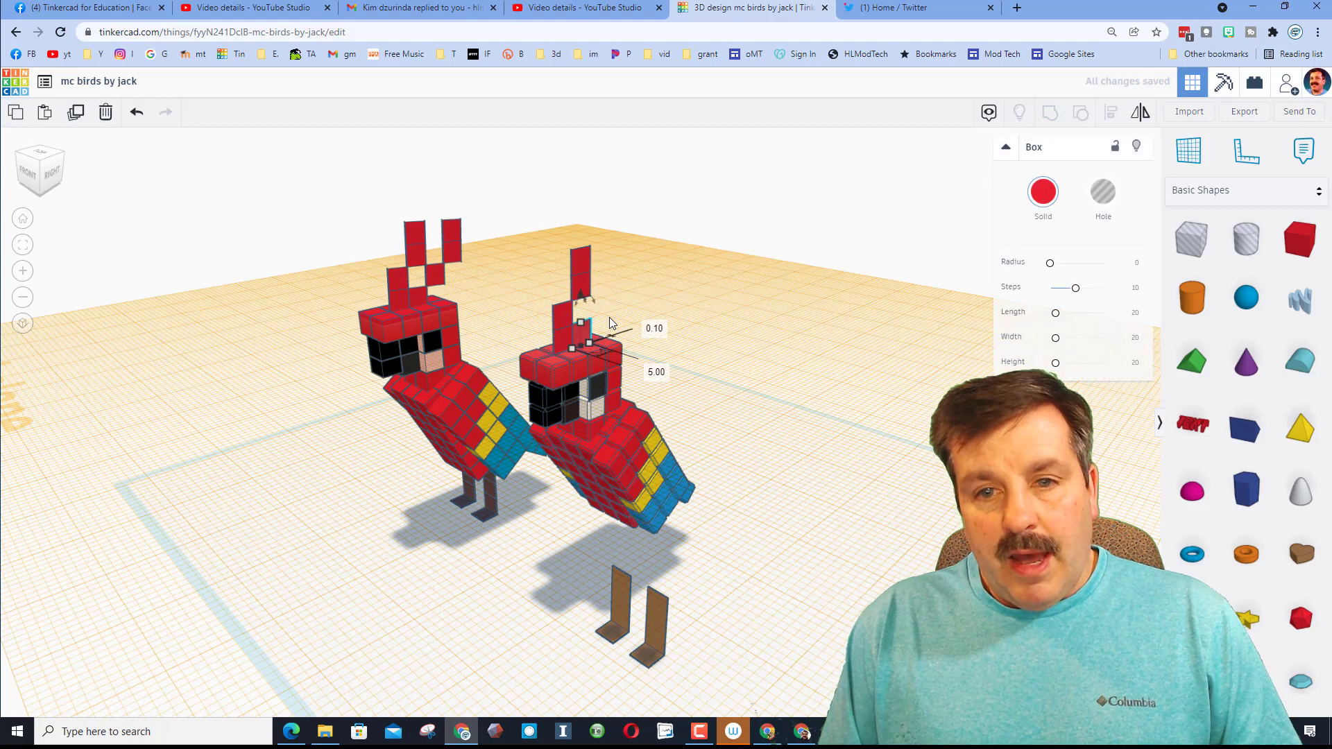
{"action": "key", "text": "Right"}
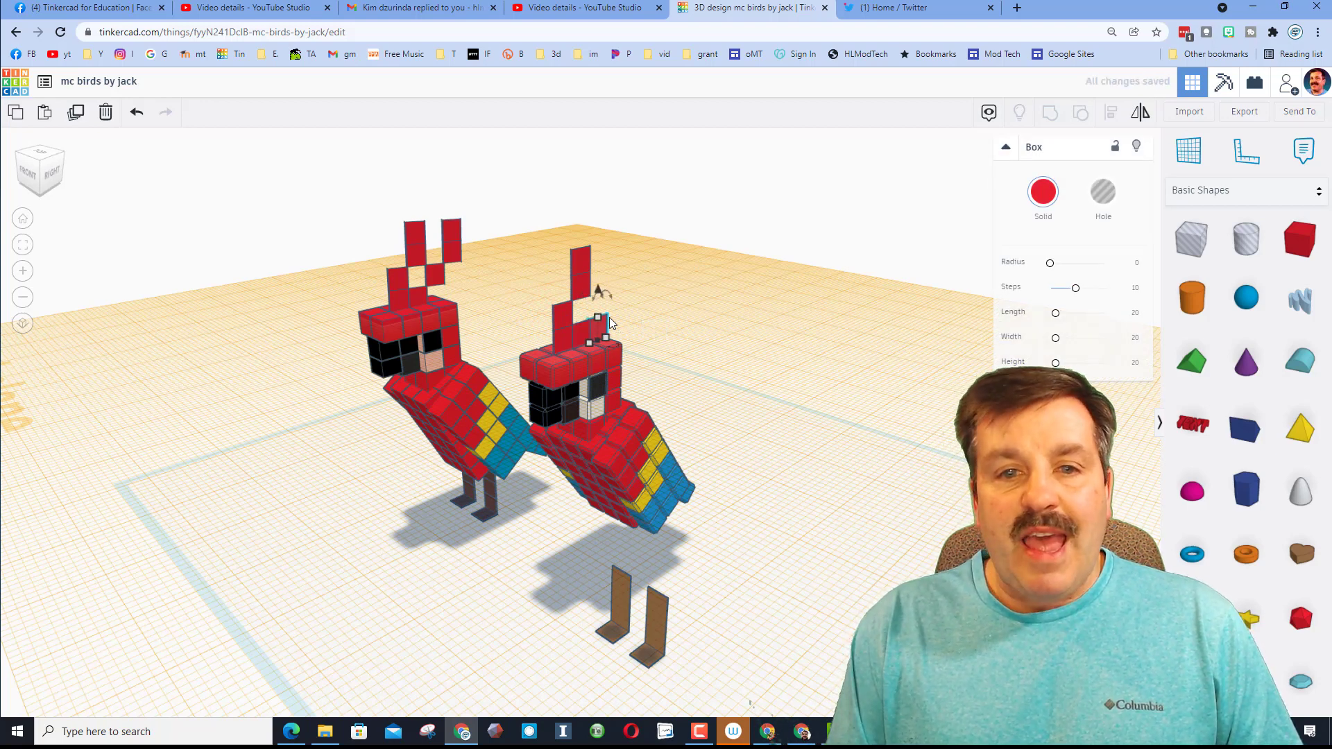
{"action": "key", "text": "ctrl+Up"}
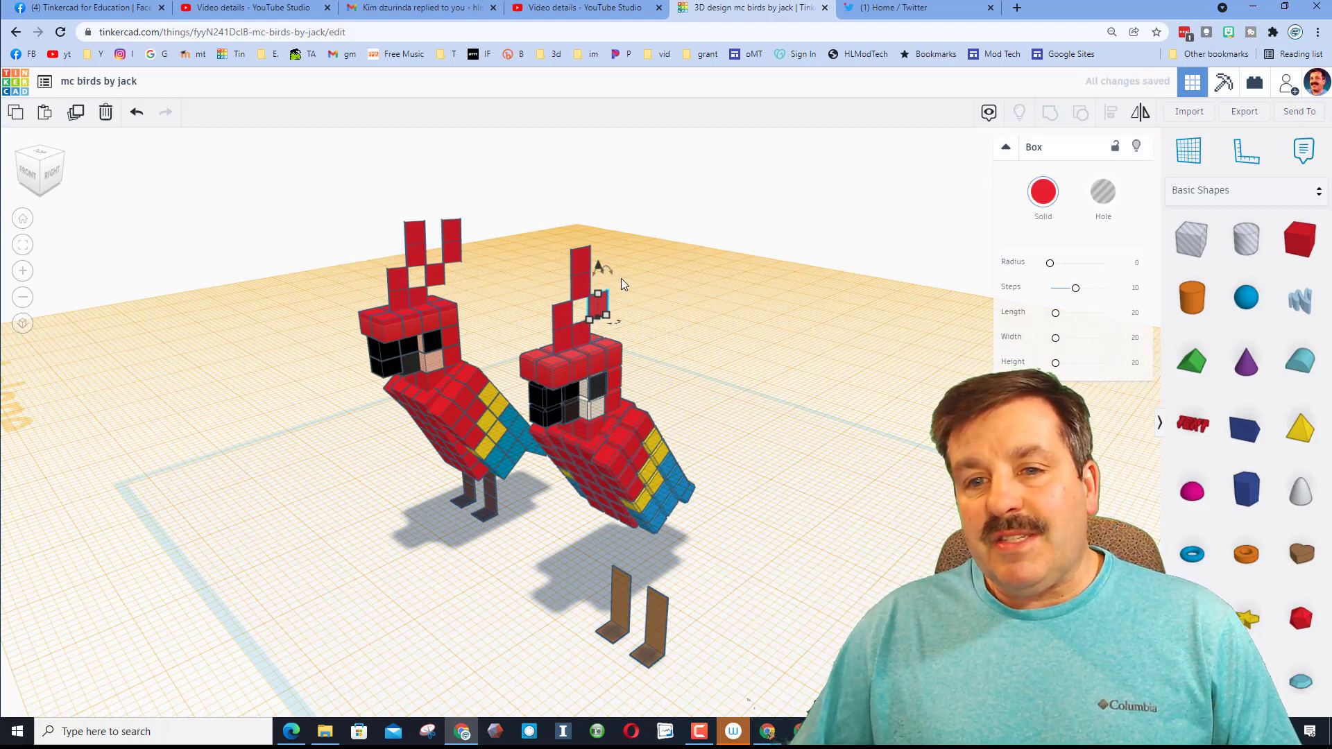
Repeat the diagonal duplicate of the crest tile and stack another copy on top to make a two-tile rear feather.
{"action": "key", "text": "ctrl+d"}
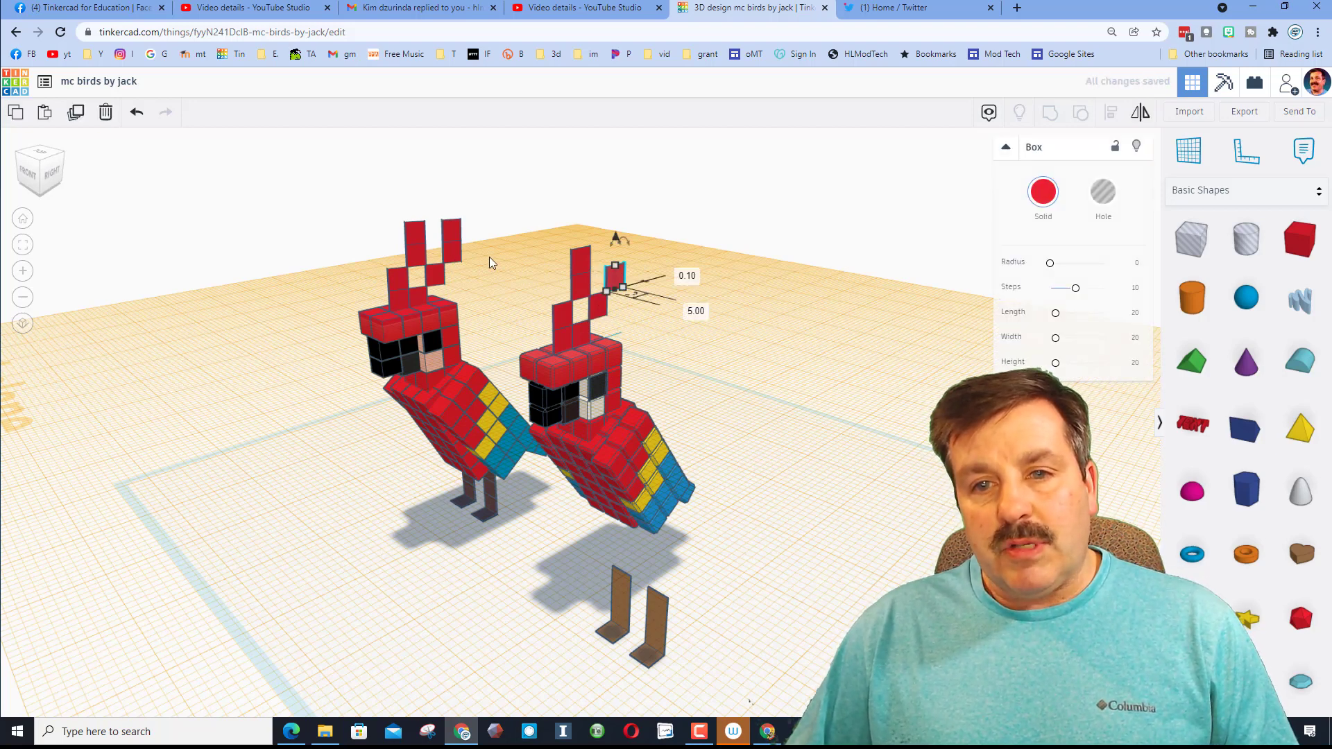
{"action": "left_click", "coordinate": [698, 262]}
{"action": "left_click", "coordinate": [613, 276]}
{"action": "left_click", "coordinate": [585, 267], "text": "shift"}
{"action": "left_click", "coordinate": [617, 278]}
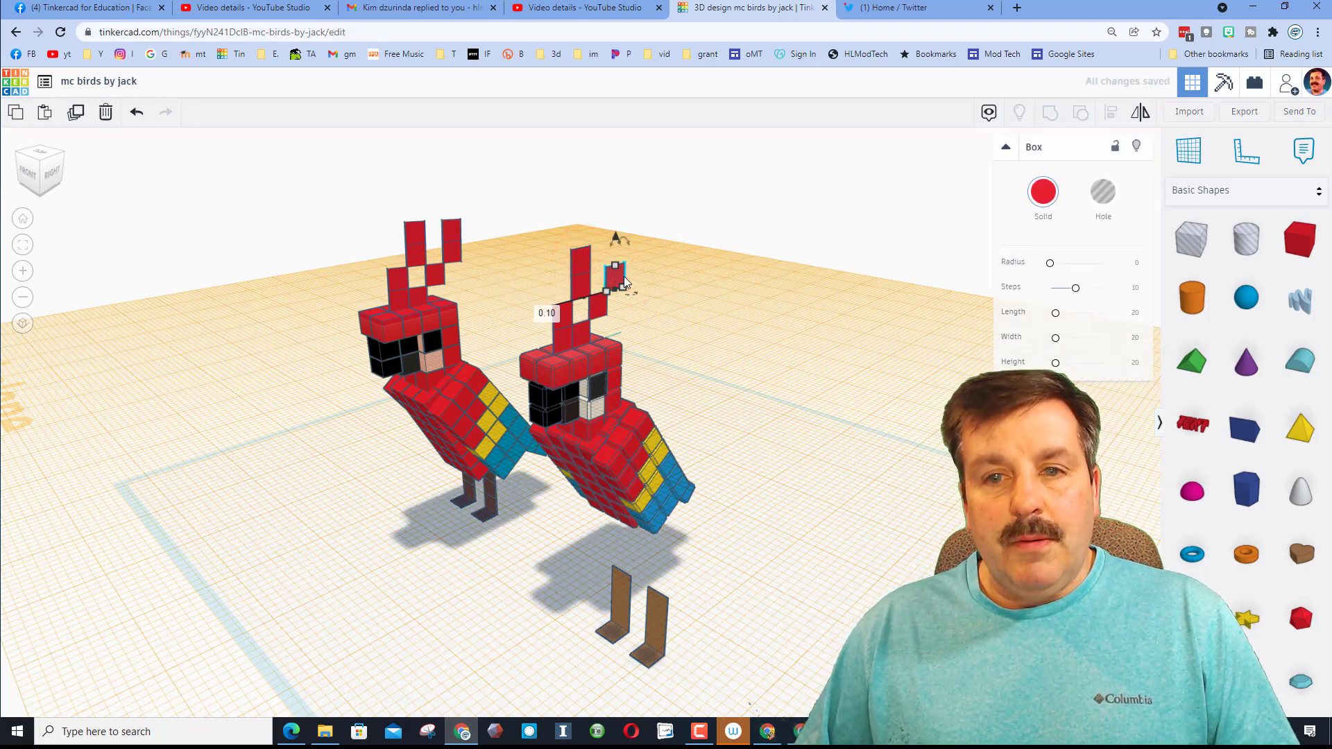
{"action": "left_click", "coordinate": [681, 342]}
Select all eight crest tiles, set the snap grid to 1.0 mm and lower the crest 1 mm into the head.
{"action": "right_click_drag", "start_coordinate": [494, 364], "coordinate": [625, 327]}
{"action": "left_click_drag", "start_coordinate": [541, 243], "coordinate": [623, 326]}
{"action": "right_click_drag", "start_coordinate": [667, 395], "coordinate": [536, 402]}
{"action": "left_click_drag", "start_coordinate": [591, 218], "coordinate": [602, 186]}
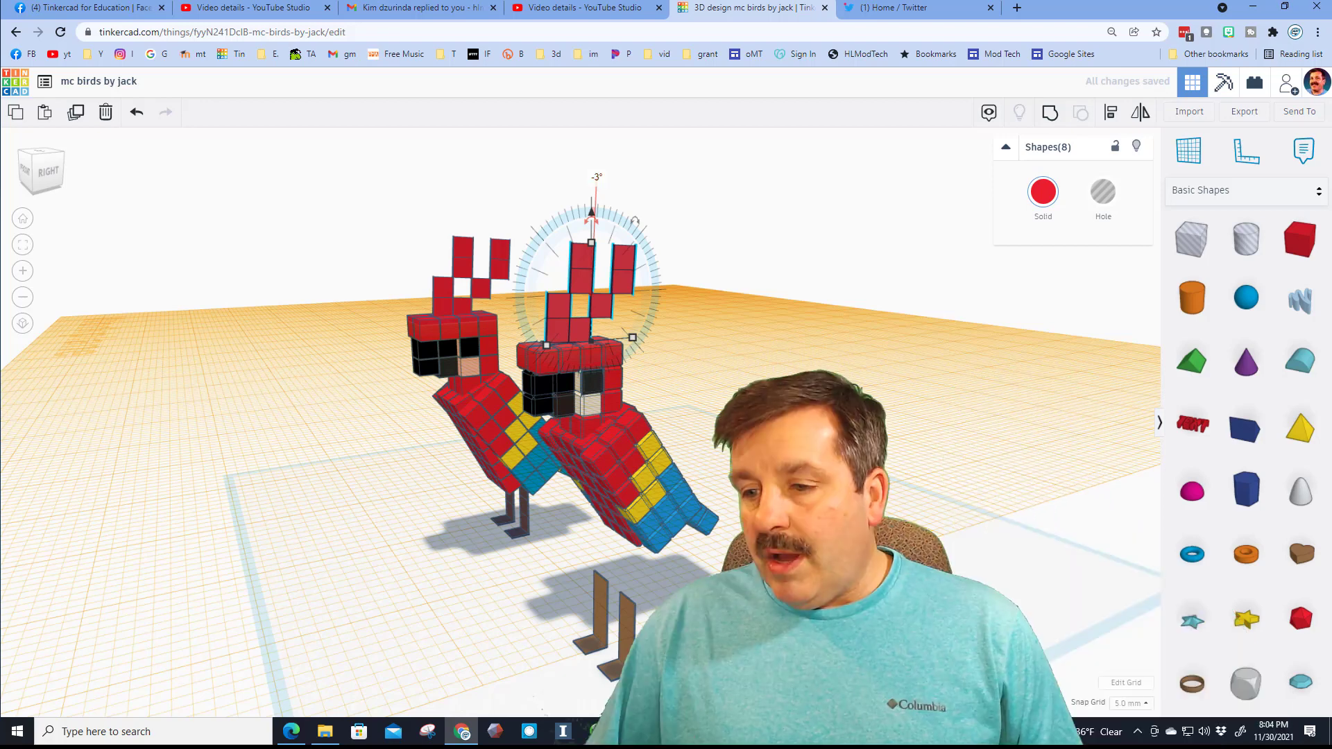
{"action": "left_click", "coordinate": [1127, 703]}
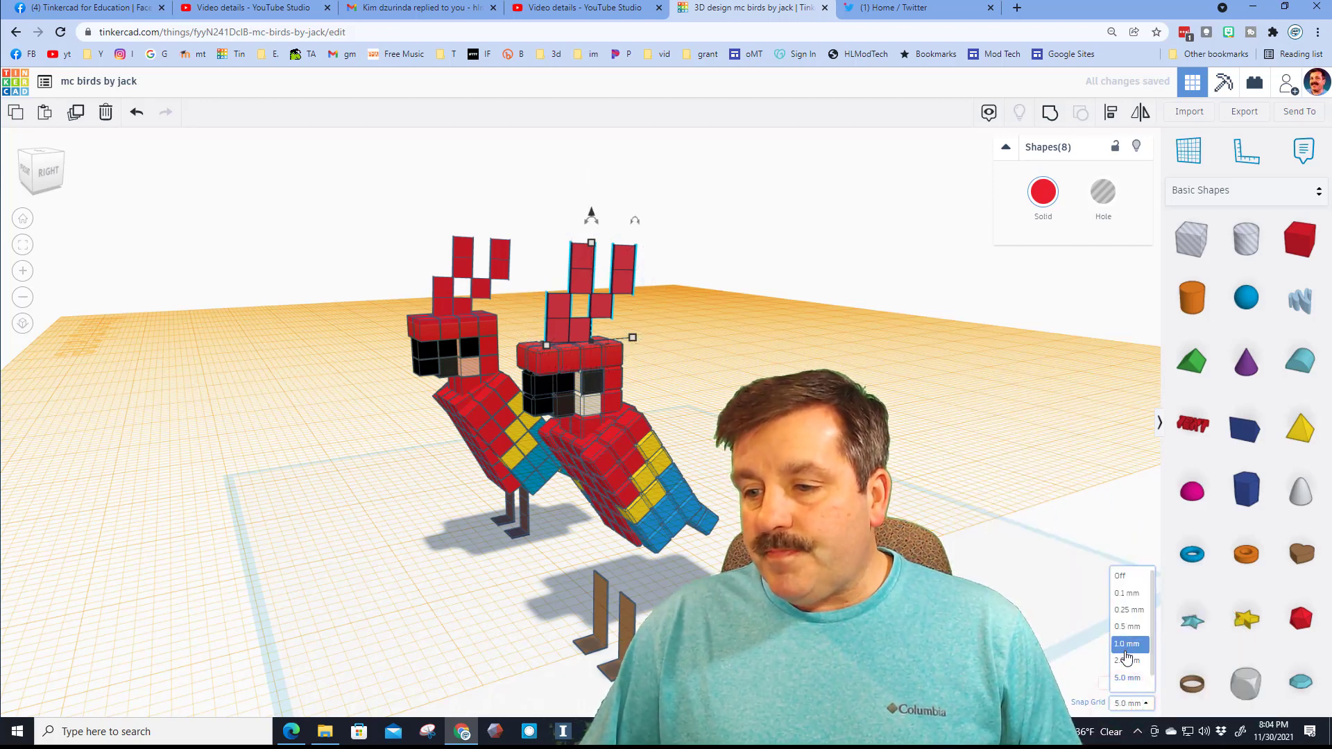
{"action": "left_click", "coordinate": [1127, 645]}
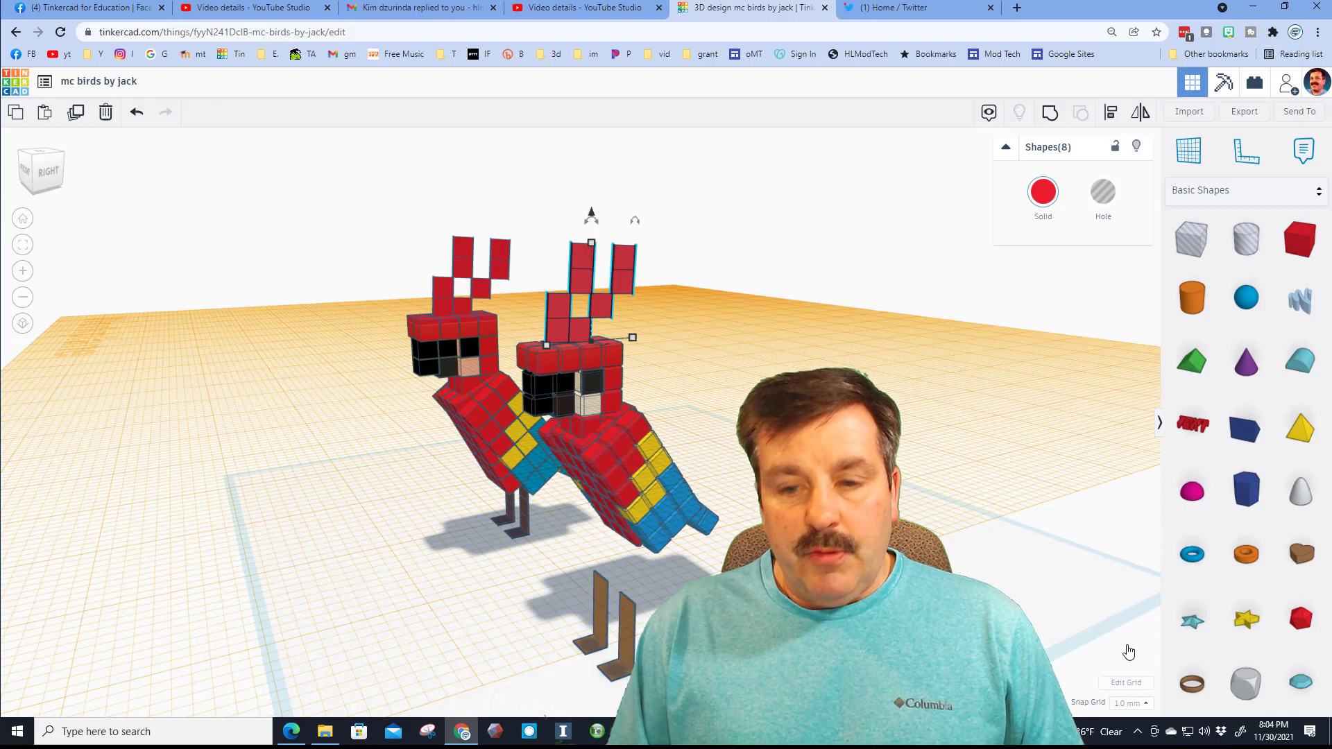
{"action": "key", "text": "ctrl+Down"}
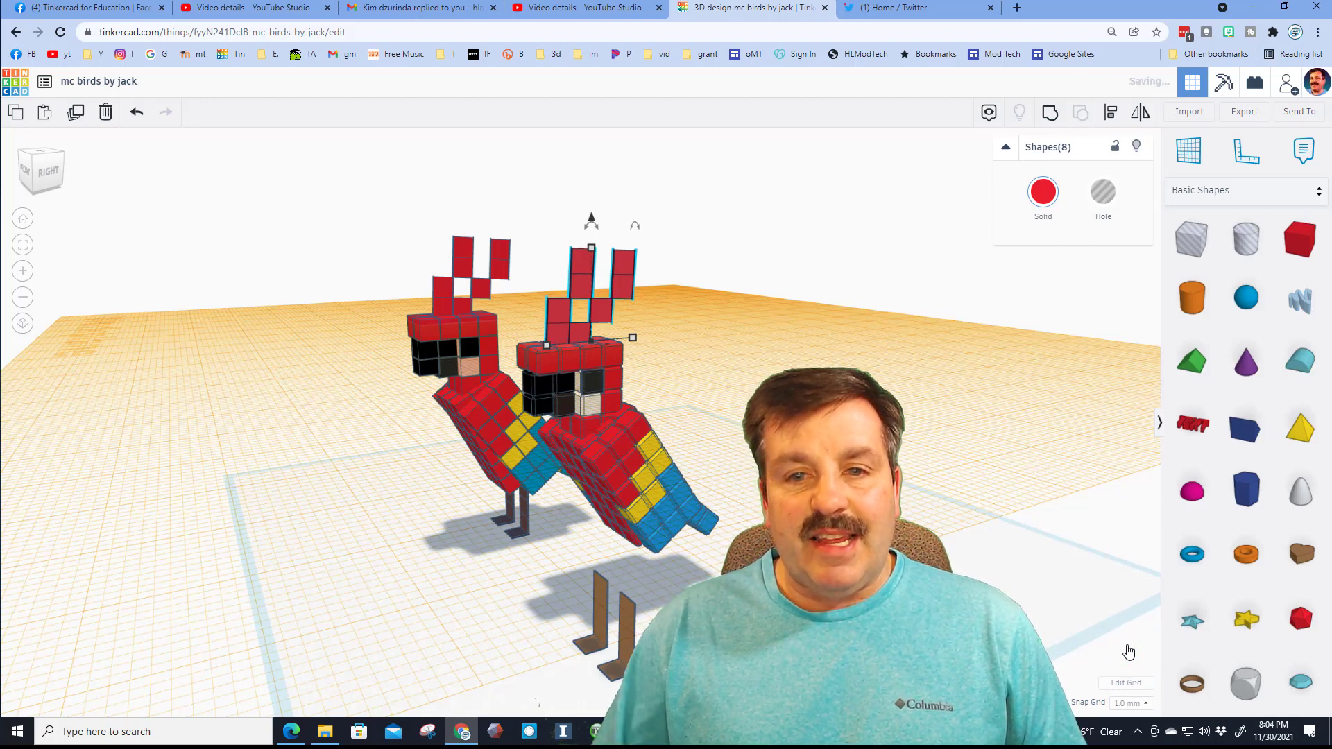
{"action": "left_click", "coordinate": [1128, 651]}
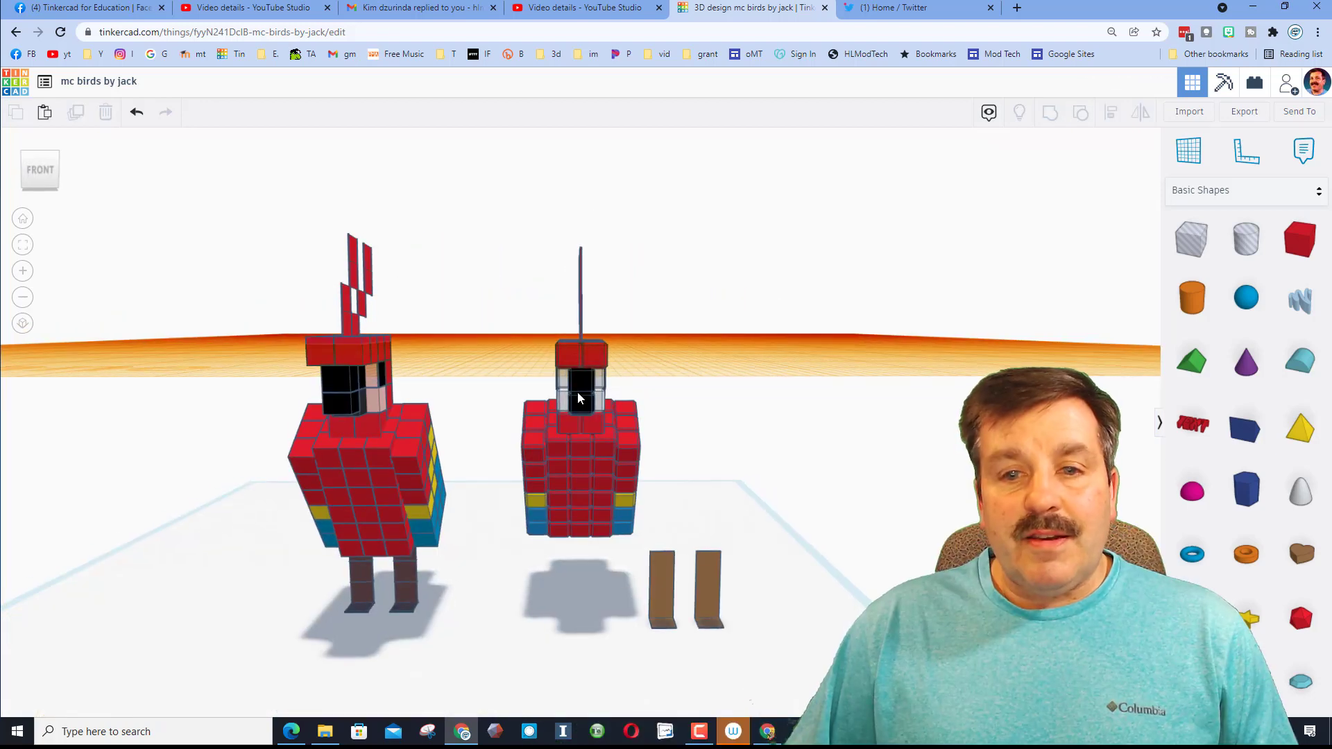
Align the brown legs to the head's red top group, centred across its width and flush with its back edge.
{"action": "left_click", "coordinate": [604, 363]}
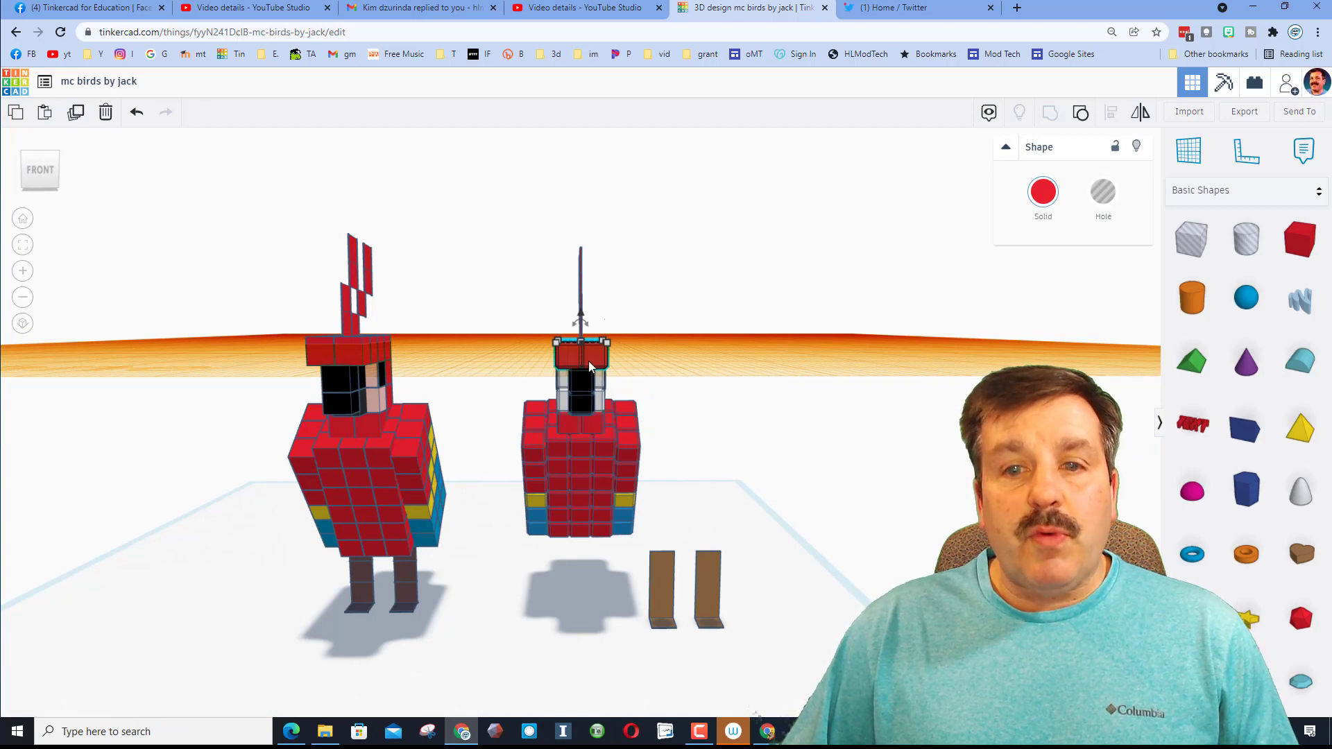
{"action": "left_click", "coordinate": [660, 580], "text": "shift"}
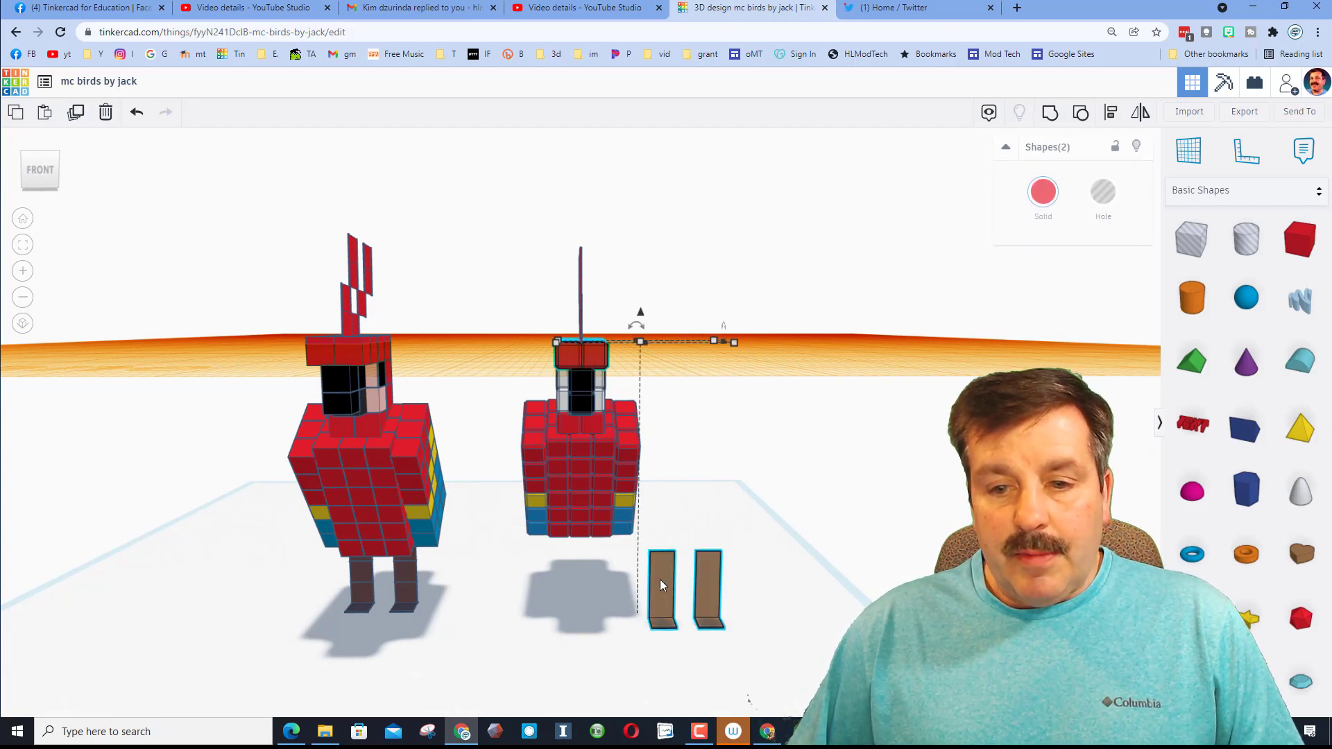
{"action": "left_click", "coordinate": [1112, 115]}
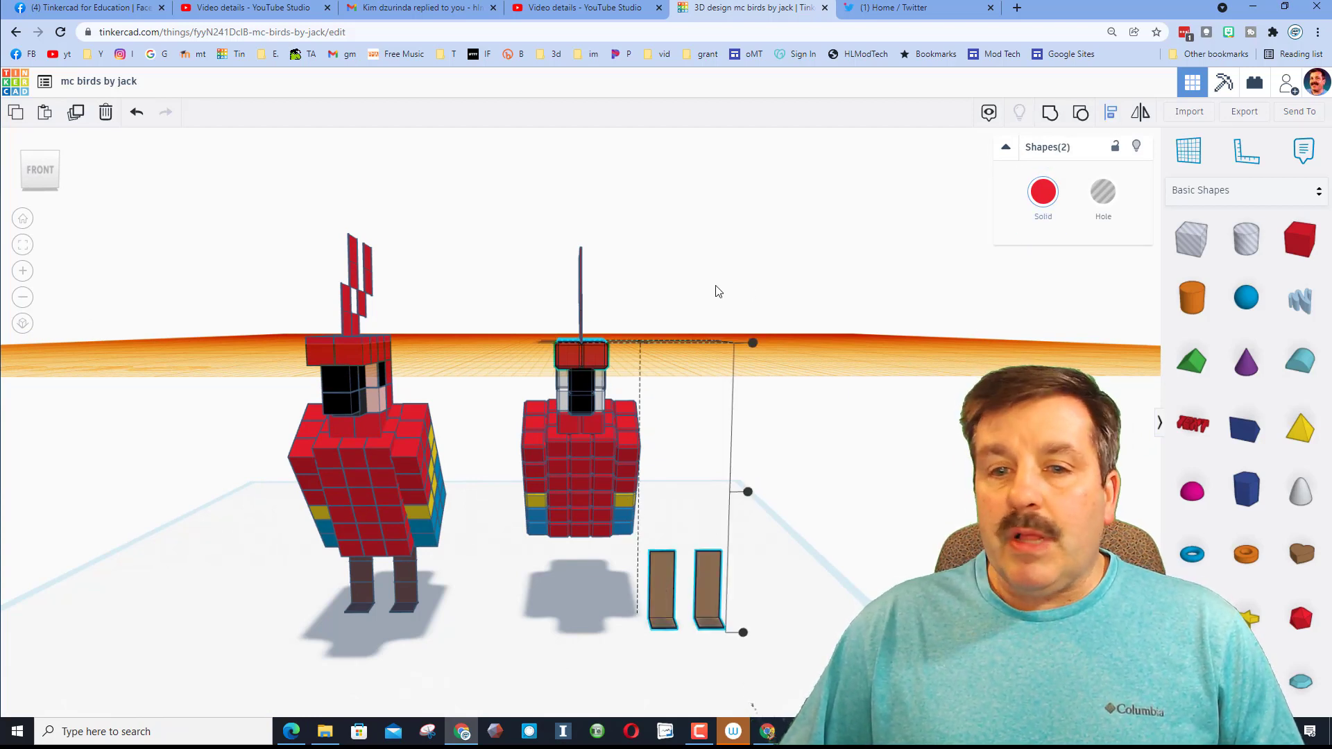
{"action": "left_click", "coordinate": [592, 362]}
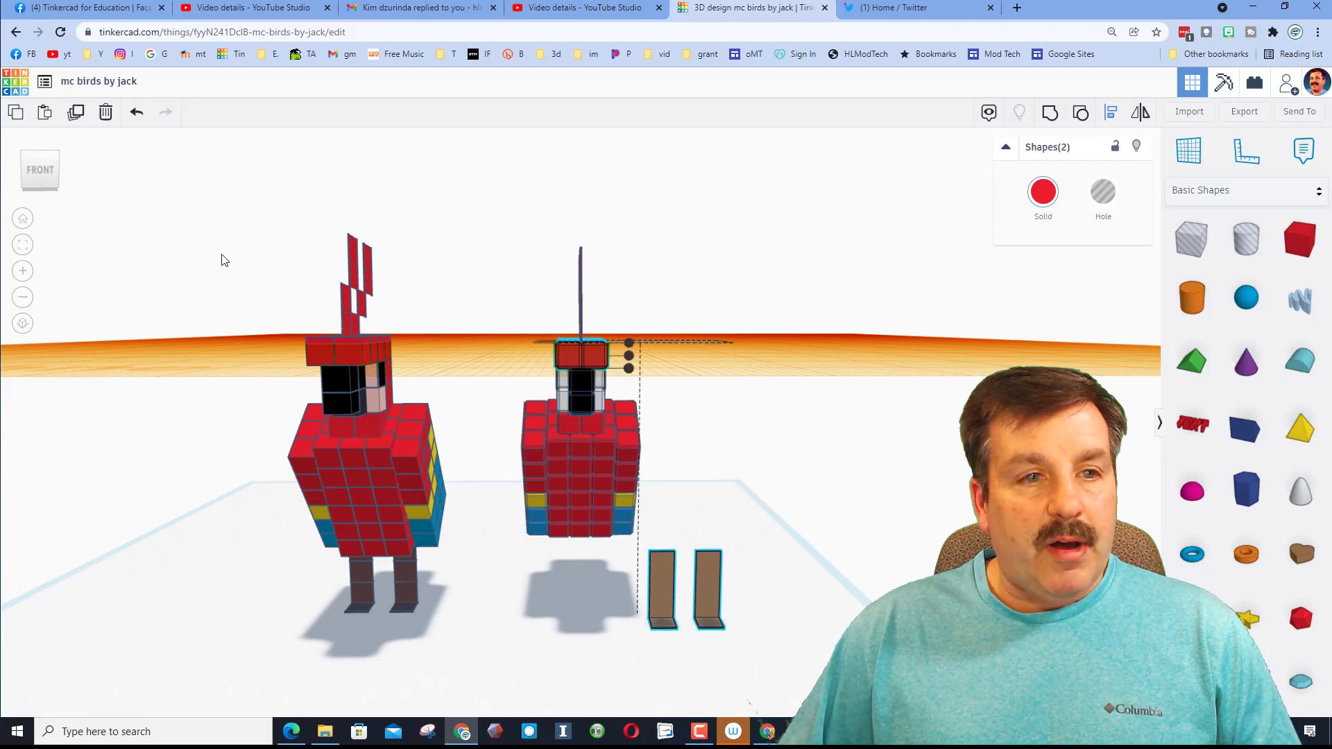
{"action": "left_click", "coordinate": [55, 156]}
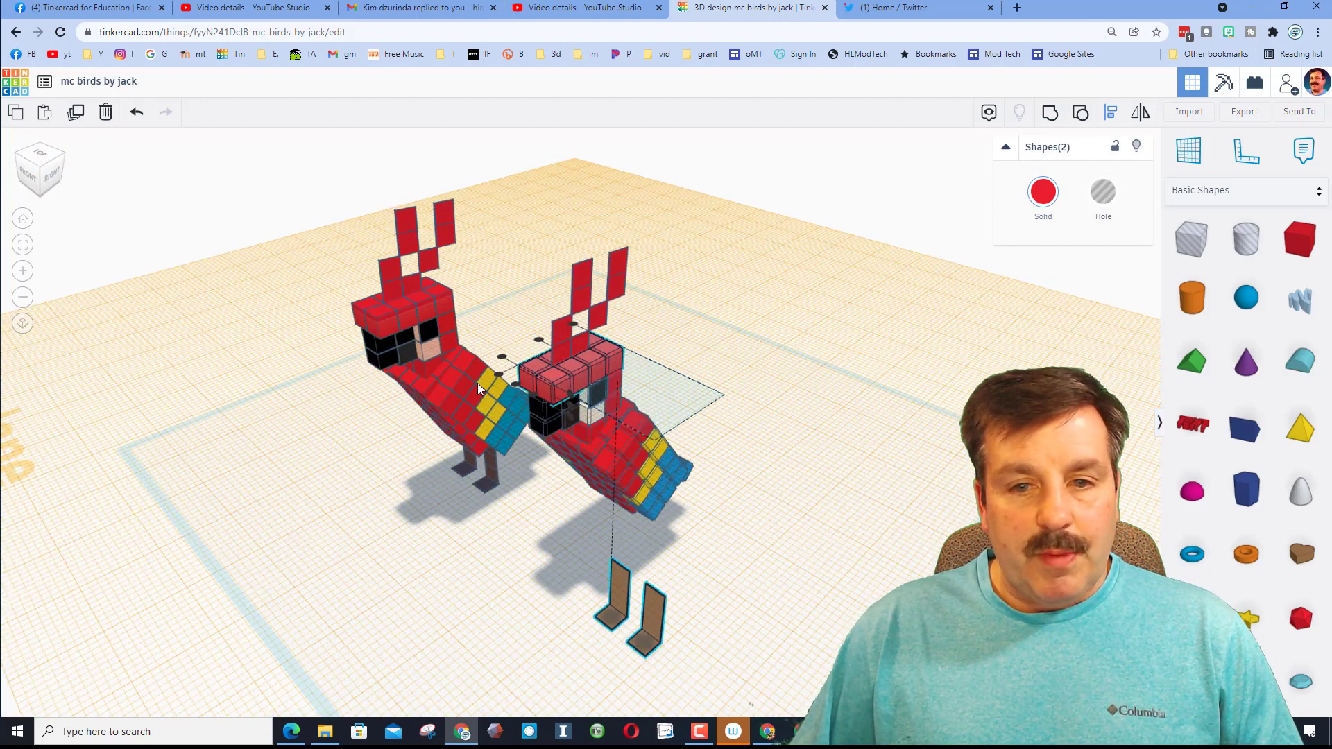
{"action": "left_click", "coordinate": [513, 384]}
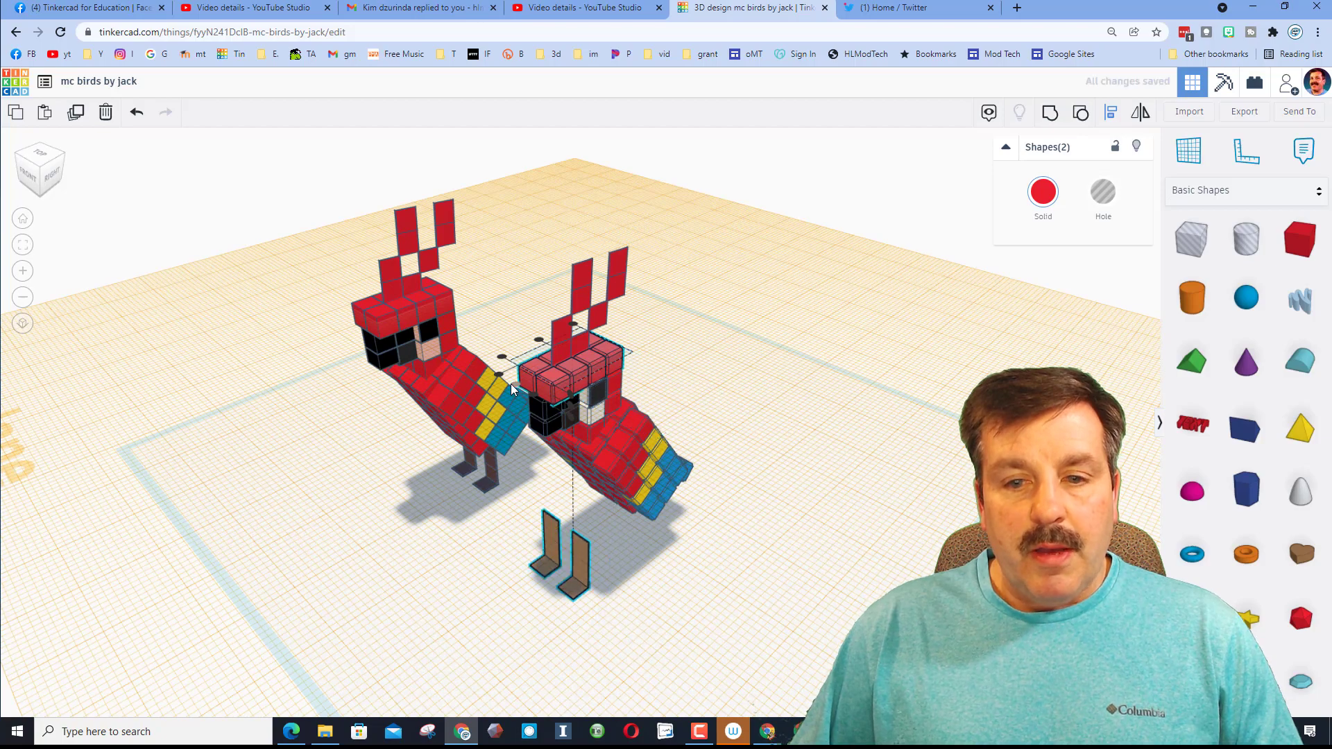
{"action": "right_click_drag", "start_coordinate": [369, 495], "coordinate": [509, 414]}
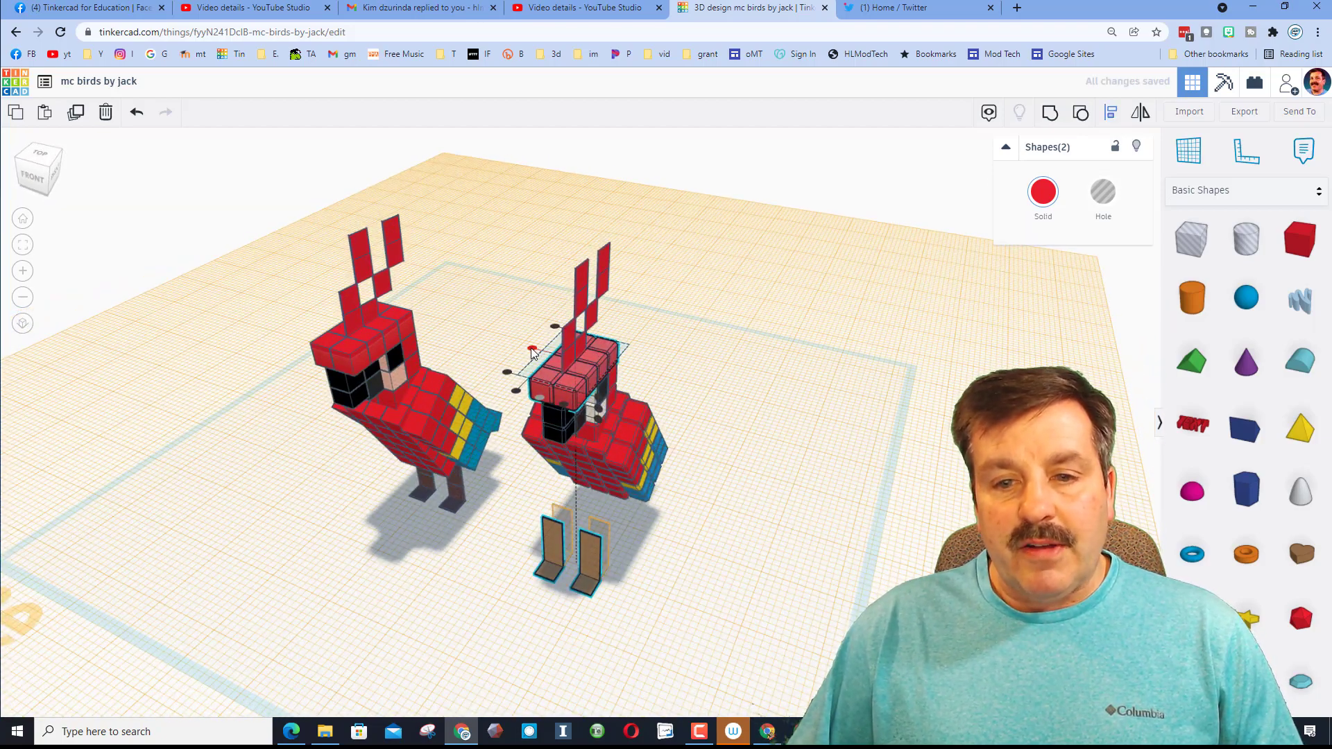
{"action": "left_click", "coordinate": [557, 326]}
{"action": "left_click", "coordinate": [660, 572]}
{"action": "right_click_drag", "start_coordinate": [660, 572], "coordinate": [555, 543]}
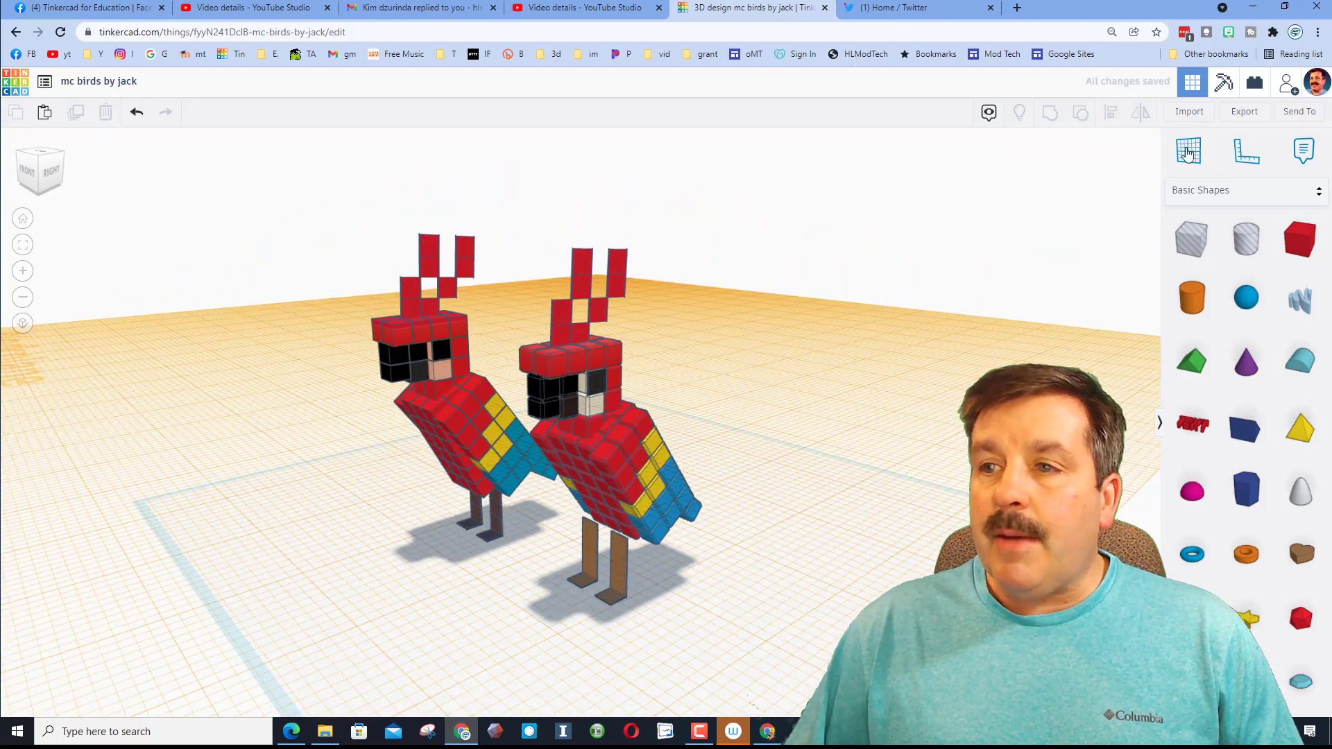
Move the pair of legs 3 mm back under the parrot's body.
{"action": "left_click", "coordinate": [791, 587]}
{"action": "right_click_drag", "start_coordinate": [790, 587], "coordinate": [723, 552]}
{"action": "scroll", "coordinate": [669, 585], "scroll_direction": "up", "scroll_amount": 5}
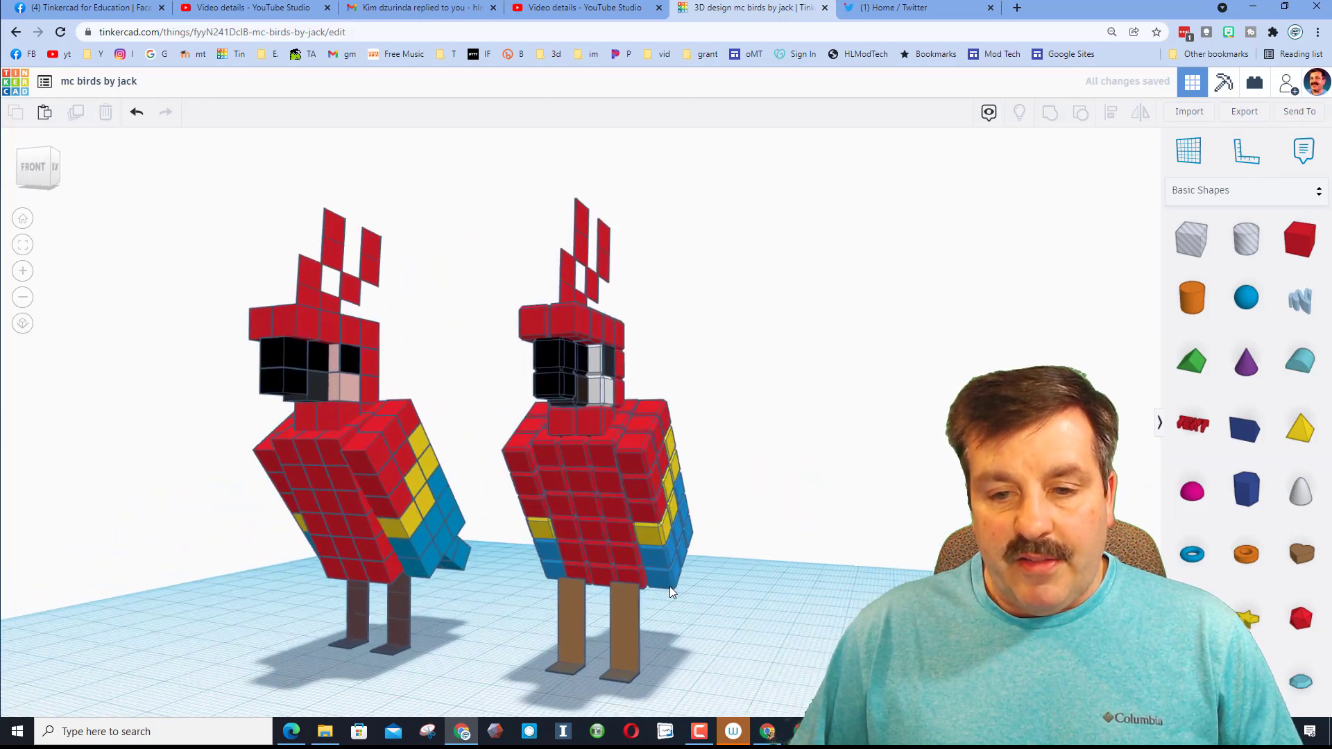
{"action": "left_click", "coordinate": [614, 638]}
{"action": "right_click_drag", "start_coordinate": [607, 641], "coordinate": [493, 652]}
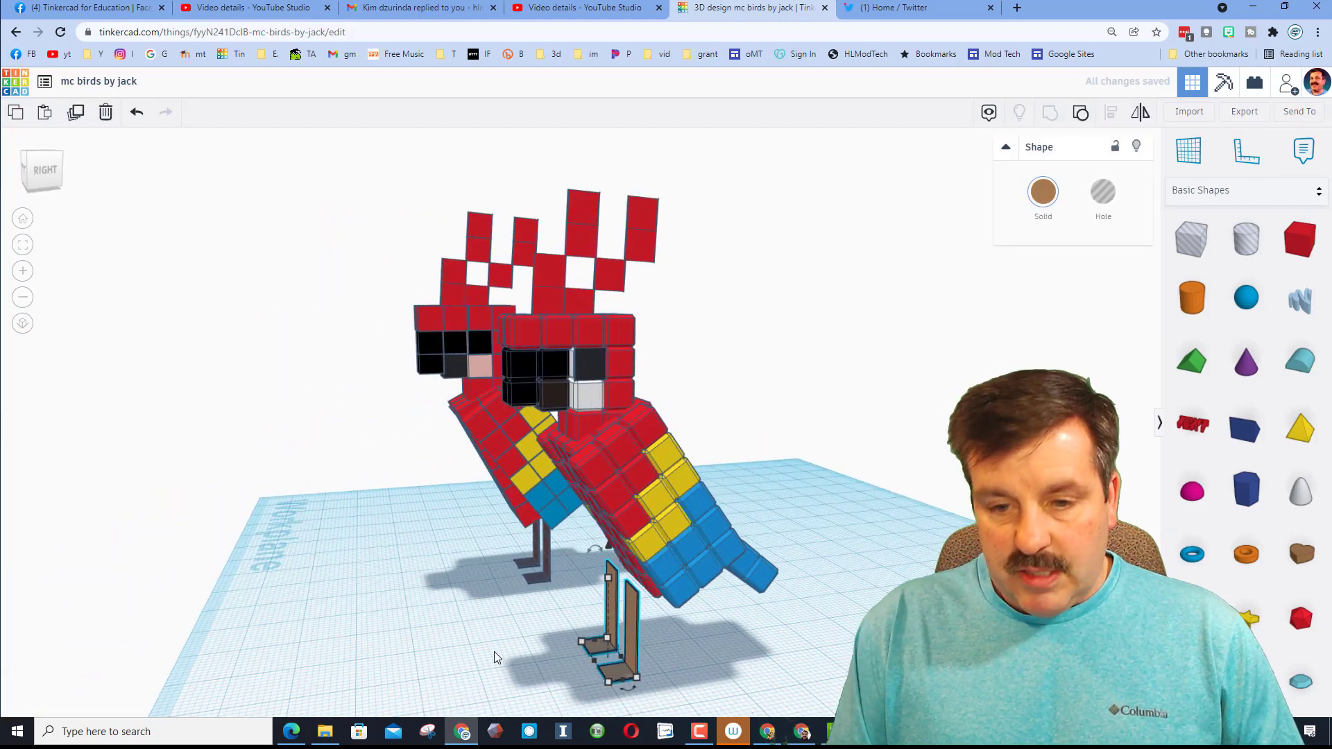
{"action": "key", "text": "Right"}
{"action": "key", "text": "Right"}
{"action": "key", "text": "Right"}
{"action": "key", "text": "Right"}
{"action": "key", "text": "Right"}
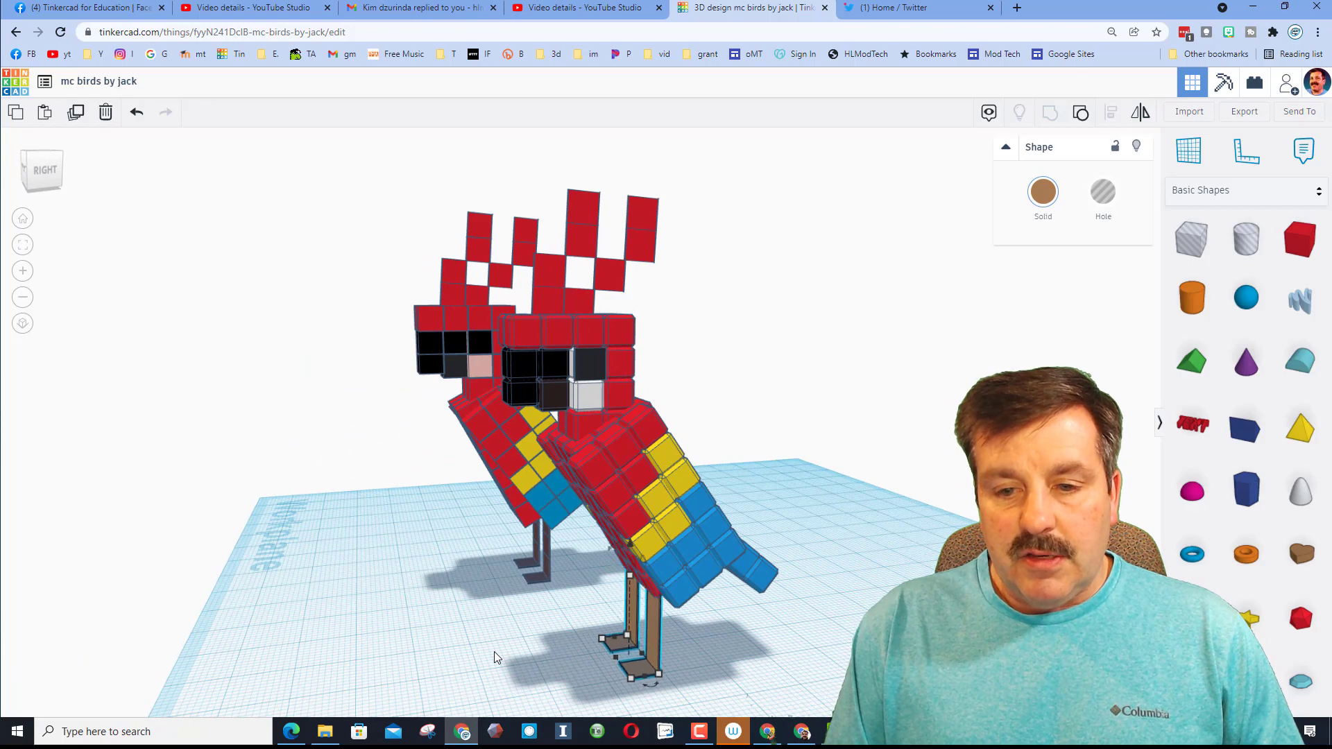
{"action": "right_click_drag", "start_coordinate": [494, 651], "coordinate": [668, 565]}
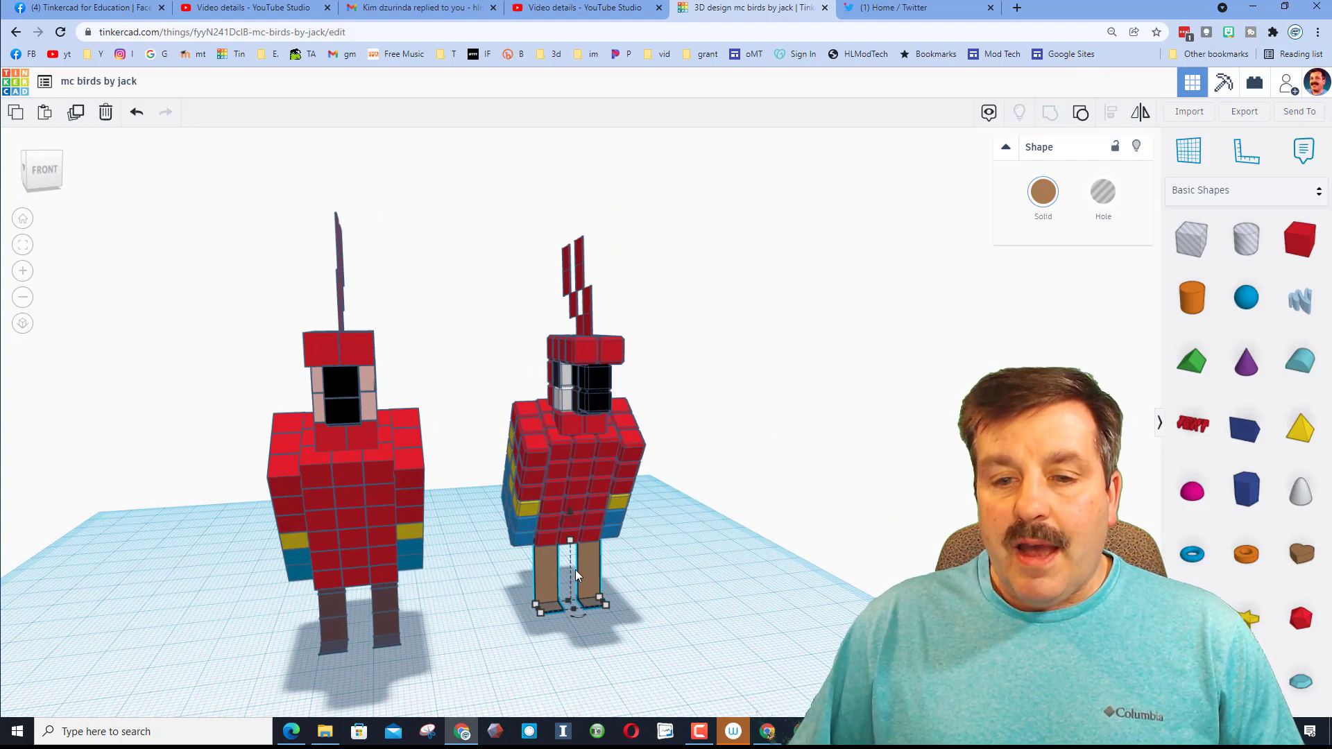
Ungroup the legs and the head's red top group into individual boxes.
{"action": "left_click", "coordinate": [1083, 111]}
{"action": "key", "text": "ctrl+z"}
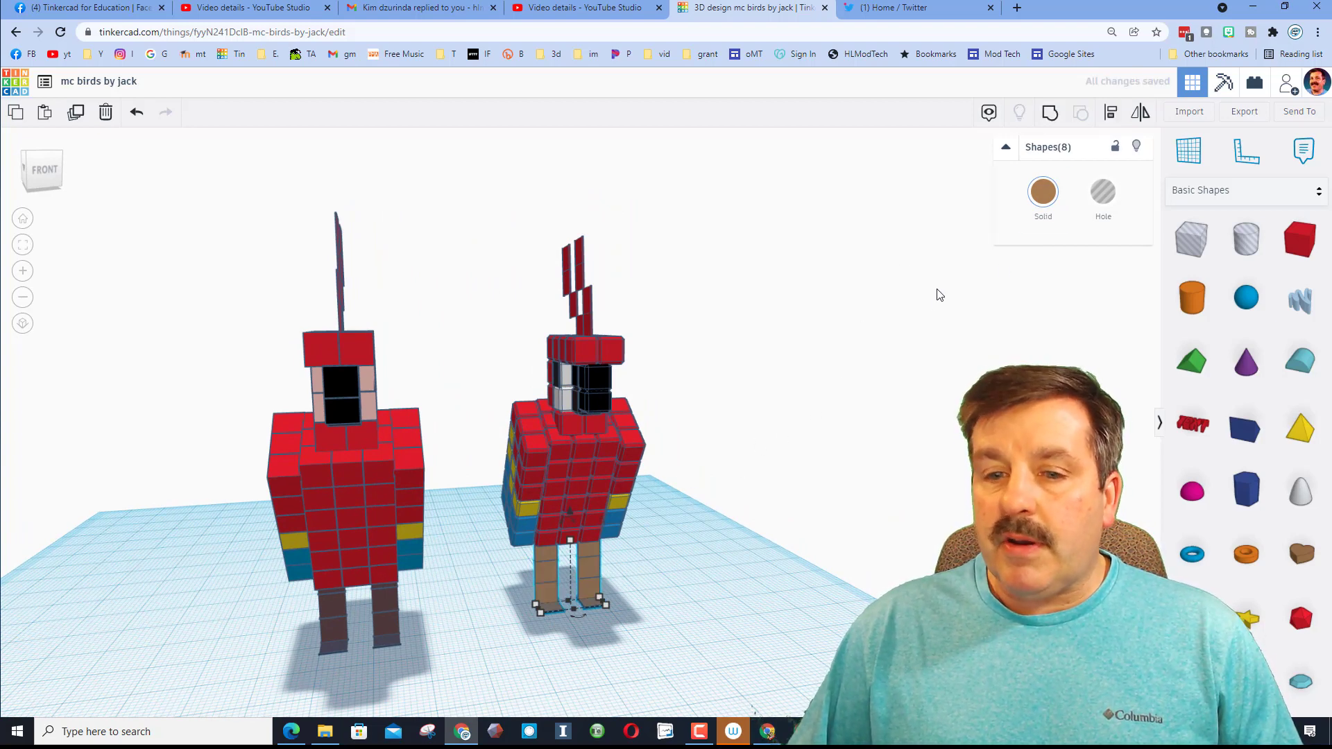
{"action": "left_click", "coordinate": [591, 584]}
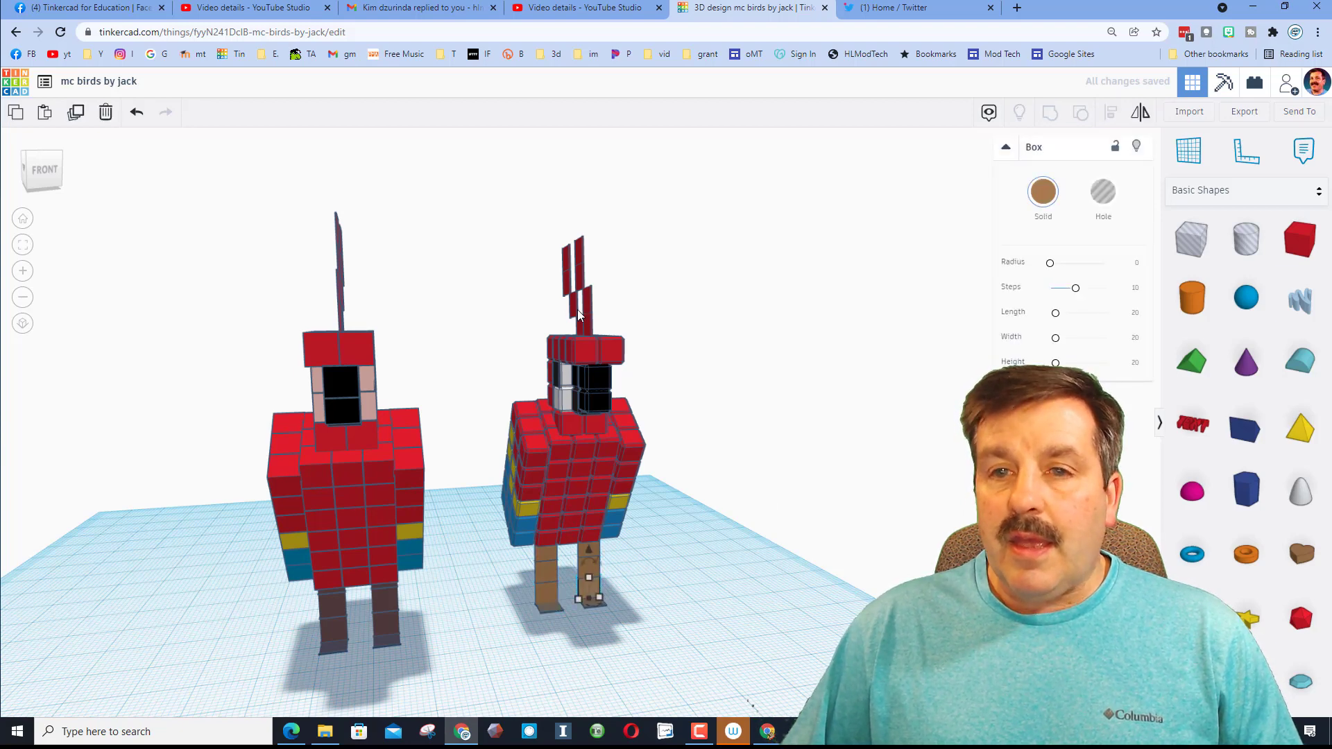
{"action": "left_click", "coordinate": [590, 348]}
{"action": "left_click", "coordinate": [1080, 112]}
{"action": "left_click", "coordinate": [771, 290]}
{"action": "mouse_move", "coordinate": [766, 294]}
{"action": "right_mouse_down"}
{"action": "mouse_move", "coordinate": [646, 332]}
{"action": "mouse_move", "coordinate": [485, 305]}
{"action": "mouse_move", "coordinate": [761, 316]}
{"action": "right_mouse_up"}
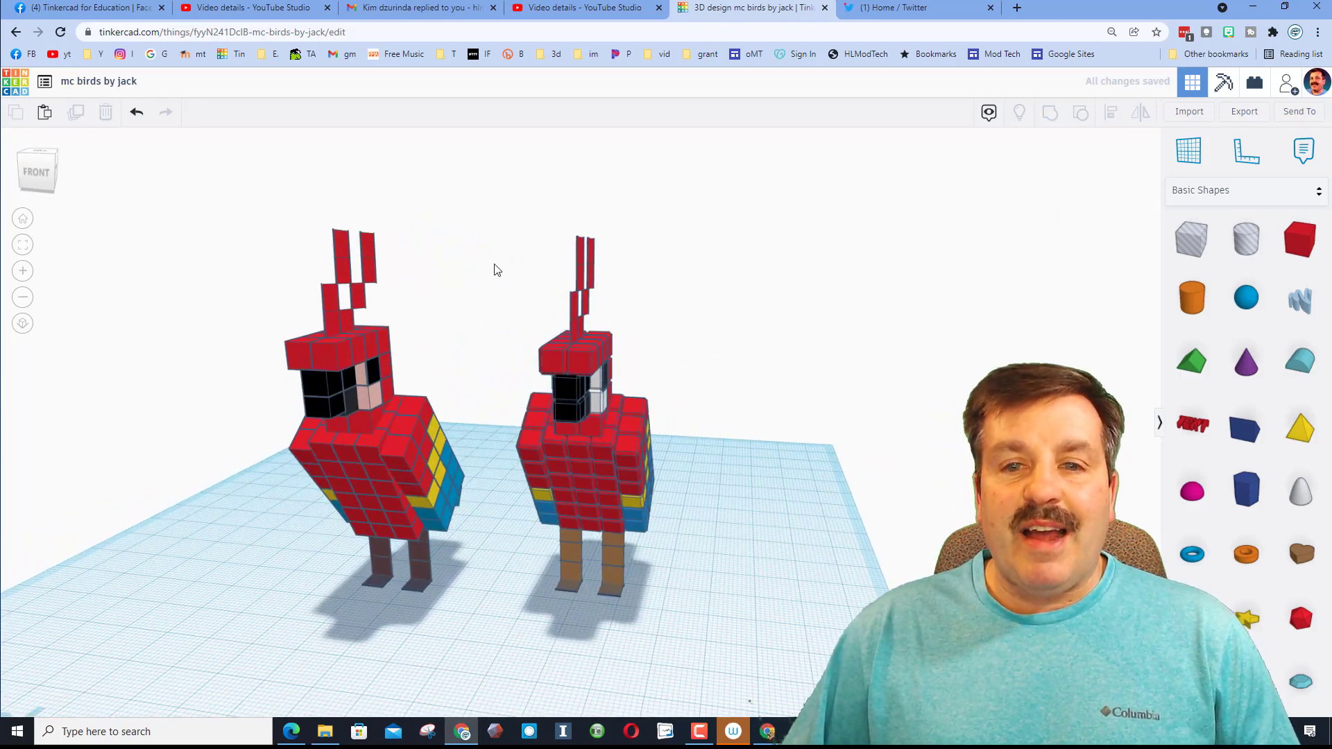
Save all shapes of the finished parrot as a reusable custom shape named "parrot" in Your Creations.
{"action": "left_click_drag", "start_coordinate": [500, 225], "coordinate": [745, 670]}
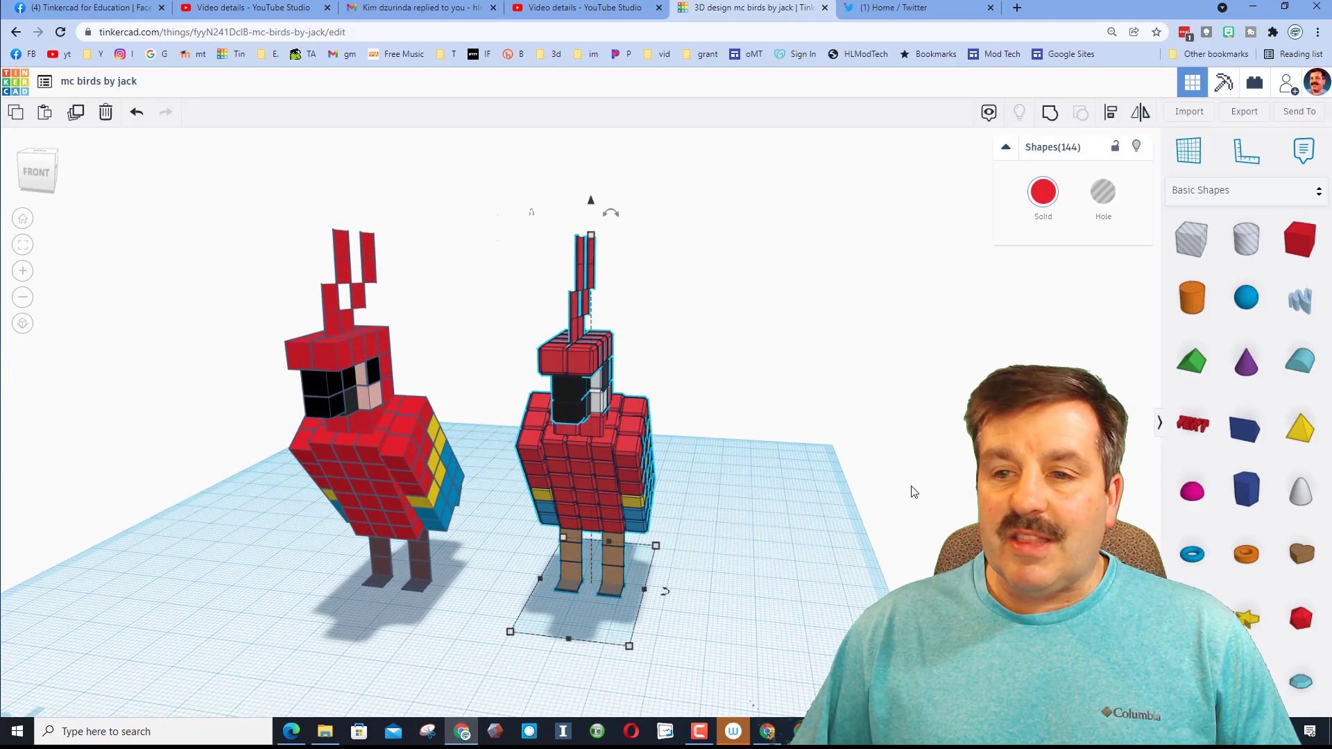
{"action": "left_click", "coordinate": [1208, 200]}
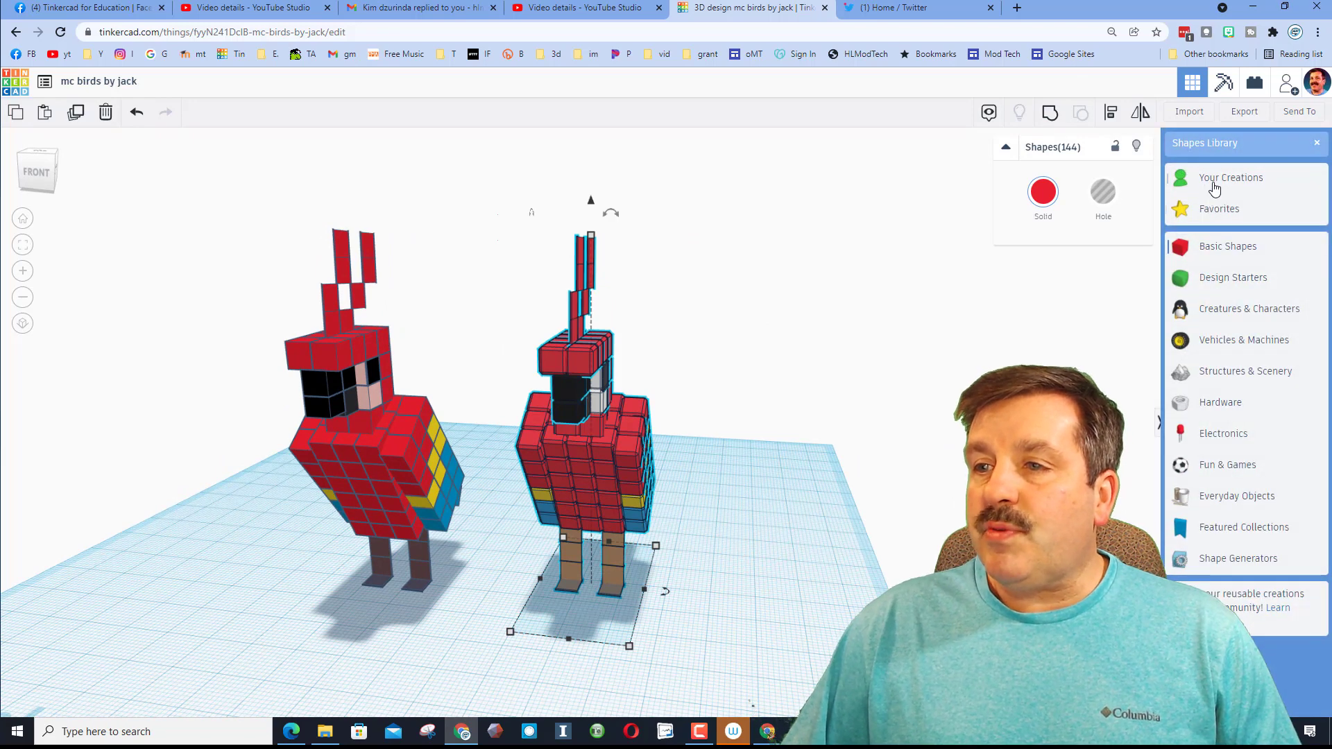
{"action": "left_click", "coordinate": [1208, 182]}
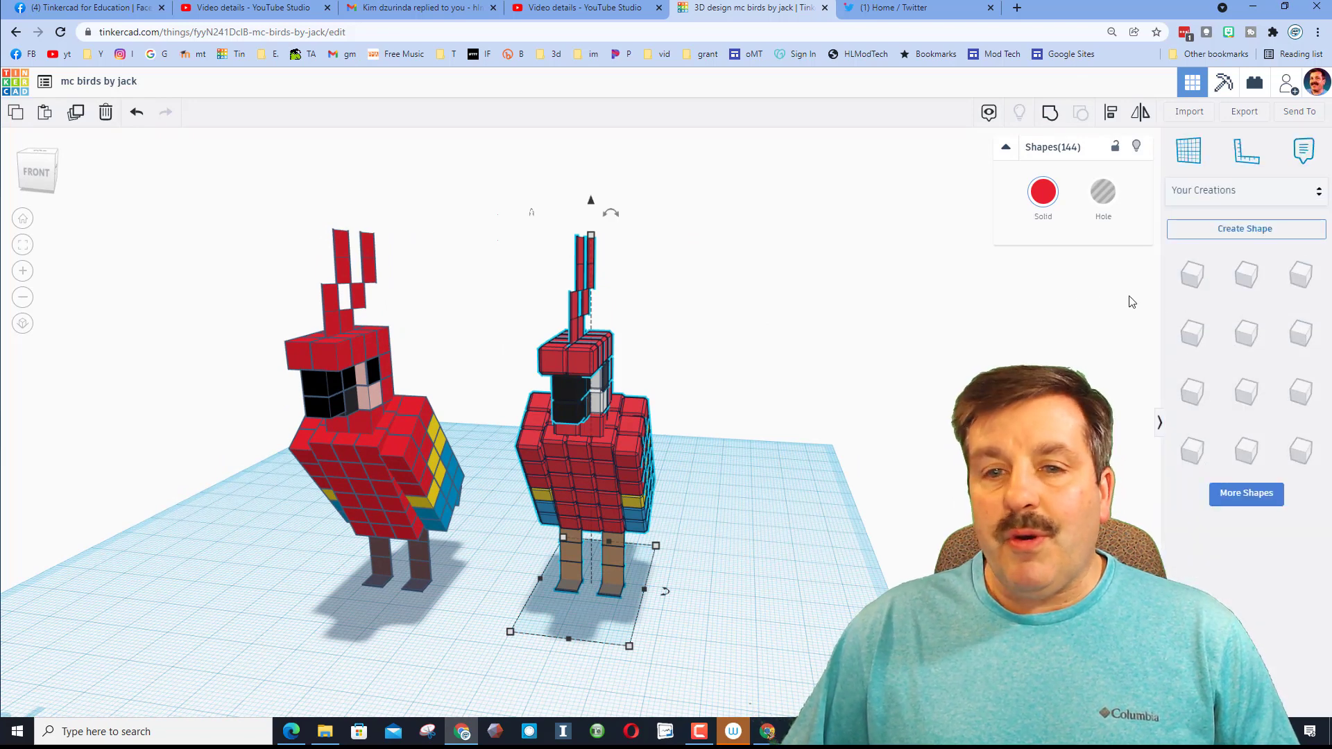
{"action": "left_click", "coordinate": [1214, 232]}
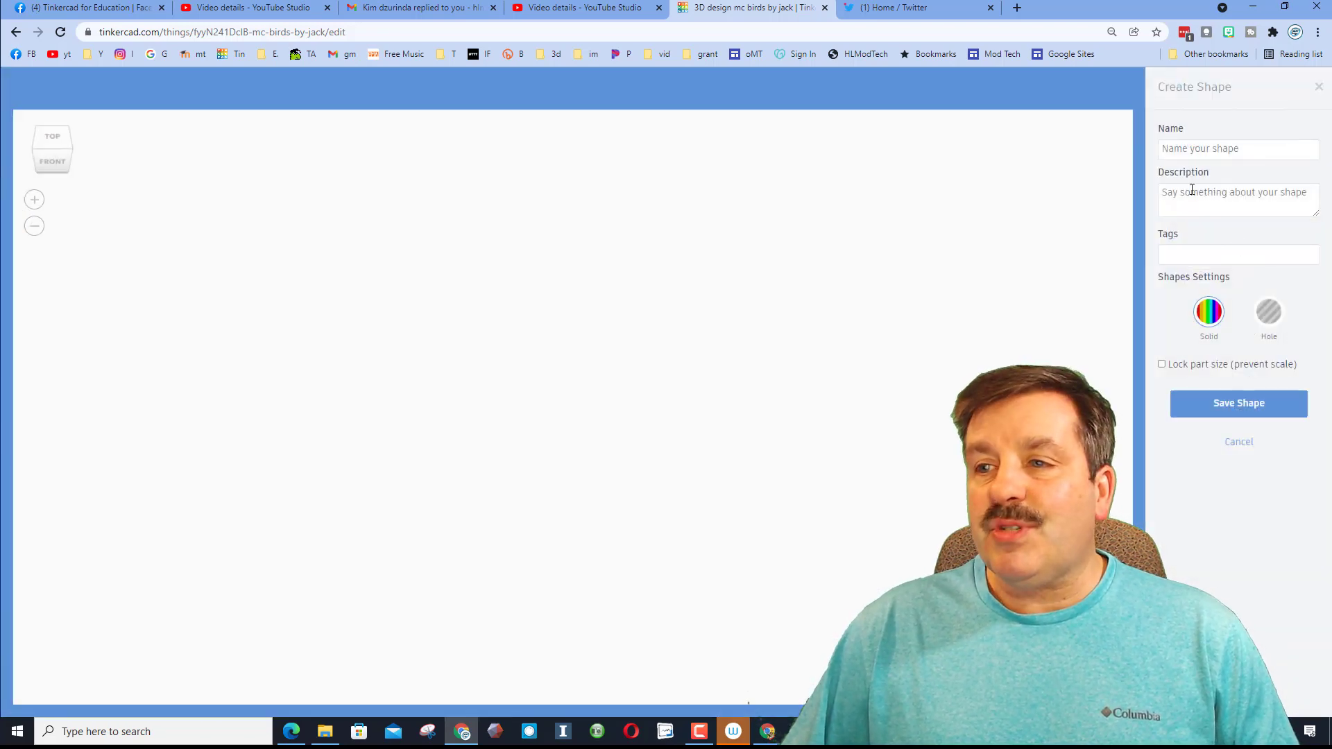
{"action": "left_click", "coordinate": [1177, 149]}
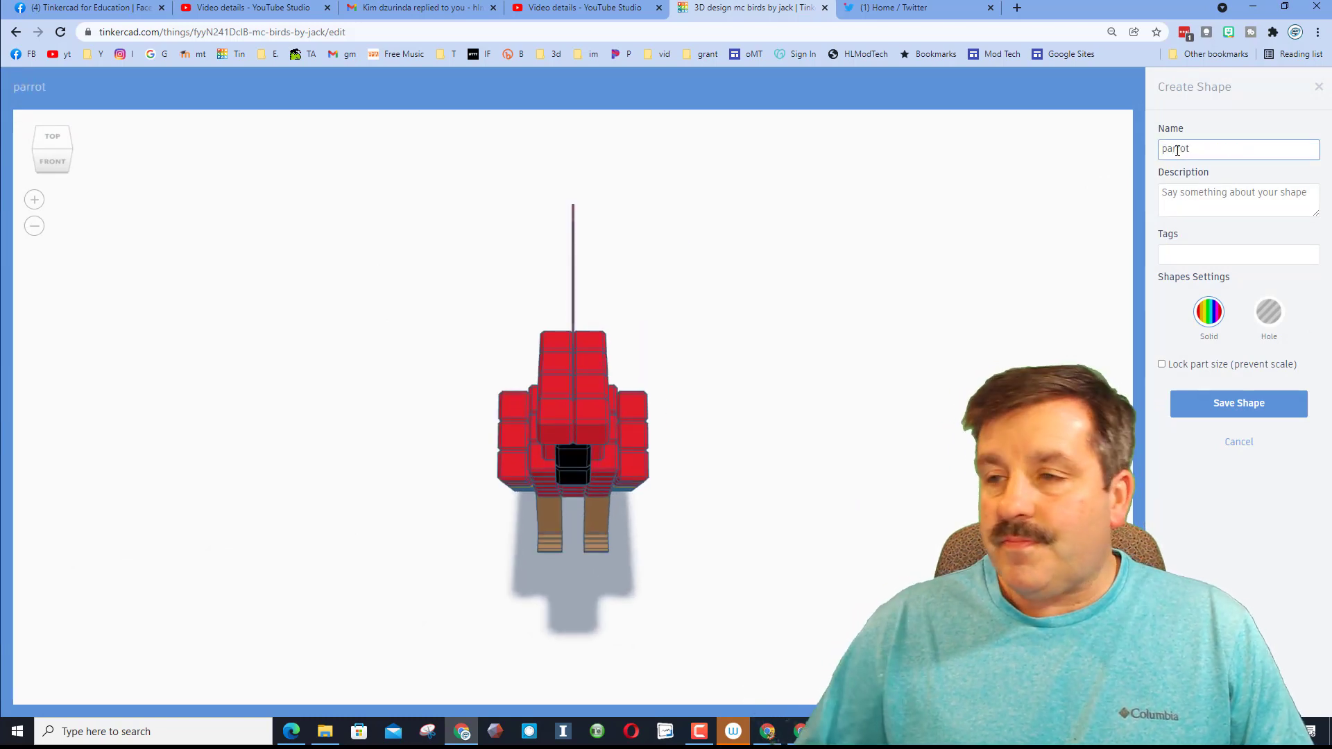
{"action": "left_click", "coordinate": [1220, 406]}
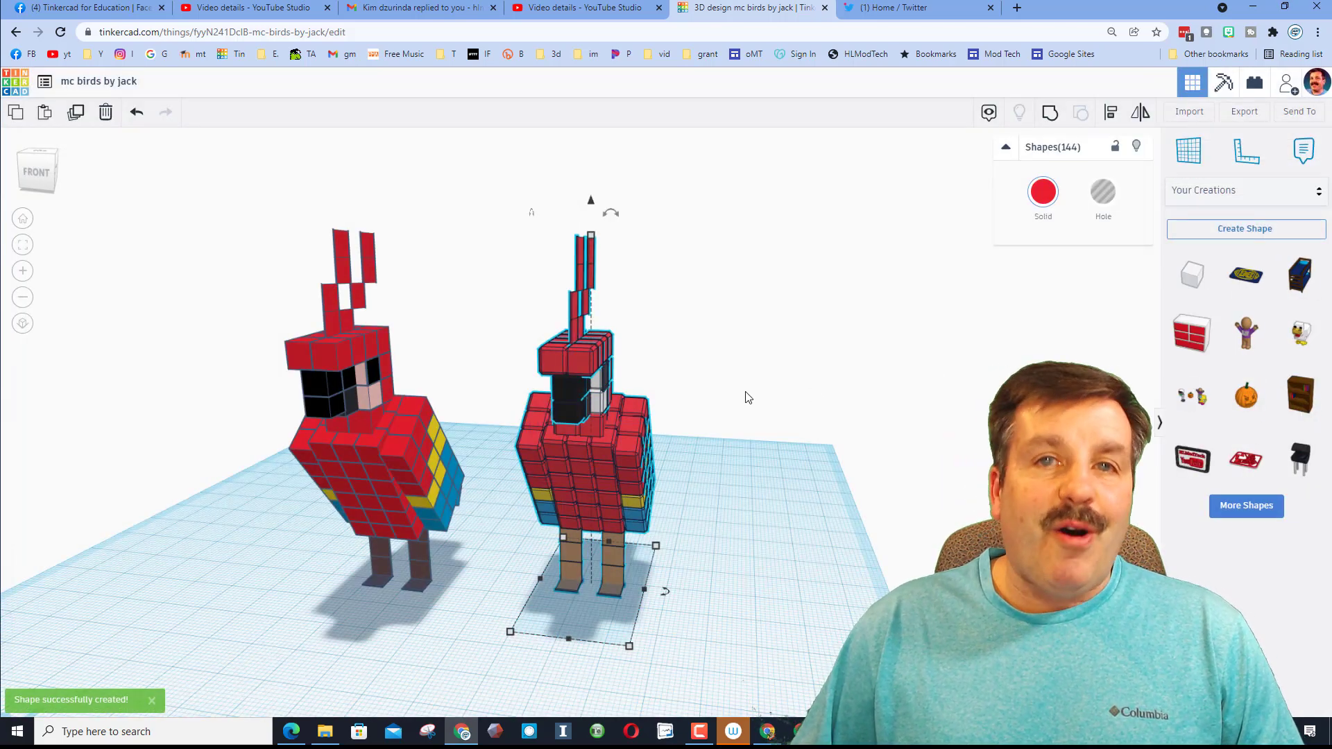
{"action": "right_click_drag", "start_coordinate": [743, 395], "coordinate": [453, 471]}
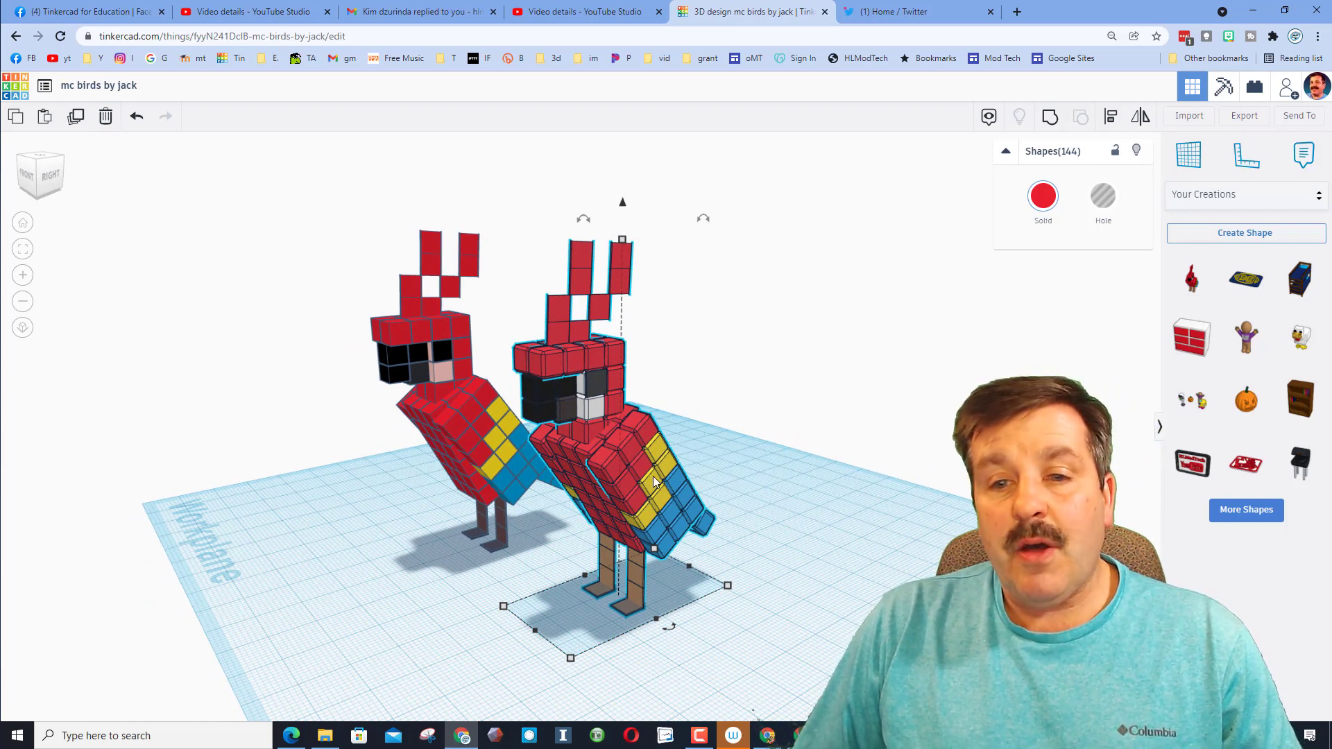
{"action": "right_click_drag", "start_coordinate": [491, 555], "coordinate": [522, 548]}
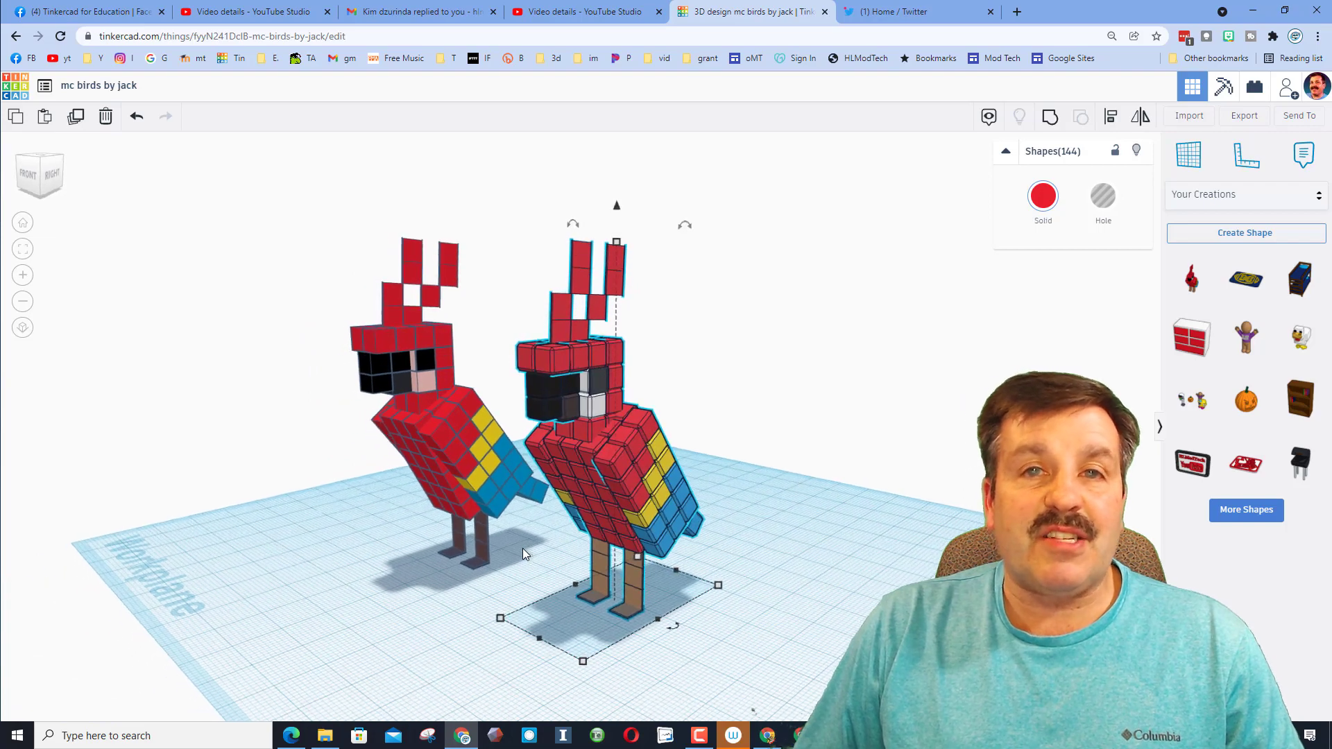
{"action": "right_click_drag", "start_coordinate": [721, 548], "coordinate": [801, 578]}
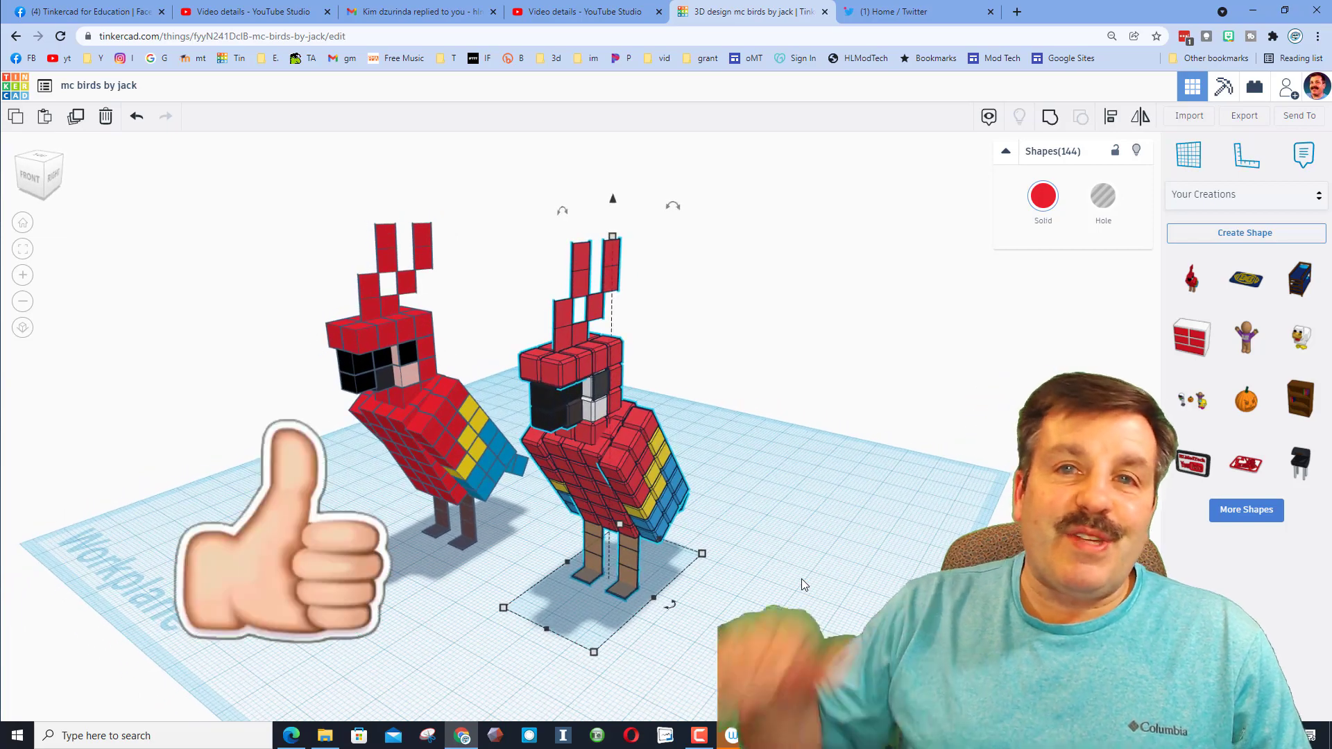